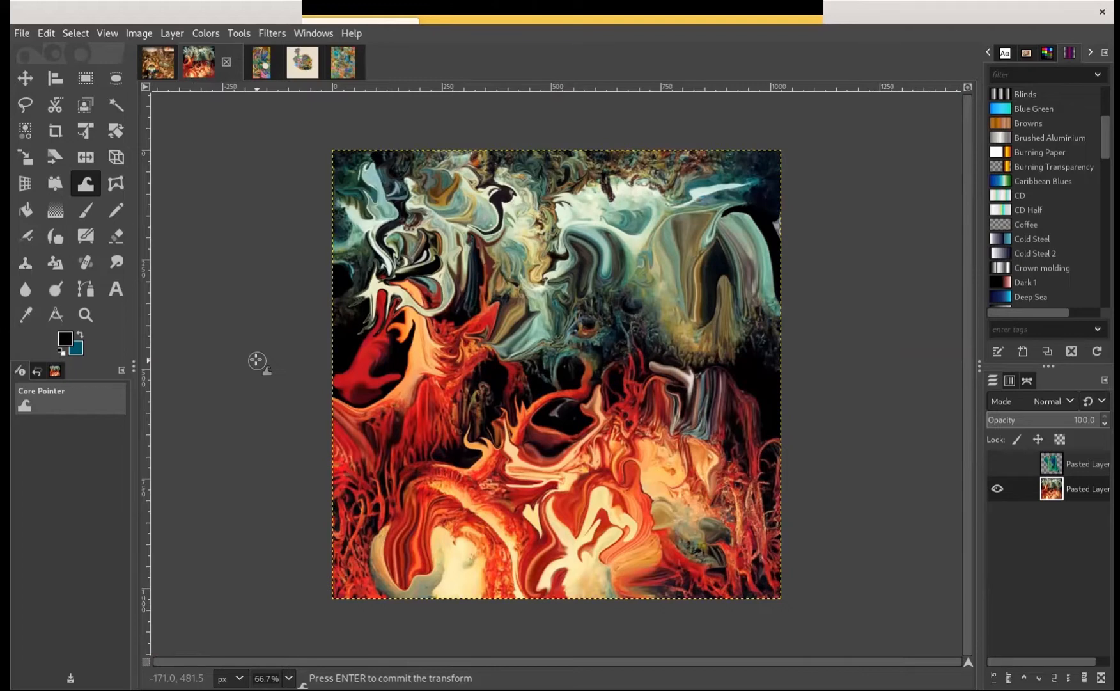
# Push the dark teal folds in the upper middle of the painting toward the yellow-green area with Warp Transform
pyautogui.press('1')
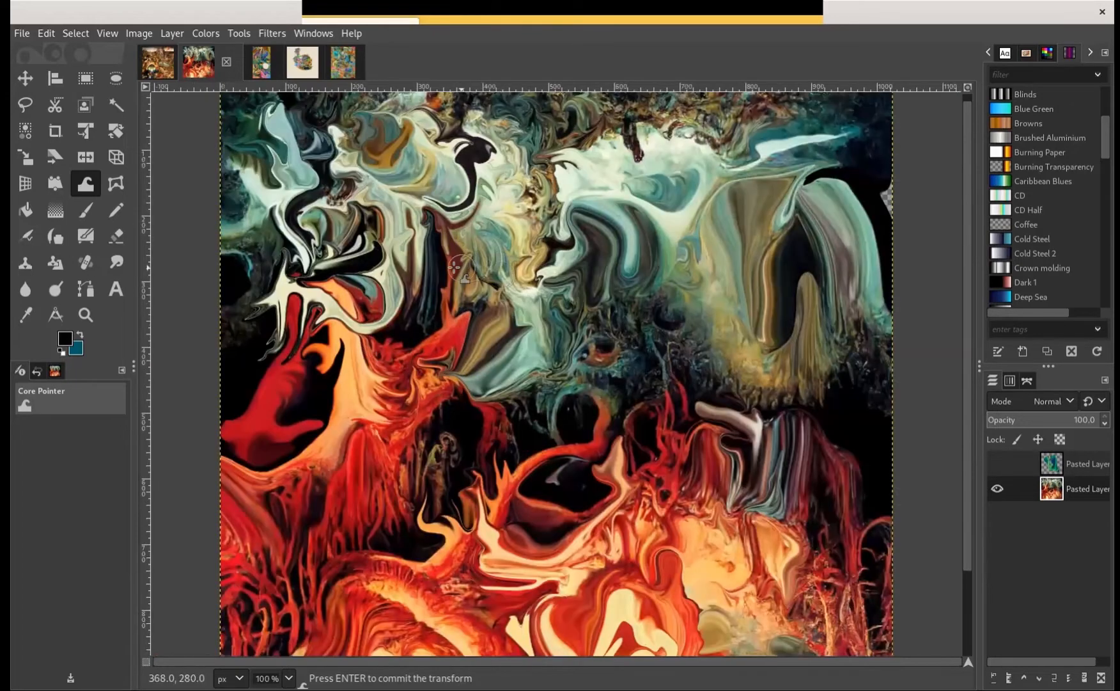
pyautogui.moveTo(445, 266); pyautogui.dragTo(371, 313)
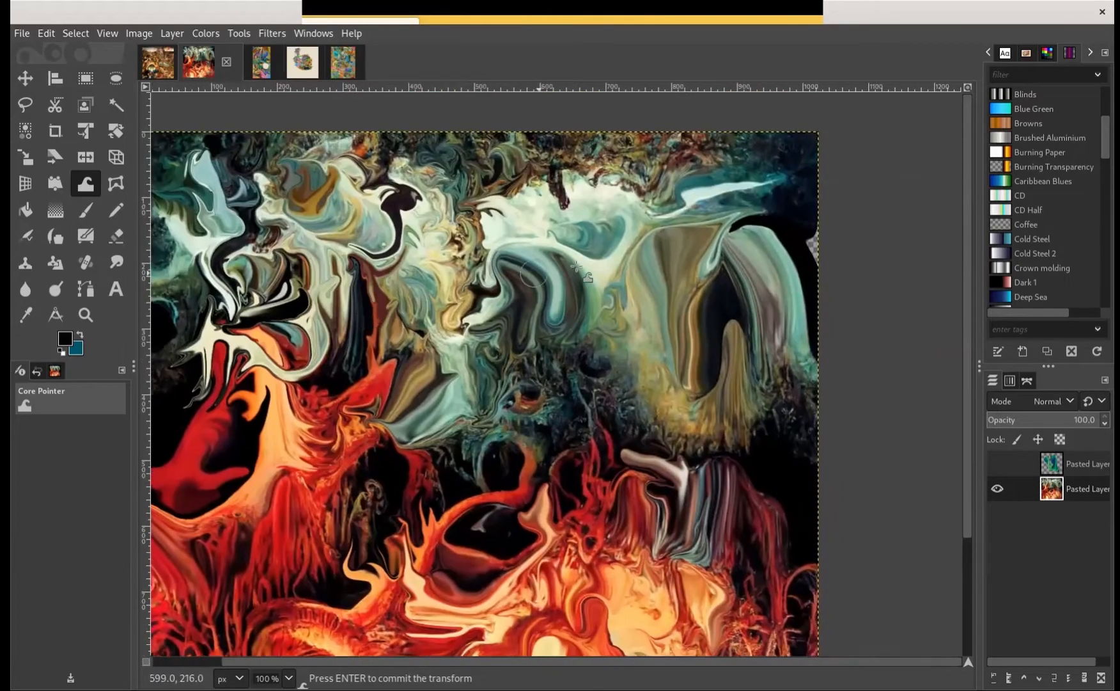
pyautogui.moveTo(576, 267); pyautogui.dragTo(472, 231)
pyautogui.scroll(2, 479, 282)
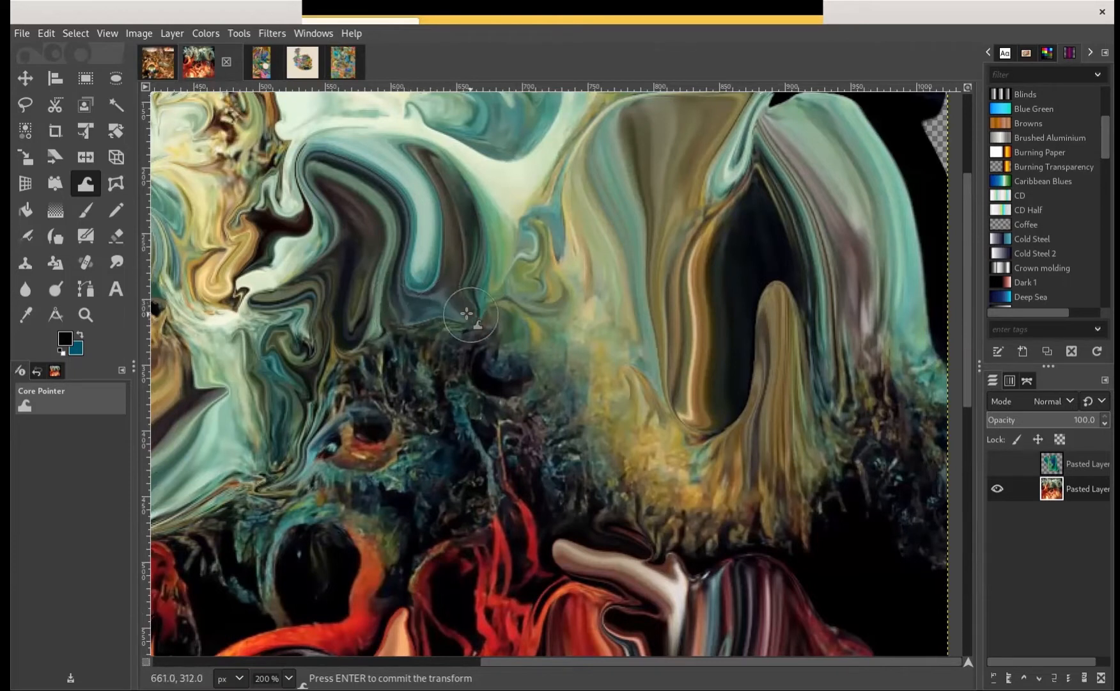
pyautogui.moveTo(484, 277); pyautogui.dragTo(513, 215)
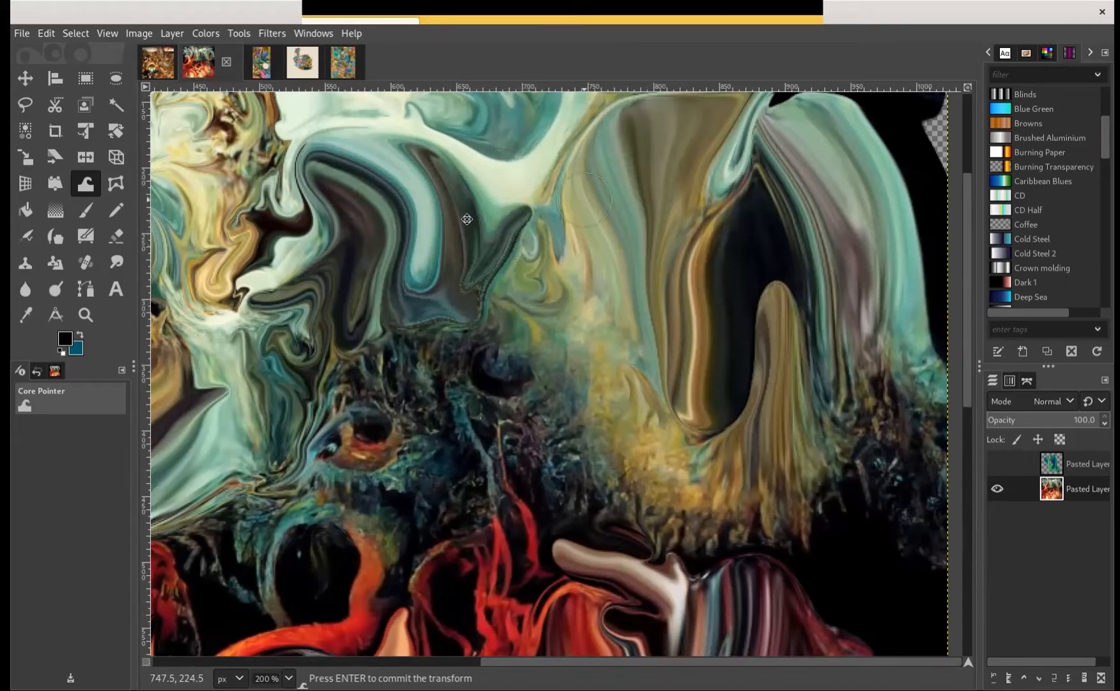
# Warp the pale teal and black folds above the dark oval cavity toward the painting's nearby outer edge
pyautogui.hscroll(5, 466, 220)
pyautogui.scroll(2, 416, 203)
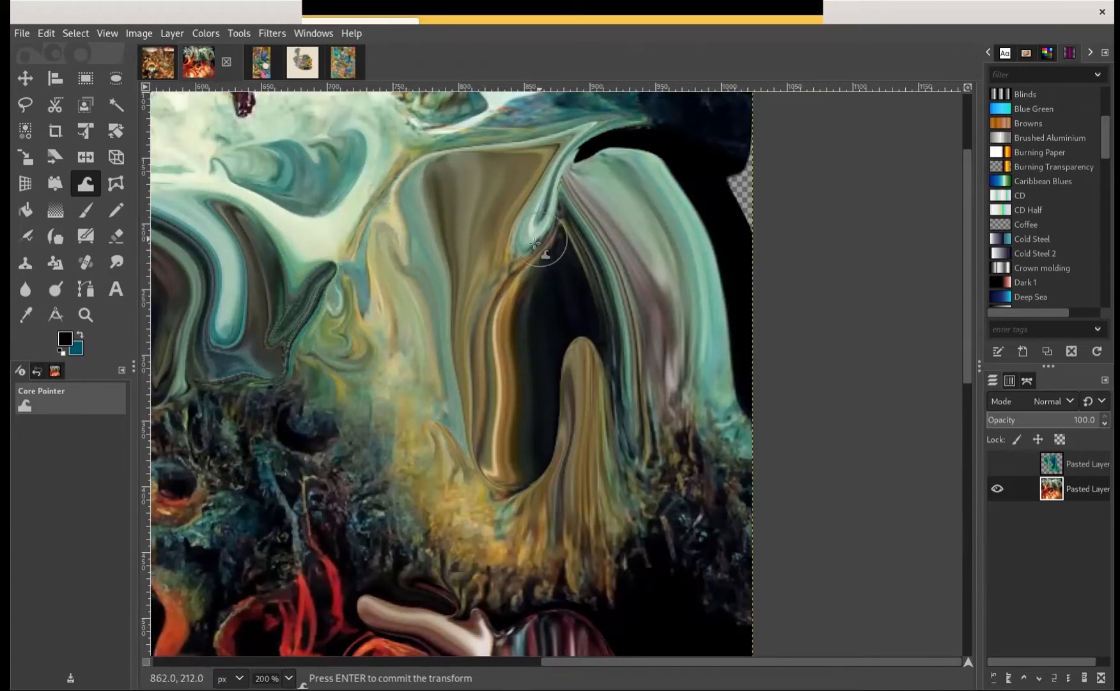
pyautogui.moveTo(534, 243)
pyautogui.mouseDown()
pyautogui.moveTo(509, 274)
pyautogui.moveTo(532, 261)
pyautogui.moveTo(541, 263)
pyautogui.moveTo(523, 270)
pyautogui.moveTo(544, 275)
pyautogui.moveTo(571, 205)
pyautogui.moveTo(597, 215)
pyautogui.moveTo(568, 271)
pyautogui.moveTo(593, 263)
pyautogui.moveTo(593, 247)
pyautogui.moveTo(619, 222)
pyautogui.moveTo(641, 241)
pyautogui.moveTo(608, 231)
pyautogui.moveTo(647, 235)
pyautogui.mouseUp()
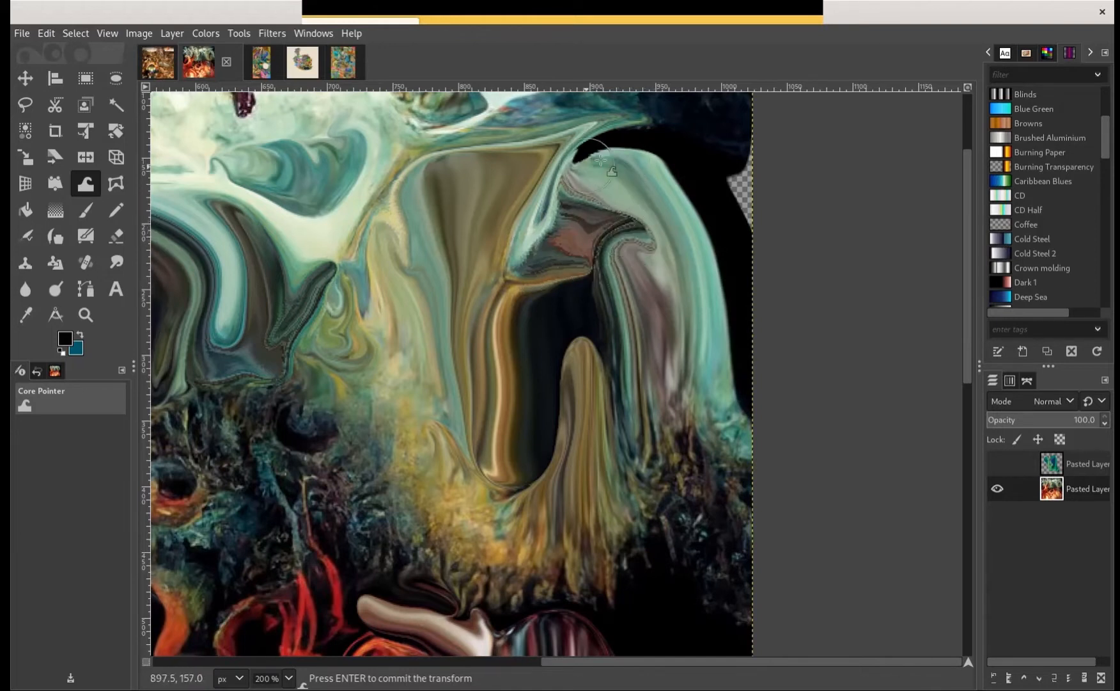
pyautogui.moveTo(601, 160)
pyautogui.mouseDown()
pyautogui.moveTo(603, 184)
pyautogui.moveTo(592, 165)
pyautogui.moveTo(755, 181)
pyautogui.moveTo(724, 176)
pyautogui.moveTo(747, 185)
pyautogui.mouseUp()
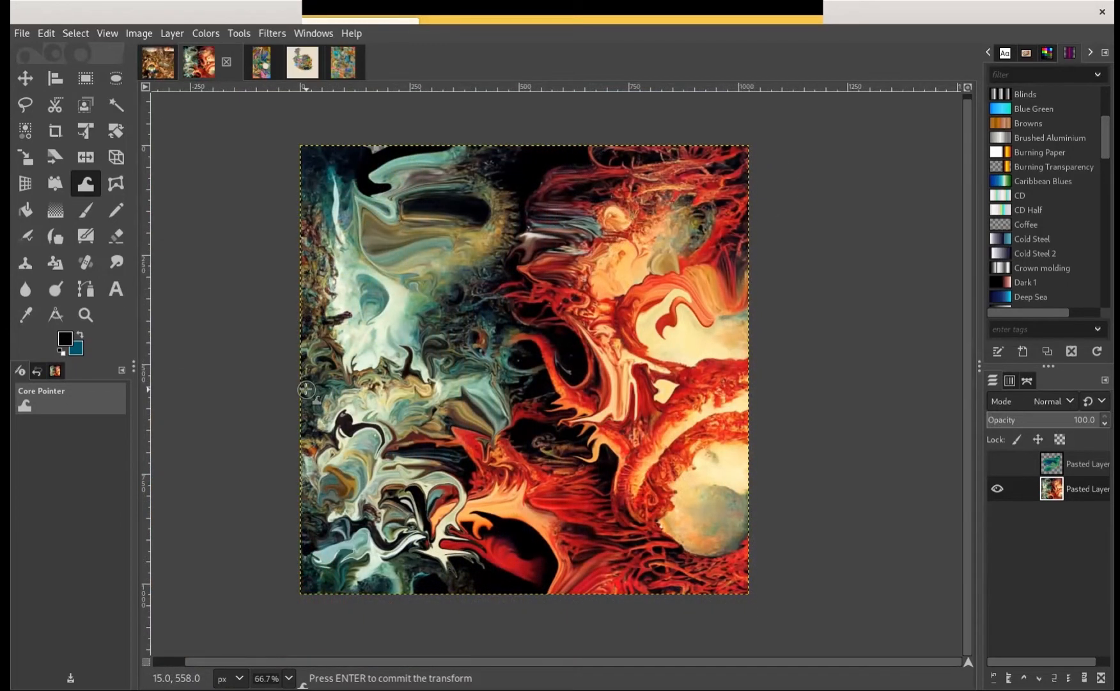
# Open the Warp Transform tool options and place the dialog beside the painting
pyautogui.moveTo(294, 365)
pyautogui.mouseDown()
pyautogui.moveTo(415, 356)
pyautogui.moveTo(311, 359)
pyautogui.mouseUp()
pyautogui.doubleClick(85, 184)
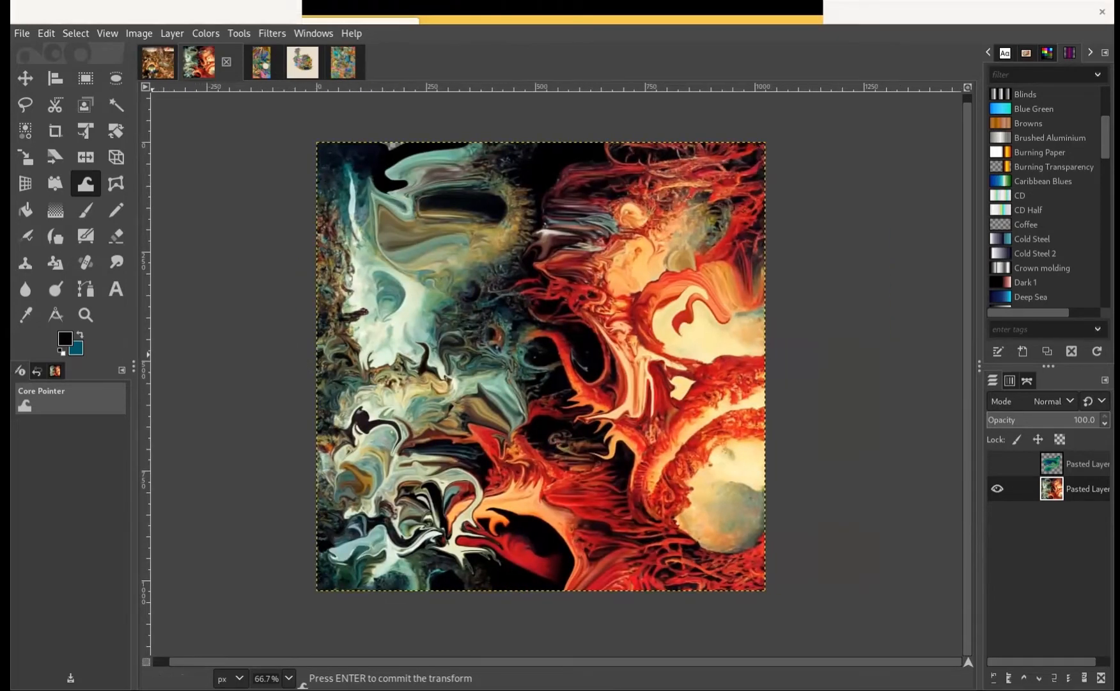
pyautogui.moveTo(98, 104); pyautogui.dragTo(230, 125)
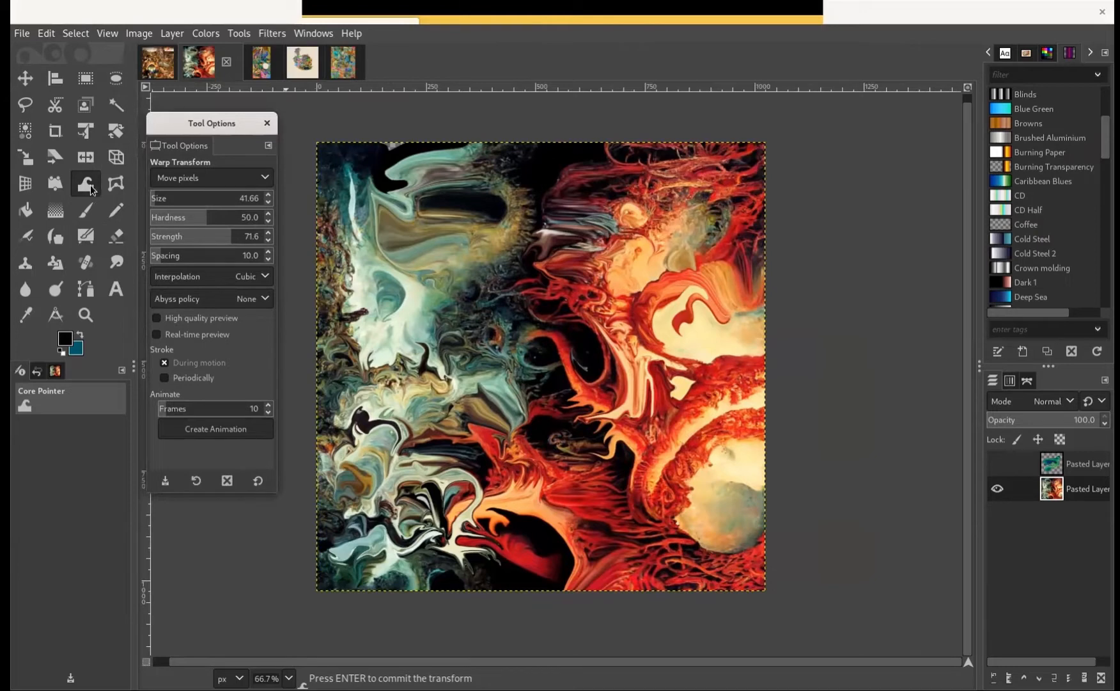
# Warp the olive patch and the red strands near the round cream shape using Move pixels
pyautogui.moveTo(564, 278)
pyautogui.mouseDown()
pyautogui.moveTo(585, 270)
pyautogui.moveTo(575, 271)
pyautogui.mouseUp()
pyautogui.scroll(3, 672, 285)
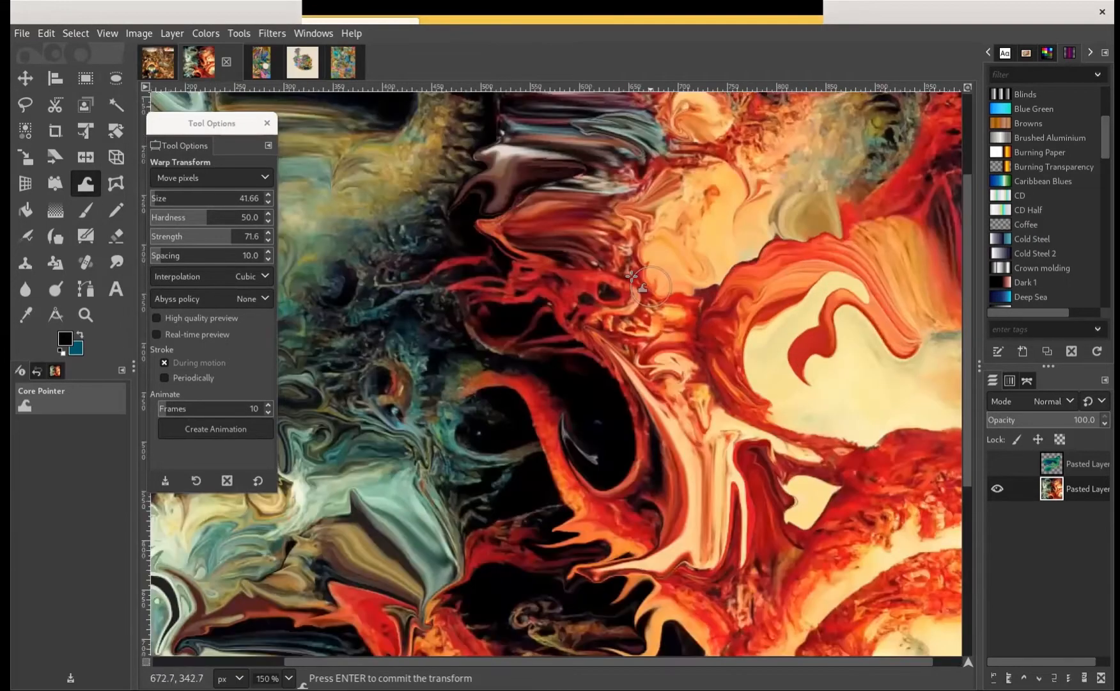
pyautogui.scroll(3, 491, 408)
pyautogui.hscroll(2, 473, 396)
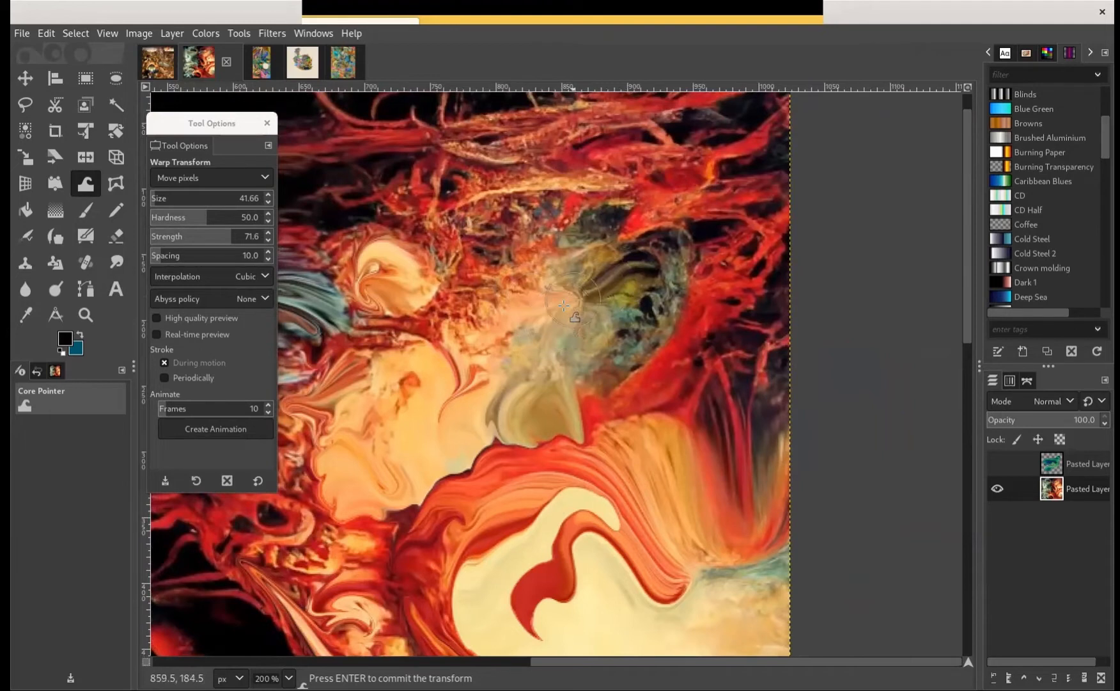
pyautogui.moveTo(586, 310)
pyautogui.mouseDown()
pyautogui.moveTo(661, 278)
pyautogui.moveTo(624, 297)
pyautogui.moveTo(660, 295)
pyautogui.moveTo(631, 329)
pyautogui.moveTo(675, 333)
pyautogui.moveTo(634, 316)
pyautogui.moveTo(622, 330)
pyautogui.moveTo(629, 346)
pyautogui.moveTo(671, 341)
pyautogui.moveTo(654, 331)
pyautogui.moveTo(665, 323)
pyautogui.moveTo(683, 334)
pyautogui.moveTo(681, 316)
pyautogui.moveTo(669, 356)
pyautogui.moveTo(695, 309)
pyautogui.moveTo(687, 339)
pyautogui.moveTo(701, 336)
pyautogui.moveTo(704, 348)
pyautogui.moveTo(717, 334)
pyautogui.moveTo(707, 299)
pyautogui.moveTo(728, 284)
pyautogui.mouseUp()
pyautogui.moveTo(664, 314); pyautogui.dragTo(843, 282)
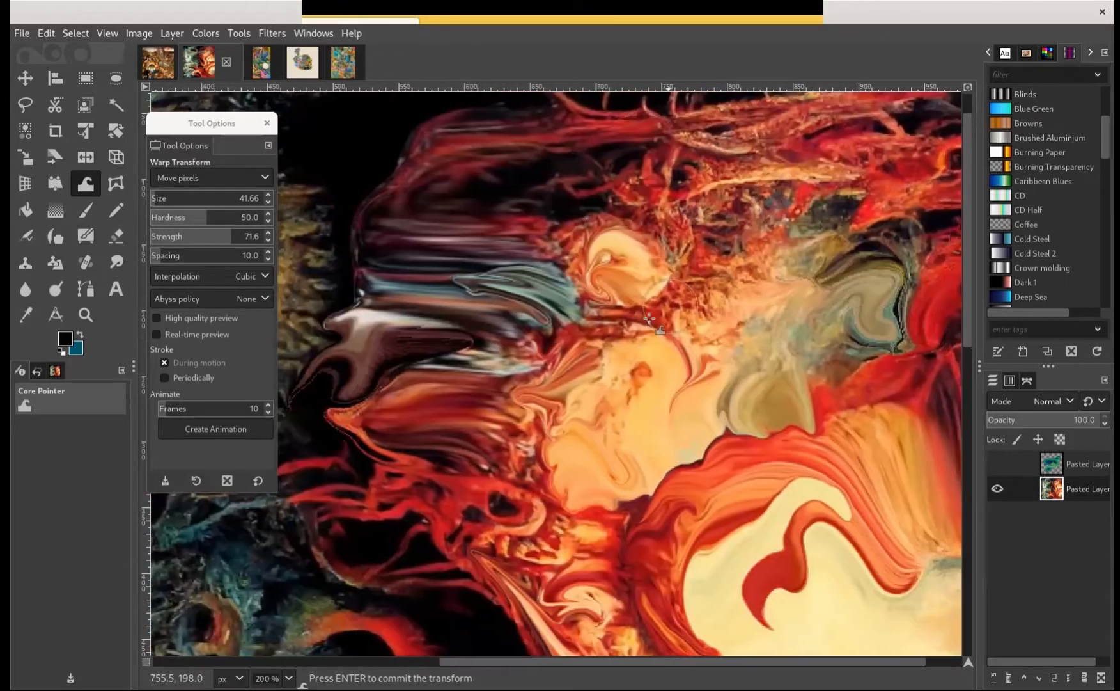
pyautogui.moveTo(670, 308)
pyautogui.mouseDown()
pyautogui.moveTo(662, 337)
pyautogui.moveTo(681, 345)
pyautogui.moveTo(709, 323)
pyautogui.moveTo(704, 317)
pyautogui.mouseUp()
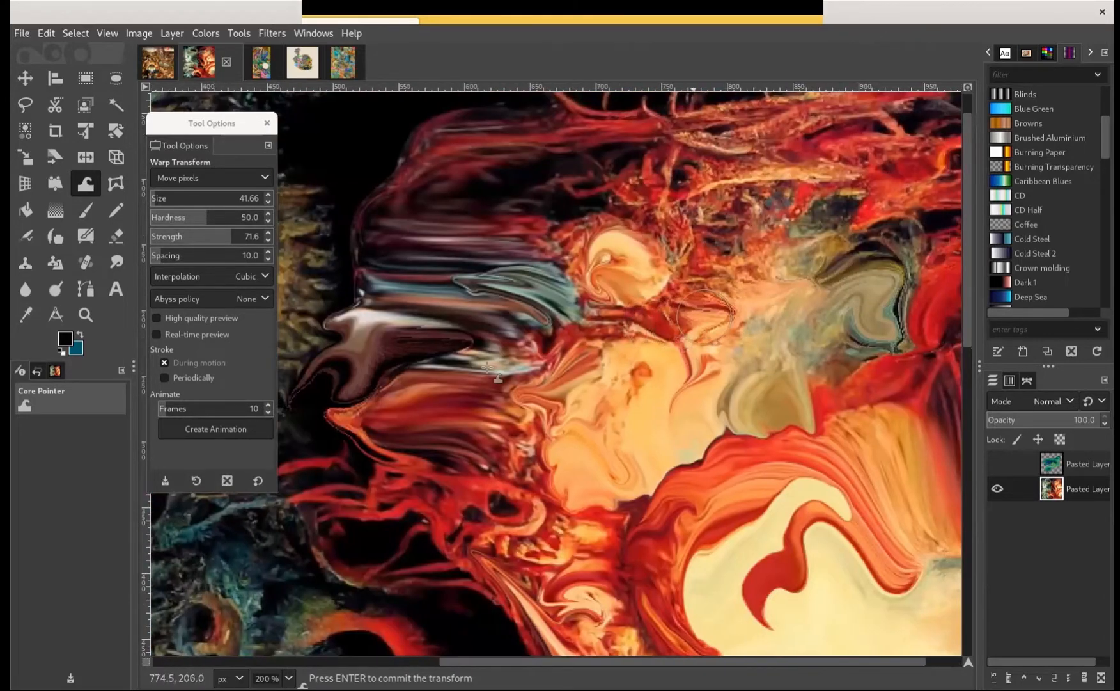
# Nudge the yellow-green texture bordering the dark central area with the Warp Transform tool
pyautogui.moveTo(487, 367); pyautogui.dragTo(664, 316)
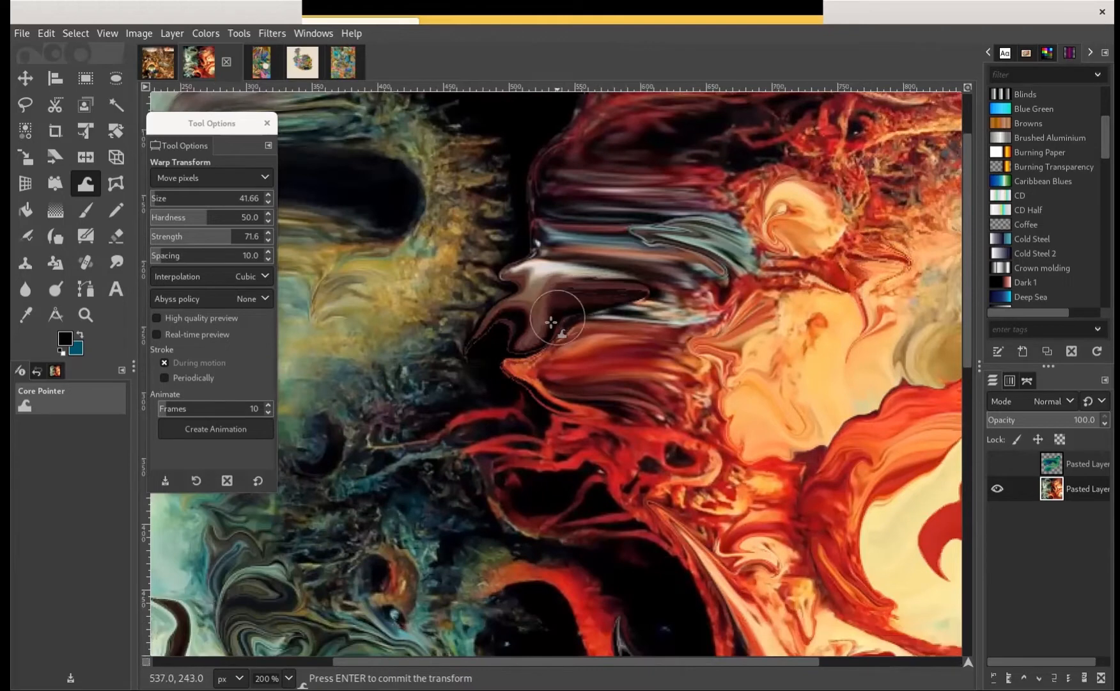
pyautogui.moveTo(511, 349)
pyautogui.mouseDown()
pyautogui.moveTo(457, 369)
pyautogui.moveTo(615, 342)
pyautogui.mouseUp()
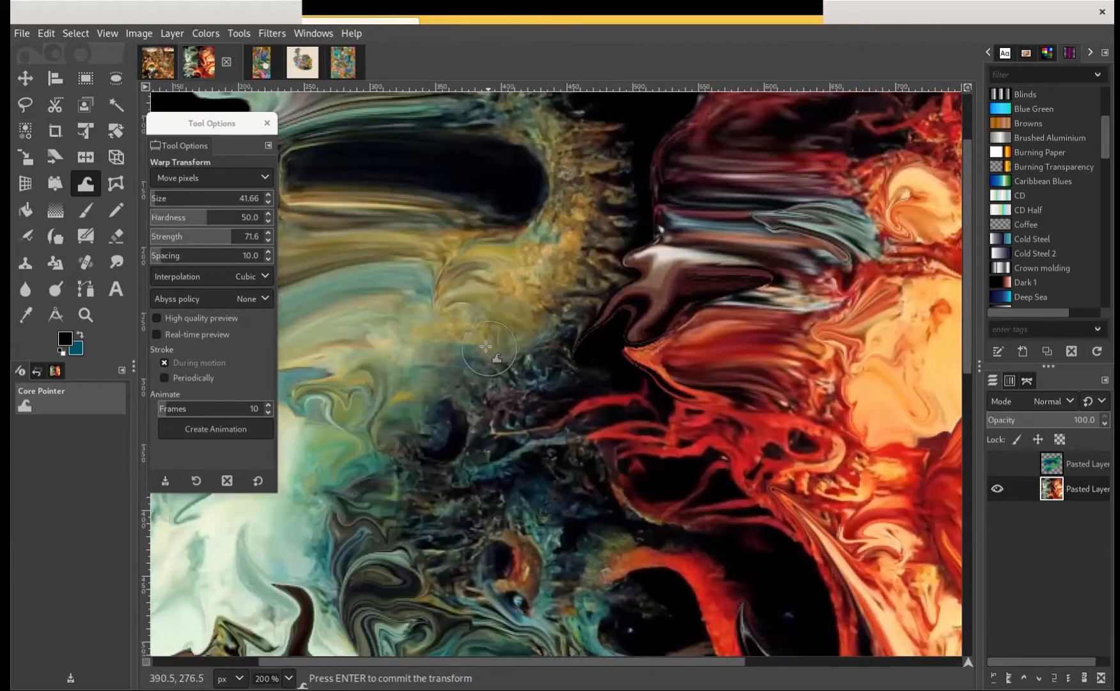
pyautogui.moveTo(468, 362)
pyautogui.mouseDown()
pyautogui.moveTo(456, 376)
pyautogui.moveTo(491, 382)
pyautogui.moveTo(517, 338)
pyautogui.mouseUp()
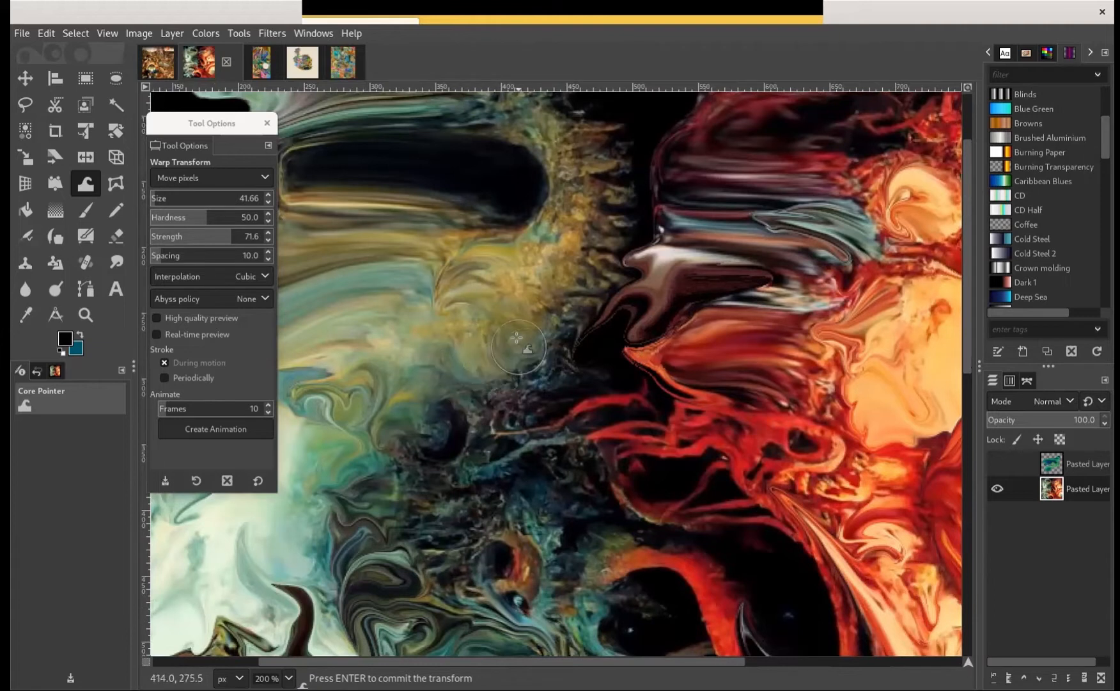
# Reposition the tool options dialog and switch the warp behavior to Grow area
pyautogui.moveTo(221, 131); pyautogui.dragTo(300, 122)
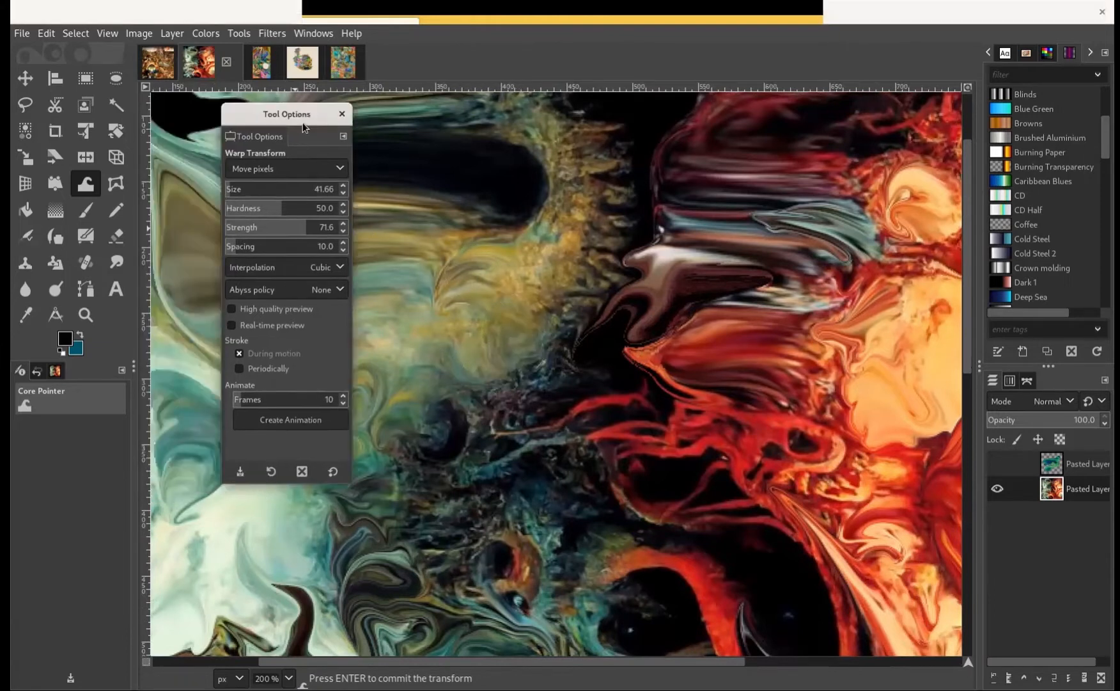
pyautogui.click(535, 303)
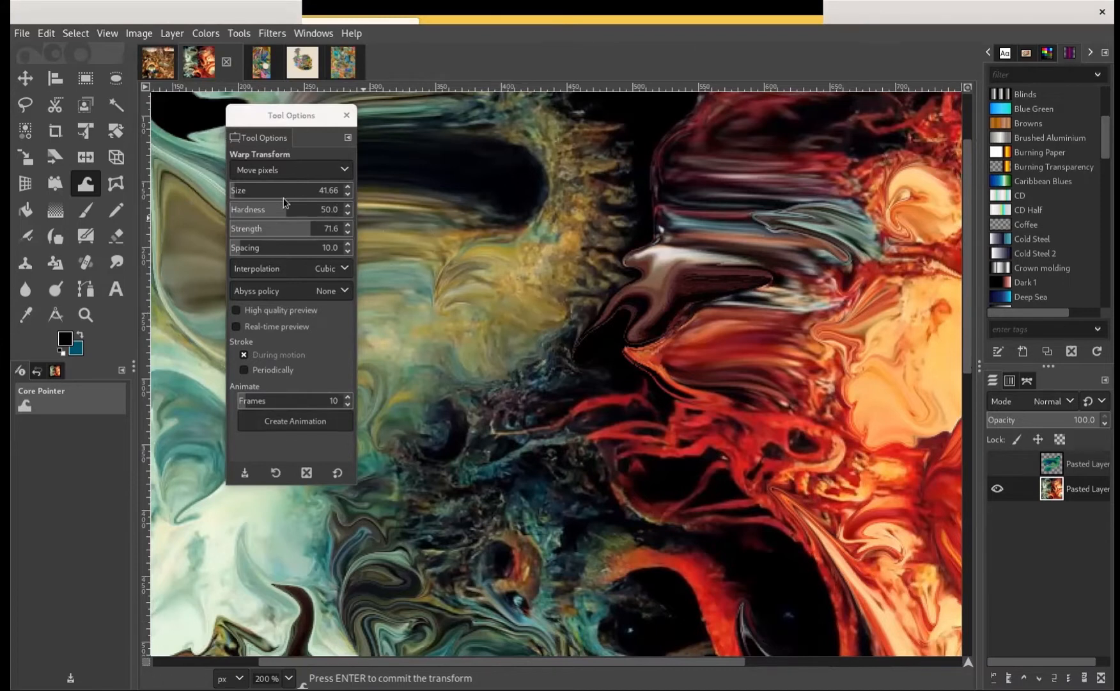
pyautogui.click(322, 172)
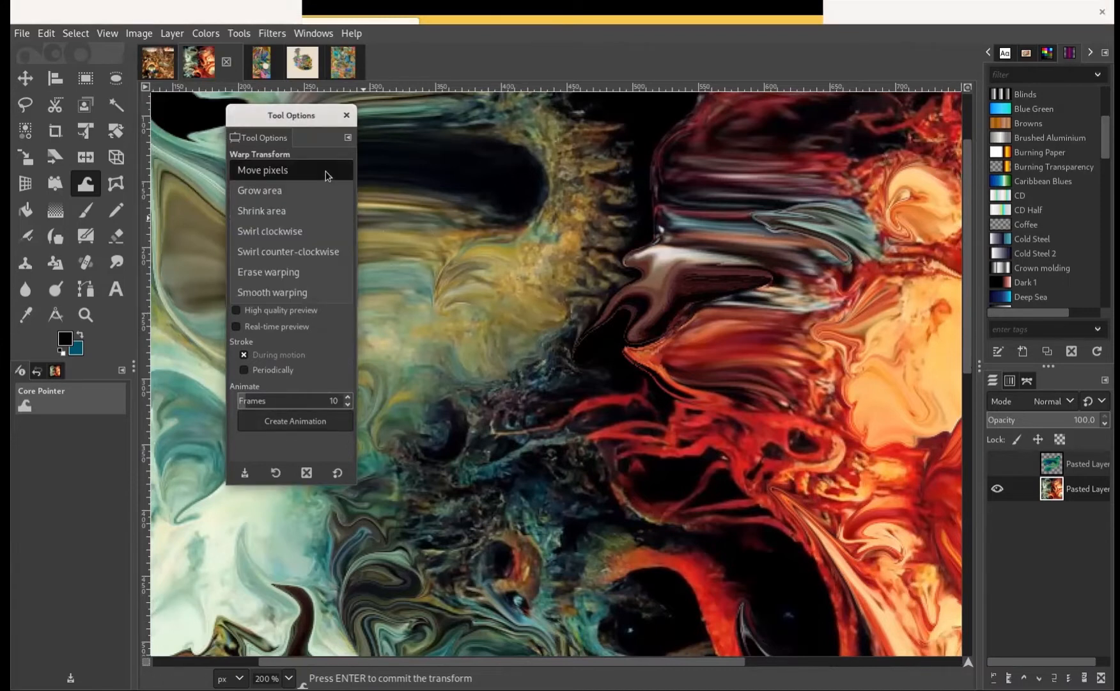
pyautogui.click(329, 171)
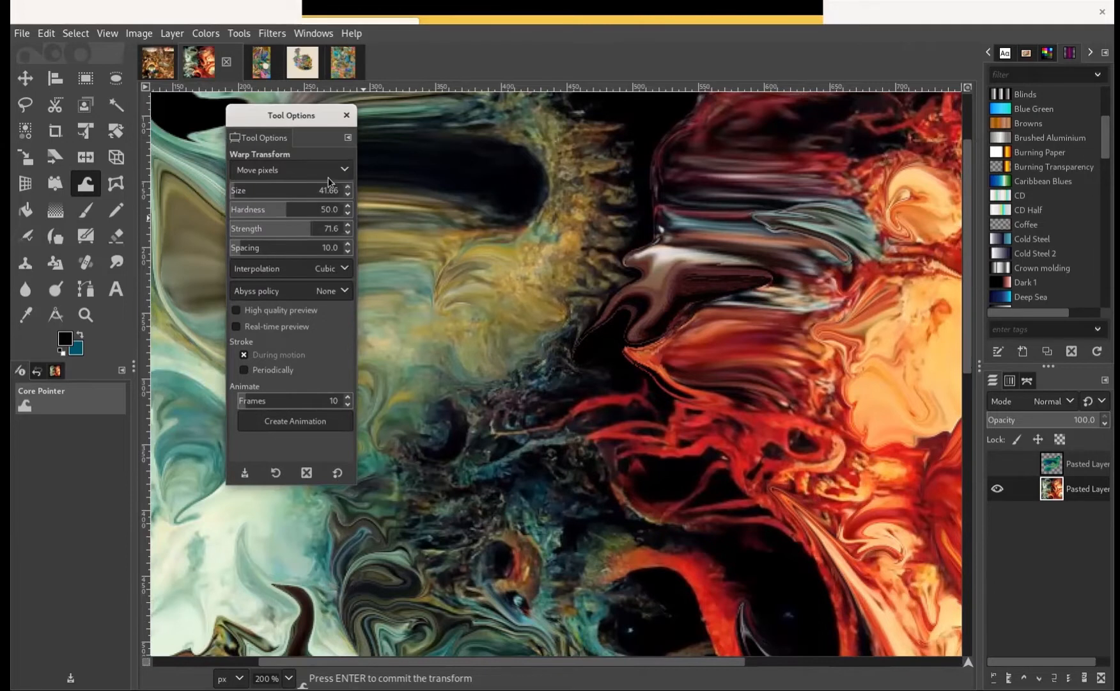
pyautogui.click(328, 177)
pyautogui.click(310, 187)
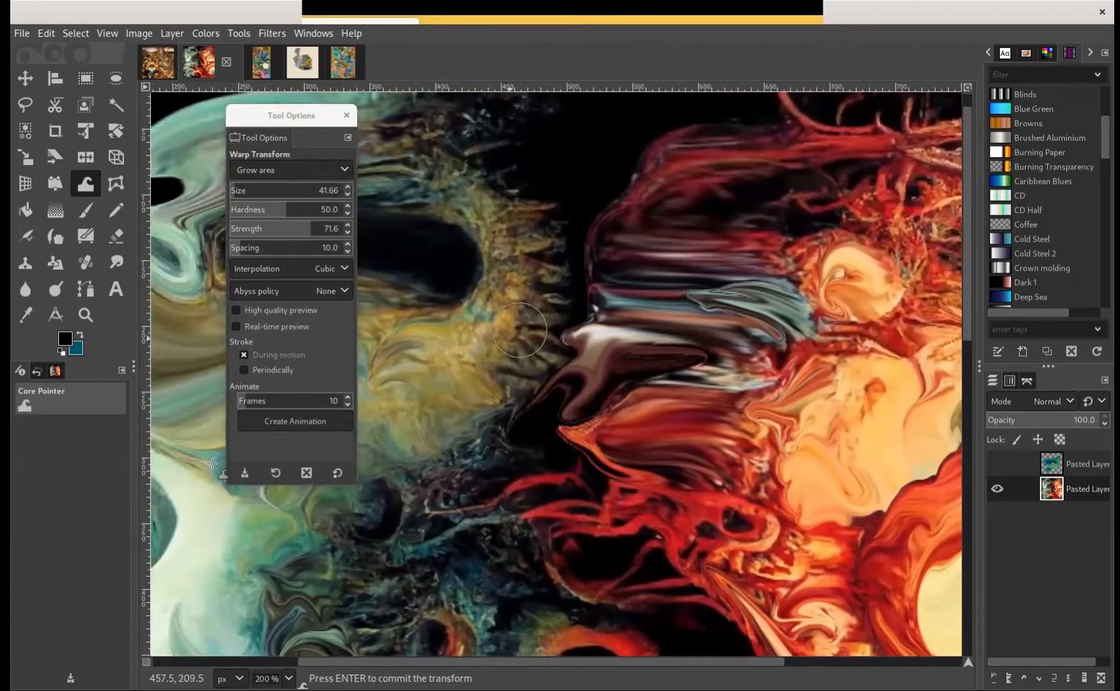
# Grow the round cream shape, the olive blob beside the orange folds, and details in the dark central area
pyautogui.hscroll(10, 606, 243)
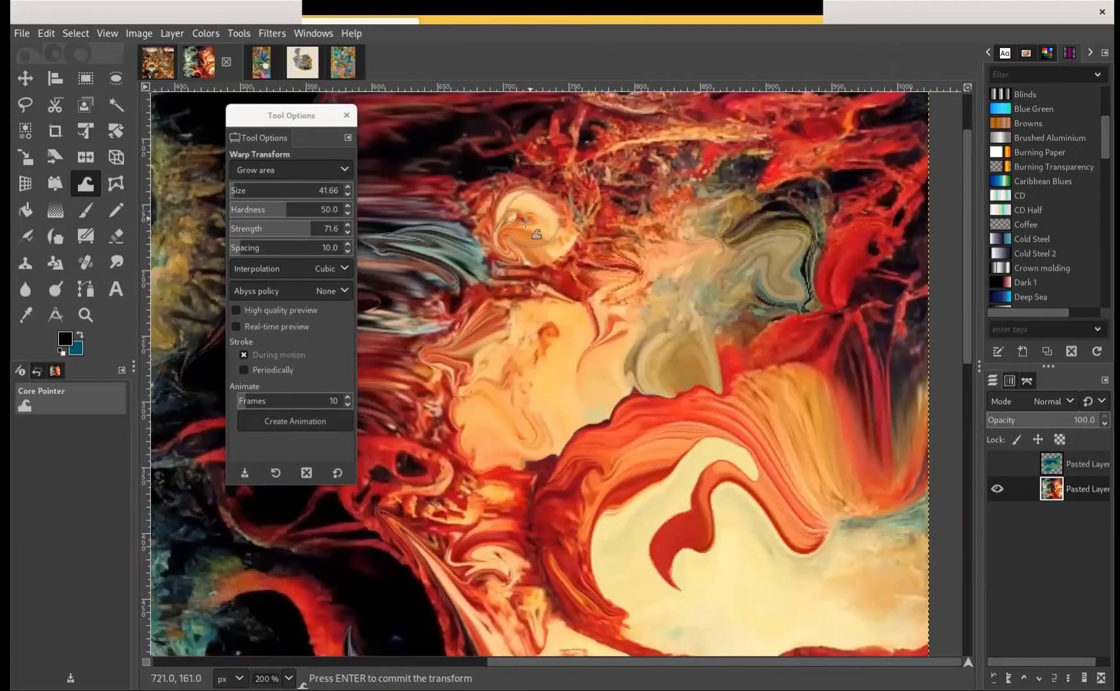
pyautogui.moveTo(525, 221)
pyautogui.mouseDown()
pyautogui.moveTo(553, 243)
pyautogui.moveTo(535, 212)
pyautogui.moveTo(569, 231)
pyautogui.moveTo(537, 243)
pyautogui.moveTo(584, 270)
pyautogui.moveTo(594, 299)
pyautogui.moveTo(714, 304)
pyautogui.mouseUp()
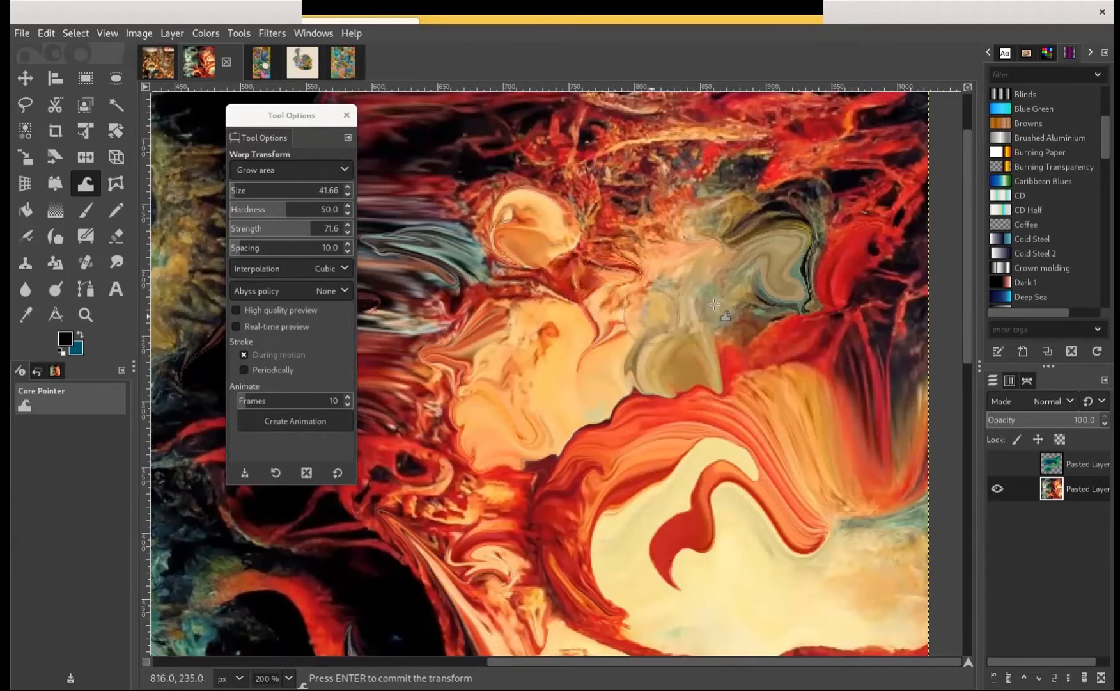
pyautogui.moveTo(697, 378)
pyautogui.mouseDown()
pyautogui.moveTo(692, 353)
pyautogui.moveTo(696, 372)
pyautogui.moveTo(577, 368)
pyautogui.mouseUp()
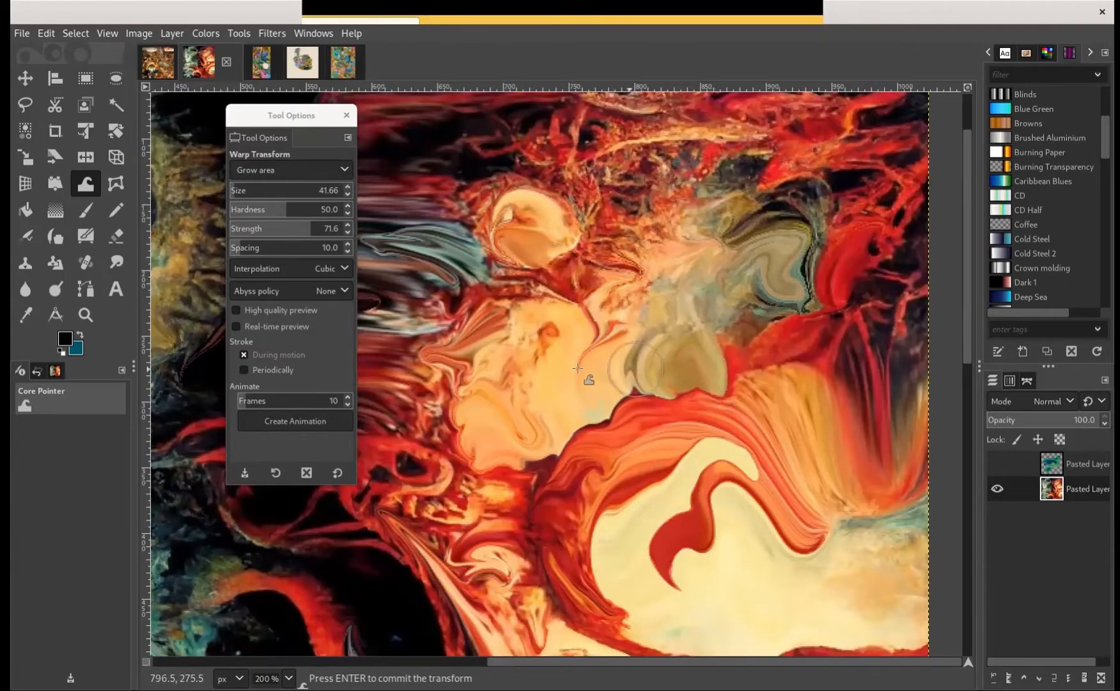
pyautogui.hscroll(-10, 578, 368)
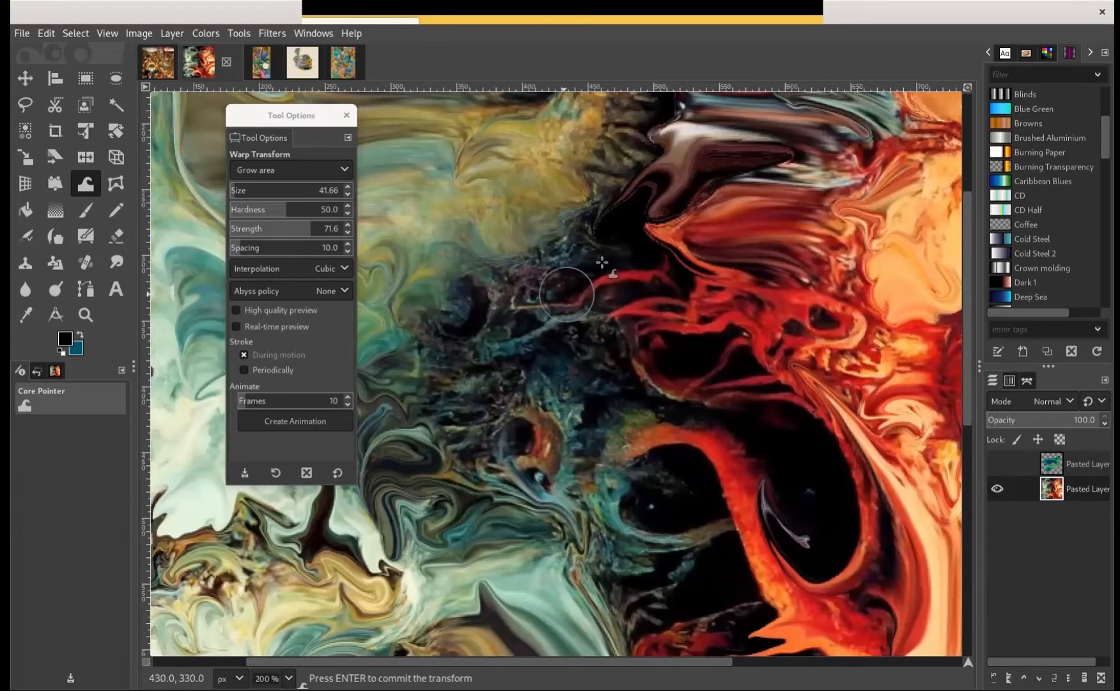
pyautogui.moveTo(538, 230)
pyautogui.mouseDown()
pyautogui.moveTo(525, 255)
pyautogui.moveTo(586, 225)
pyautogui.moveTo(387, 245)
pyautogui.mouseUp()
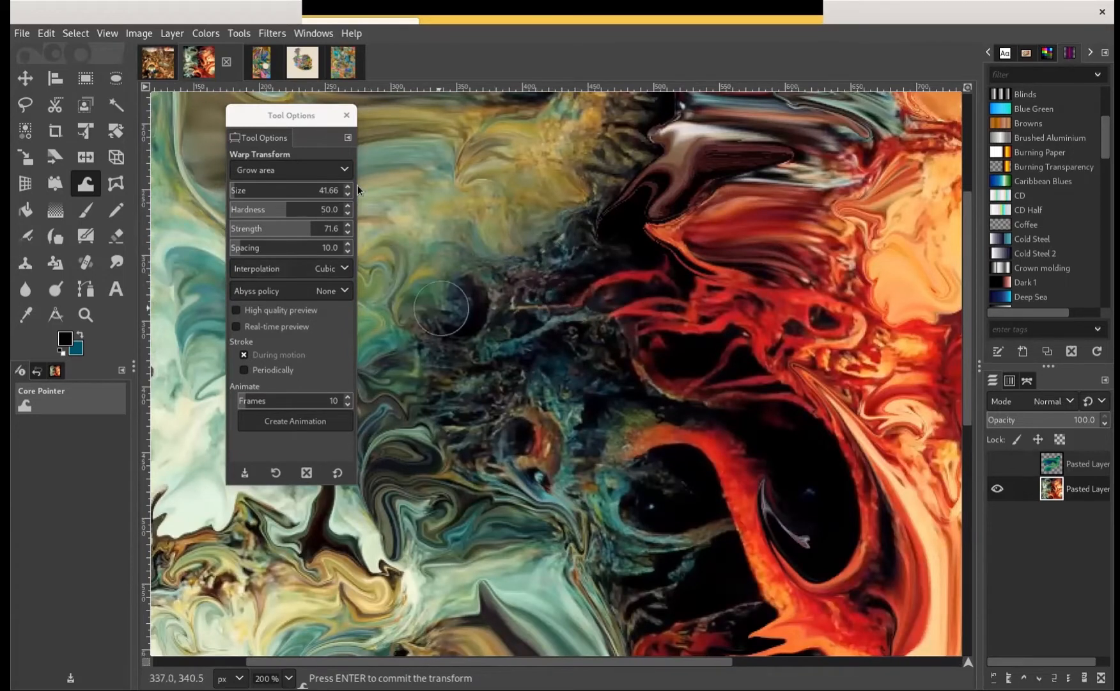
# Move the tool options clear of the painting, switch the warp behavior to Shrink area, and shrink the teal teardrop shape
pyautogui.moveTo(314, 122); pyautogui.dragTo(158, 80)
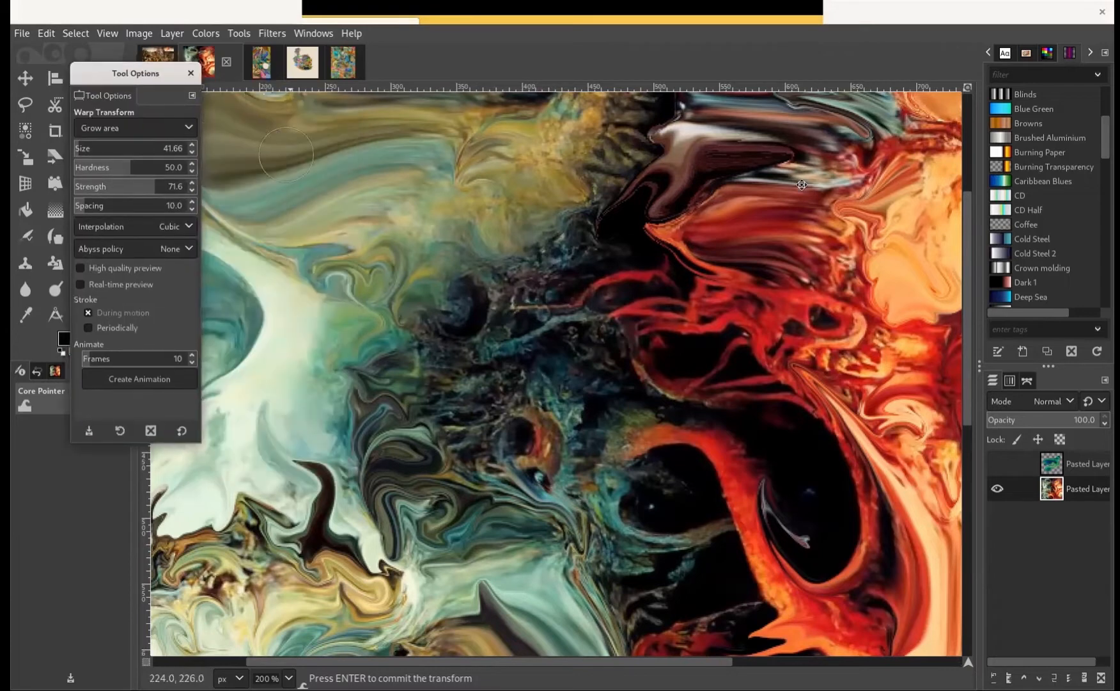
pyautogui.hscroll(-10, 692, 213)
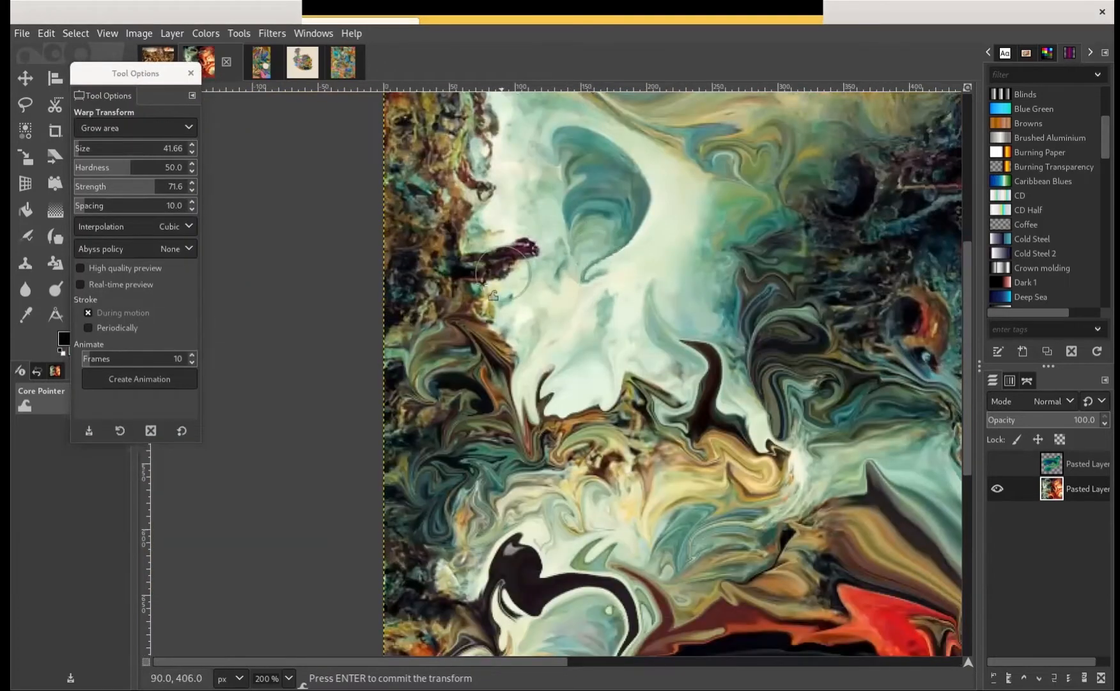
pyautogui.click(149, 128)
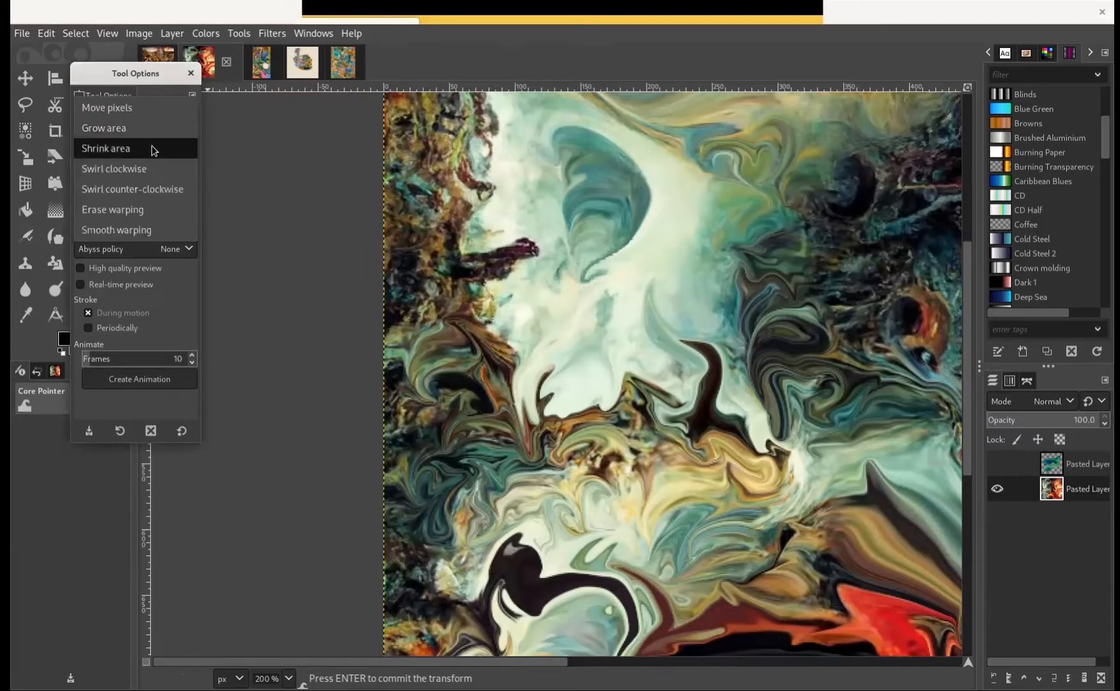
pyautogui.click(154, 107)
pyautogui.hscroll(5, 792, 287)
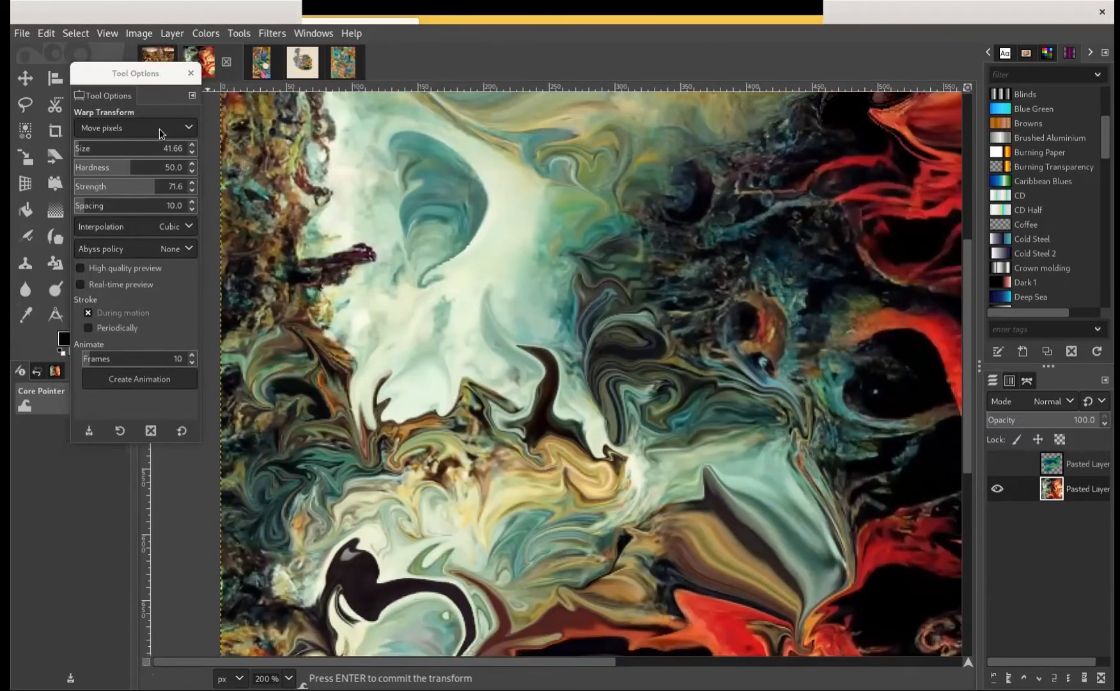
pyautogui.click(147, 128)
pyautogui.click(136, 168)
pyautogui.moveTo(423, 256)
pyautogui.mouseDown()
pyautogui.moveTo(451, 244)
pyautogui.moveTo(433, 263)
pyautogui.moveTo(418, 264)
pyautogui.moveTo(480, 213)
pyautogui.moveTo(485, 175)
pyautogui.mouseUp()
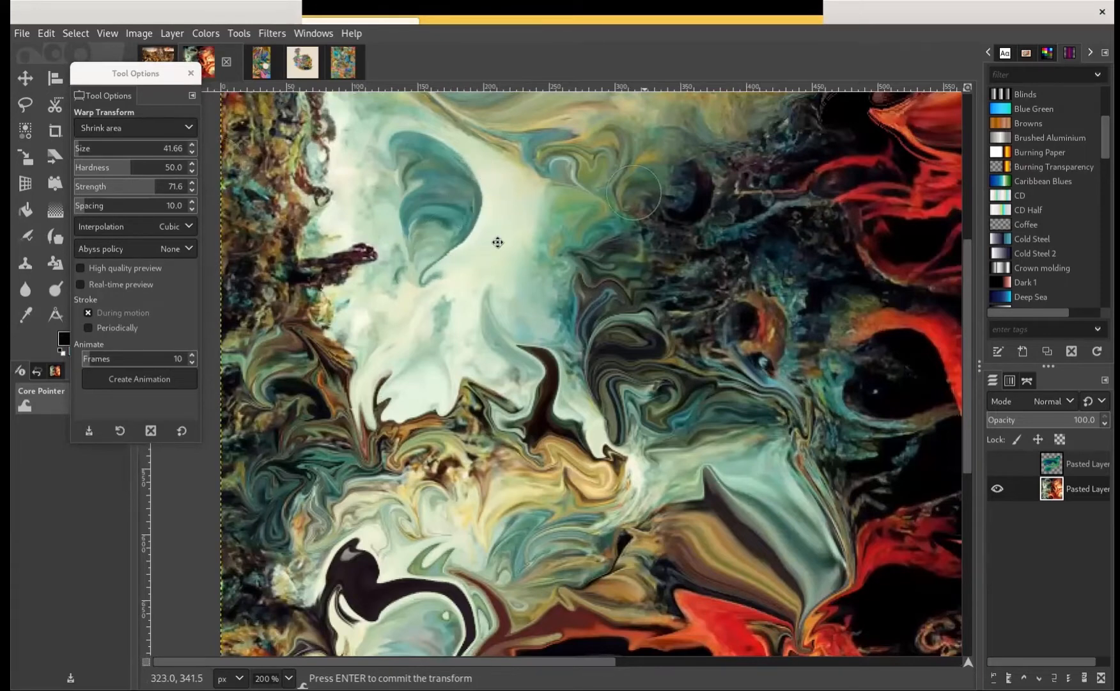
# Shrink details among the red folds and around the round cream shape in the fiery half of the painting
pyautogui.hscroll(10, 498, 242)
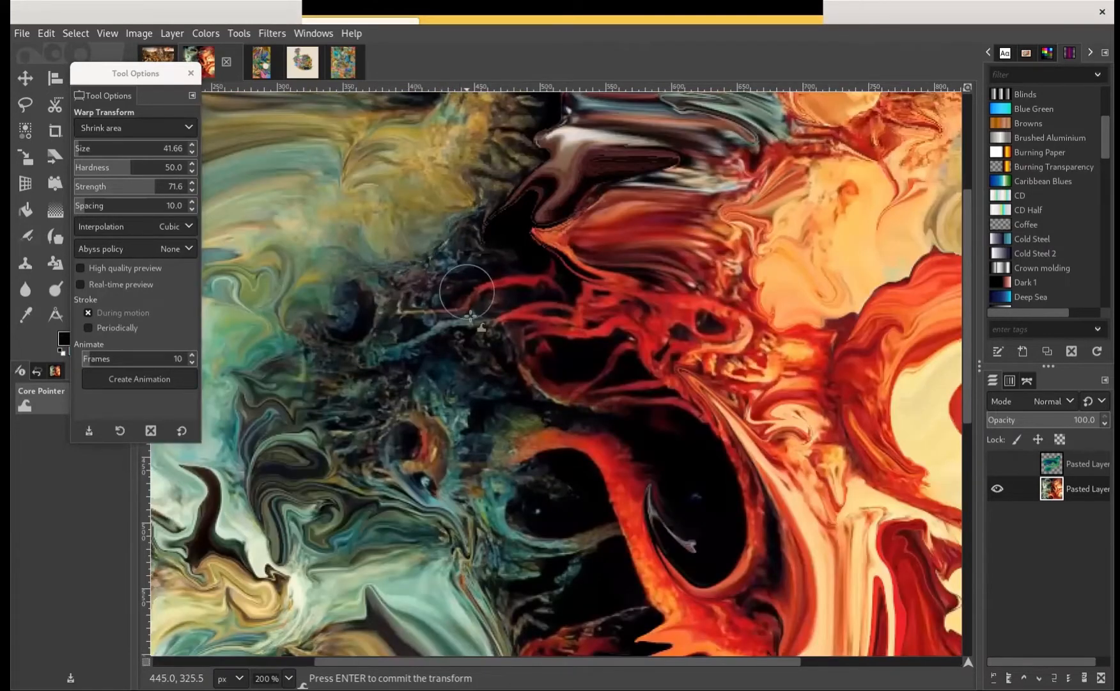
pyautogui.hscroll(6, 396, 313)
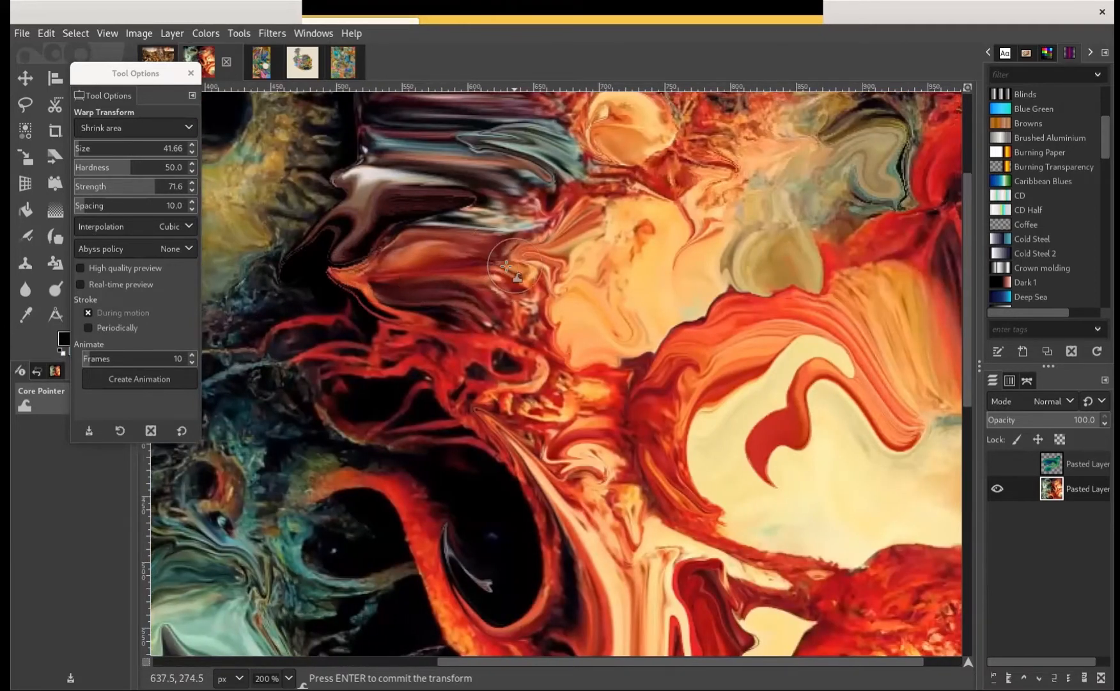
pyautogui.hscroll(10, 405, 300)
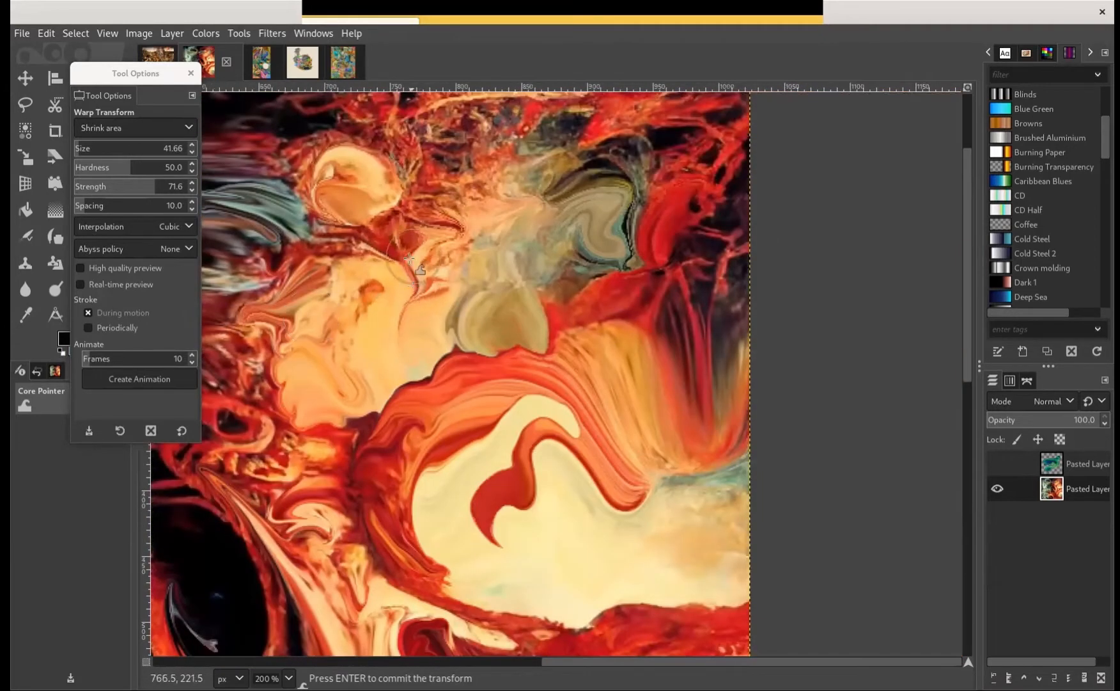
pyautogui.hscroll(-3, 486, 250)
pyautogui.scroll(2, 486, 249)
pyautogui.moveTo(536, 241)
pyautogui.mouseDown()
pyautogui.moveTo(534, 266)
pyautogui.moveTo(494, 262)
pyautogui.moveTo(569, 190)
pyautogui.moveTo(508, 201)
pyautogui.moveTo(546, 346)
pyautogui.mouseUp()
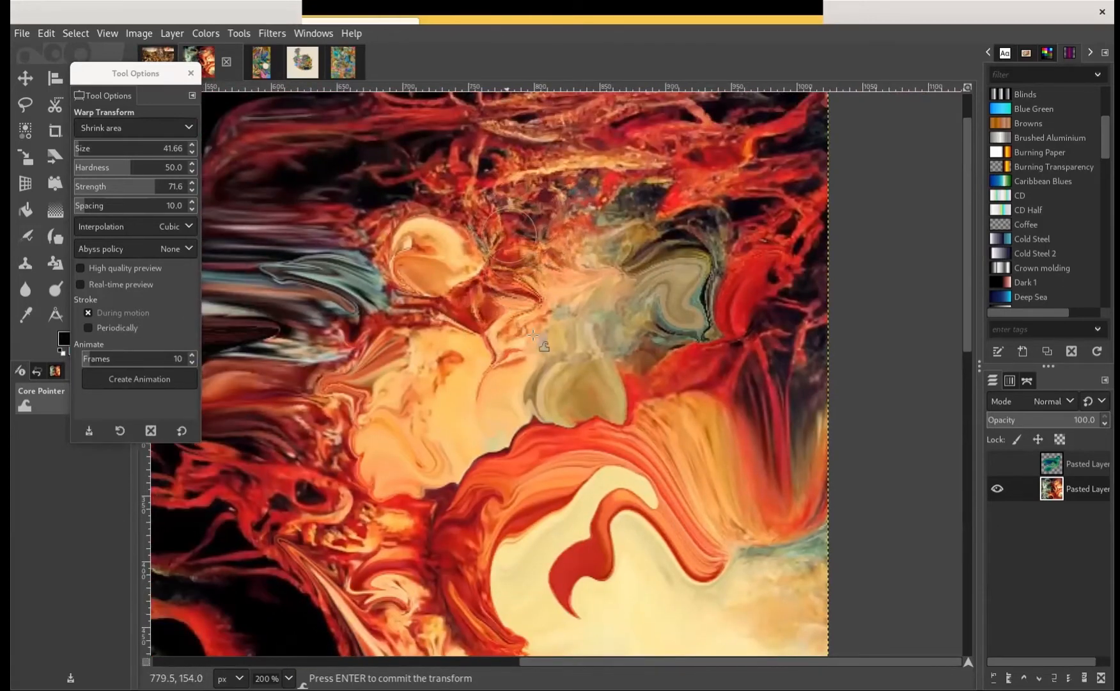
# Shrink details among the red branches near the painting's upper edge and around the teal streak beside the round cream shape
pyautogui.moveTo(544, 274)
pyautogui.mouseDown()
pyautogui.moveTo(529, 254)
pyautogui.moveTo(555, 276)
pyautogui.moveTo(544, 247)
pyautogui.moveTo(592, 267)
pyautogui.moveTo(548, 248)
pyautogui.moveTo(699, 234)
pyautogui.moveTo(708, 217)
pyautogui.moveTo(721, 235)
pyautogui.moveTo(638, 240)
pyautogui.moveTo(750, 237)
pyautogui.moveTo(727, 227)
pyautogui.moveTo(770, 240)
pyautogui.mouseUp()
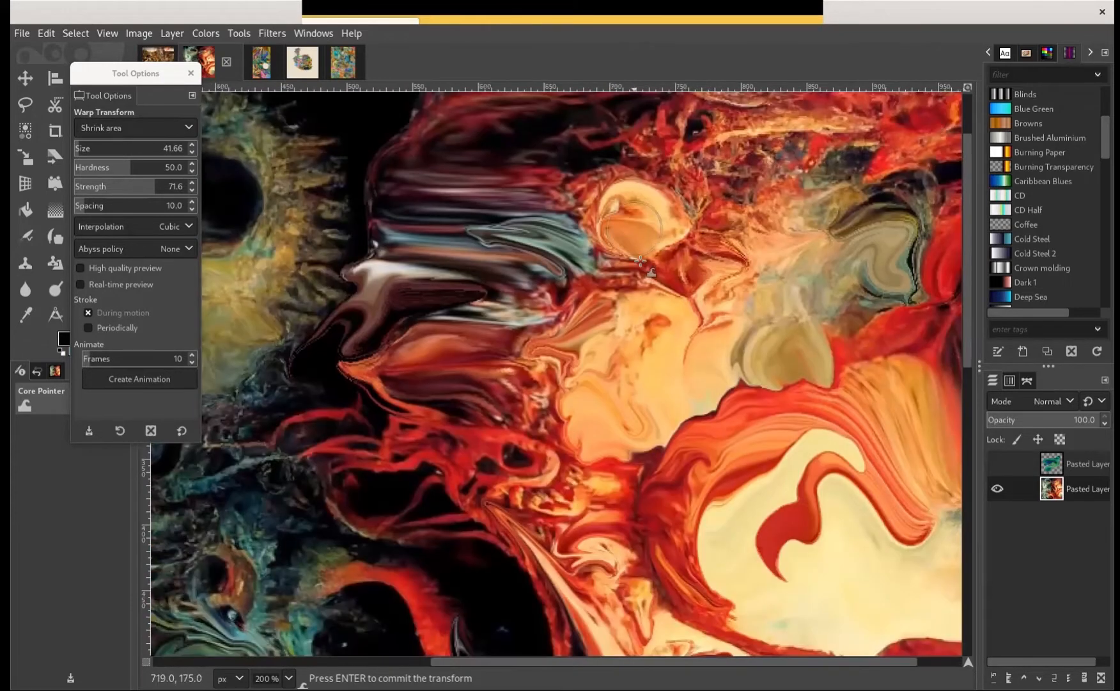
pyautogui.moveTo(639, 243)
pyautogui.mouseDown()
pyautogui.moveTo(587, 245)
pyautogui.moveTo(615, 261)
pyautogui.moveTo(543, 236)
pyautogui.moveTo(587, 262)
pyautogui.moveTo(658, 257)
pyautogui.moveTo(633, 262)
pyautogui.mouseUp()
pyautogui.moveTo(563, 271)
pyautogui.mouseDown()
pyautogui.moveTo(533, 245)
pyautogui.moveTo(471, 243)
pyautogui.moveTo(520, 226)
pyautogui.moveTo(503, 234)
pyautogui.moveTo(564, 237)
pyautogui.moveTo(553, 246)
pyautogui.moveTo(481, 228)
pyautogui.mouseUp()
pyautogui.moveTo(704, 177); pyautogui.dragTo(647, 317)
pyautogui.scroll(4, 606, 400)
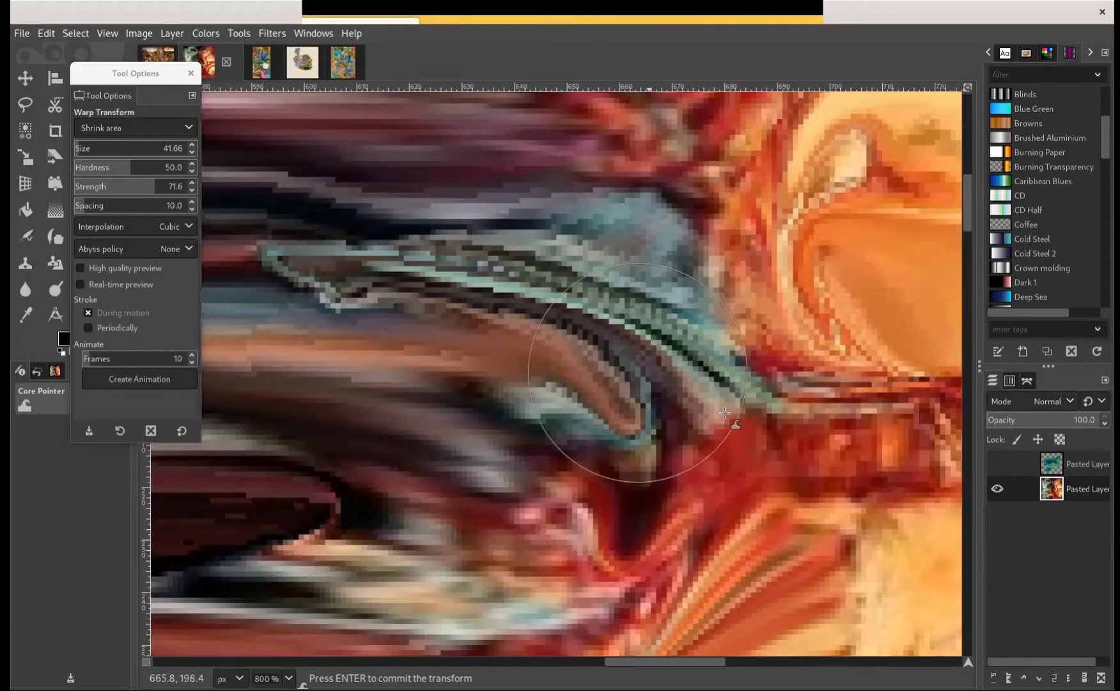
pyautogui.moveTo(724, 413); pyautogui.dragTo(765, 376)
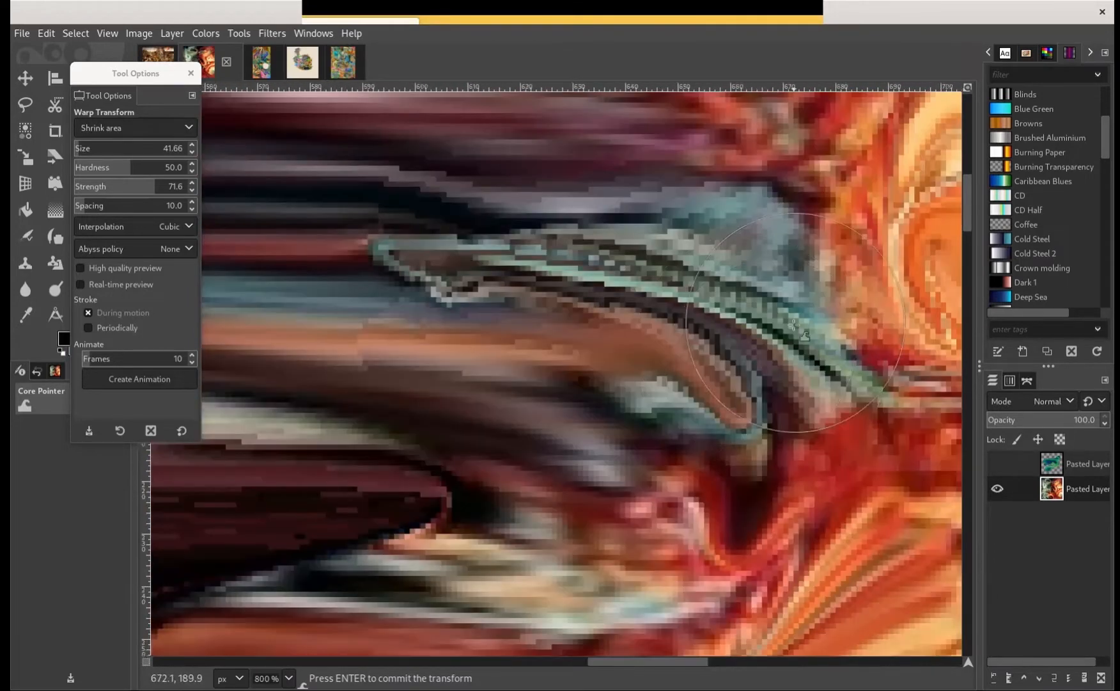
pyautogui.scroll(-1, 698, 388)
pyautogui.moveTo(793, 324); pyautogui.dragTo(736, 333)
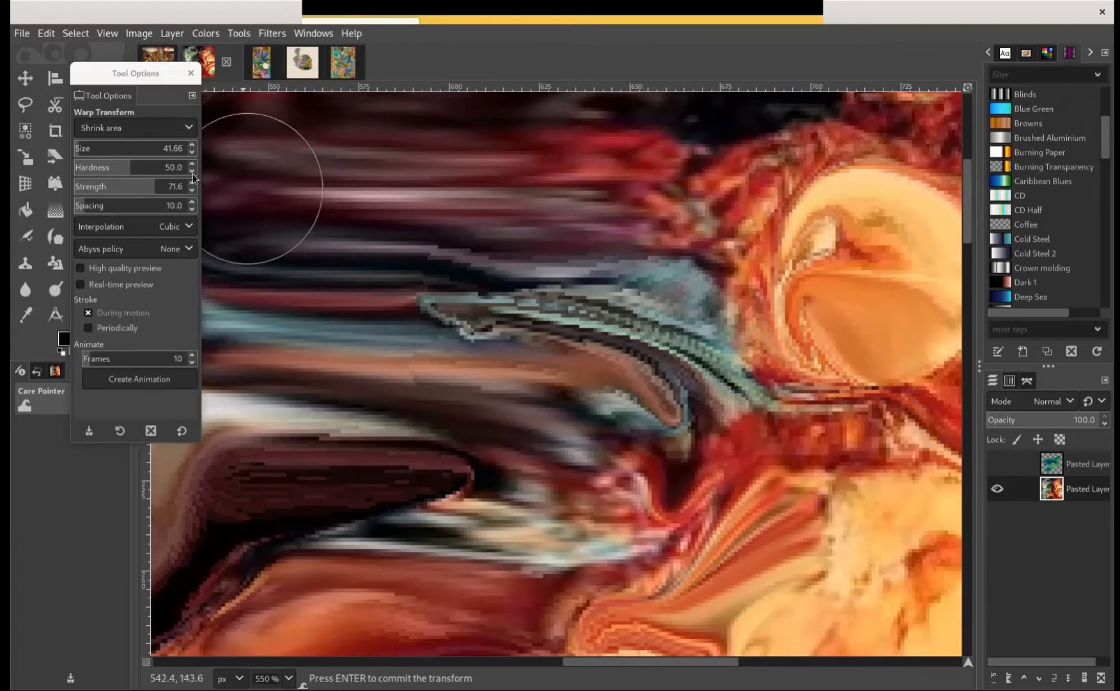
# Switch the warp behavior to Move pixels and push the teal and brown streaks beside the round cream shape into rounded lobes
pyautogui.click(138, 127)
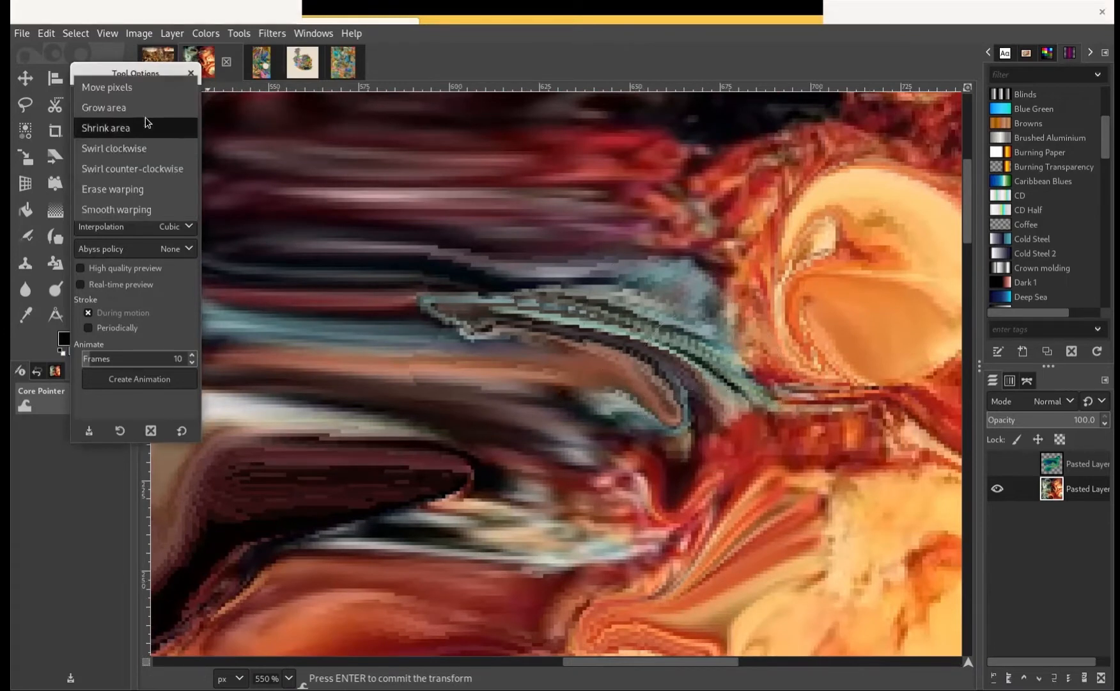
pyautogui.click(150, 91)
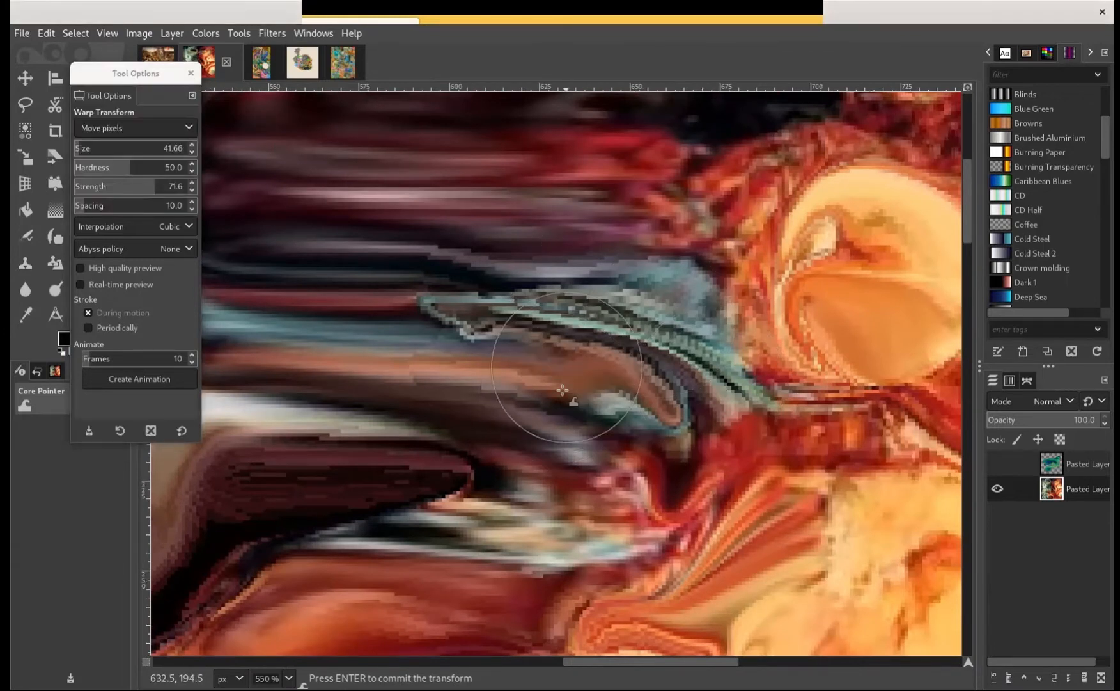
pyautogui.moveTo(568, 370)
pyautogui.mouseDown()
pyautogui.moveTo(611, 388)
pyautogui.moveTo(630, 415)
pyautogui.moveTo(643, 351)
pyautogui.moveTo(715, 339)
pyautogui.moveTo(775, 377)
pyautogui.moveTo(724, 314)
pyautogui.mouseUp()
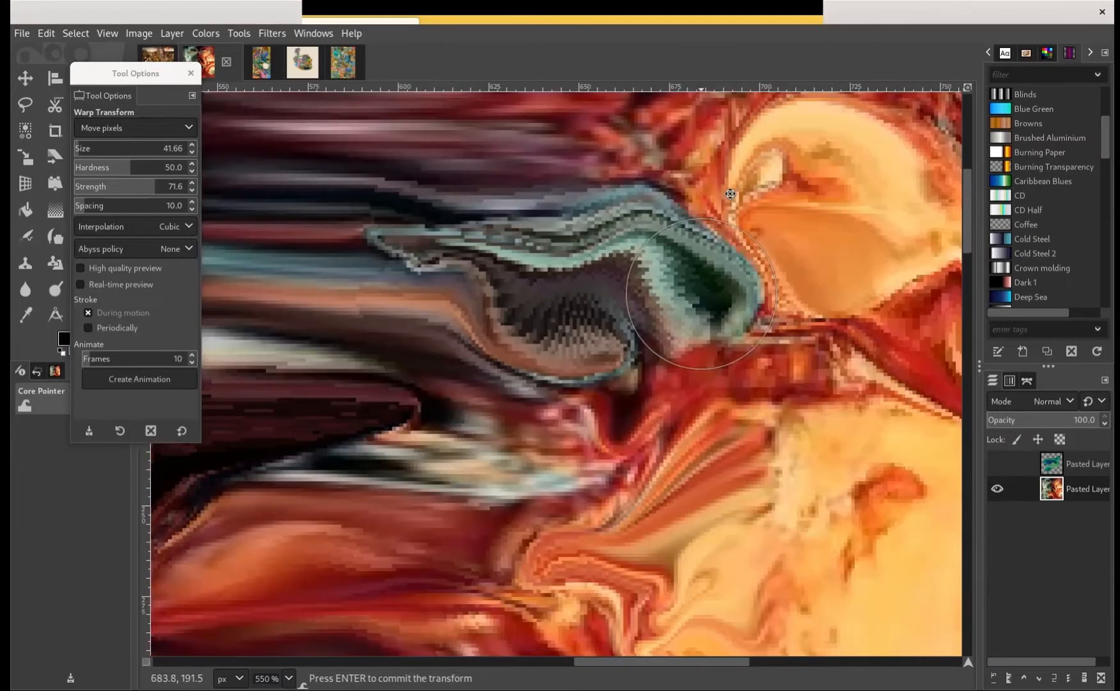
pyautogui.moveTo(540, 420)
pyautogui.mouseDown()
pyautogui.moveTo(546, 301)
pyautogui.moveTo(633, 322)
pyautogui.moveTo(755, 310)
pyautogui.mouseUp()
pyautogui.moveTo(629, 302)
pyautogui.mouseDown()
pyautogui.moveTo(594, 315)
pyautogui.moveTo(484, 400)
pyautogui.moveTo(442, 396)
pyautogui.moveTo(391, 358)
pyautogui.moveTo(386, 384)
pyautogui.moveTo(295, 380)
pyautogui.moveTo(369, 404)
pyautogui.moveTo(300, 400)
pyautogui.moveTo(411, 429)
pyautogui.moveTo(445, 473)
pyautogui.moveTo(476, 473)
pyautogui.moveTo(530, 448)
pyautogui.moveTo(666, 455)
pyautogui.moveTo(773, 379)
pyautogui.mouseUp()
# Set the warp brush size to 30.04 and push the brown-red lobe outward toward the orange folds
pyautogui.scroll(3, 755, 339)
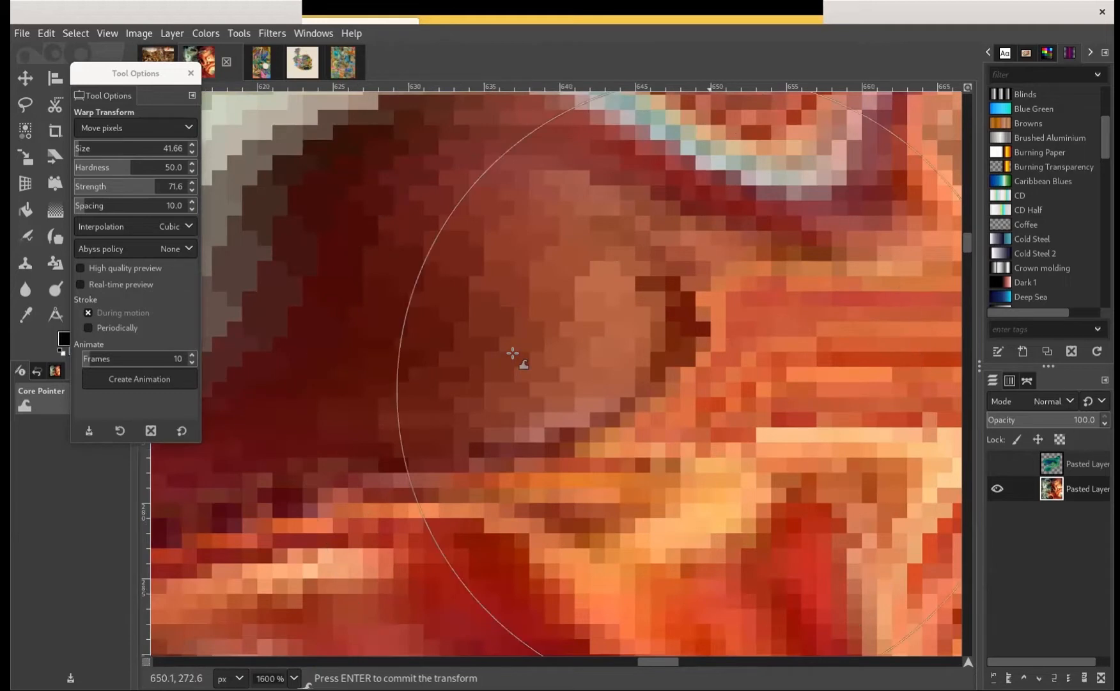
pyautogui.scroll(1, 513, 354)
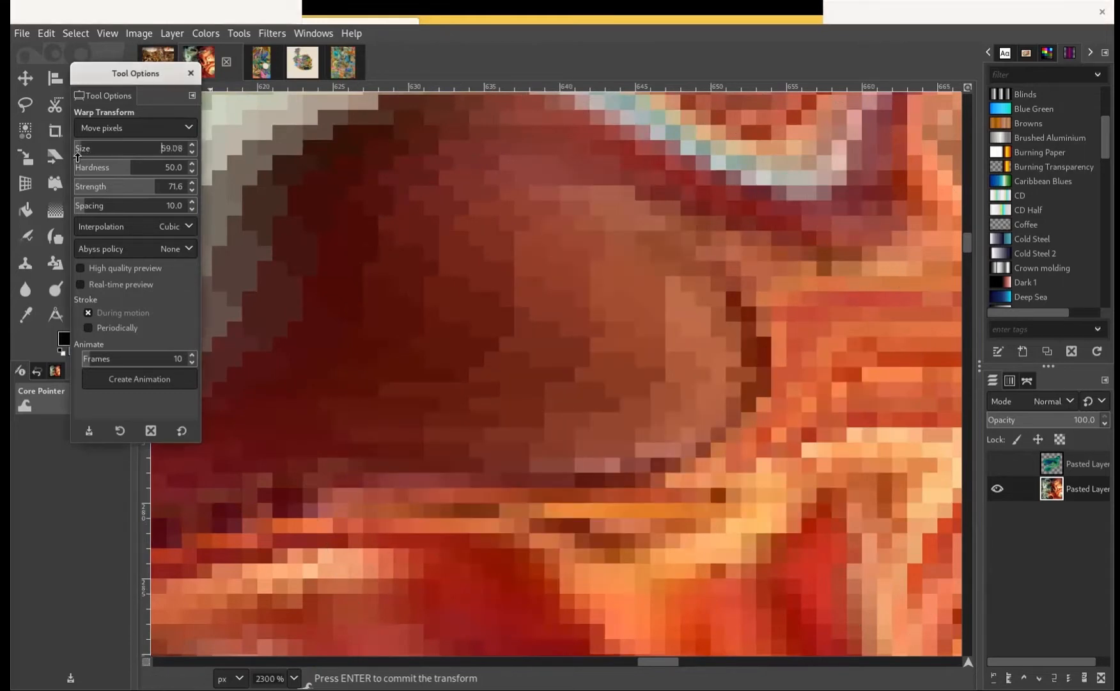
pyautogui.moveTo(658, 380); pyautogui.dragTo(751, 417)
pyautogui.scroll(-1, 751, 417)
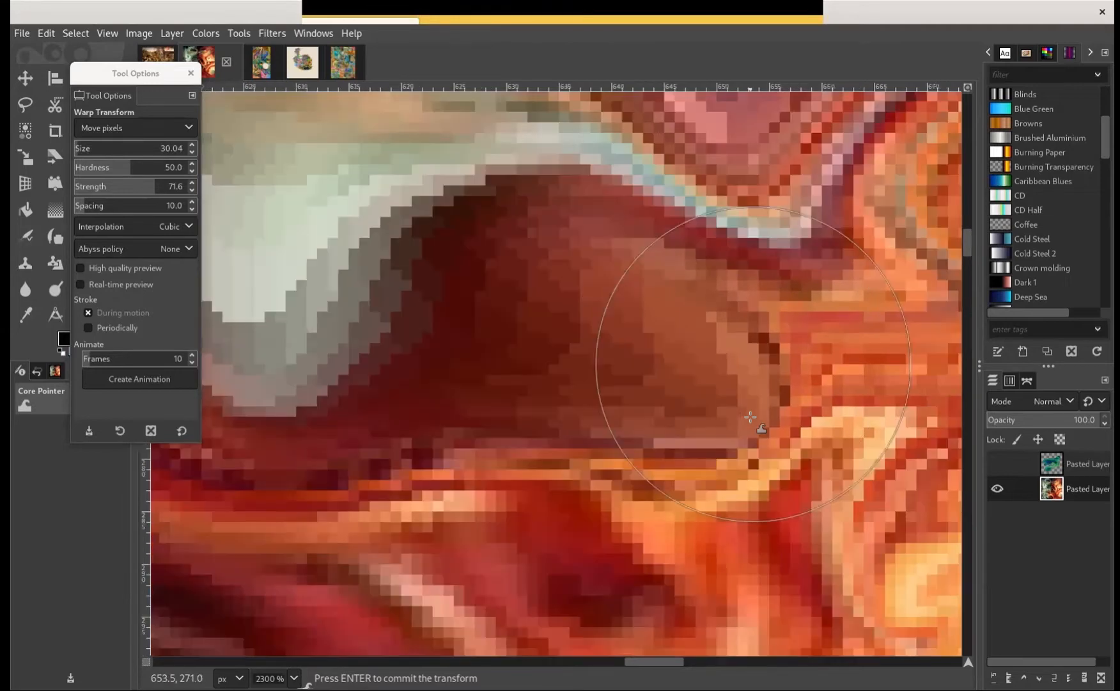
pyautogui.moveTo(372, 347); pyautogui.dragTo(360, 350)
pyautogui.moveTo(439, 350); pyautogui.dragTo(638, 381)
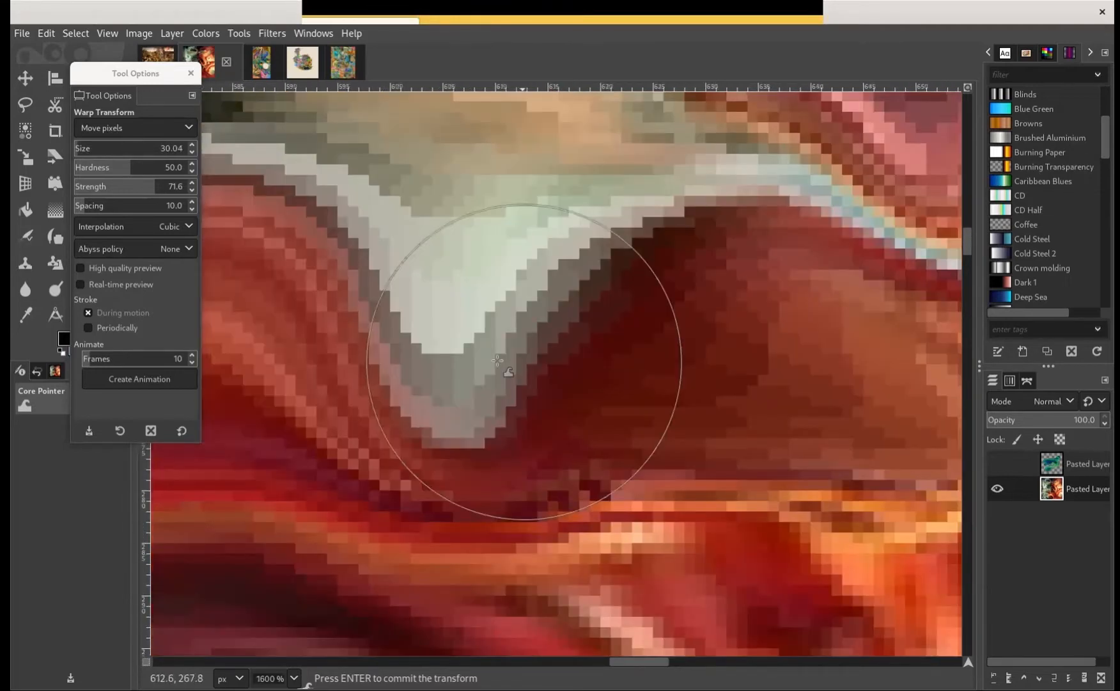
pyautogui.moveTo(508, 373); pyautogui.dragTo(471, 362)
# Reshape the pale grey-green band above the brown-red lobe into a narrow drip reaching down along the lobe
pyautogui.moveTo(619, 274); pyautogui.dragTo(626, 357)
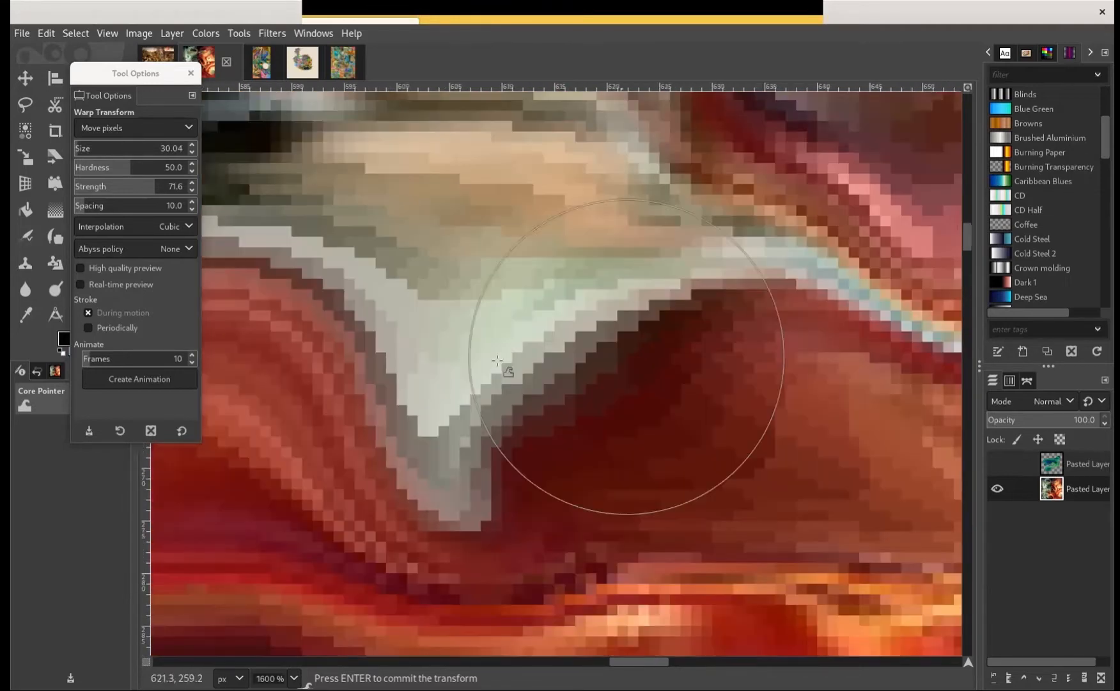
pyautogui.moveTo(547, 346)
pyautogui.mouseDown()
pyautogui.moveTo(422, 329)
pyautogui.moveTo(520, 327)
pyautogui.moveTo(387, 325)
pyautogui.moveTo(370, 338)
pyautogui.moveTo(619, 331)
pyautogui.moveTo(668, 368)
pyautogui.moveTo(686, 398)
pyautogui.mouseUp()
pyautogui.moveTo(759, 253); pyautogui.dragTo(822, 224)
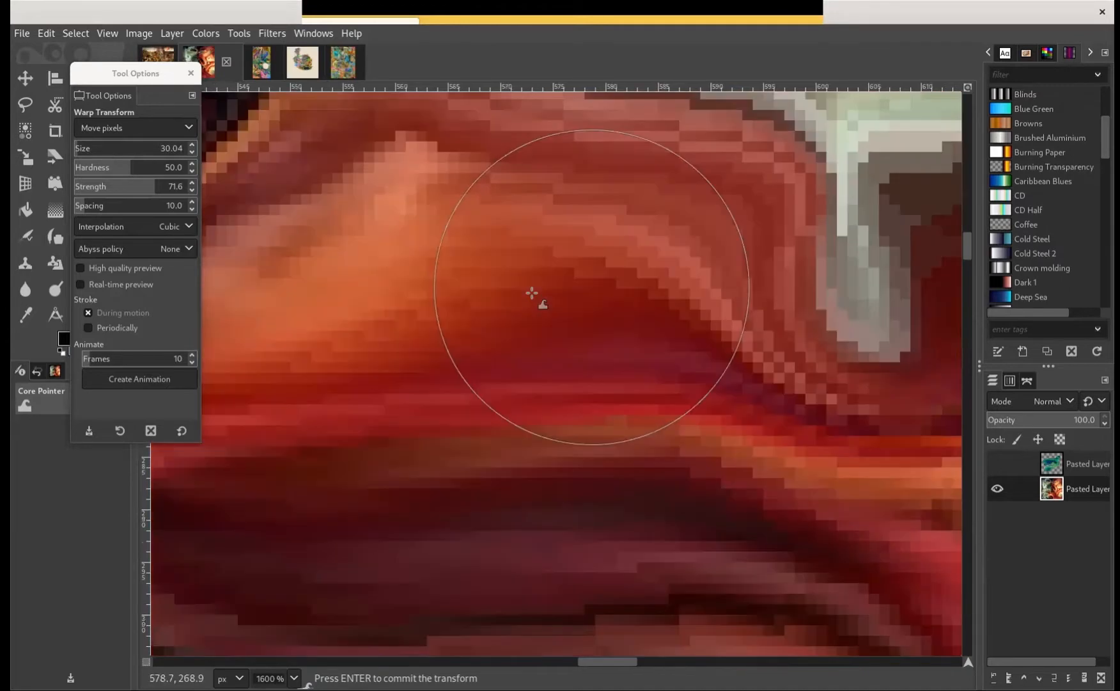
pyautogui.hscroll(5, 374, 357)
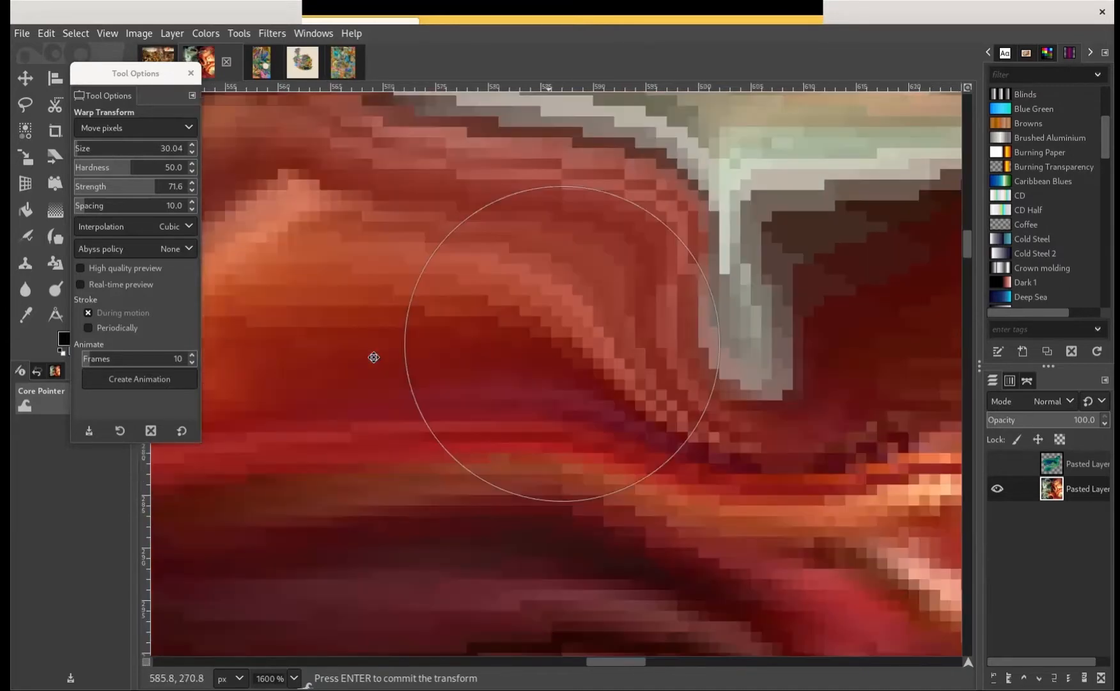
pyautogui.scroll(3, 375, 358)
pyautogui.hscroll(1, 332, 381)
pyautogui.scroll(1, 333, 381)
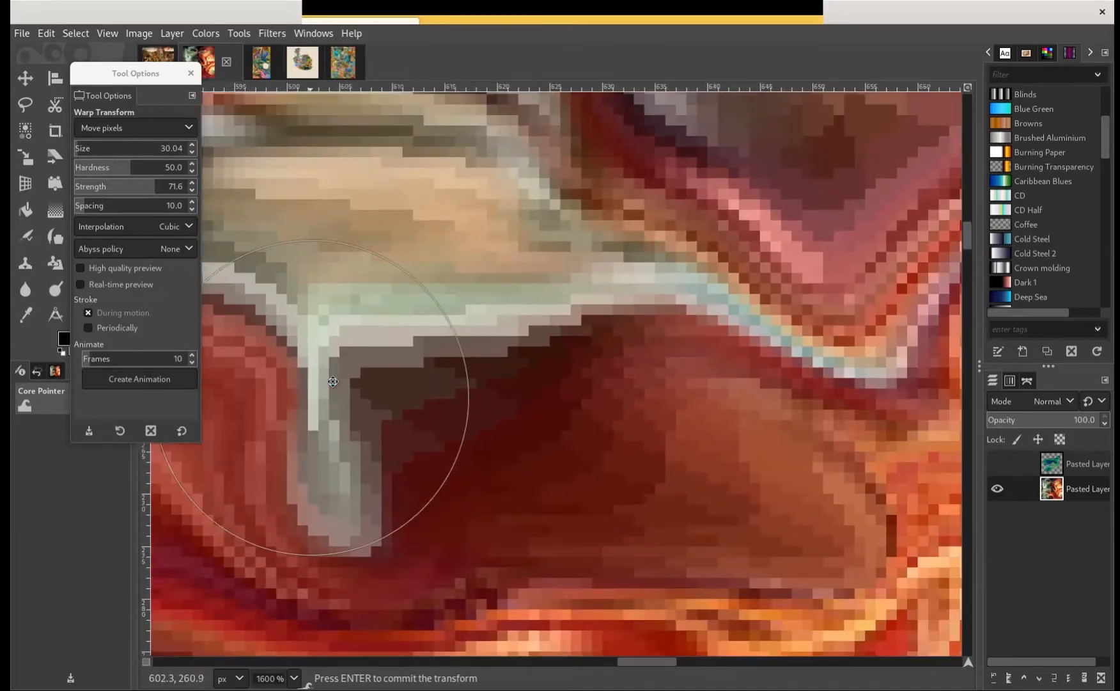
pyautogui.hscroll(3, 333, 382)
pyautogui.scroll(3, 333, 381)
# Reshape the mauve lobe below the teal forms and push the orange folds beneath it toward the yellow area
pyautogui.moveTo(355, 415); pyautogui.dragTo(206, 470)
pyautogui.moveTo(457, 376); pyautogui.dragTo(407, 265)
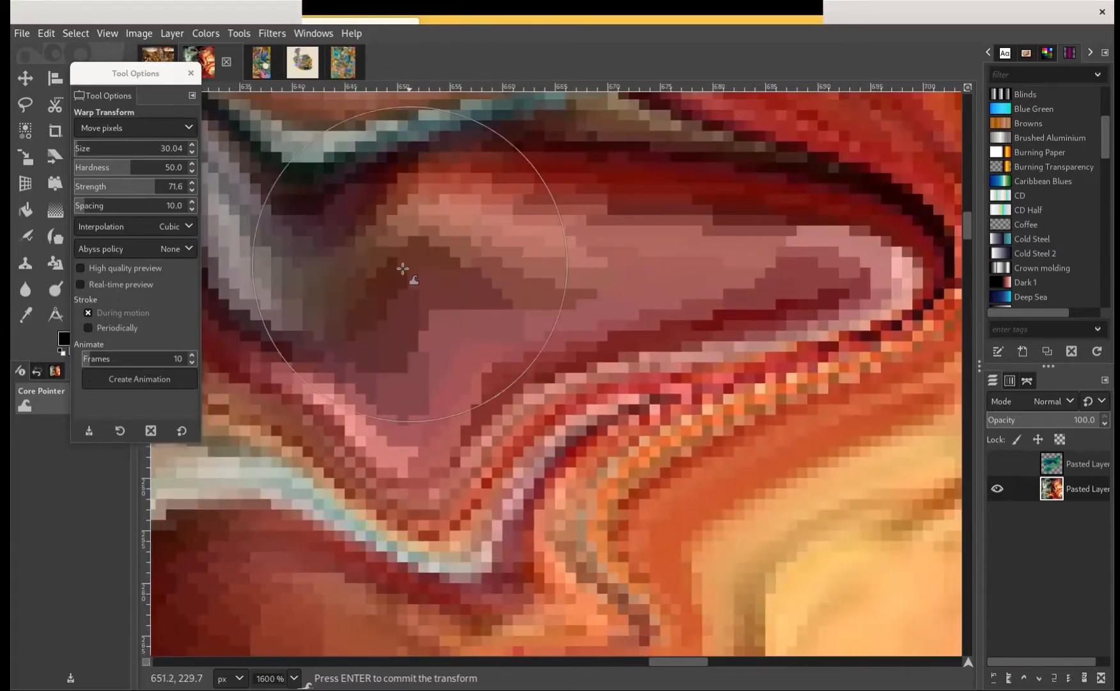
pyautogui.moveTo(585, 364)
pyautogui.mouseDown()
pyautogui.moveTo(483, 258)
pyautogui.moveTo(446, 240)
pyautogui.mouseUp()
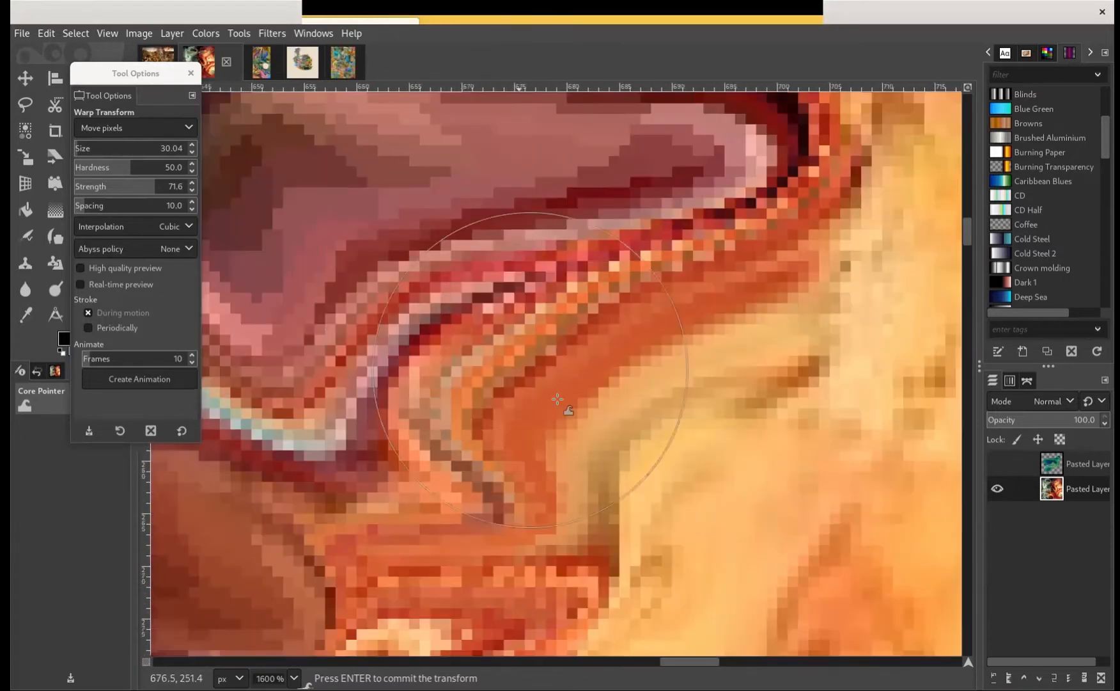
pyautogui.moveTo(558, 399)
pyautogui.mouseDown()
pyautogui.moveTo(582, 415)
pyautogui.moveTo(690, 358)
pyautogui.moveTo(678, 327)
pyautogui.moveTo(589, 343)
pyautogui.mouseUp()
pyautogui.scroll(-3, 589, 342)
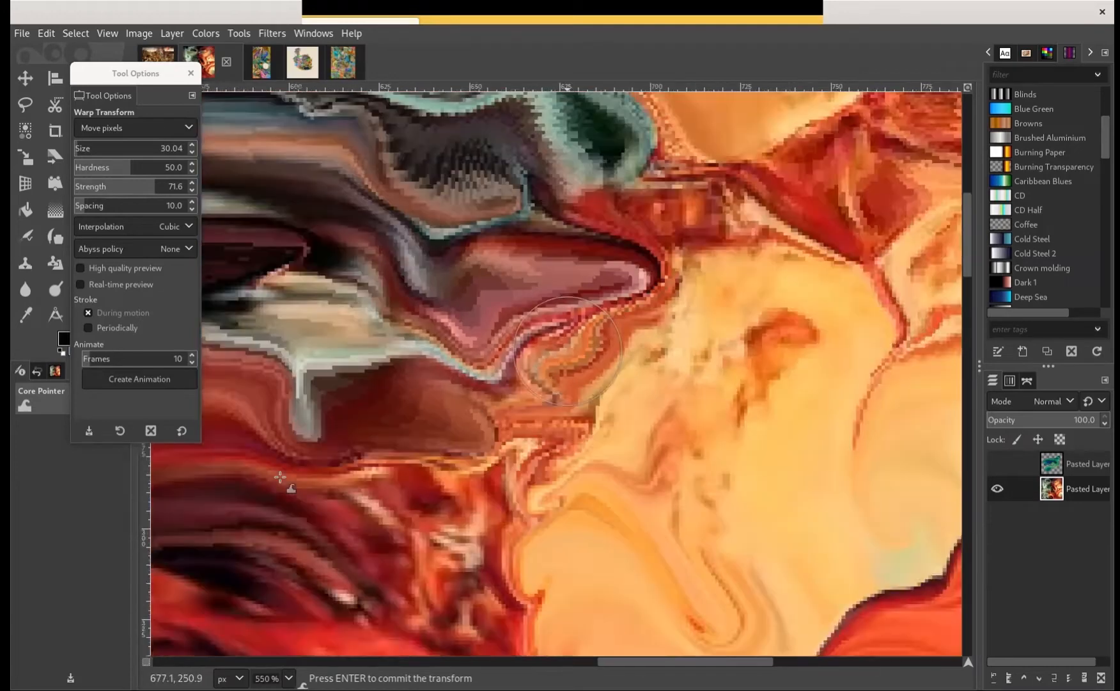
# Commit the warp transform with the whole painting in view and copy the warped layer to the clipboard
pyautogui.scroll(-4, 290, 476)
pyautogui.scroll(-1, 296, 458)
pyautogui.scroll(-2, 300, 460)
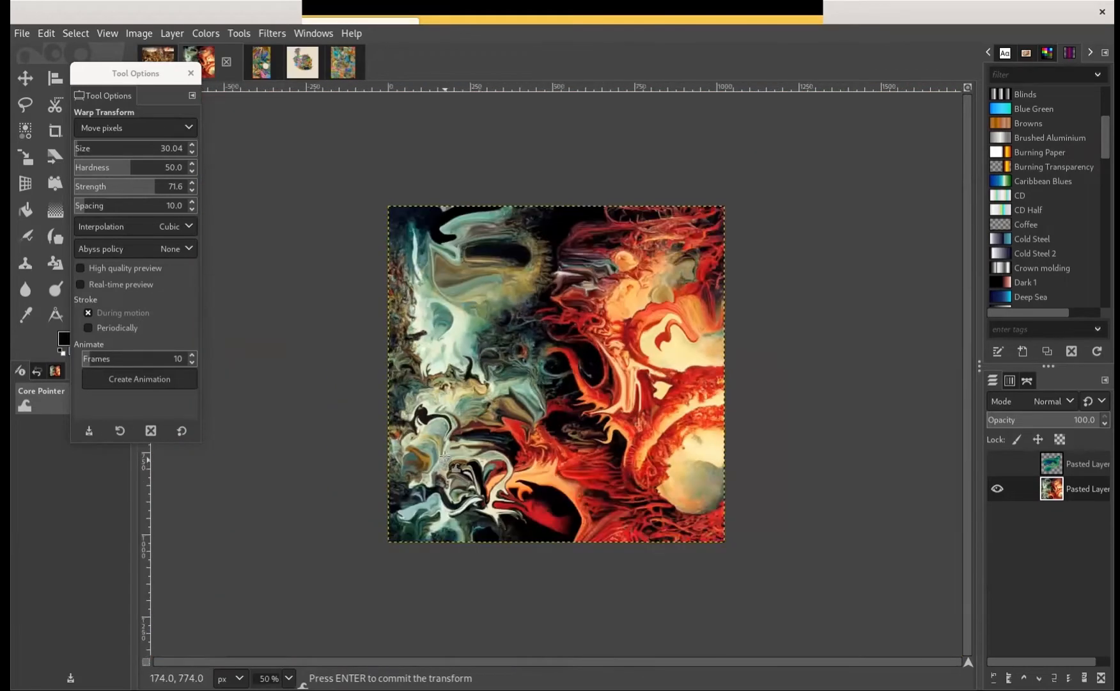
pyautogui.scroll(1, 407, 433)
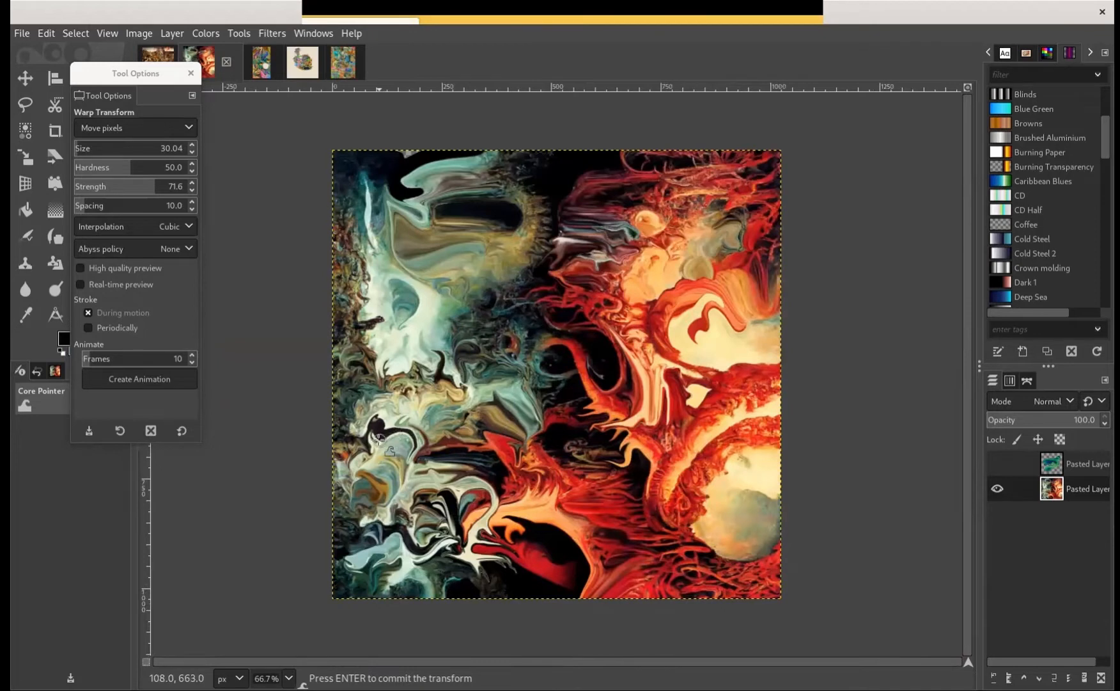
pyautogui.press('Return')
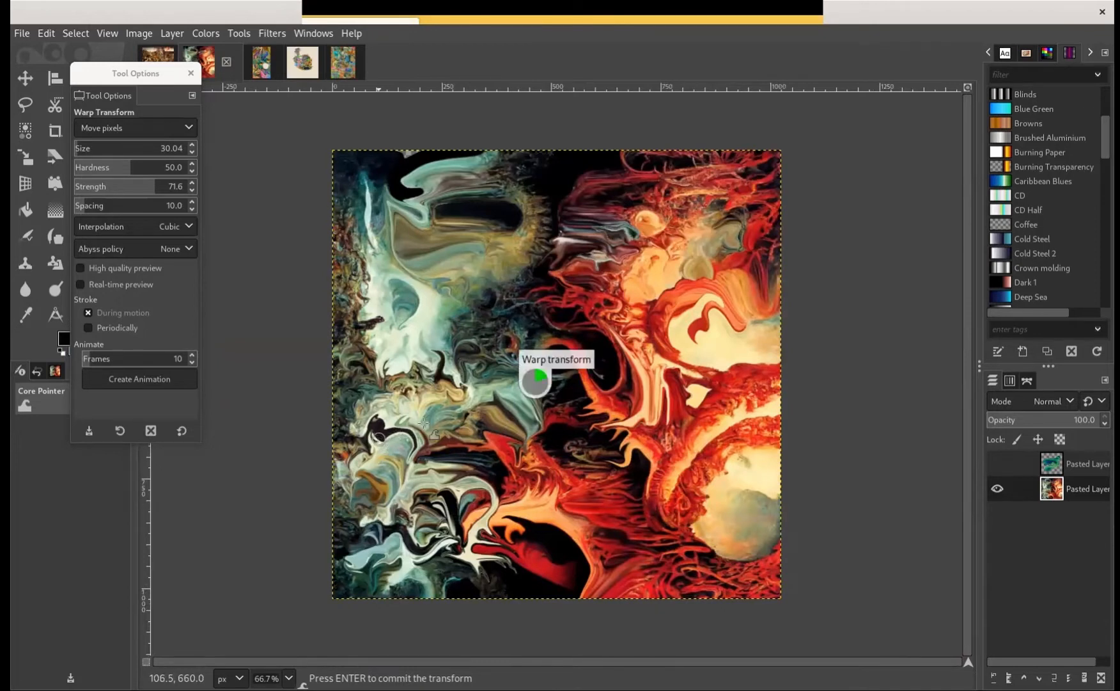
pyautogui.hotkey('ctrl', 'c')
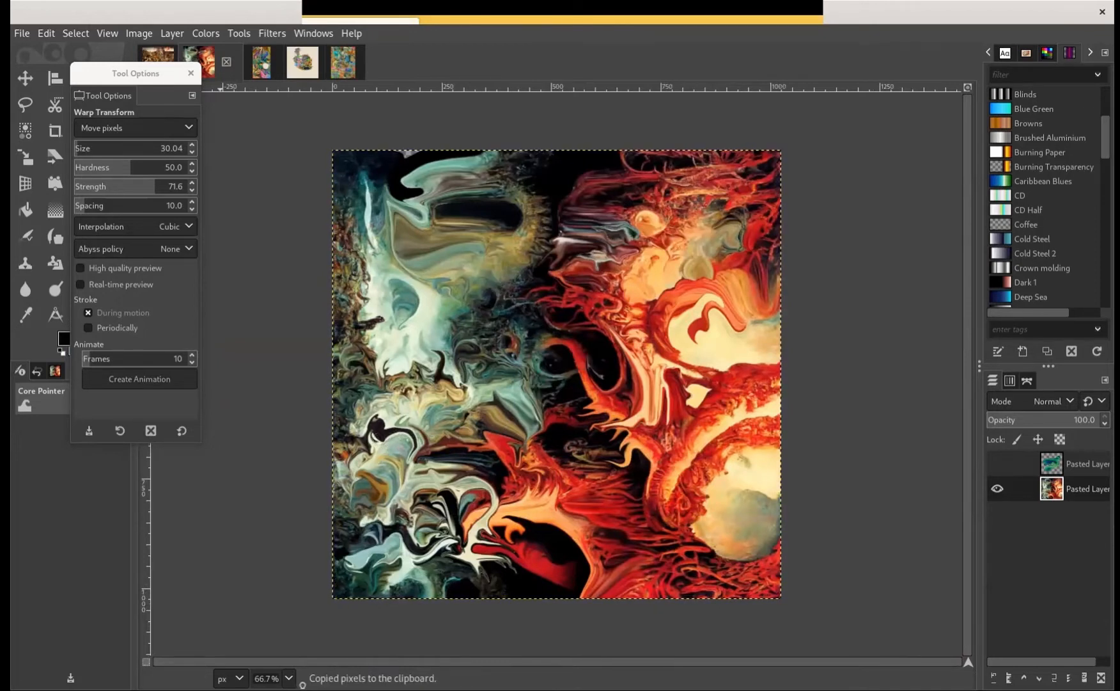
# Move the tool options dialog up off the painting and shorten it, and bring up a new Inkscape document
pyautogui.press('super')
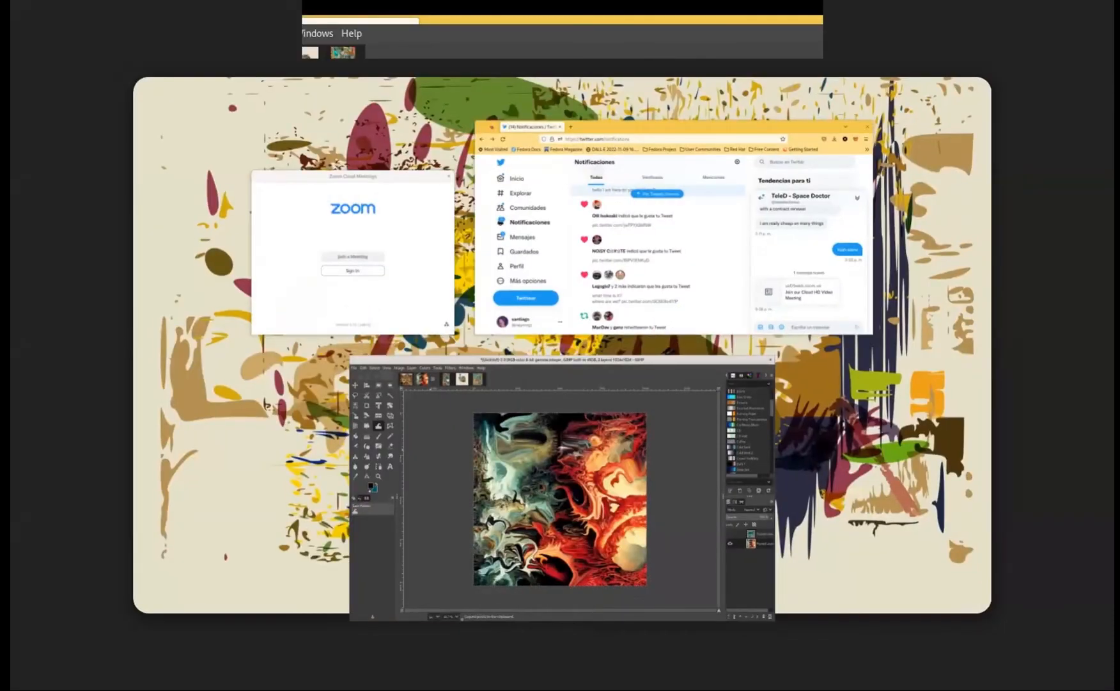
pyautogui.press('super')
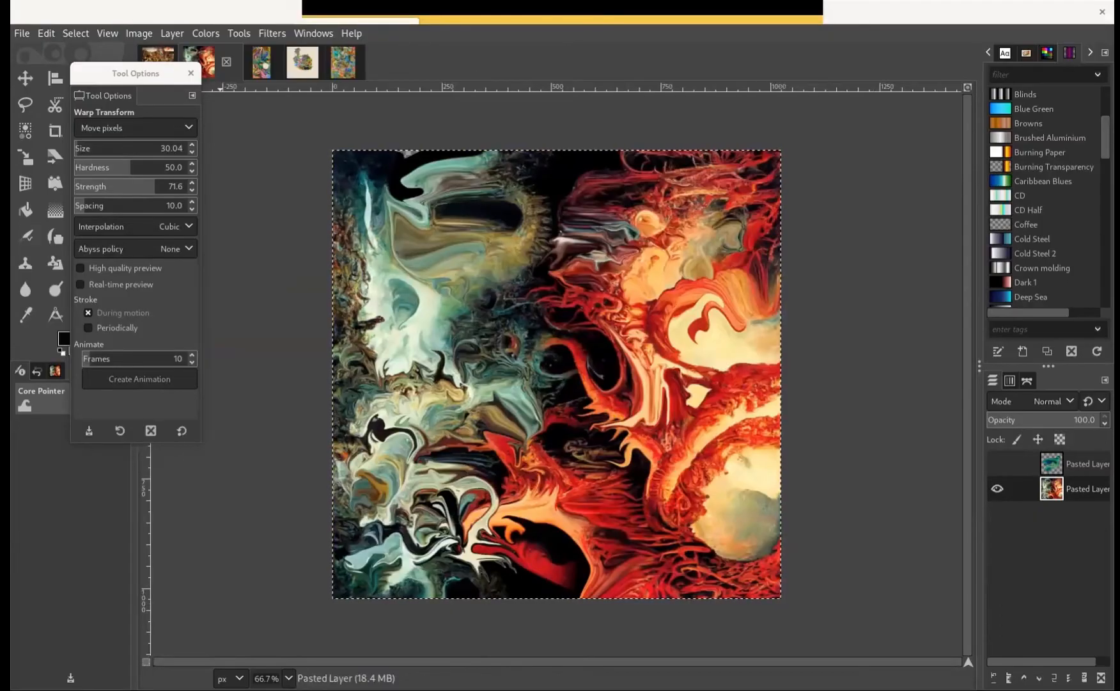
pyautogui.moveTo(581, 304)
pyautogui.mouseDown()
pyautogui.moveTo(526, 370)
pyautogui.moveTo(601, 268)
pyautogui.moveTo(574, 288)
pyautogui.mouseUp()
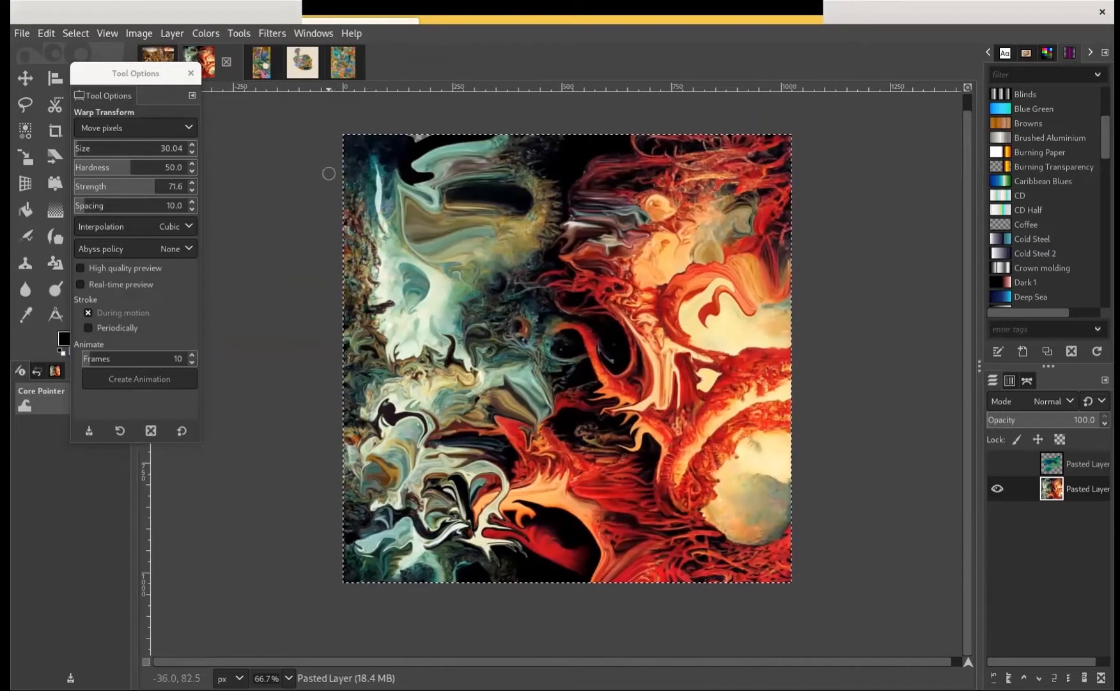
pyautogui.moveTo(105, 95); pyautogui.dragTo(143, 77)
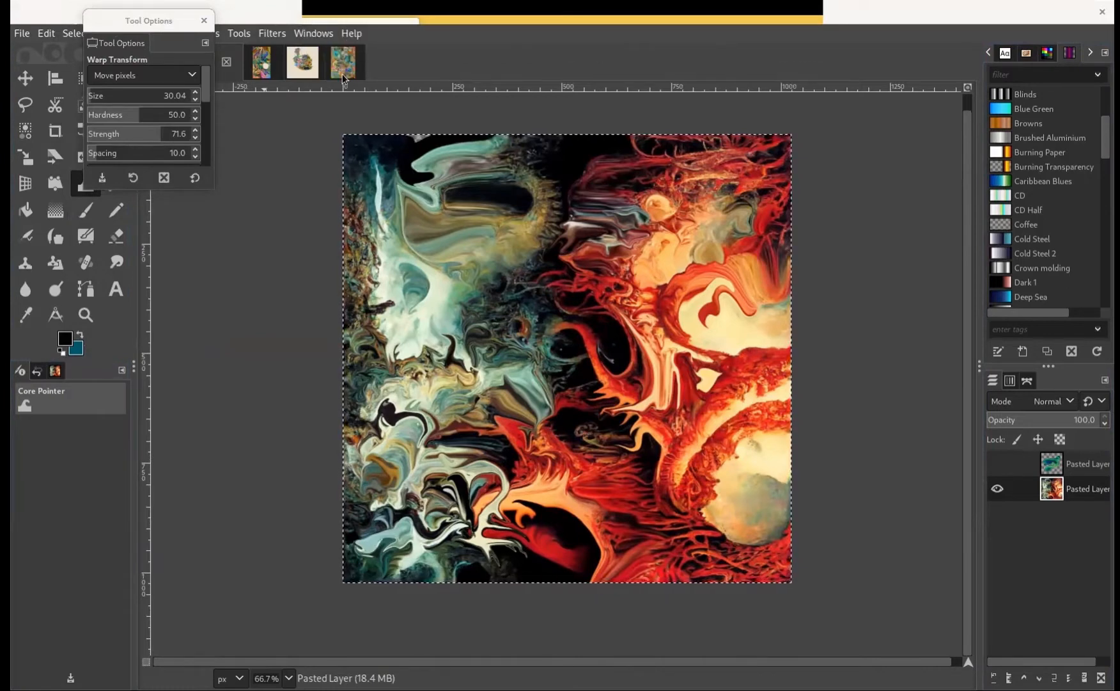
pyautogui.hotkey('alt', 'Tab')
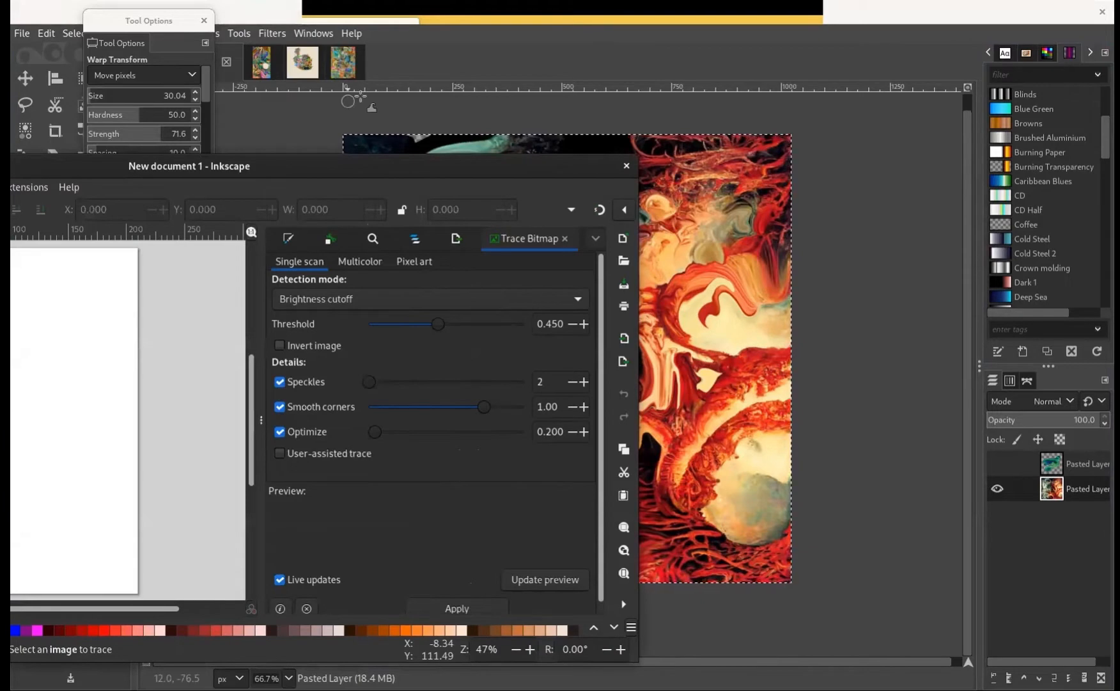
# Return to GIMP, open the multicolored bird image on the beige background, and move the tool options clear of the image thumbnails
pyautogui.click(334, 103)
pyautogui.click(302, 64)
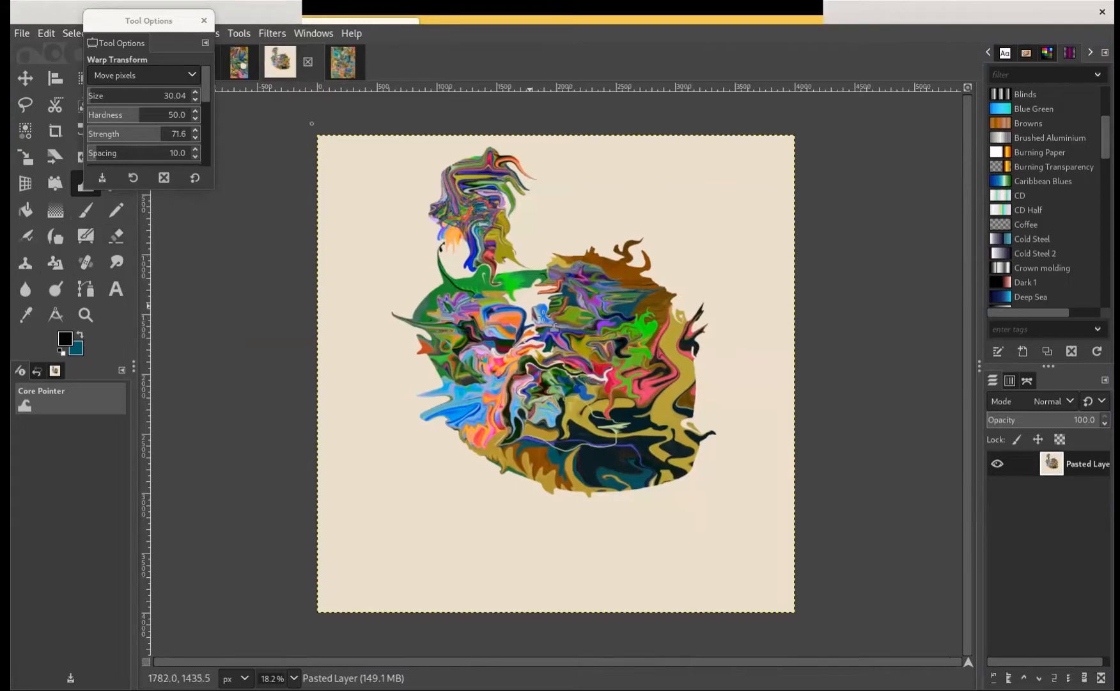
pyautogui.press('+')
pyautogui.scroll(4, 750, 331)
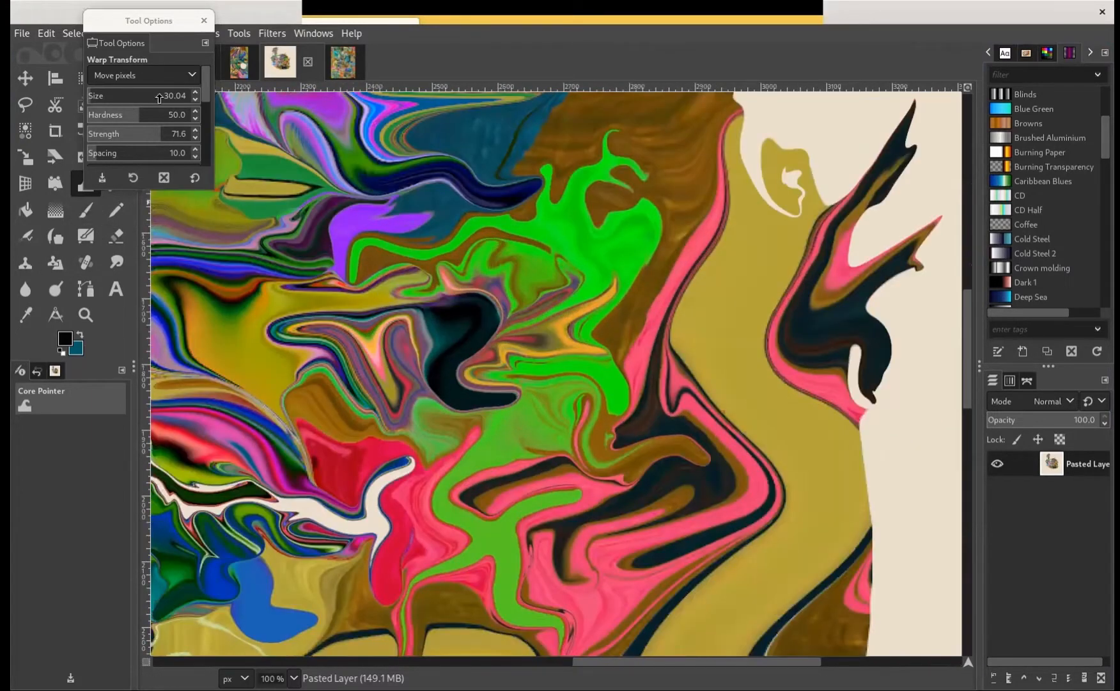
pyautogui.moveTo(149, 20); pyautogui.dragTo(98, 266)
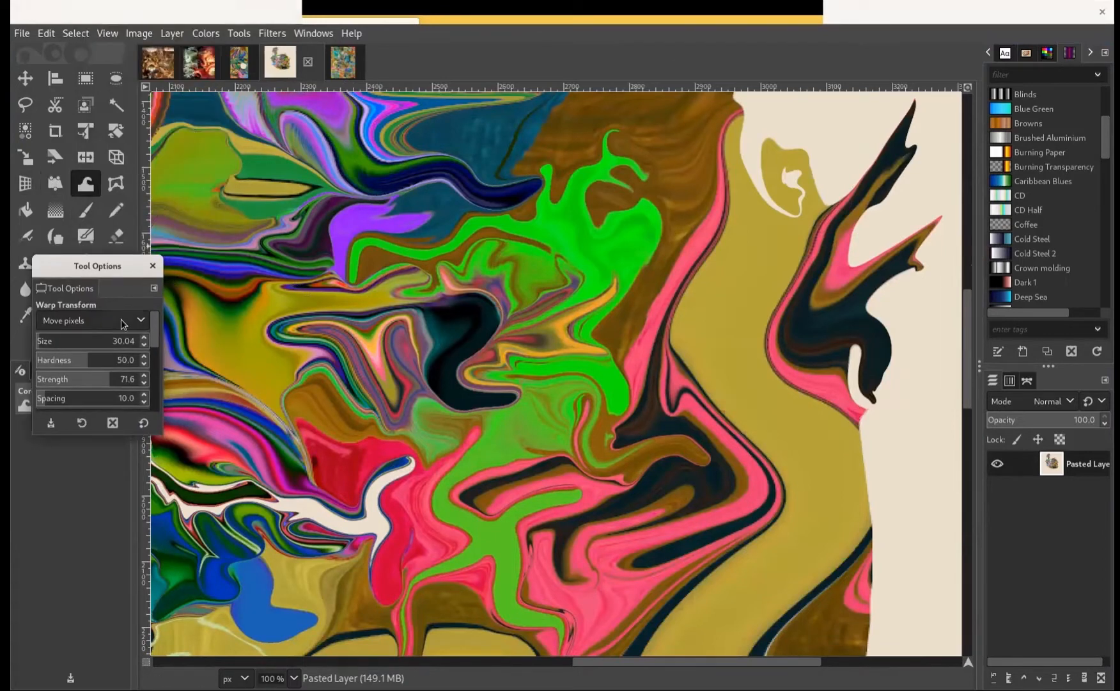
# Push the dark edge in the middle of the bird's body into the olive-yellow area with Move pixels
pyautogui.moveTo(413, 377); pyautogui.dragTo(798, 270)
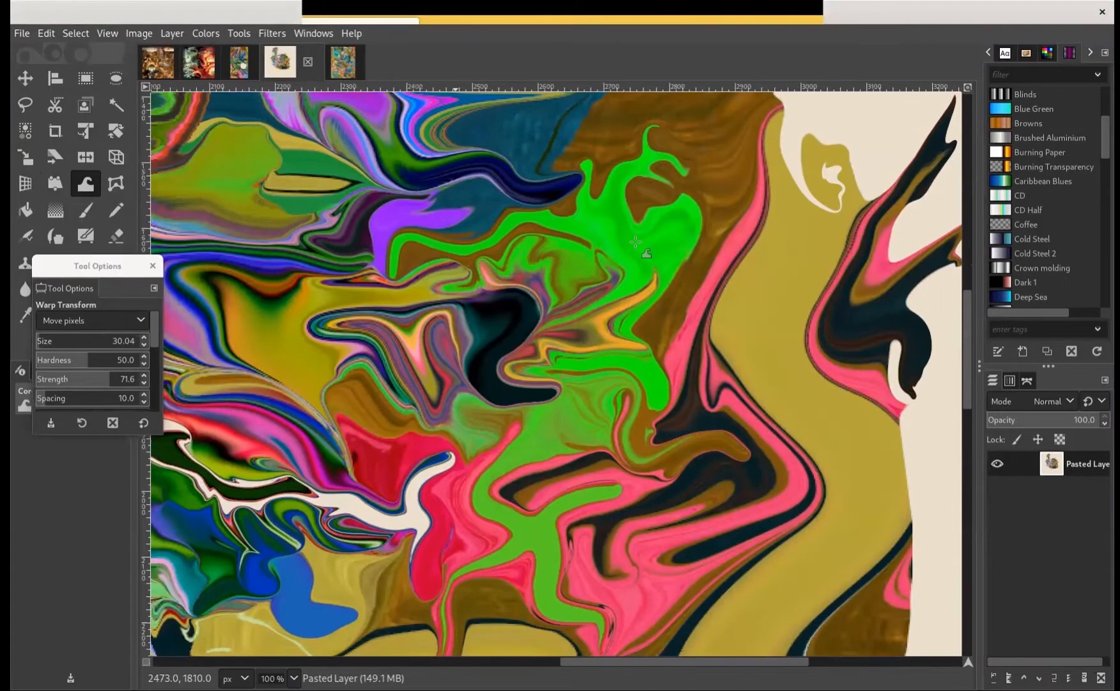
pyautogui.hscroll(-5, 551, 219)
pyautogui.moveTo(558, 234); pyautogui.dragTo(574, 259)
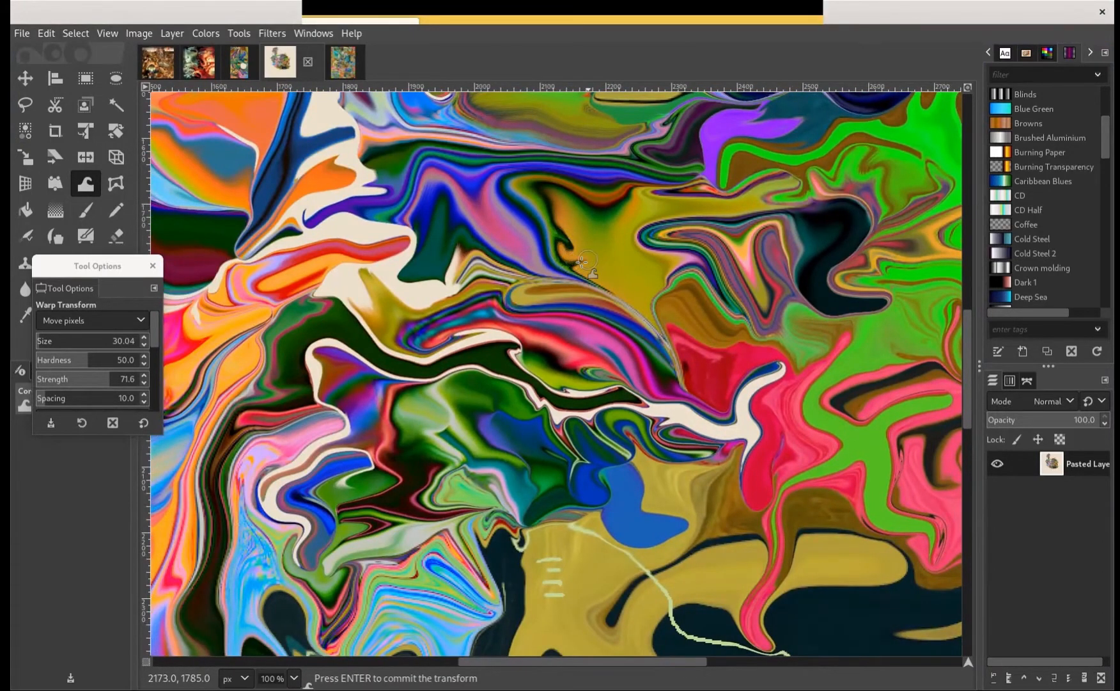
# Examine the bird's green and pink wing area and the brown upper edge up close, and return to a wider view
pyautogui.hscroll(4, 637, 273)
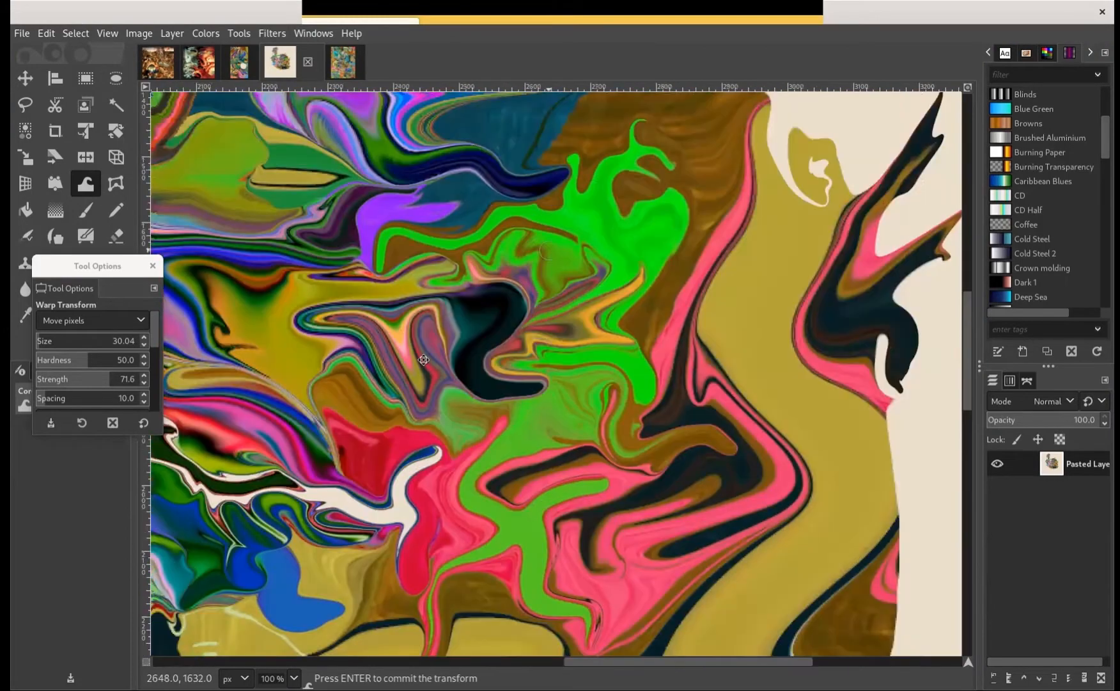
pyautogui.hscroll(3, 476, 321)
pyautogui.scroll(4, 515, 295)
pyautogui.hscroll(-3, 515, 296)
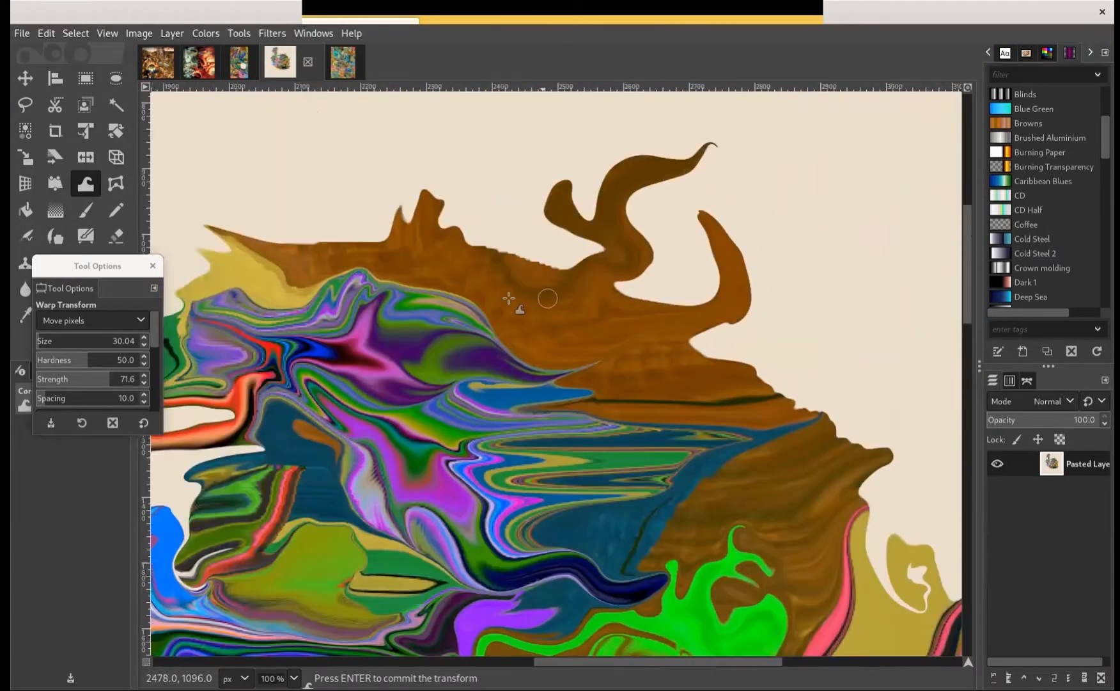
pyautogui.scroll(3, 515, 297)
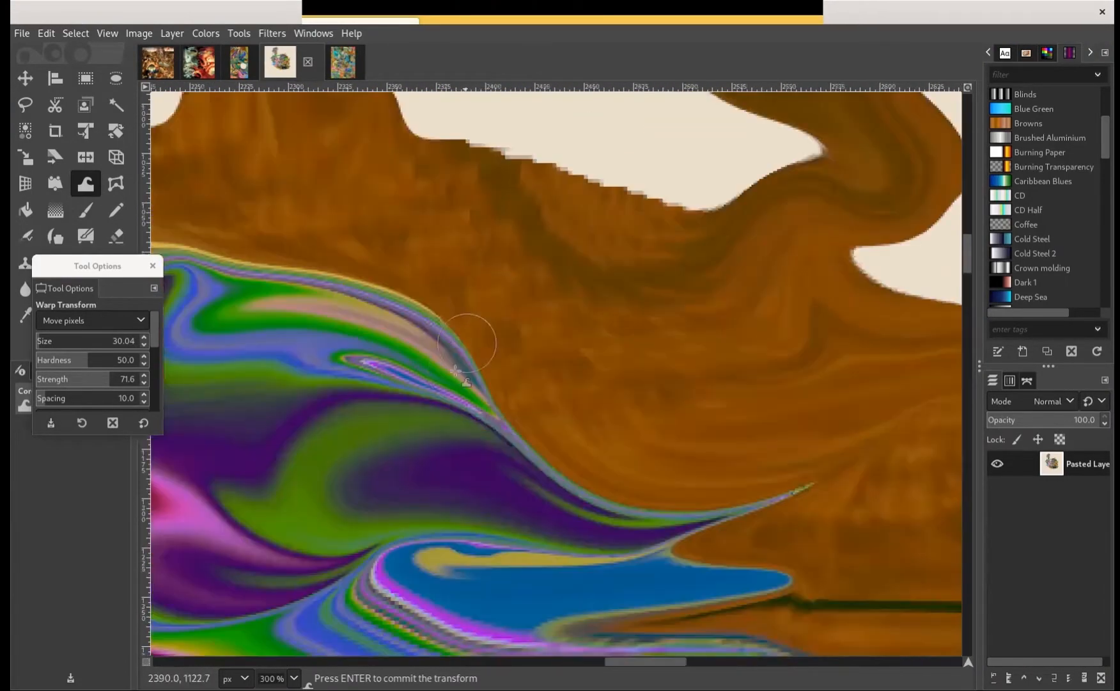
pyautogui.scroll(-5, 486, 328)
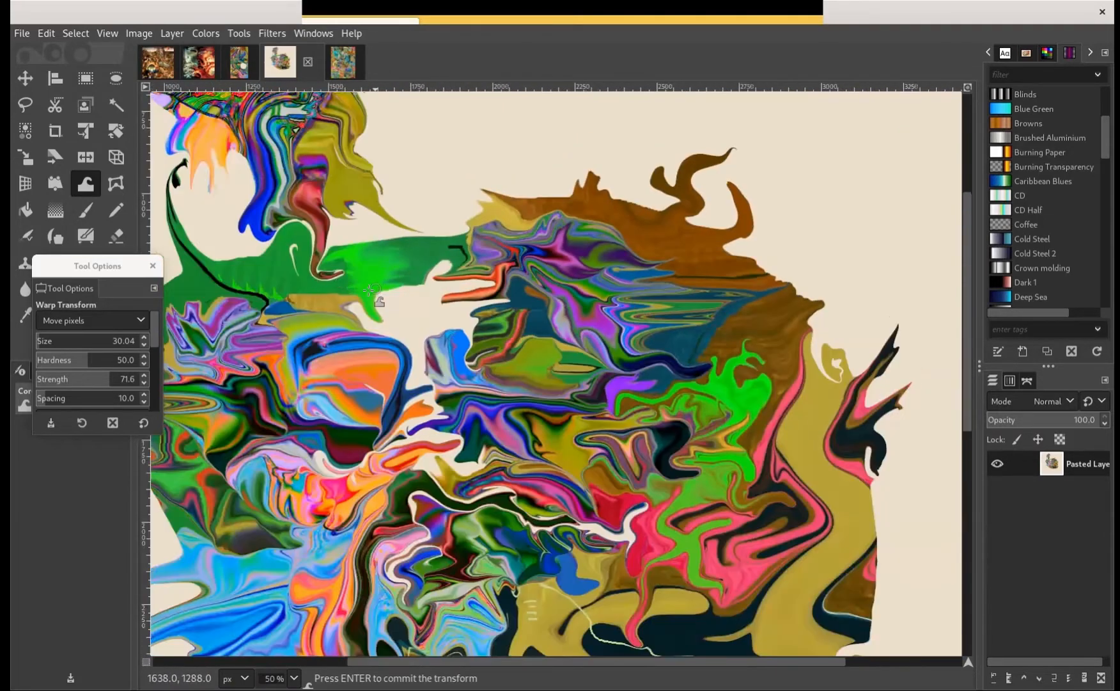
pyautogui.moveTo(382, 302); pyautogui.dragTo(564, 199)
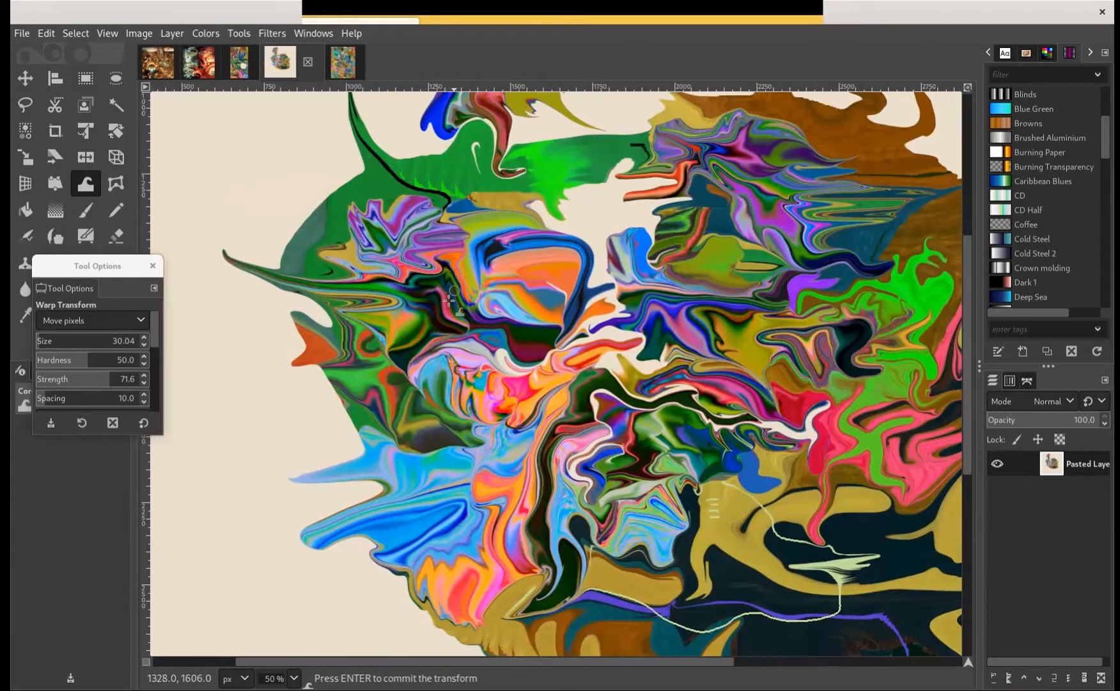
# Push light blue streaks beneath the peach shape and extend the bright green figure sideways with Move pixels
pyautogui.moveTo(487, 319)
pyautogui.mouseDown()
pyautogui.moveTo(380, 276)
pyautogui.moveTo(419, 302)
pyautogui.moveTo(437, 298)
pyautogui.moveTo(422, 283)
pyautogui.moveTo(429, 290)
pyautogui.mouseUp()
pyautogui.hscroll(5, 487, 273)
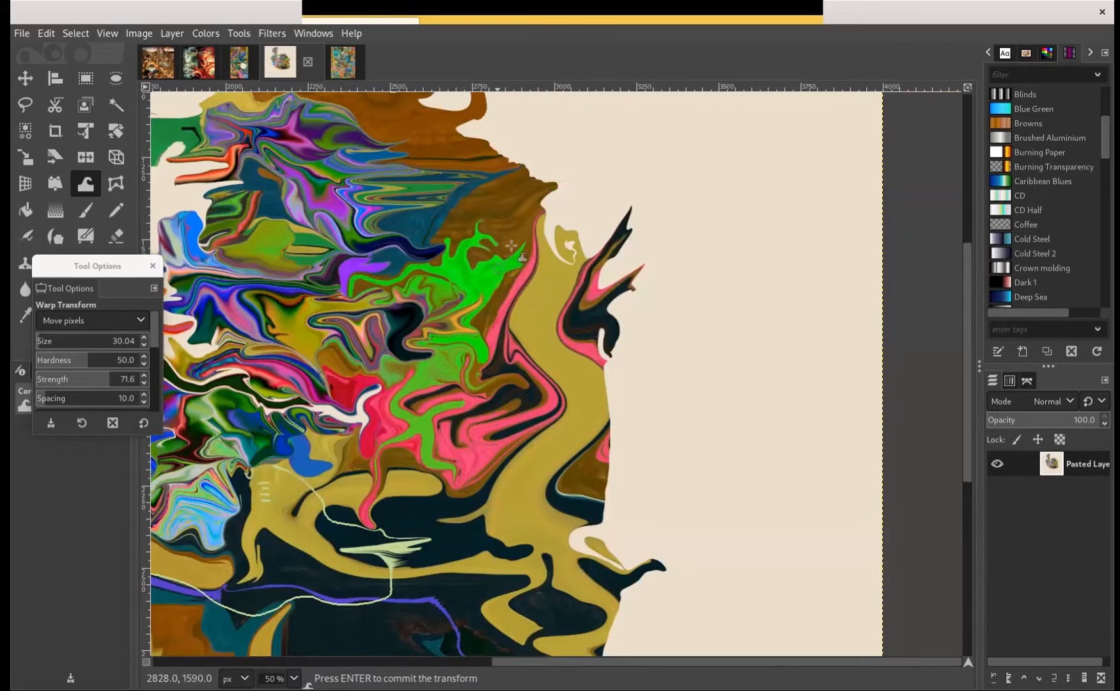
pyautogui.moveTo(671, 220); pyautogui.dragTo(733, 183)
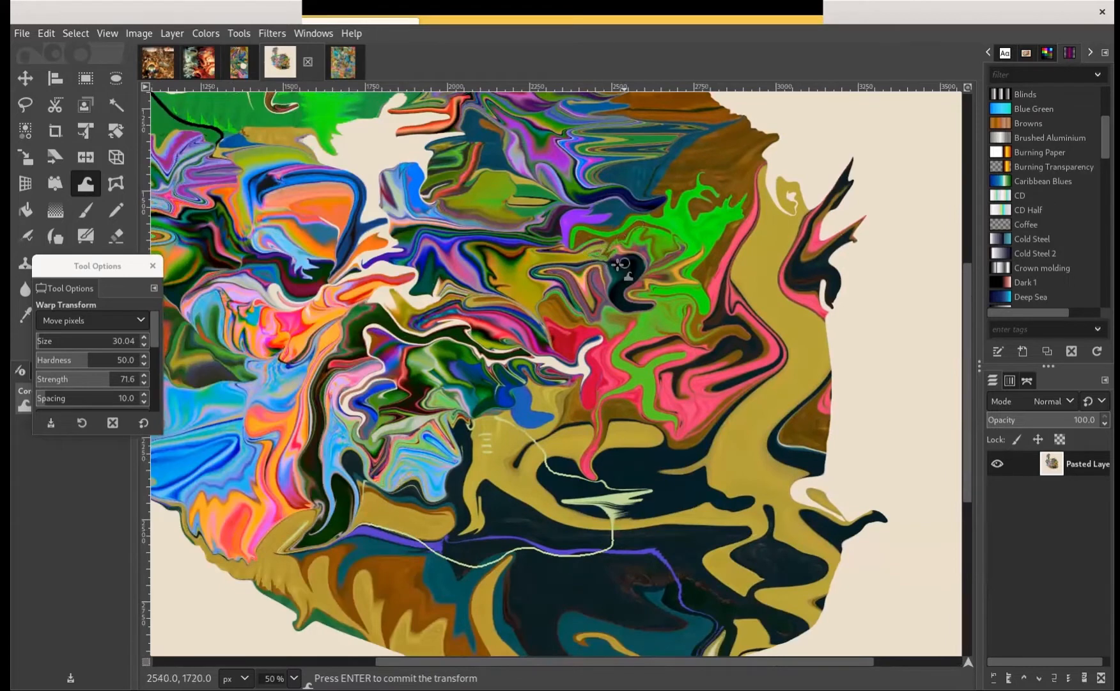
pyautogui.hscroll(-3, 561, 213)
pyautogui.scroll(-3, 551, 254)
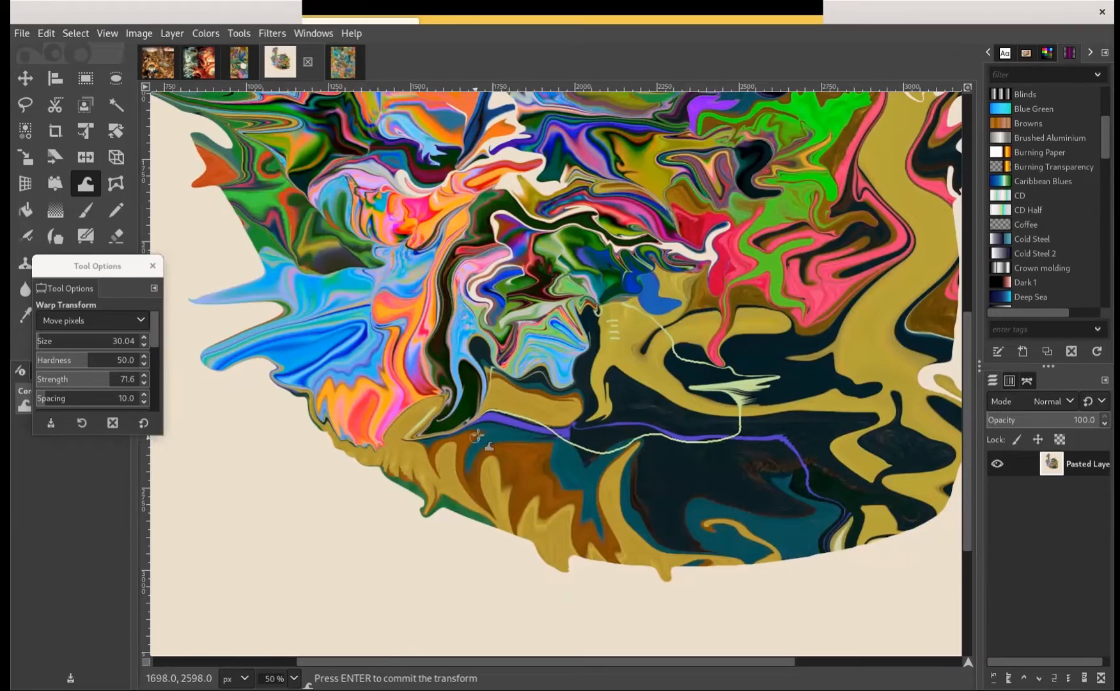
pyautogui.moveTo(653, 375); pyautogui.dragTo(431, 582)
pyautogui.moveTo(463, 343); pyautogui.dragTo(632, 308)
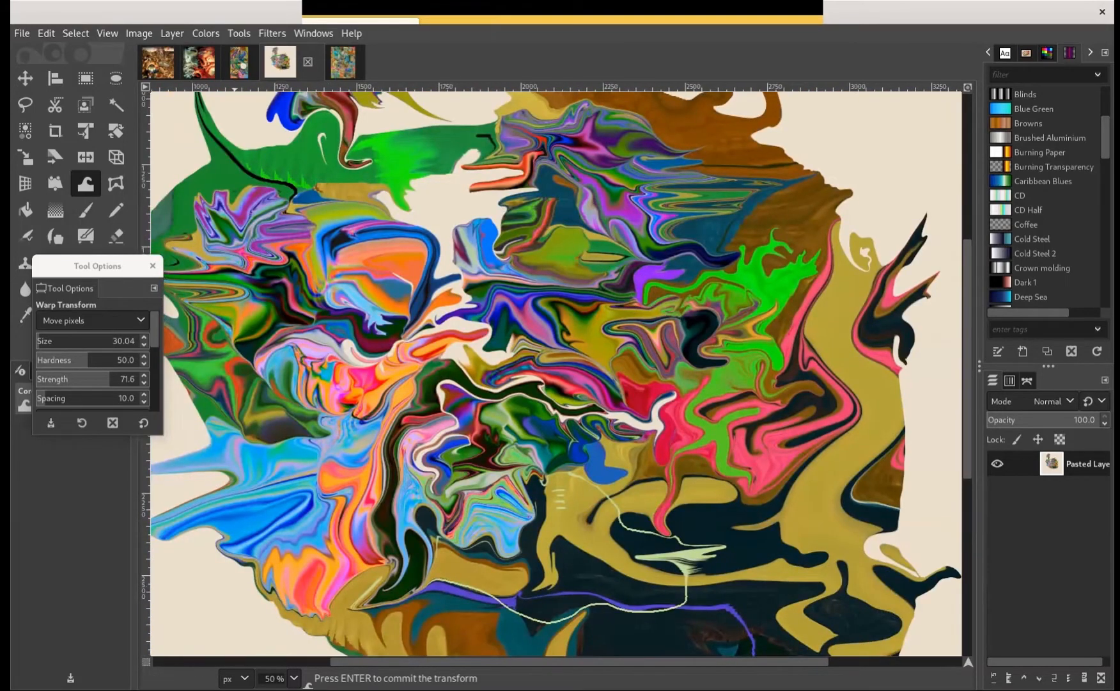
# Open the cut-paper collage image newcutpaper.png in the image viewer and show it full screen
pyautogui.click(152, 265)
pyautogui.press('super')
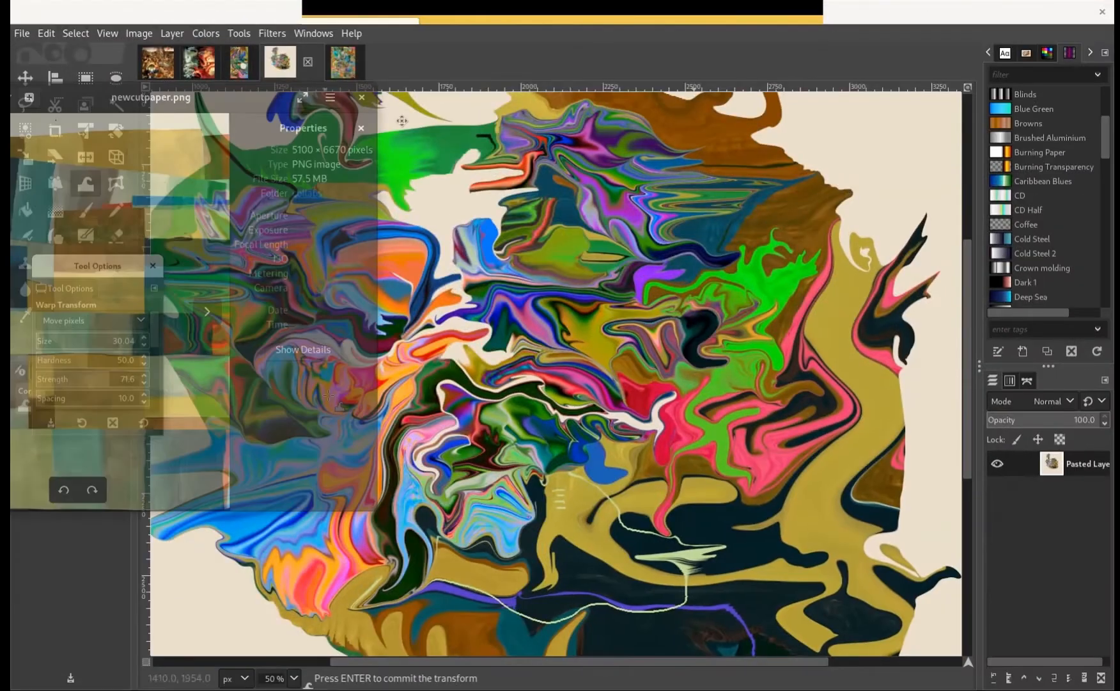
pyautogui.moveTo(272, 99); pyautogui.dragTo(662, 146)
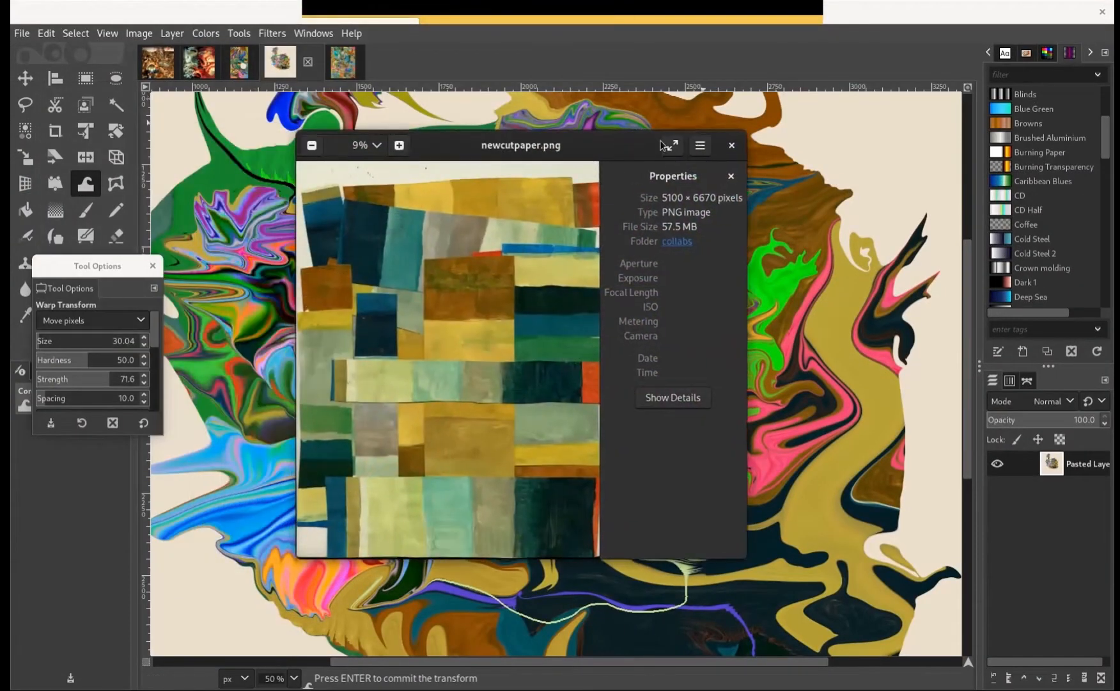
pyautogui.click(668, 151)
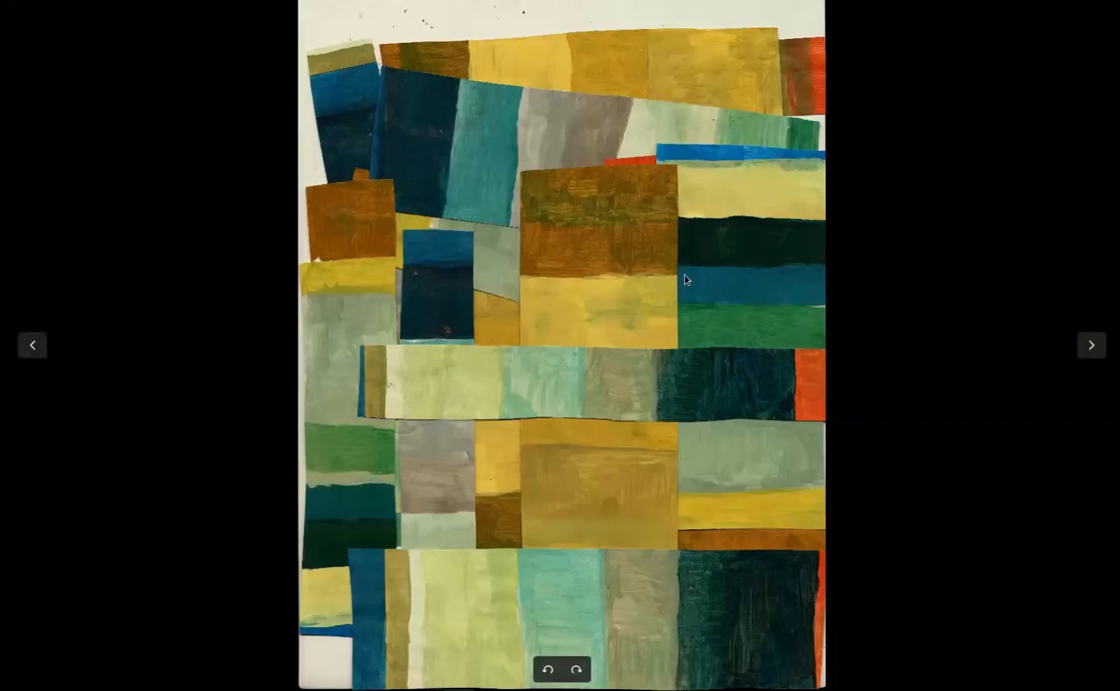
# Examine the brown and yellow painted blocks in the middle of the paper collage up close
pyautogui.scroll(1, 654, 287)
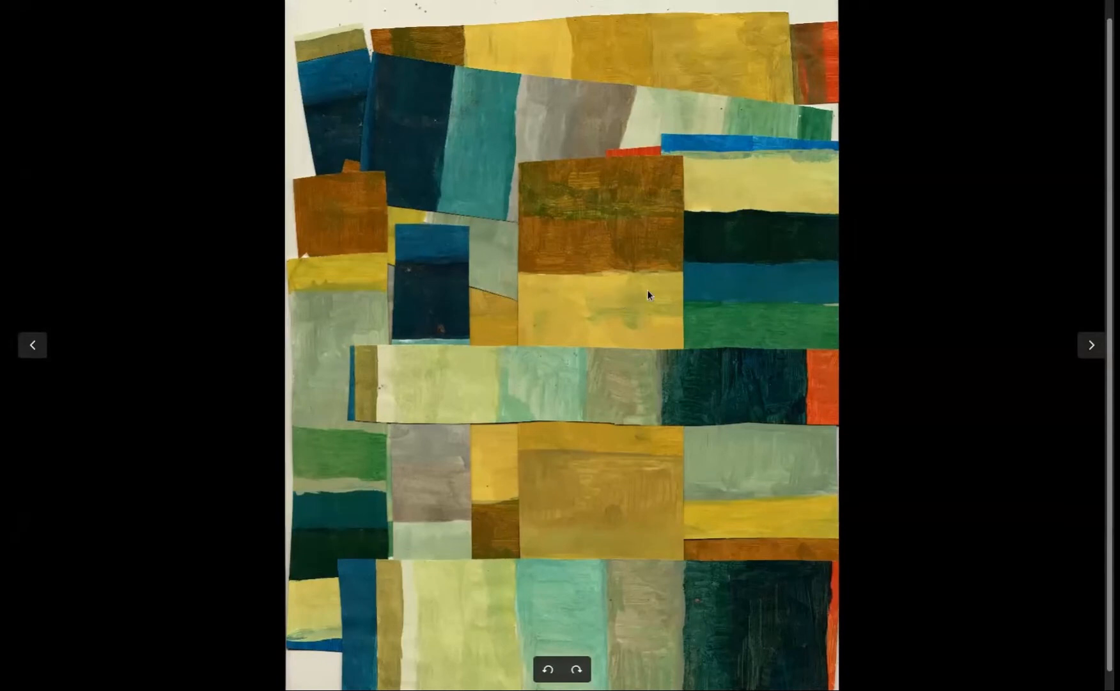
pyautogui.scroll(4, 646, 290)
pyautogui.scroll(1, 593, 315)
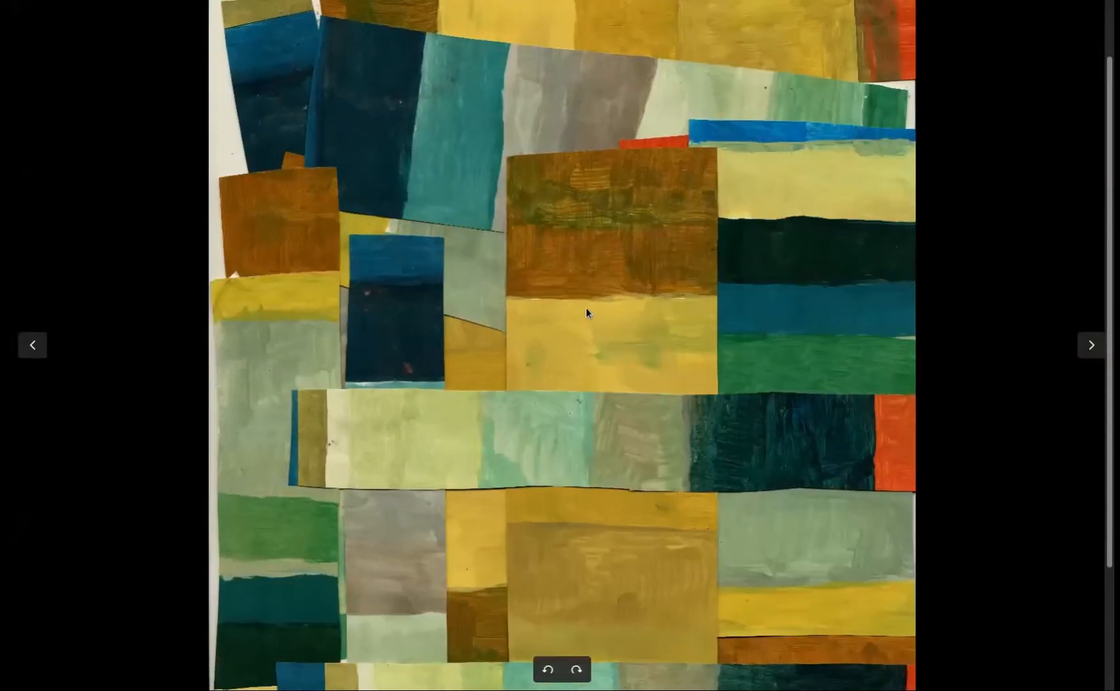
pyautogui.scroll(3, 584, 306)
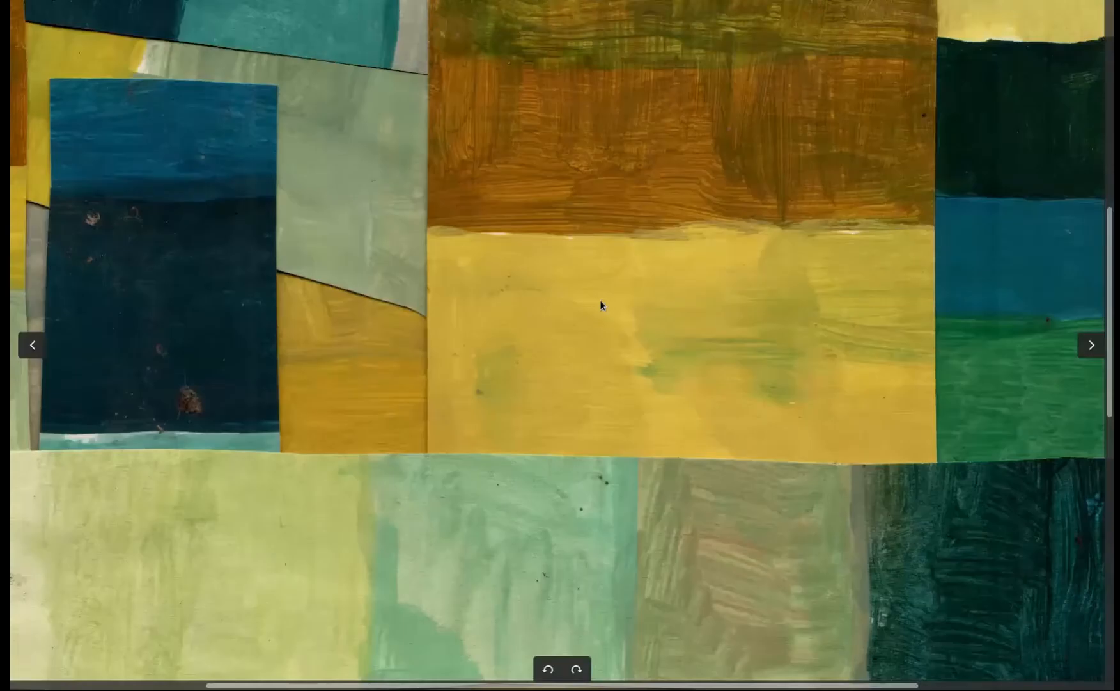
pyautogui.scroll(-2, 554, 304)
pyautogui.scroll(-2, 551, 302)
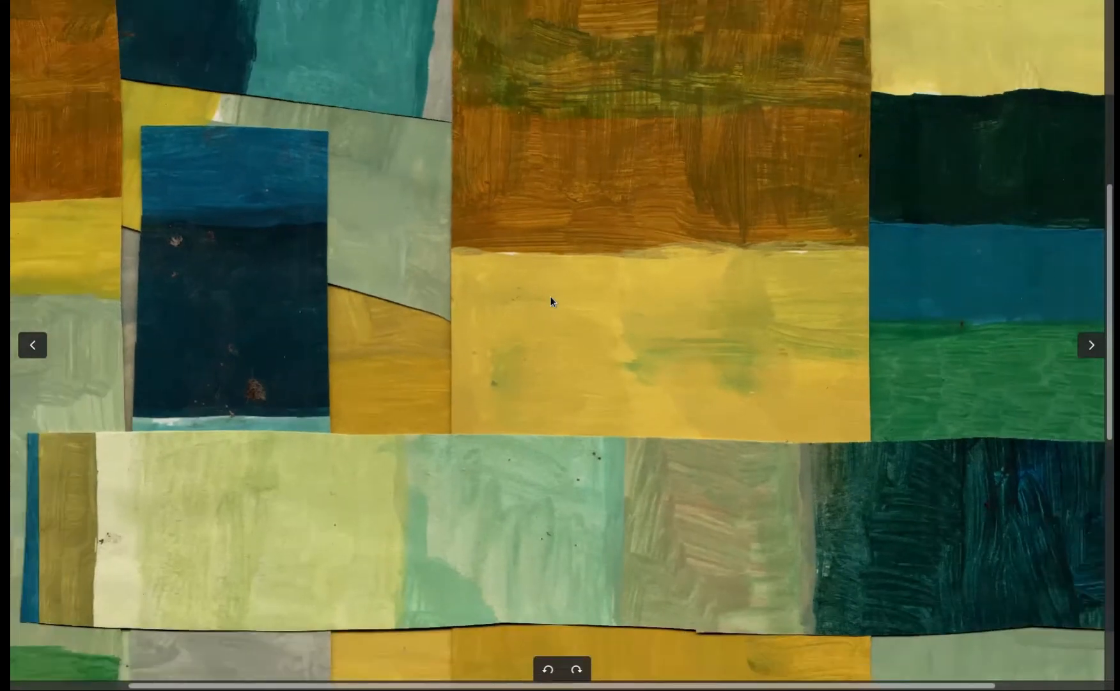
pyautogui.scroll(-2, 546, 299)
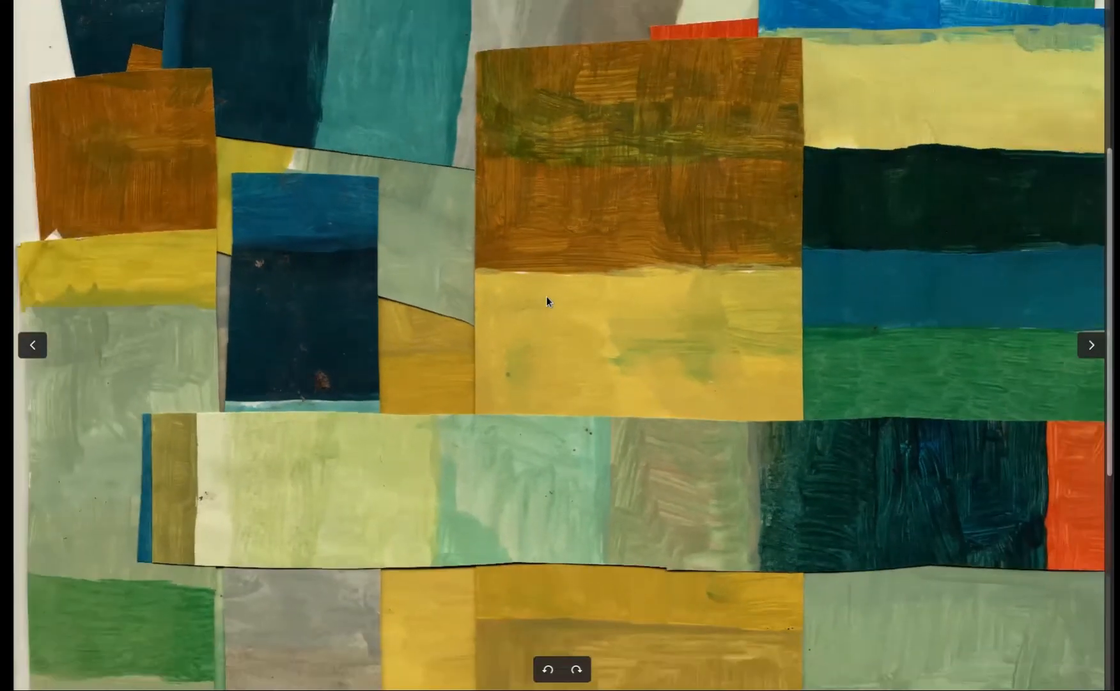
pyautogui.scroll(-1, 546, 296)
# Examine the ochre, yellow and red painted strip across the top of the collage up close
pyautogui.scroll(5, 500, 365)
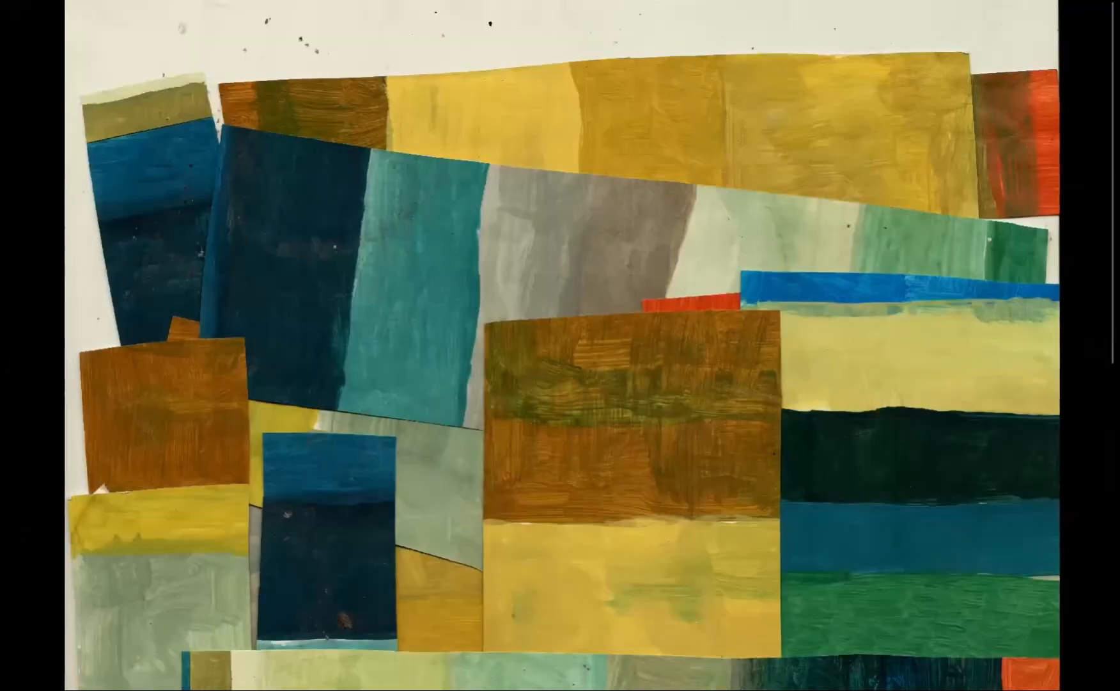
pyautogui.scroll(5, 604, 391)
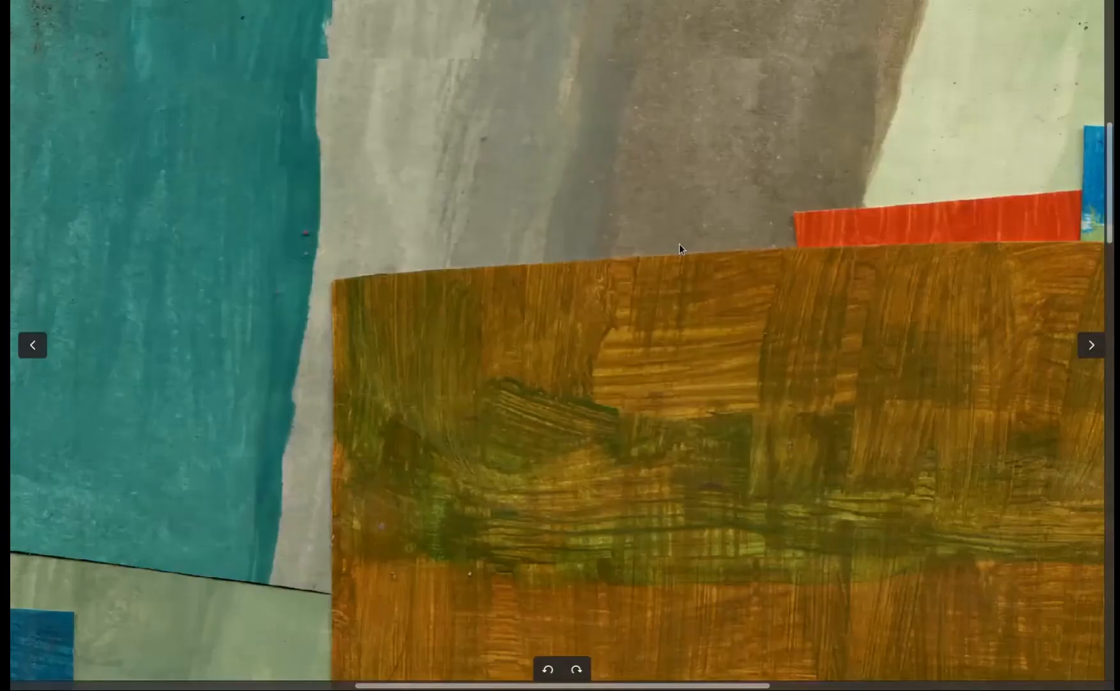
pyautogui.moveTo(667, 246); pyautogui.dragTo(264, 555)
pyautogui.moveTo(603, 292); pyautogui.dragTo(130, 535)
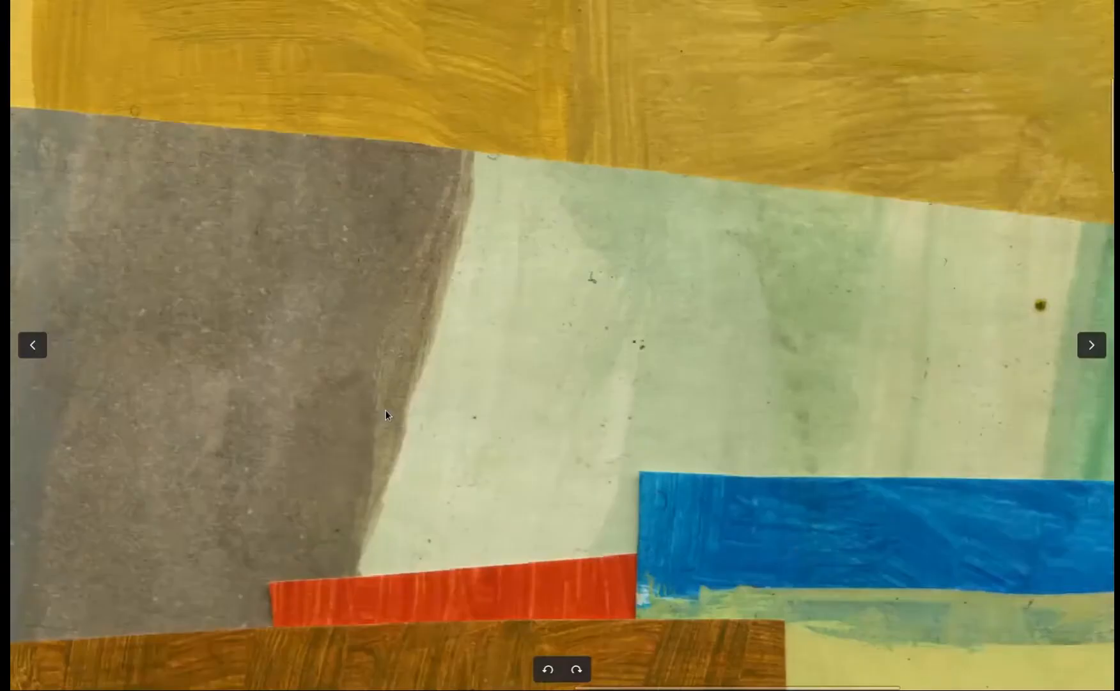
pyautogui.moveTo(492, 335); pyautogui.dragTo(317, 450)
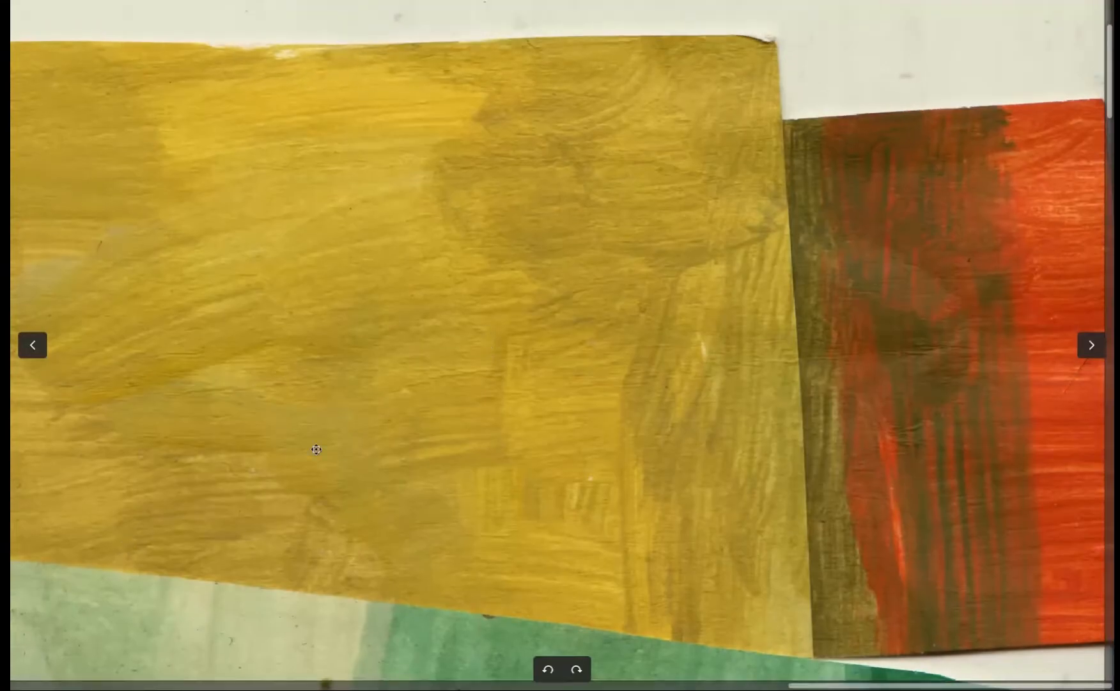
pyautogui.moveTo(630, 324); pyautogui.dragTo(768, 280)
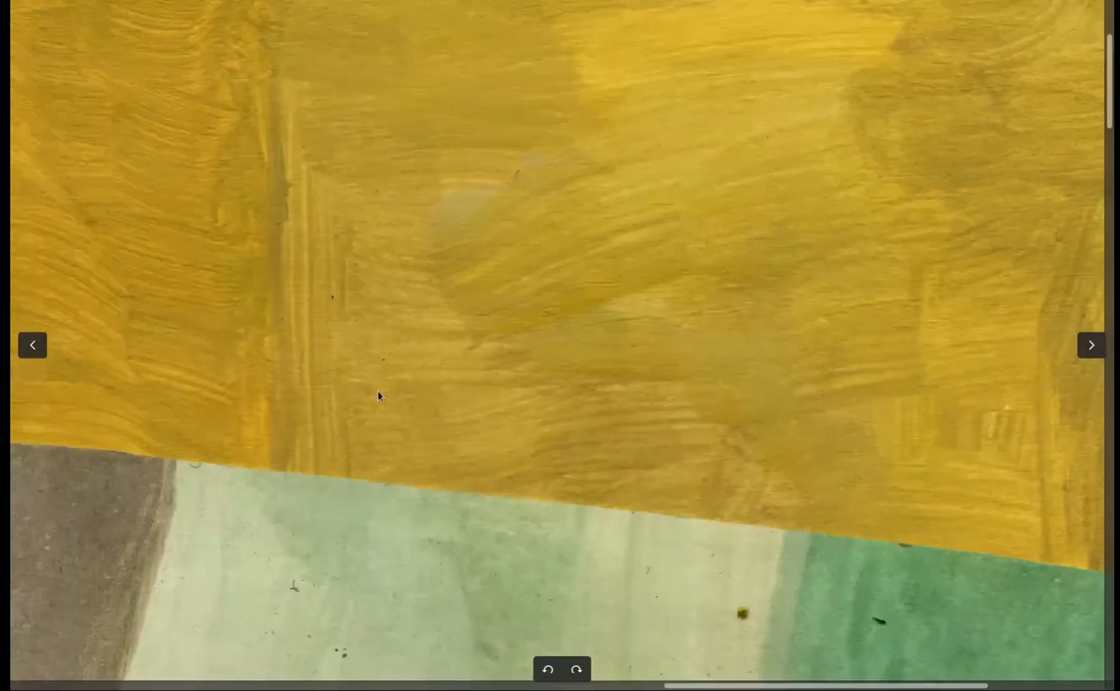
pyautogui.moveTo(379, 395); pyautogui.dragTo(626, 318)
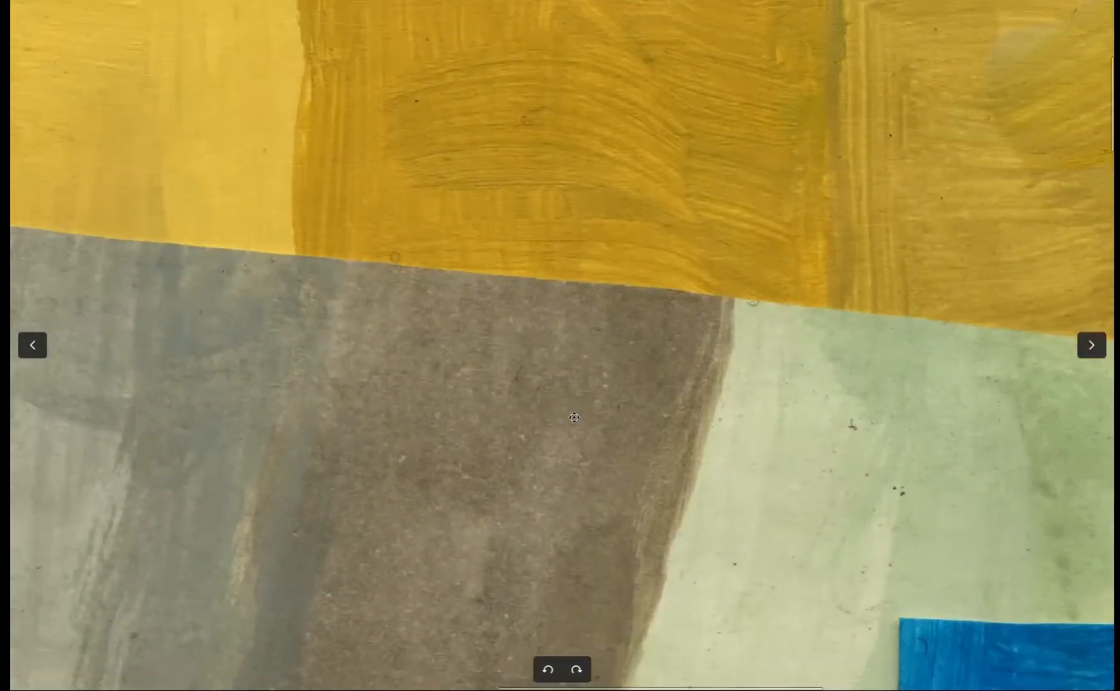
pyautogui.moveTo(572, 415); pyautogui.dragTo(534, 548)
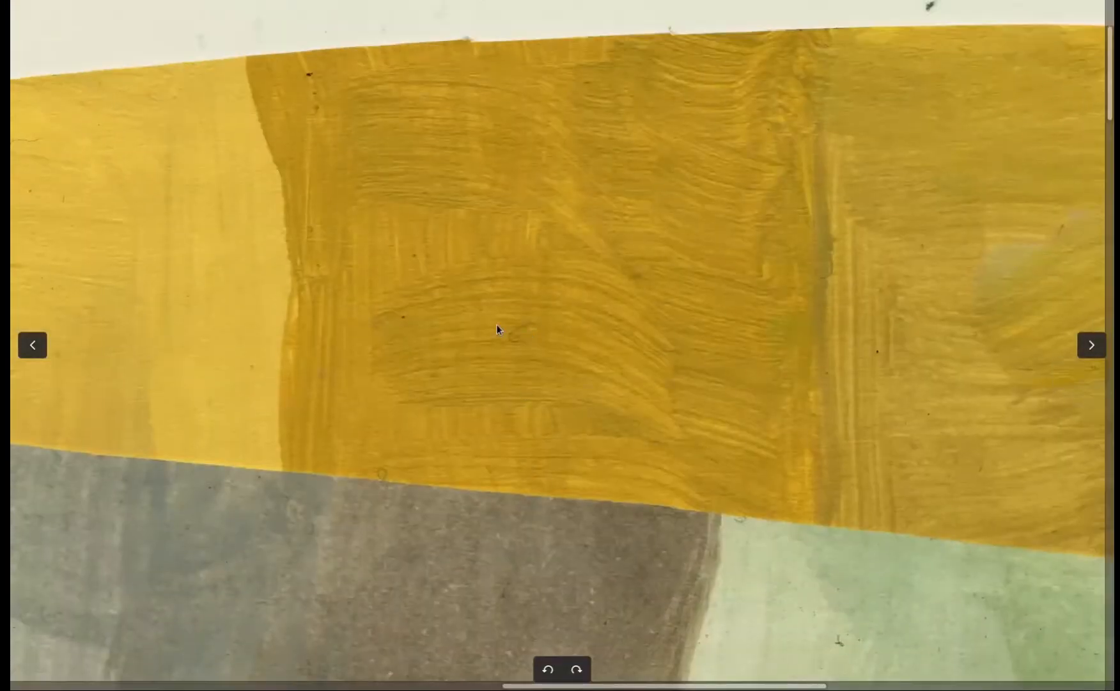
# Examine the brush strokes of the dark ochre block and the grey and teal paper beneath it, and leave the full-screen view
pyautogui.scroll(5, 498, 329)
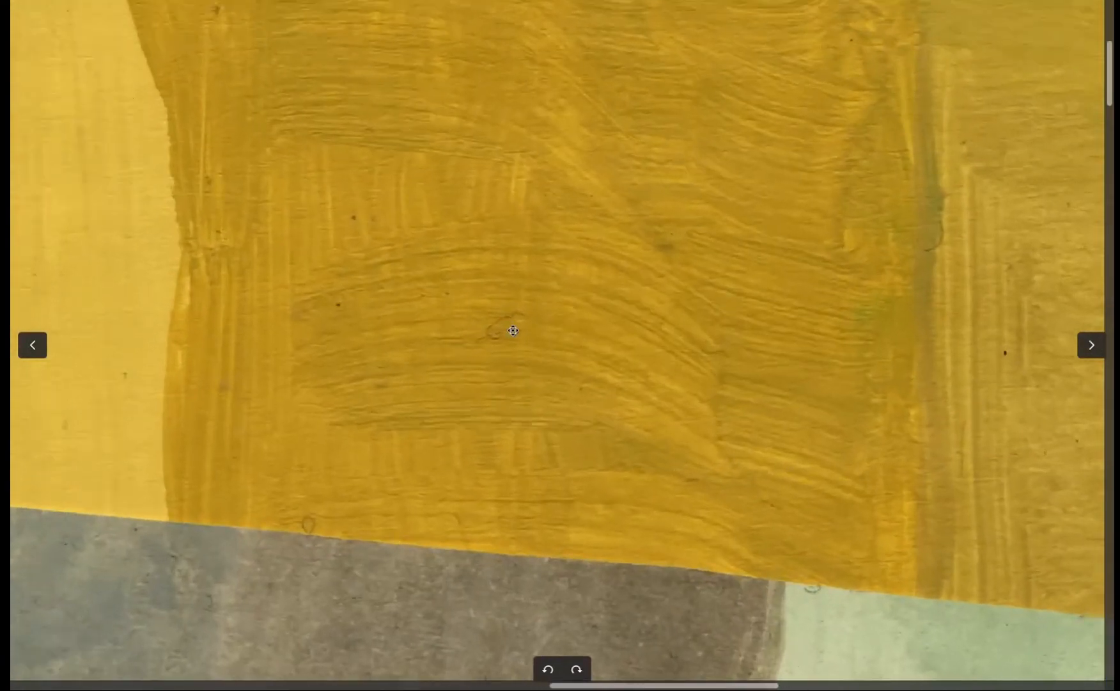
pyautogui.scroll(5, 513, 330)
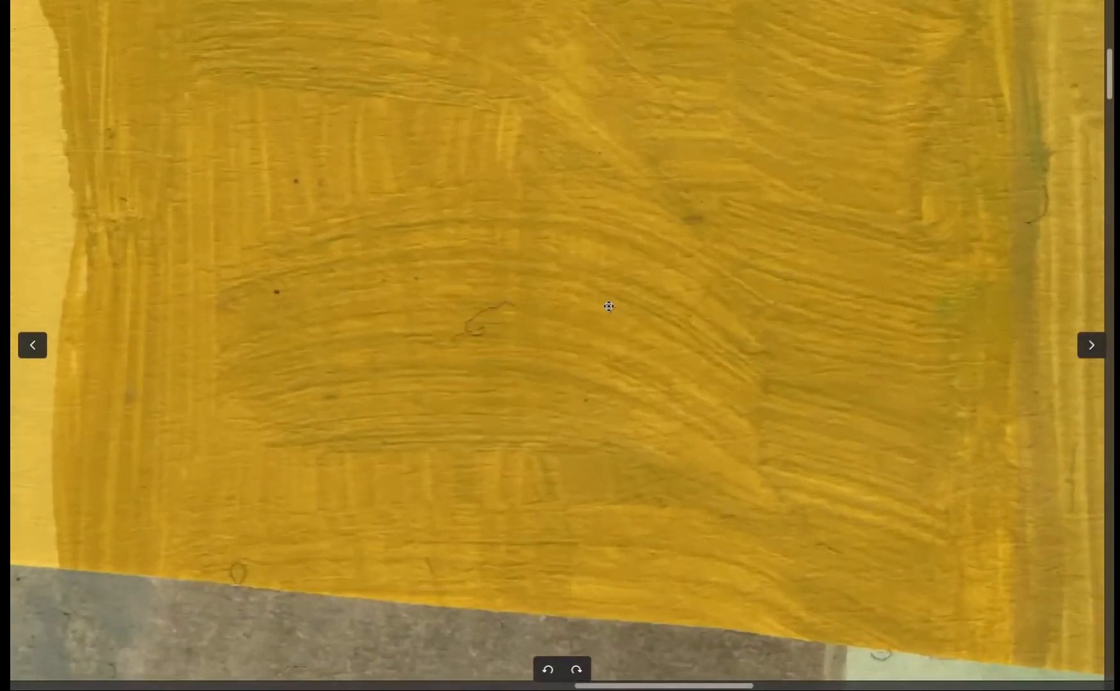
pyautogui.scroll(2, 608, 305)
pyautogui.hscroll(-7, 558, 281)
pyautogui.scroll(-2, 558, 281)
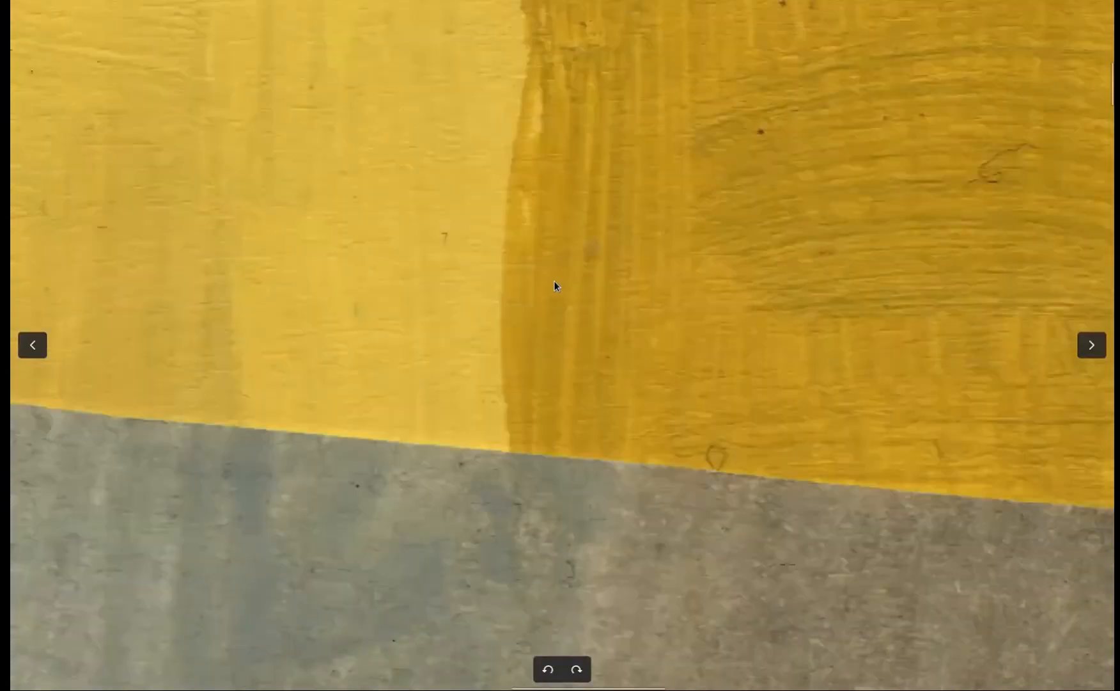
pyautogui.scroll(-4, 546, 288)
pyautogui.hscroll(-4, 546, 288)
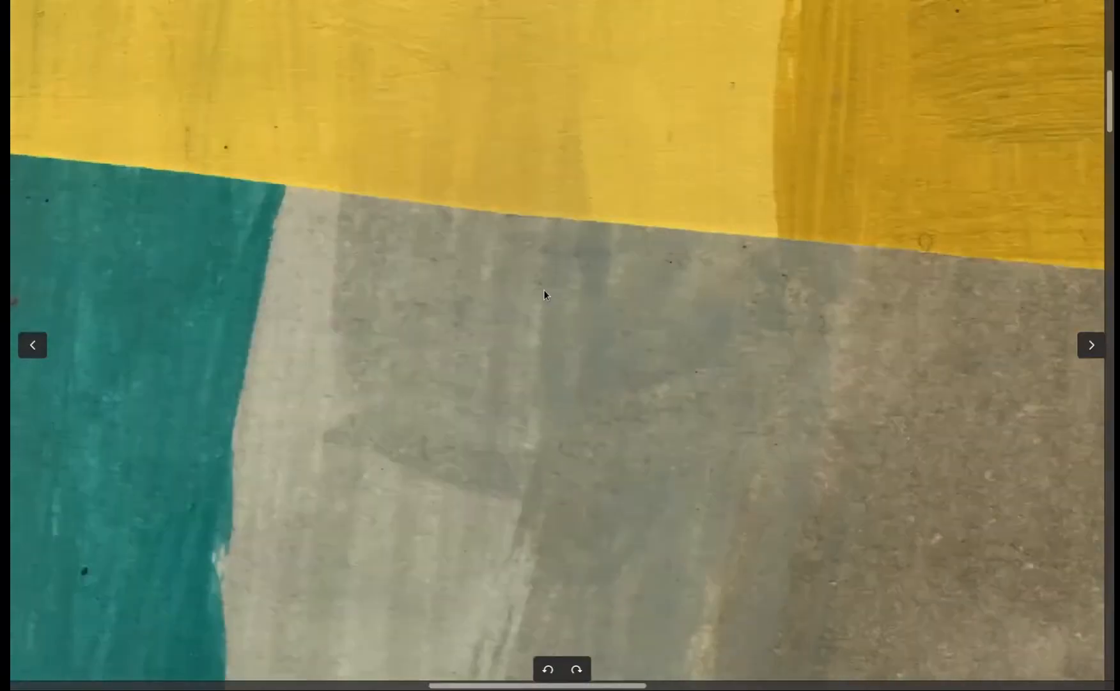
pyautogui.scroll(-6, 544, 289)
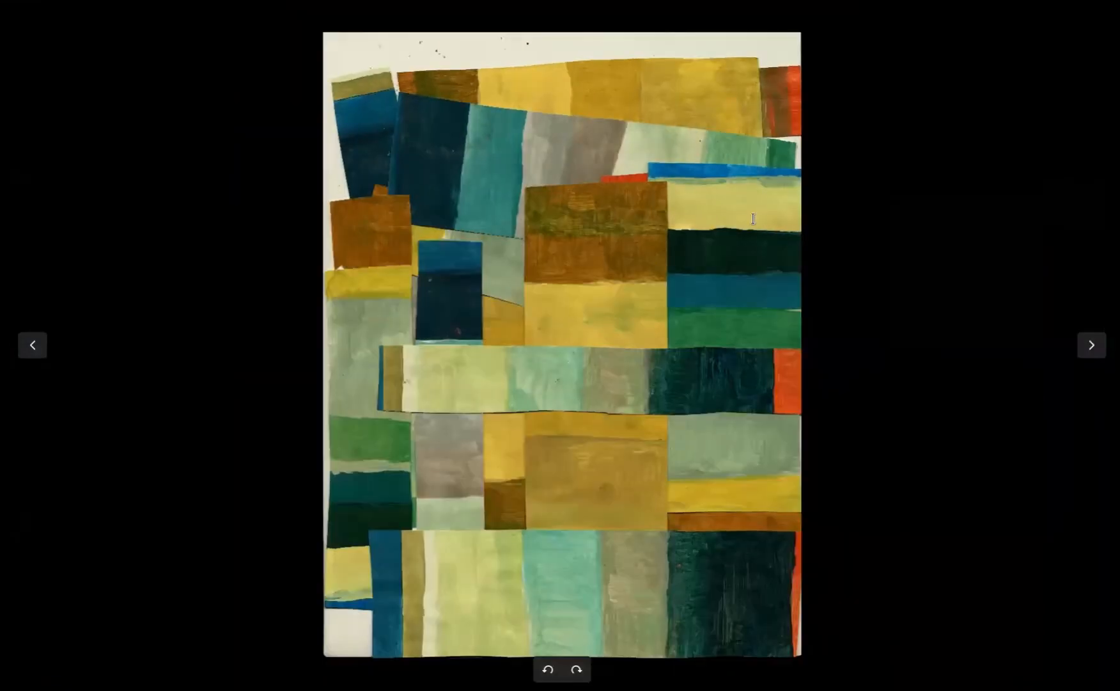
pyautogui.press('Escape')
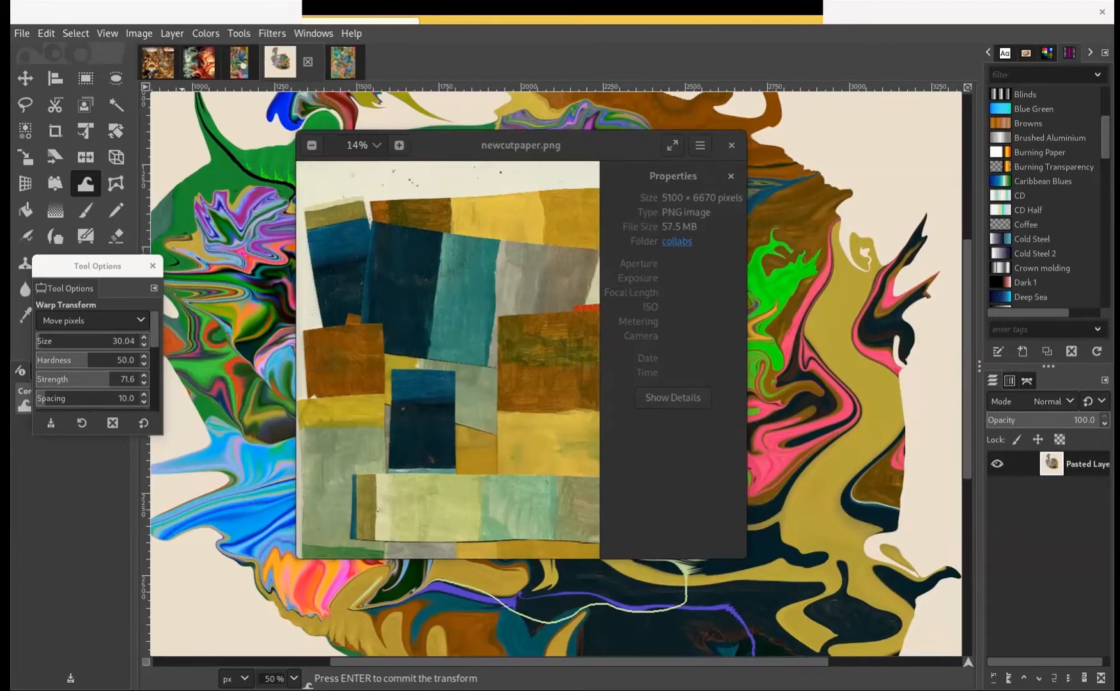
# View the brightly colored collage with distorted shapes full screen, and close it and the newcutpaper.png window
pyautogui.moveTo(206, 56); pyautogui.dragTo(718, 139)
pyautogui.click(824, 132)
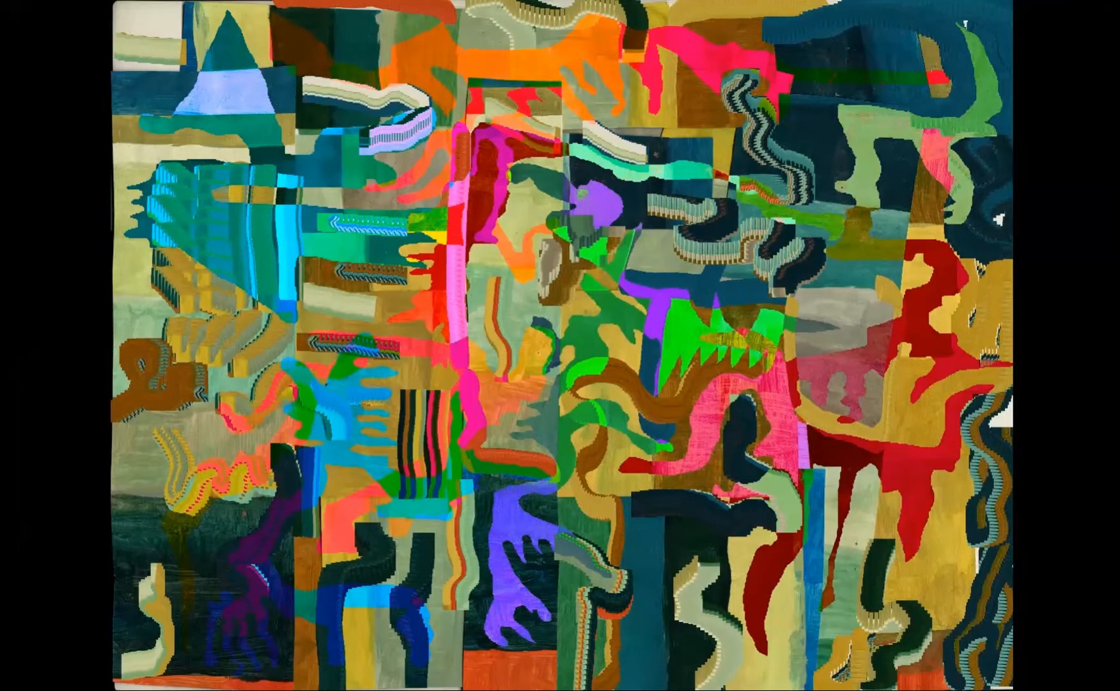
pyautogui.moveTo(801, 159)
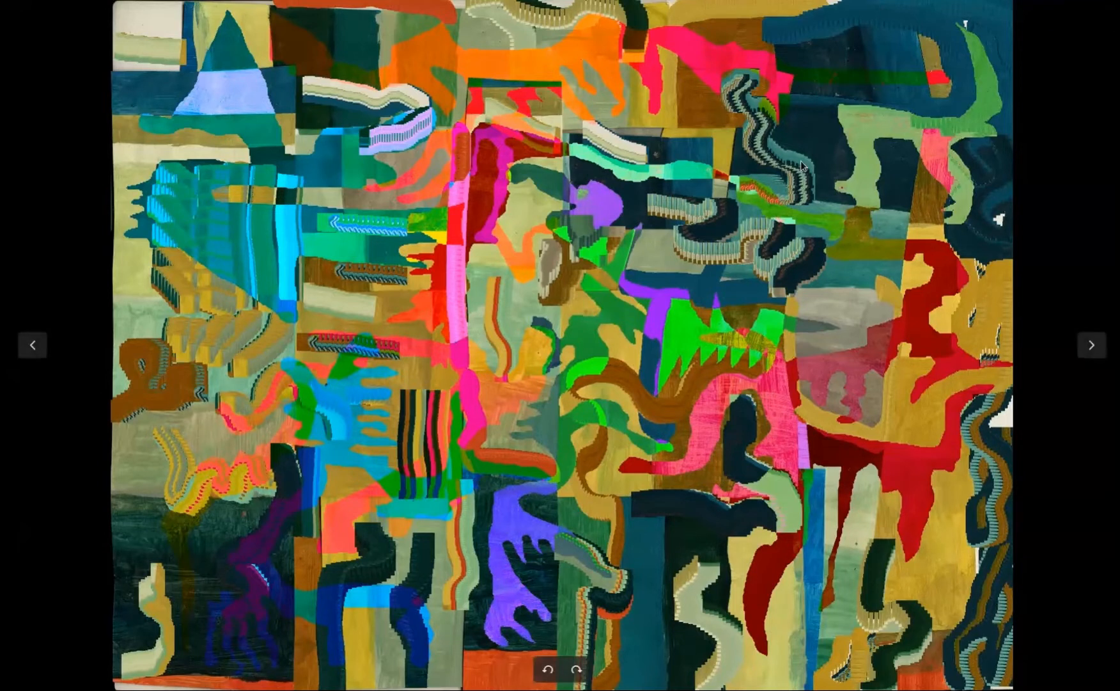
pyautogui.click(1010, 14)
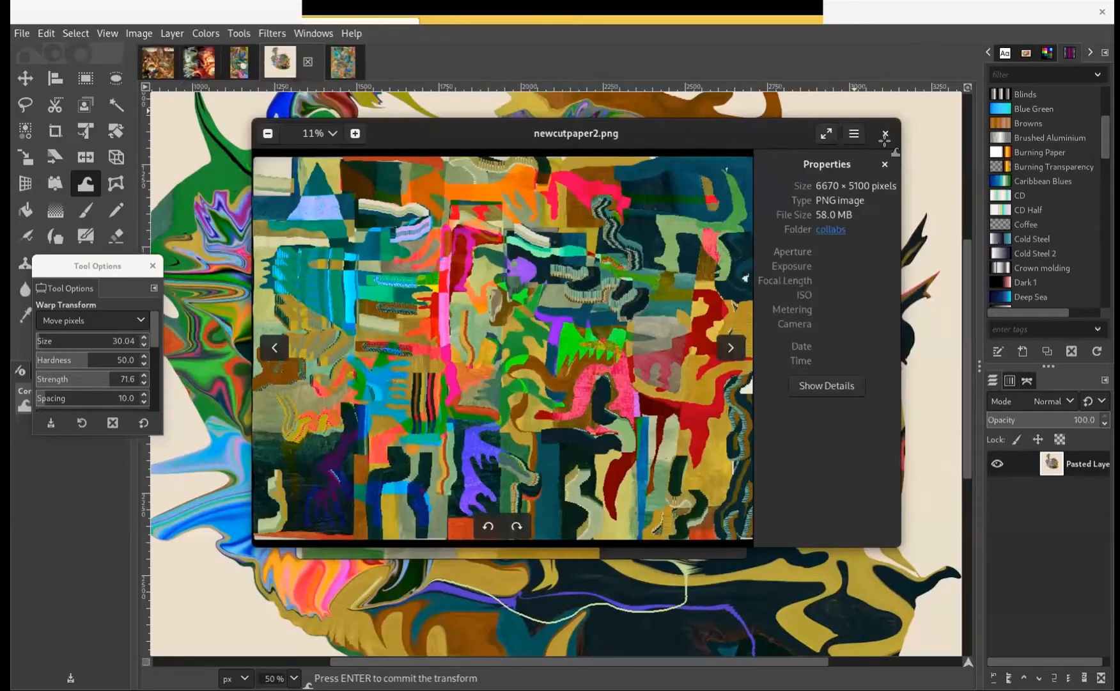
pyautogui.click(885, 134)
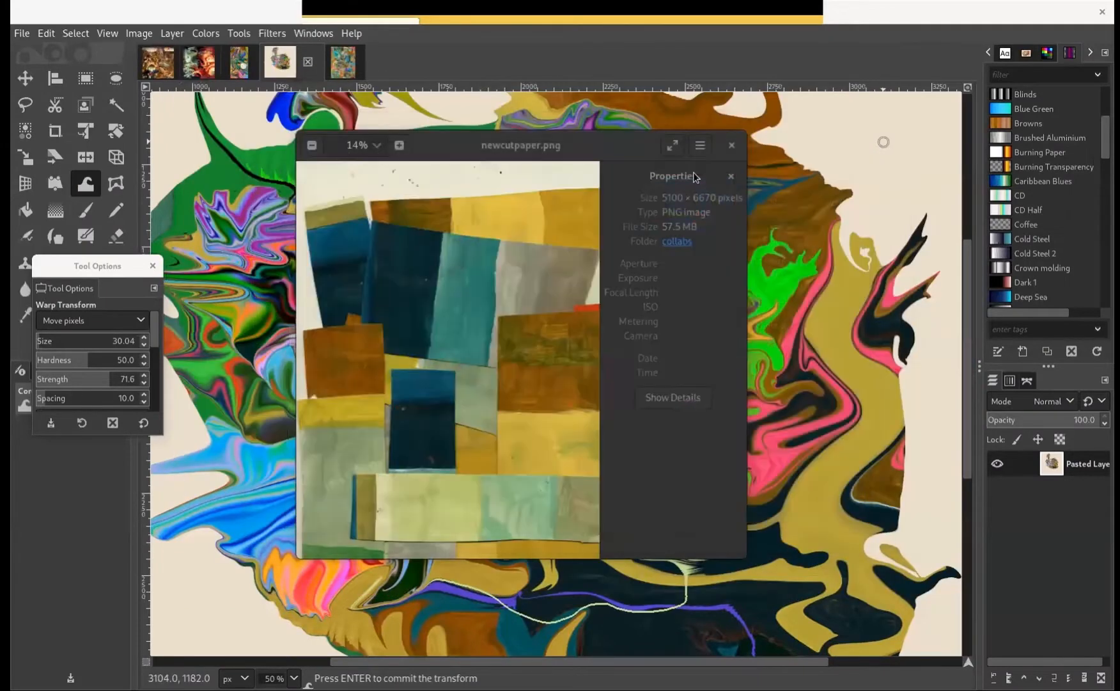
pyautogui.click(733, 146)
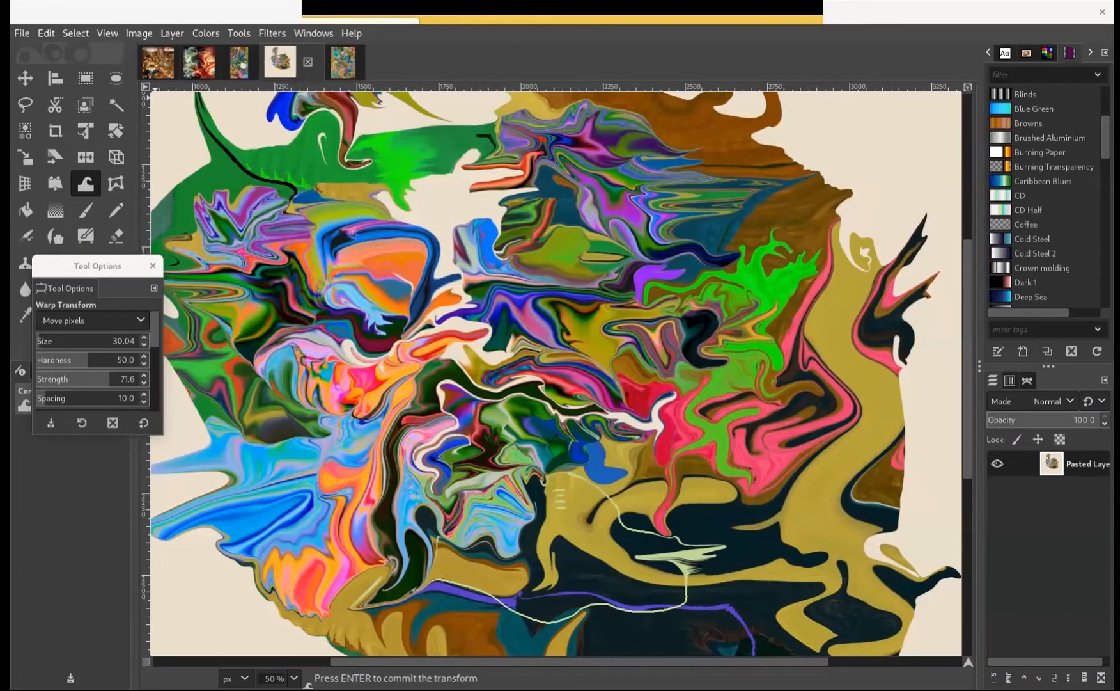
# Switch to the blank new document in Inkscape
pyautogui.press('super')
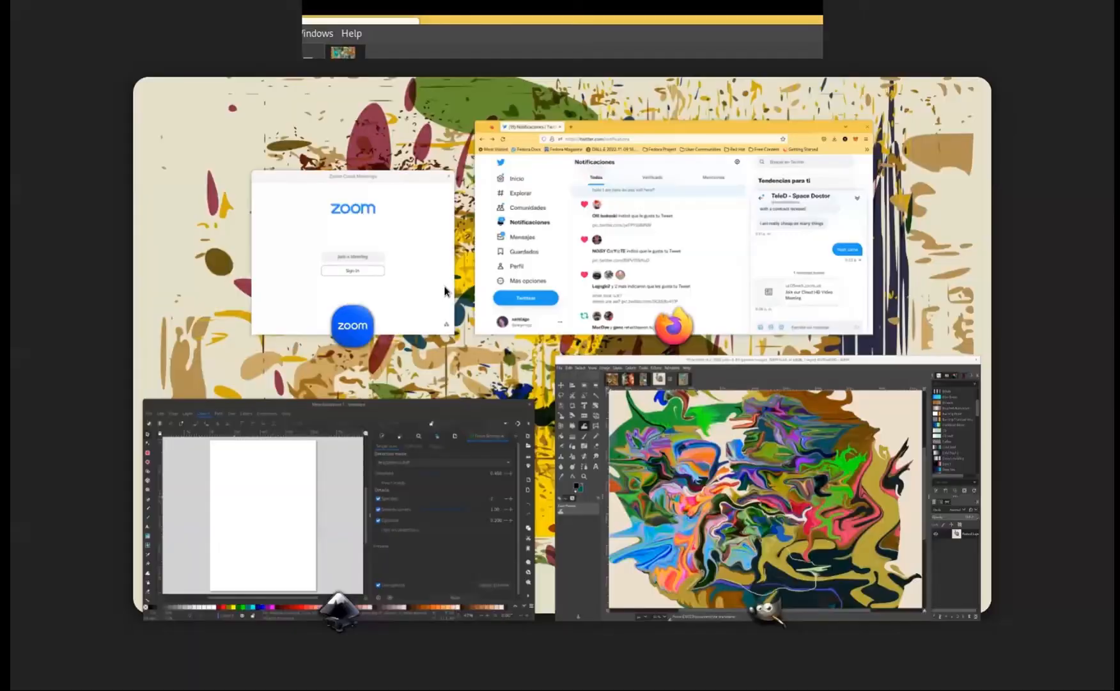
pyautogui.click(320, 474)
pyautogui.moveTo(380, 175); pyautogui.dragTo(834, 9)
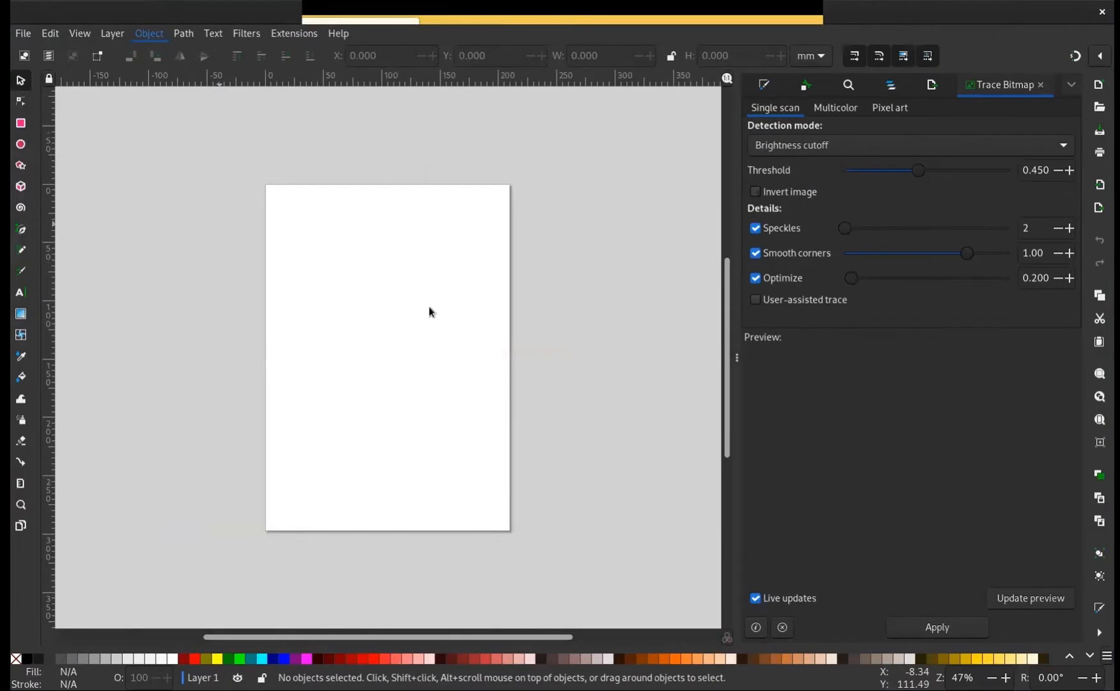
# Paste the warped painting and scale it to about 203 by 233 mm so it fits the page width
pyautogui.hotkey('ctrl', 'v')
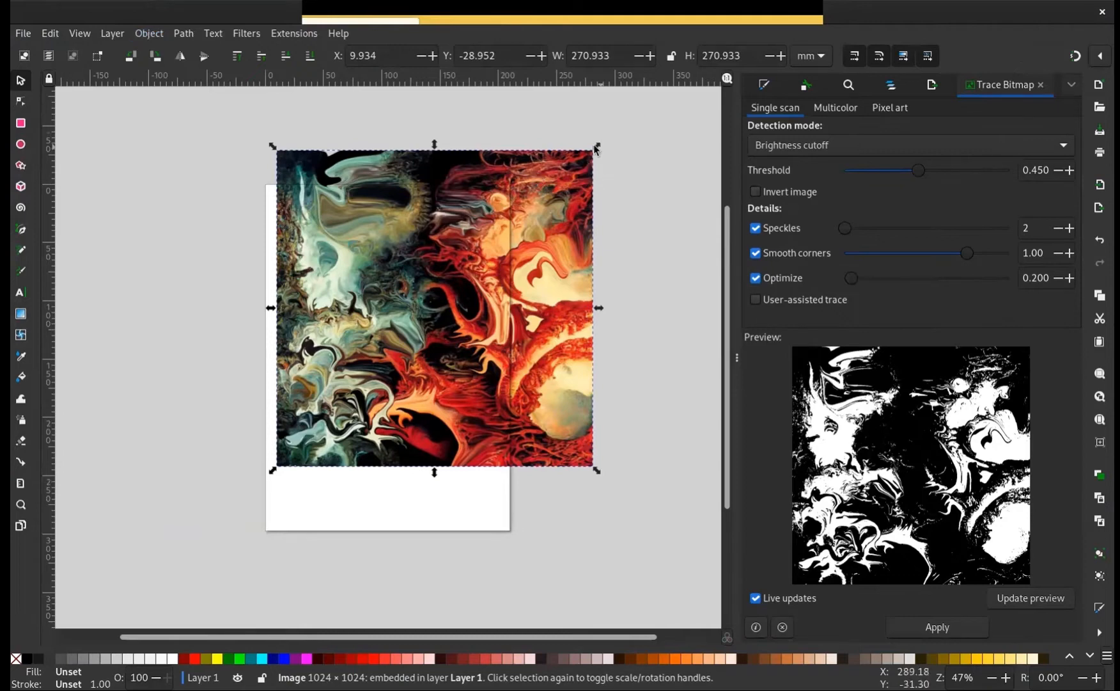
pyautogui.moveTo(579, 158); pyautogui.dragTo(510, 190)
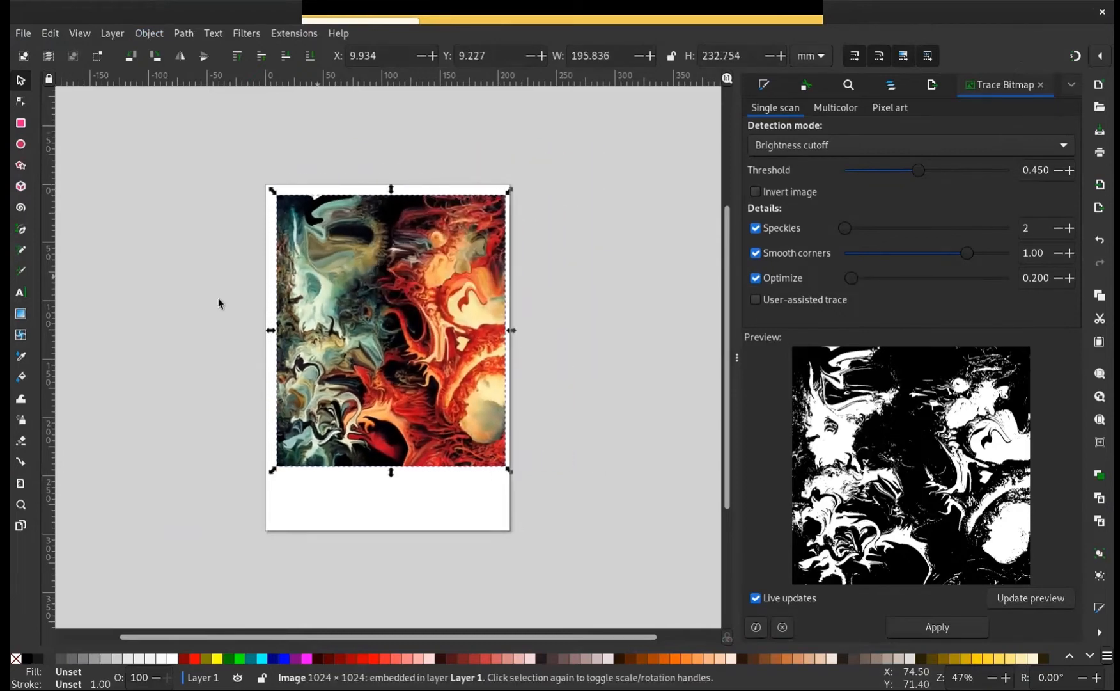
pyautogui.click(261, 335)
pyautogui.click(289, 336)
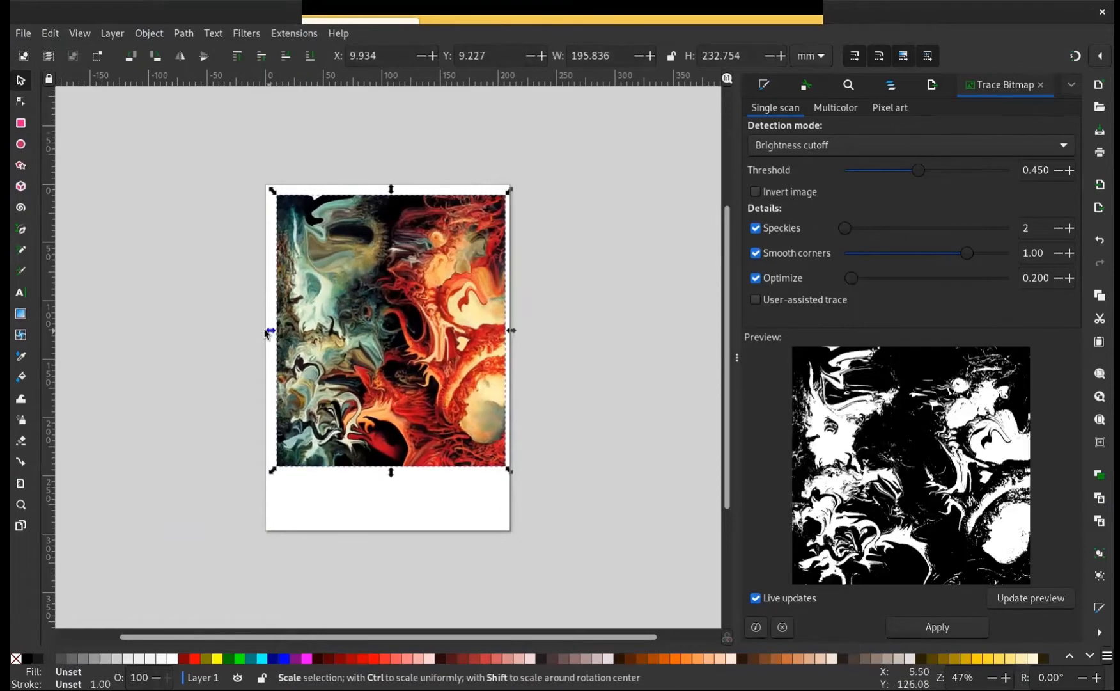
pyautogui.moveTo(271, 332); pyautogui.dragTo(257, 333)
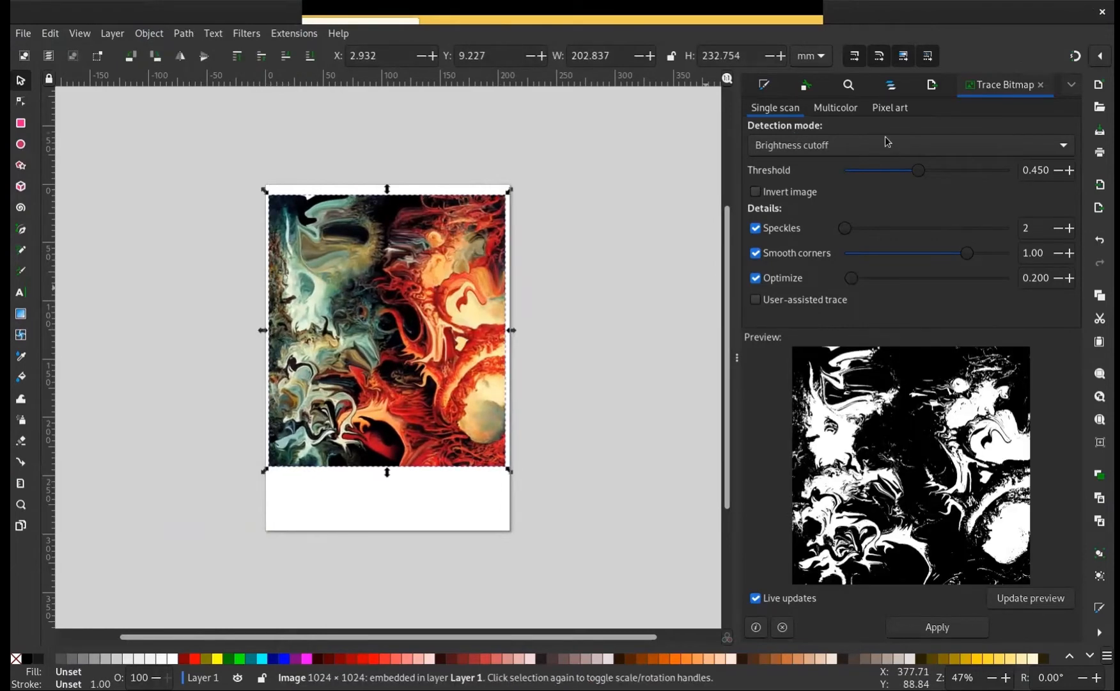
# Trace the image as a single-scan brightness cutoff at threshold 0.450, and place the black tracing beside the page
pyautogui.click(937, 628)
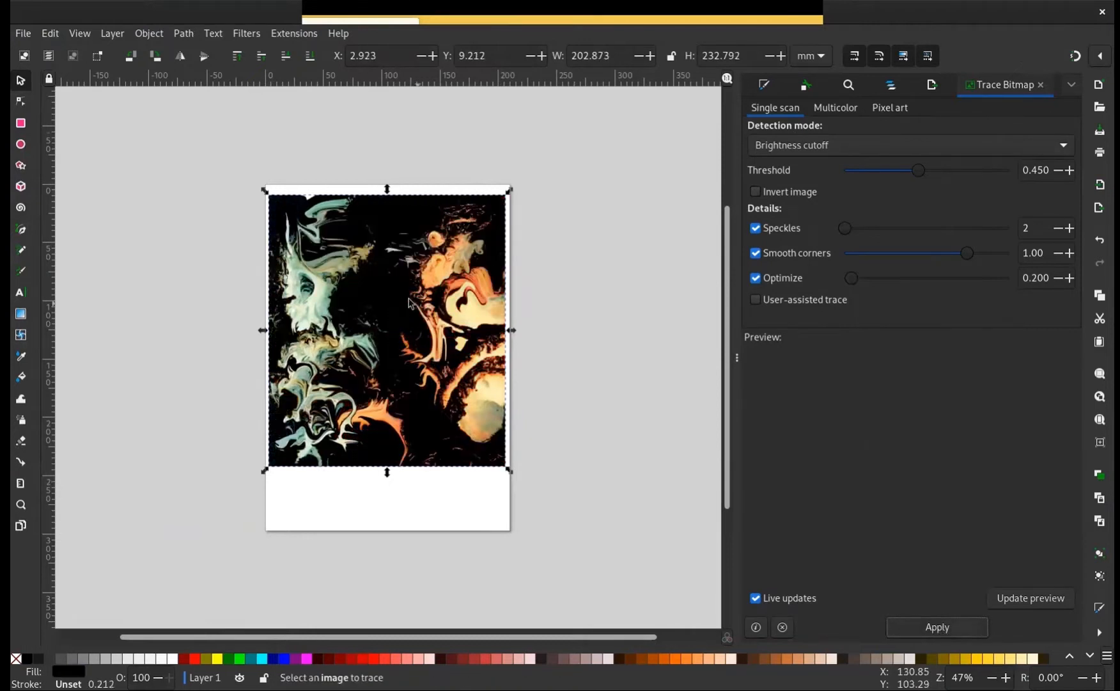
pyautogui.moveTo(319, 321)
pyautogui.mouseDown()
pyautogui.moveTo(157, 322)
pyautogui.moveTo(110, 302)
pyautogui.mouseUp()
pyautogui.moveTo(179, 437)
pyautogui.mouseDown()
pyautogui.moveTo(537, 410)
pyautogui.moveTo(558, 439)
pyautogui.mouseUp()
pyautogui.moveTo(492, 313); pyautogui.dragTo(479, 313)
pyautogui.click(475, 311)
pyautogui.click(473, 296)
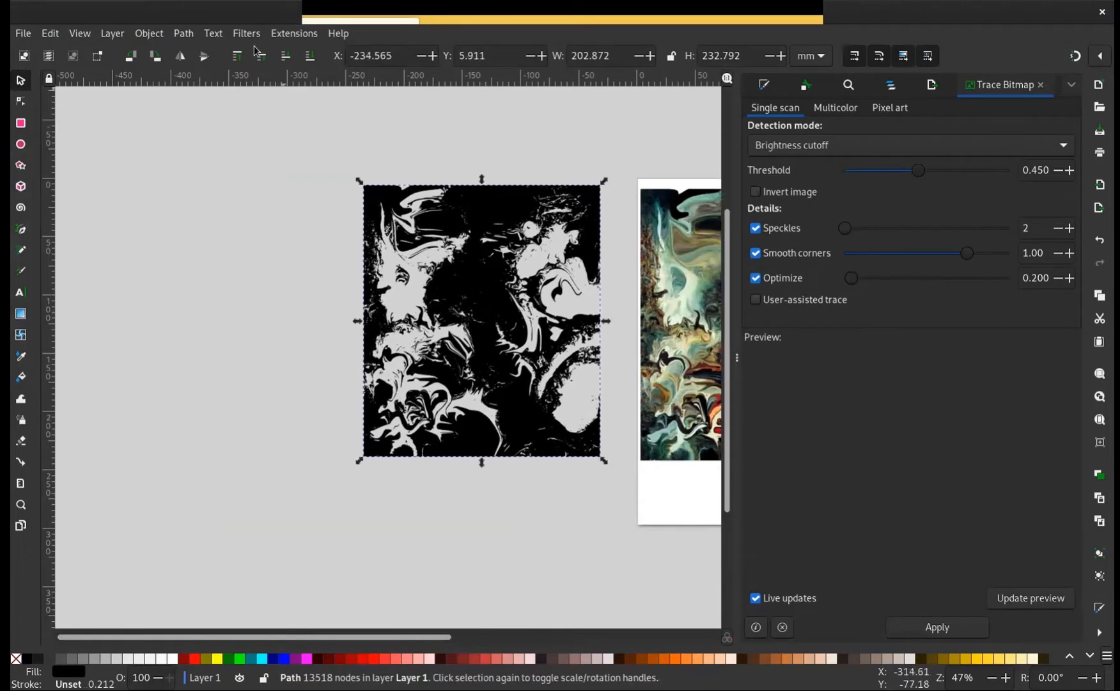
# Break the black traced path apart into separate objects and clear the selection
pyautogui.click(179, 36)
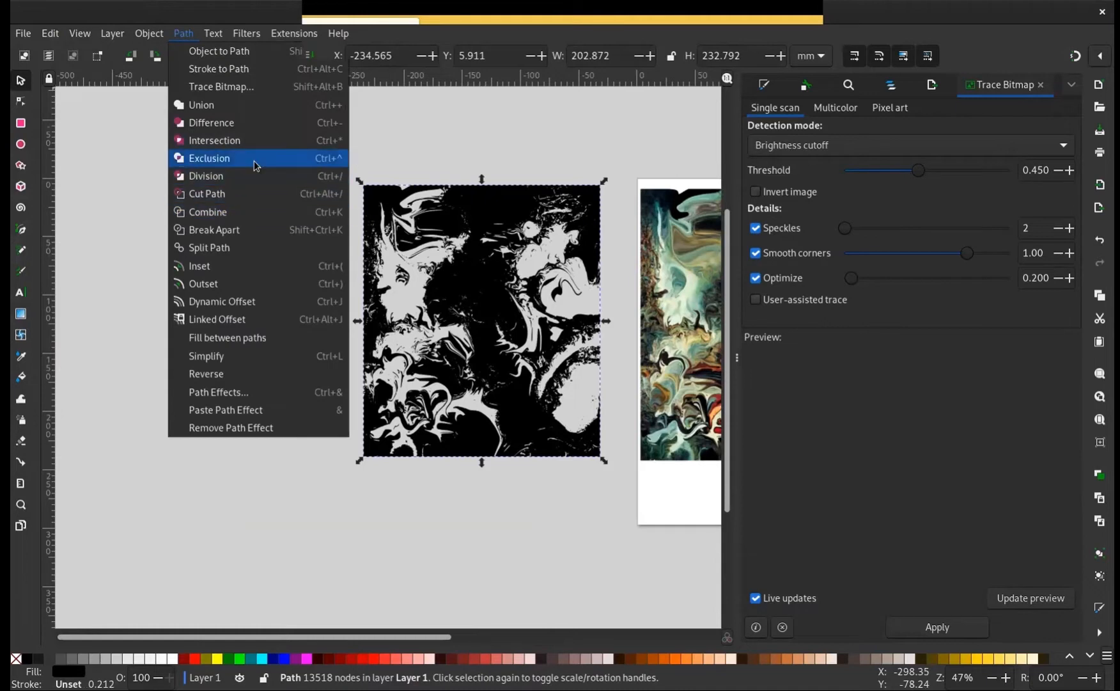
pyautogui.click(255, 229)
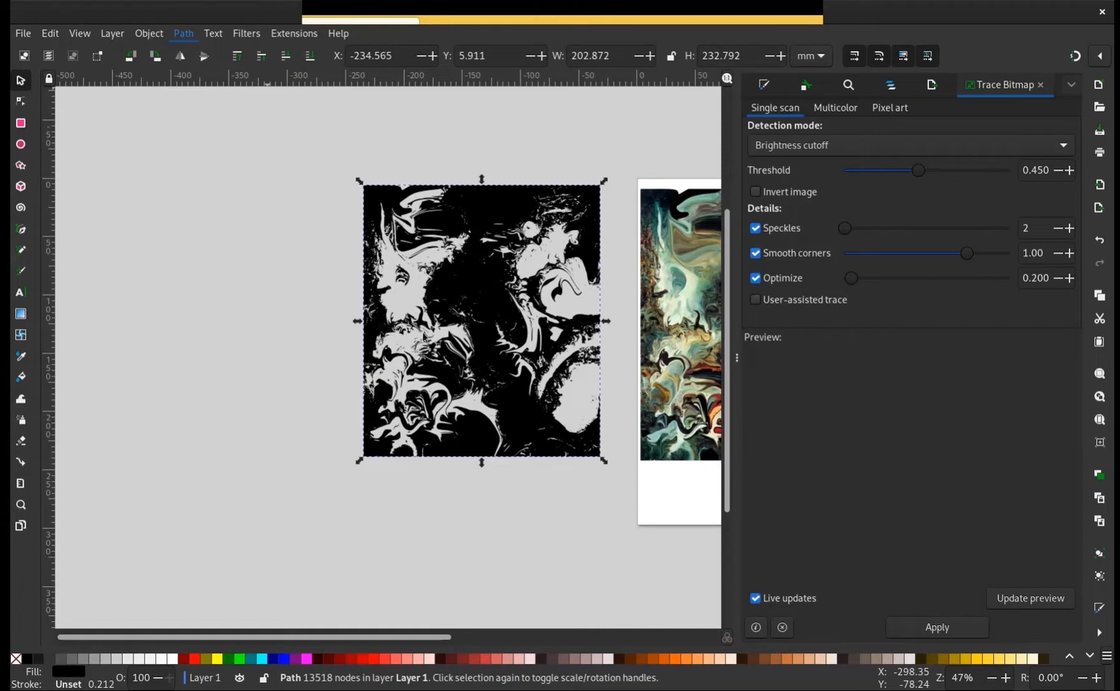
pyautogui.click(139, 347)
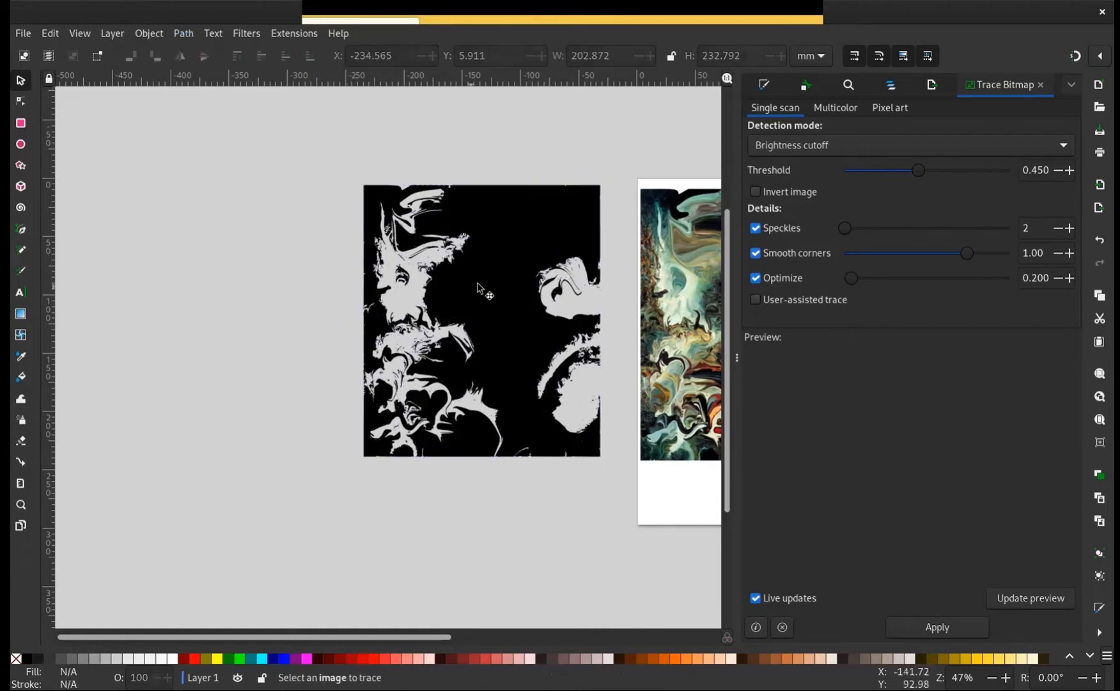
# Pull the large black shape out of the tracing and rotate it about 90° clockwise, clear of the small fragments
pyautogui.moveTo(441, 296)
pyautogui.mouseDown()
pyautogui.moveTo(234, 299)
pyautogui.moveTo(288, 281)
pyautogui.moveTo(557, 264)
pyautogui.moveTo(262, 299)
pyautogui.mouseUp()
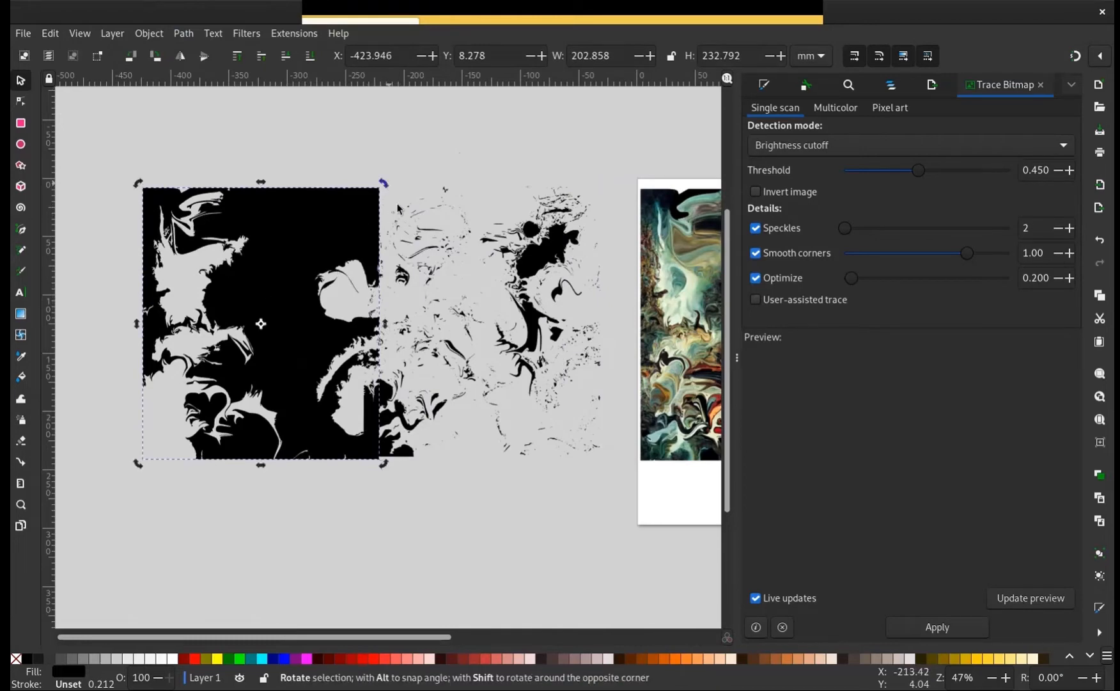
pyautogui.moveTo(397, 206)
pyautogui.mouseDown()
pyautogui.moveTo(416, 243)
pyautogui.moveTo(295, 380)
pyautogui.moveTo(380, 347)
pyautogui.moveTo(340, 382)
pyautogui.mouseUp()
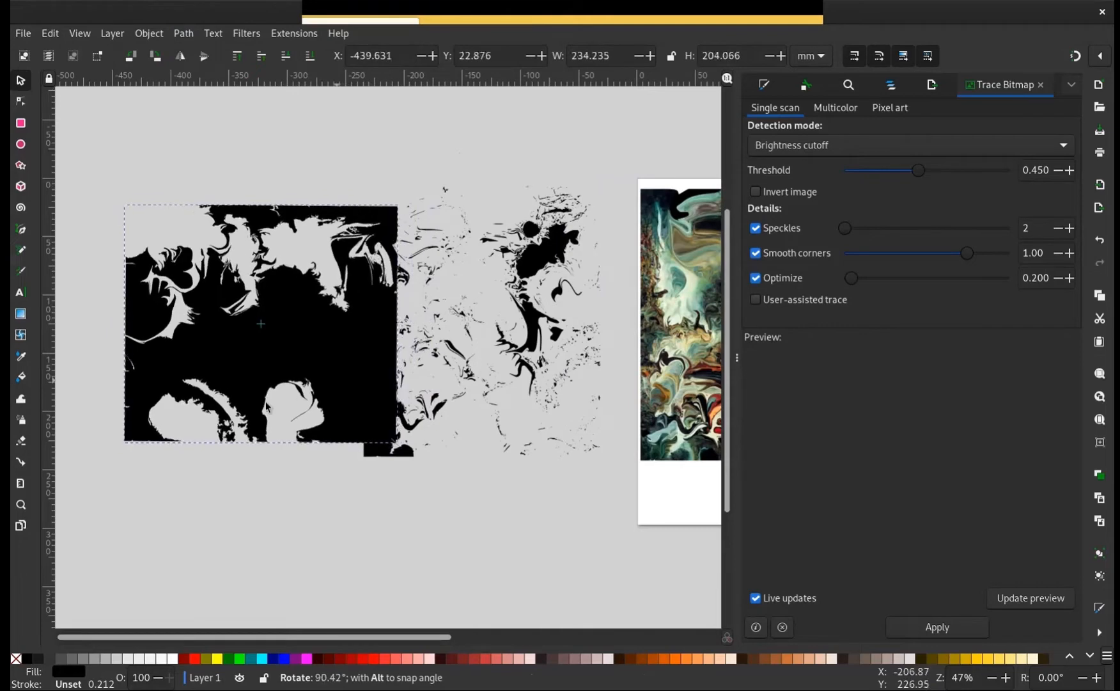
pyautogui.moveTo(268, 407)
pyautogui.mouseDown()
pyautogui.moveTo(198, 408)
pyautogui.moveTo(182, 364)
pyautogui.moveTo(181, 400)
pyautogui.moveTo(354, 406)
pyautogui.moveTo(350, 375)
pyautogui.mouseUp()
pyautogui.moveTo(275, 326); pyautogui.dragTo(233, 299)
# Move the small black corner fragment below the large shape and rotate it about 90° clockwise
pyautogui.moveTo(383, 418); pyautogui.dragTo(235, 461)
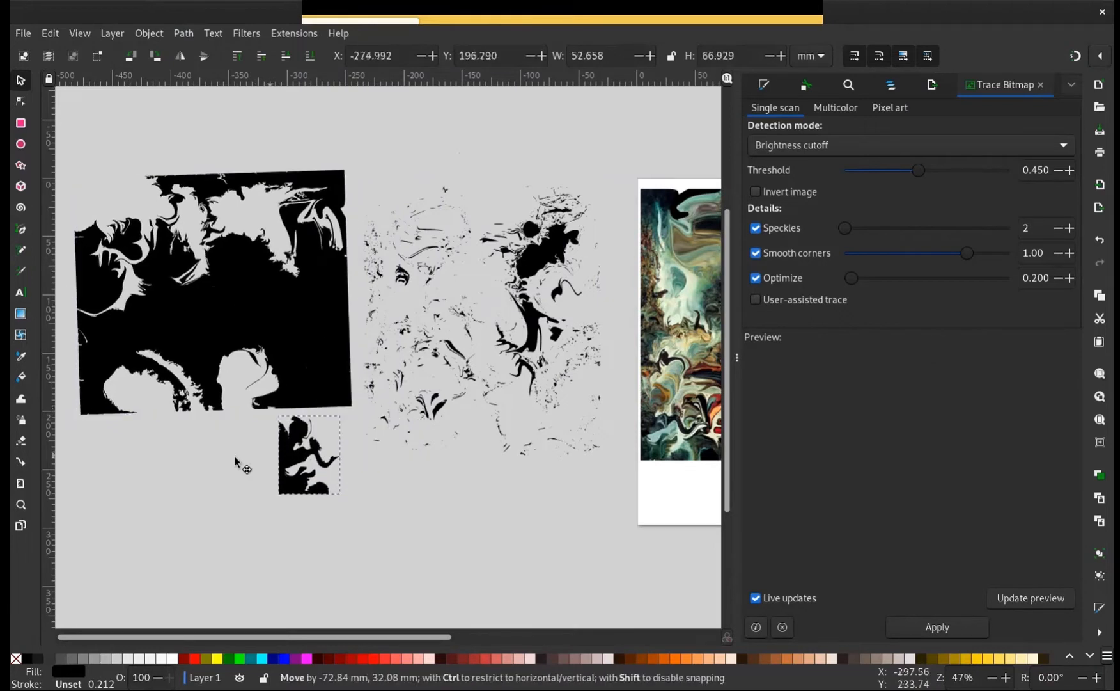
pyautogui.click(236, 461)
pyautogui.moveTo(281, 510)
pyautogui.mouseDown()
pyautogui.moveTo(289, 469)
pyautogui.moveTo(273, 497)
pyautogui.moveTo(285, 492)
pyautogui.mouseUp()
pyautogui.click(270, 460)
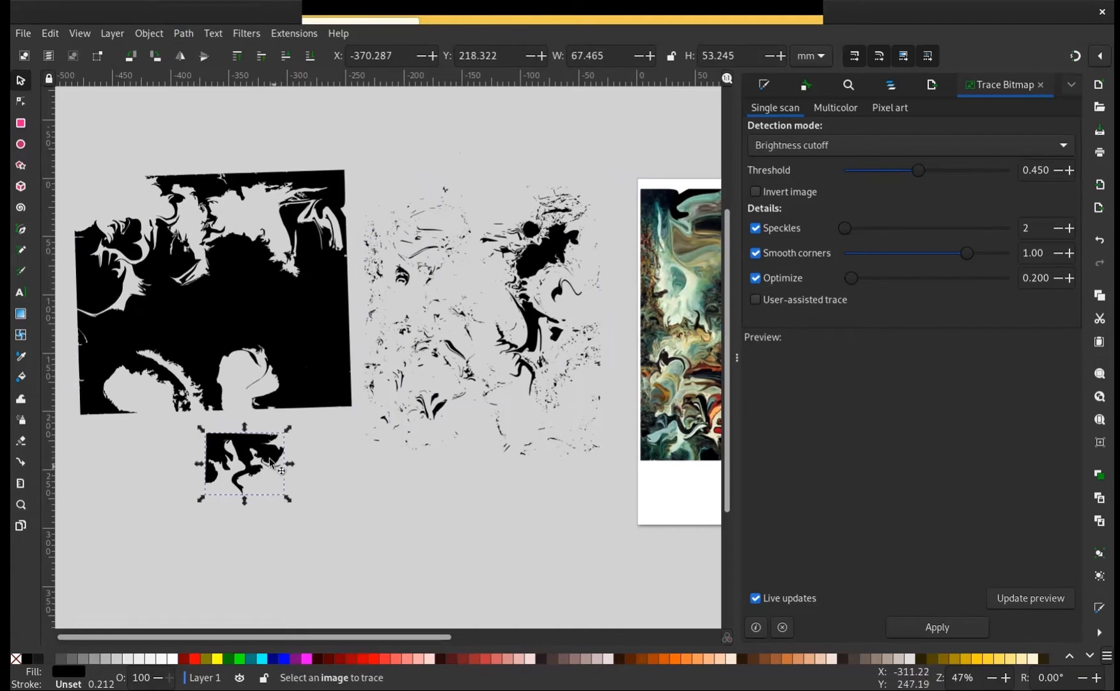
pyautogui.moveTo(269, 444); pyautogui.dragTo(254, 461)
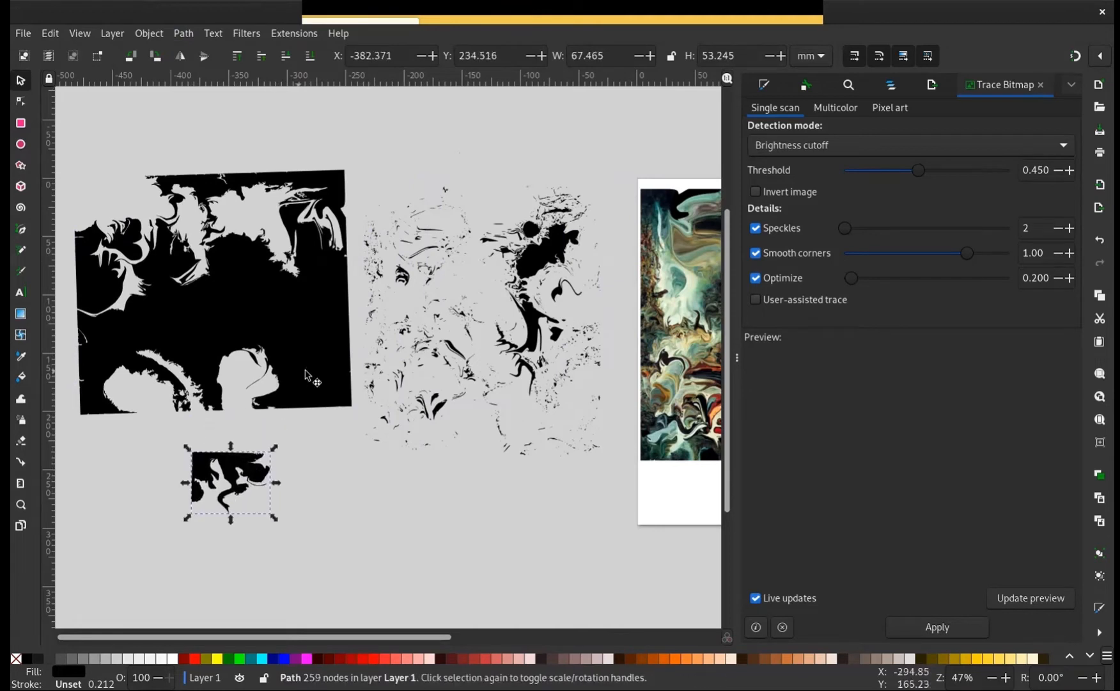
# Rotate the large black shape by about 180°
pyautogui.click(206, 223)
pyautogui.click(145, 280)
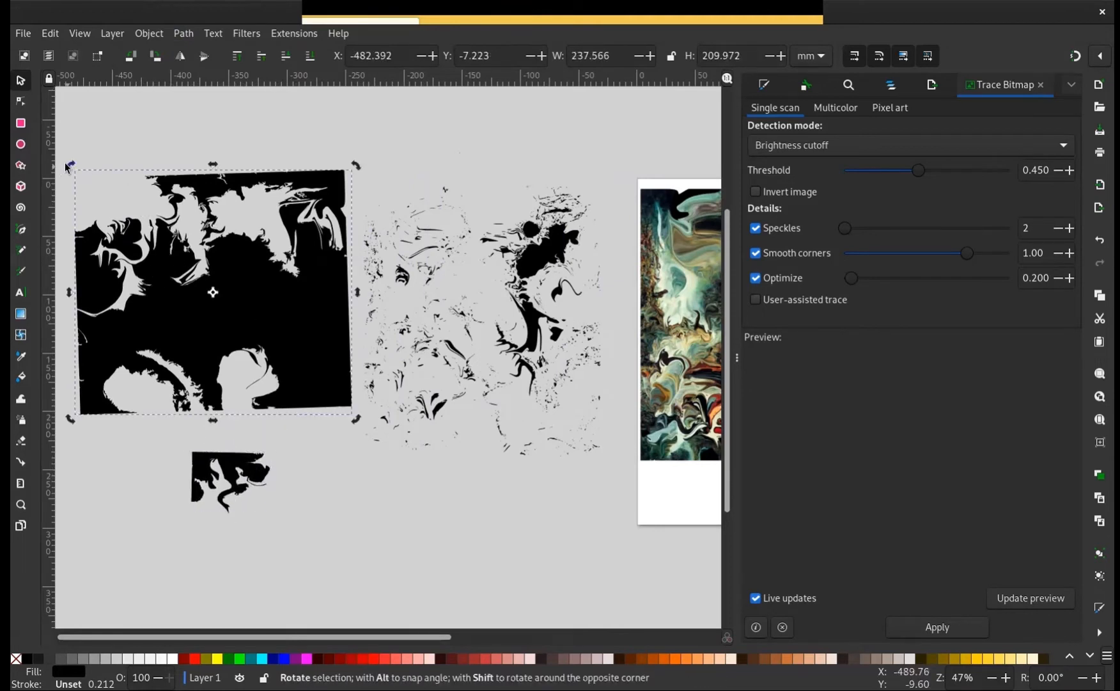
pyautogui.moveTo(62, 176); pyautogui.dragTo(377, 411)
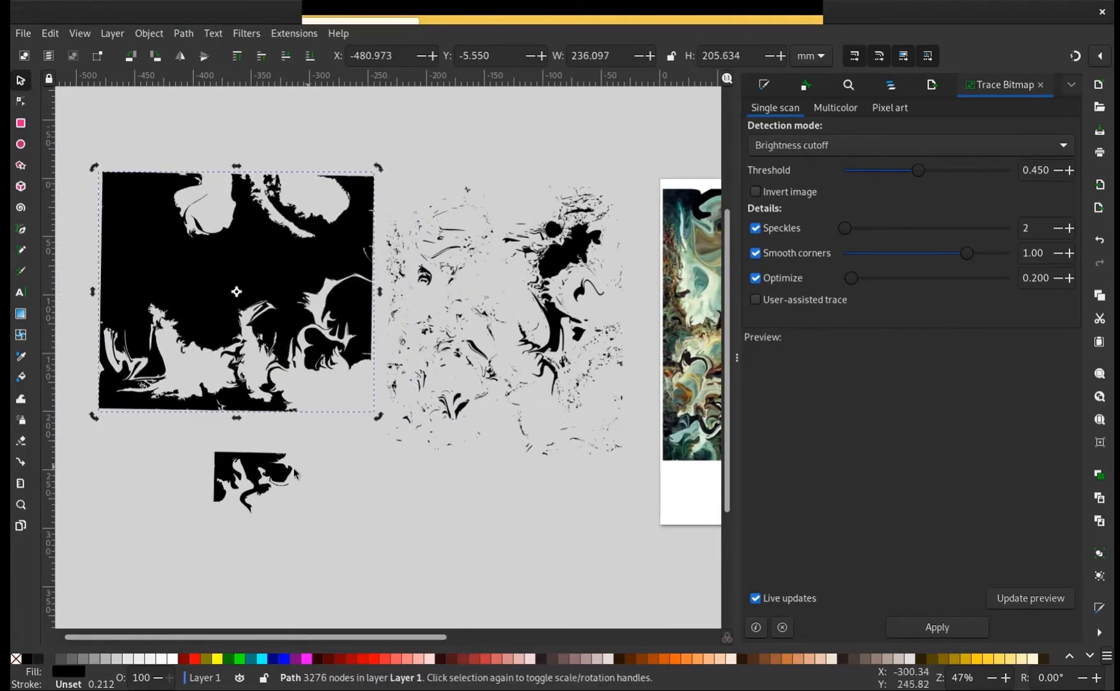
# Rotate the small fragment diagonally over the large shape's lower right corner and enlarge it to about 102 by 106 mm
pyautogui.moveTo(272, 467)
pyautogui.mouseDown()
pyautogui.moveTo(353, 415)
pyautogui.moveTo(333, 404)
pyautogui.moveTo(250, 429)
pyautogui.mouseUp()
pyautogui.click(281, 402)
pyautogui.click(315, 411)
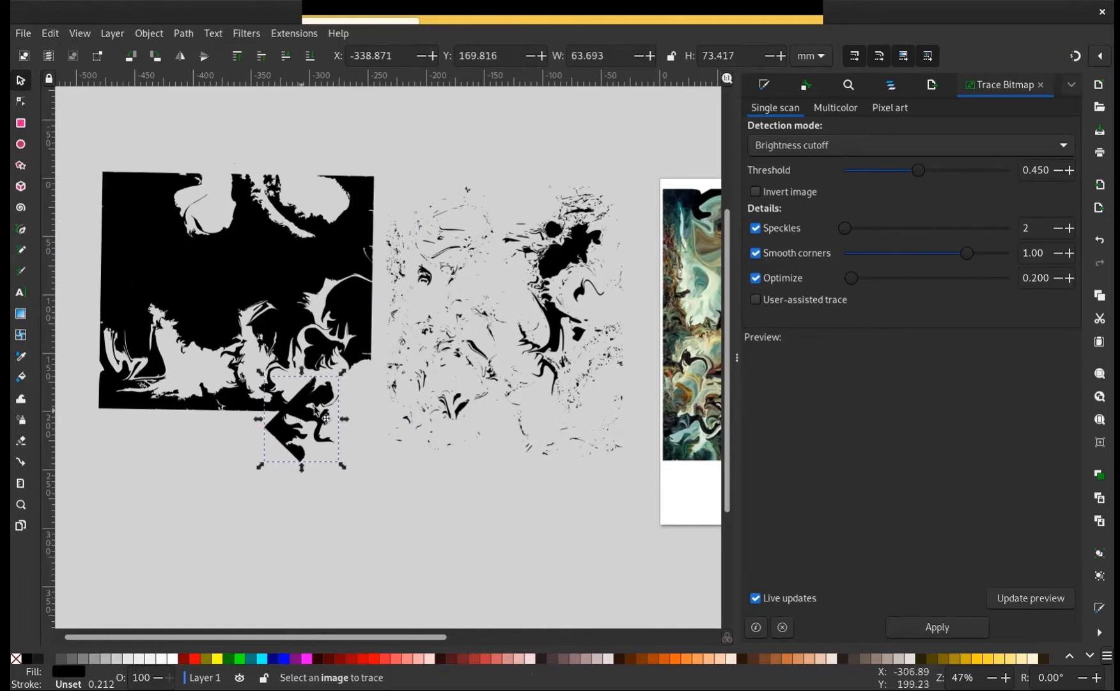
pyautogui.moveTo(343, 372); pyautogui.dragTo(388, 333)
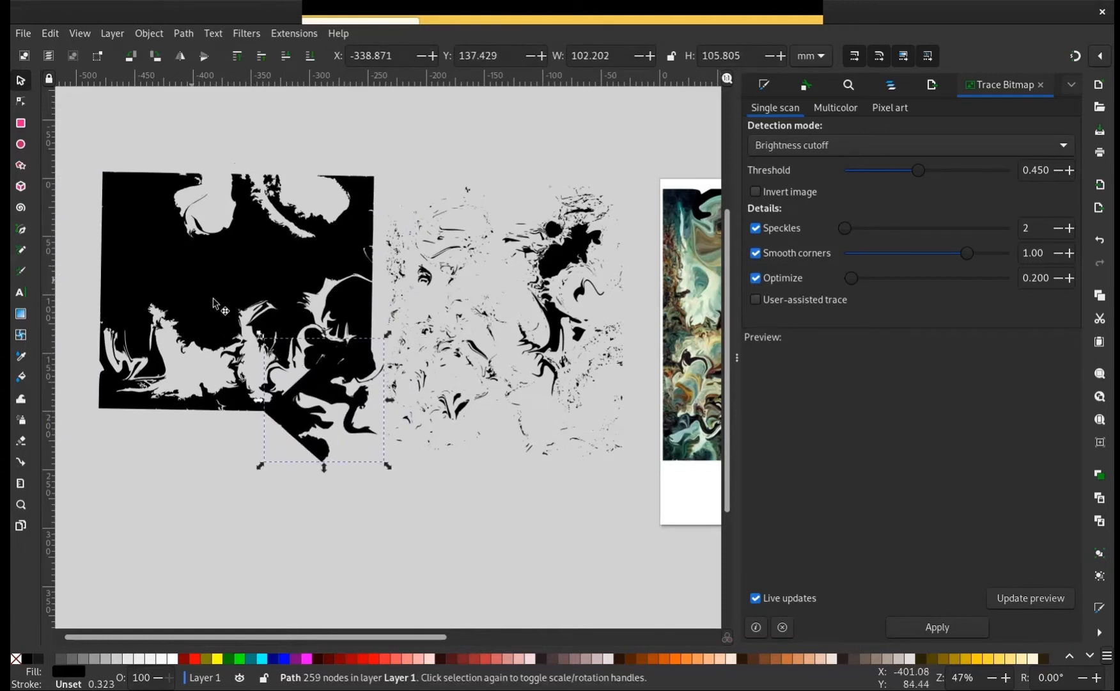
# Merge the large black shape and the overlapping diagonal fragment into one path with Union
pyautogui.press('shift')
pyautogui.keyDown('shift'); pyautogui.click(196, 283); pyautogui.keyUp('shift')
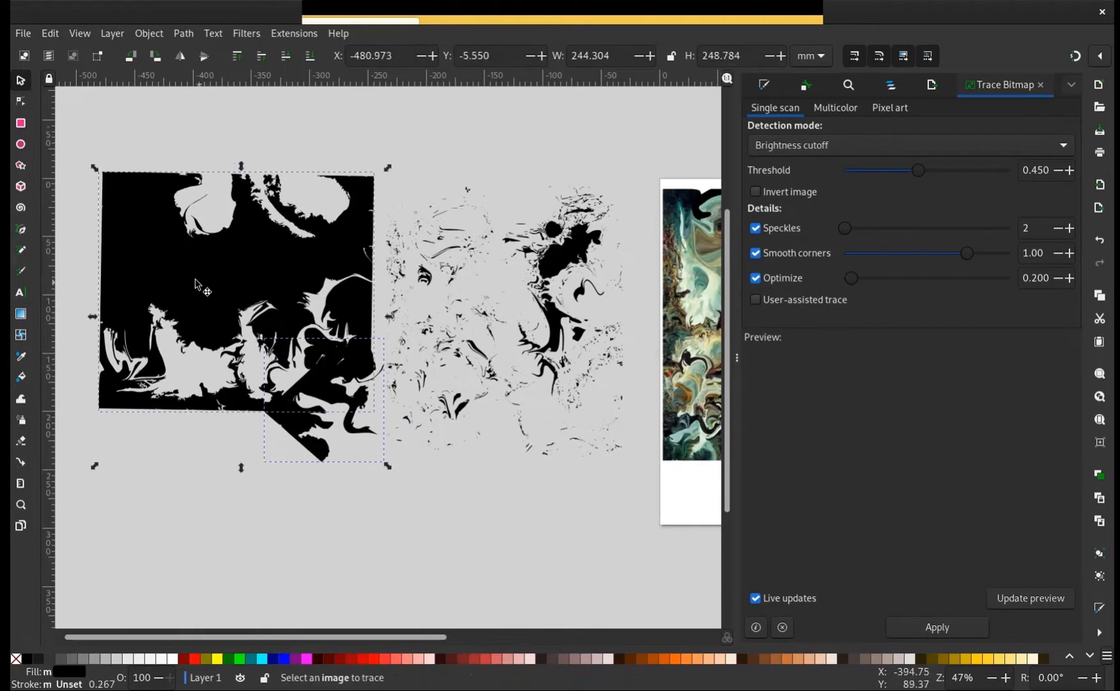
pyautogui.click(179, 35)
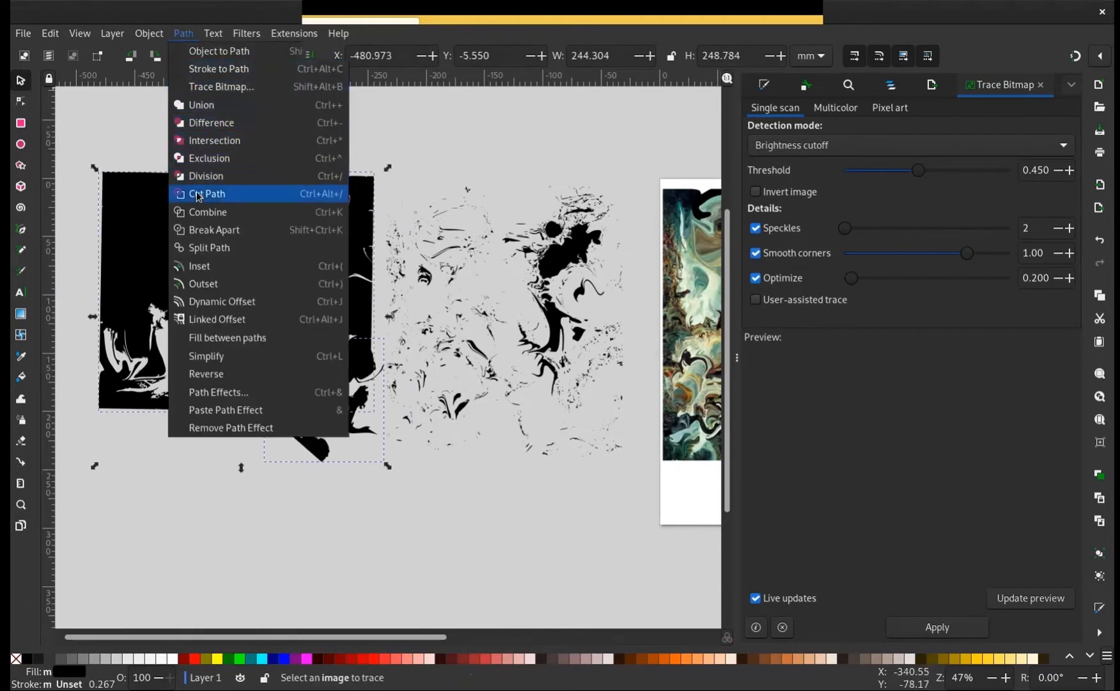
pyautogui.click(254, 121)
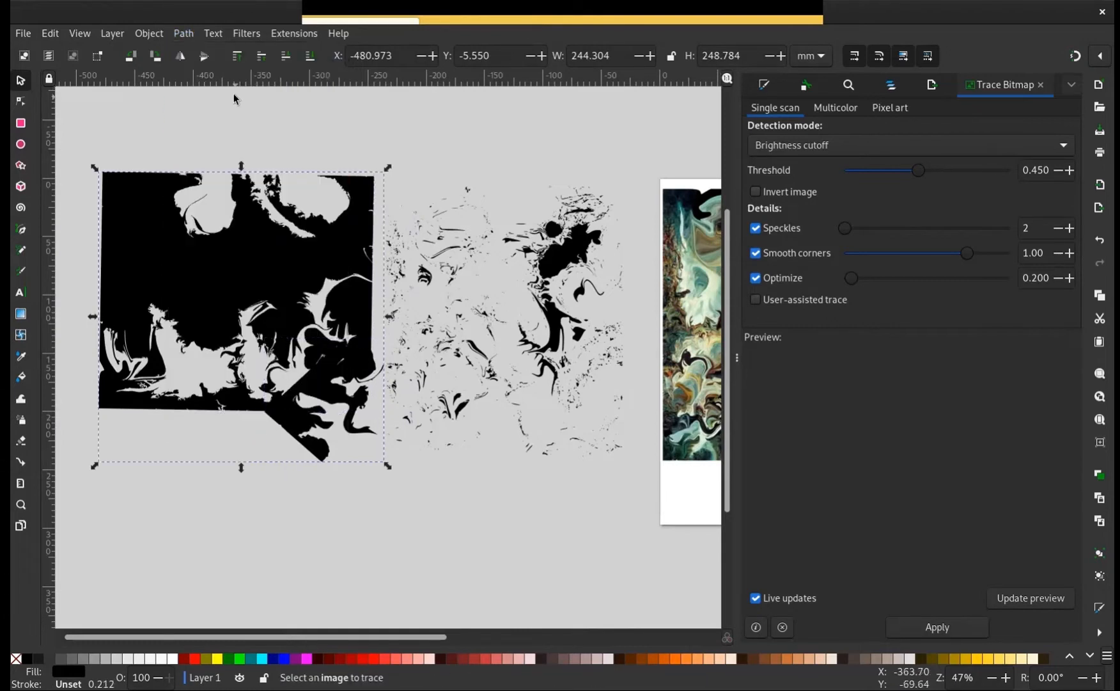
pyautogui.click(222, 470)
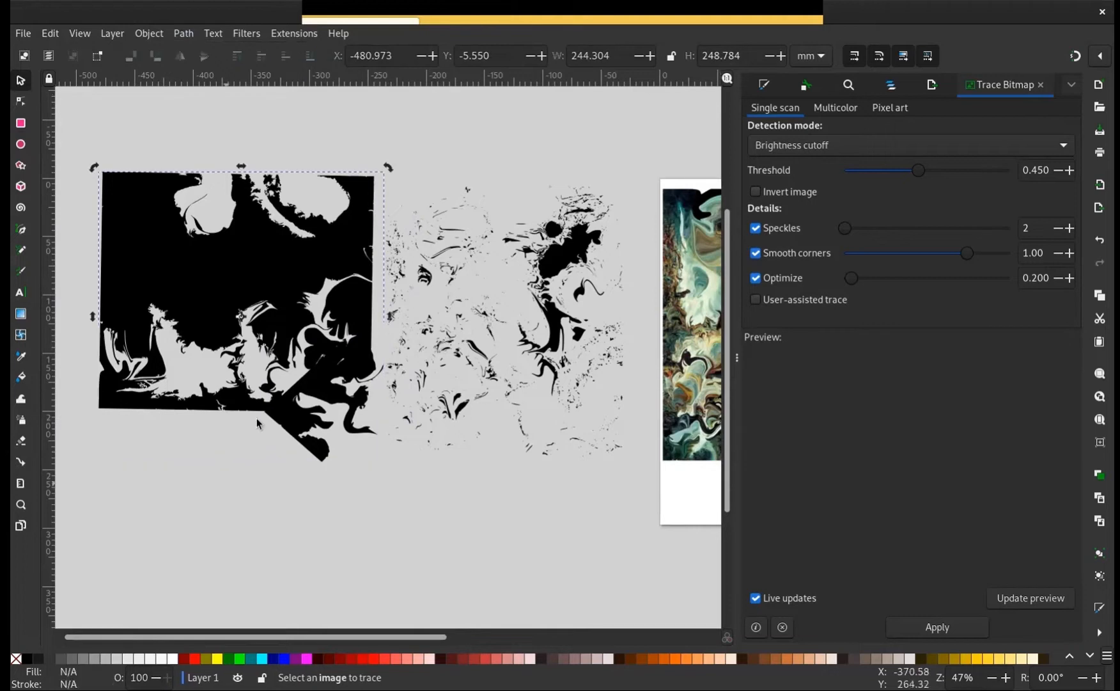
# Break the merged black shape apart and reposition its large outer piece
pyautogui.moveTo(214, 435); pyautogui.dragTo(196, 452)
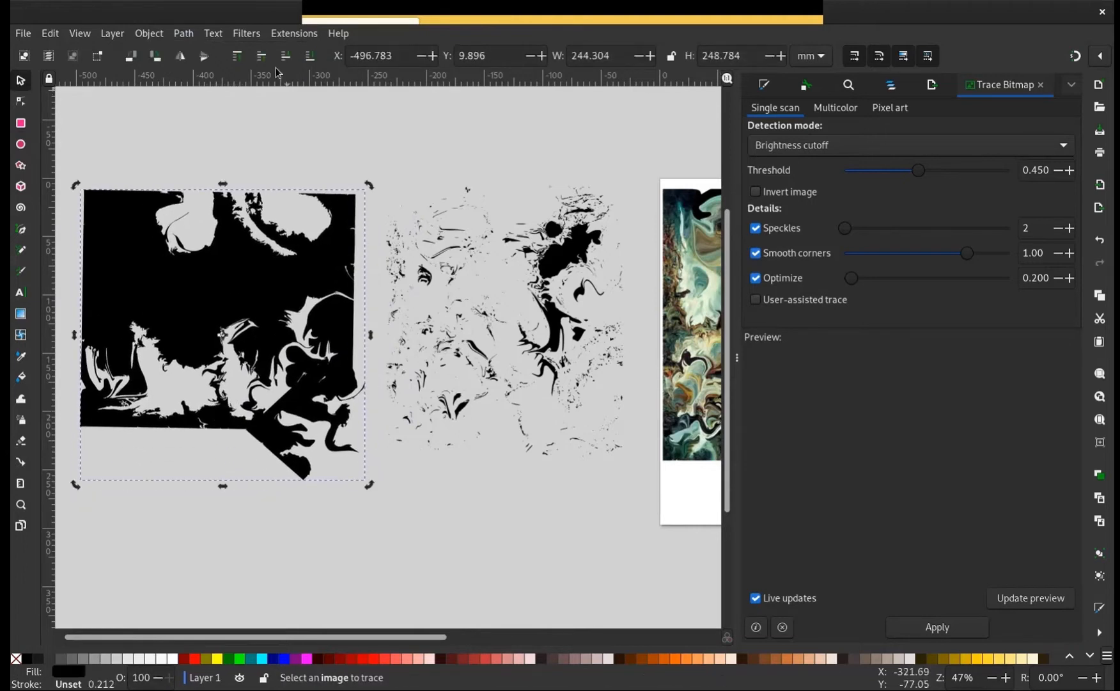
pyautogui.click(184, 34)
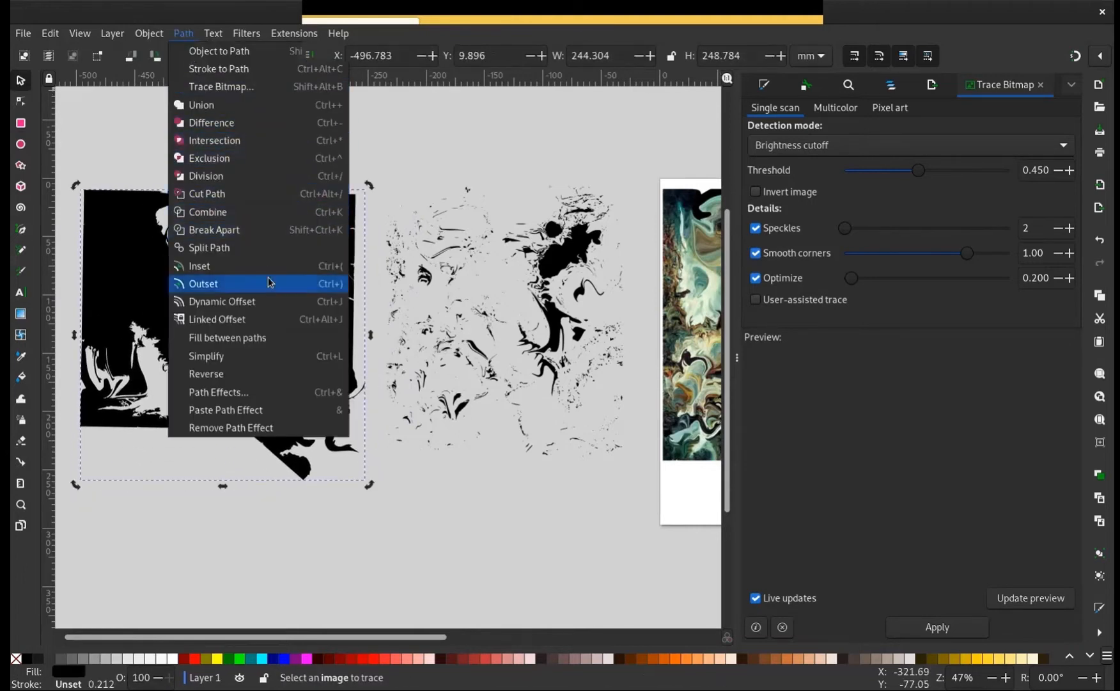
pyautogui.click(269, 229)
pyautogui.moveTo(261, 269); pyautogui.dragTo(277, 249)
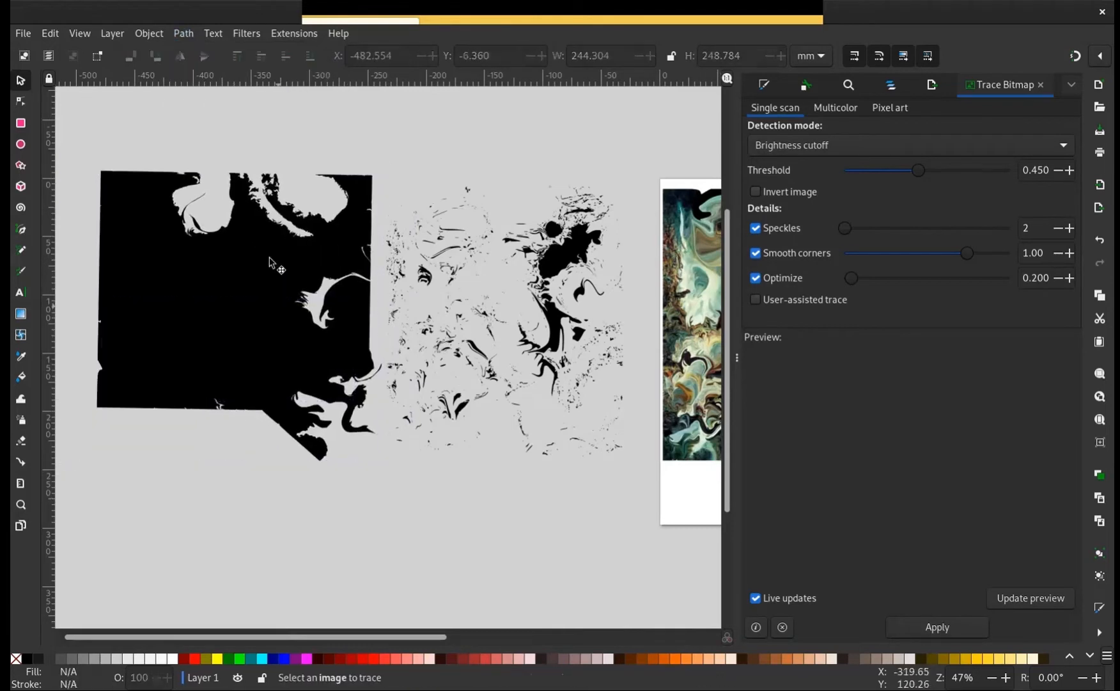
# Drag the large outer piece away and delete it, and move the jagged castle-like silhouette below the scattered fragments
pyautogui.moveTo(220, 271); pyautogui.dragTo(35, 358)
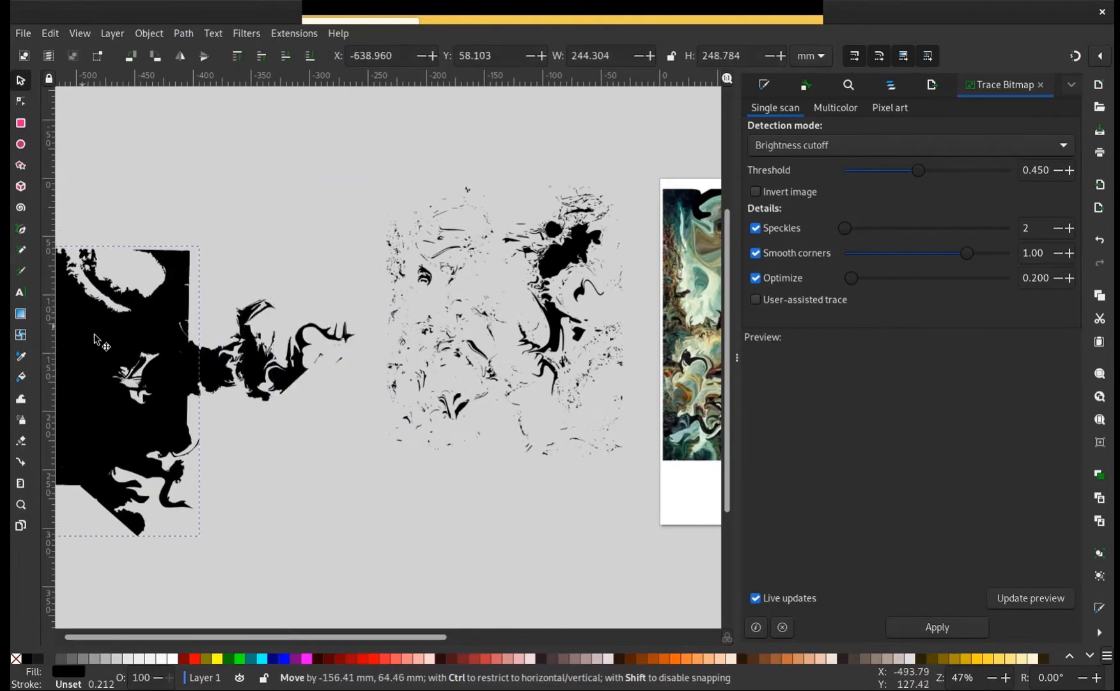
pyautogui.press('Delete')
pyautogui.moveTo(282, 371)
pyautogui.mouseDown()
pyautogui.moveTo(392, 348)
pyautogui.moveTo(343, 433)
pyautogui.moveTo(410, 537)
pyautogui.moveTo(391, 519)
pyautogui.mouseUp()
# Stretch the scattered fragments in the tracing's lower left outward, and spread a few of them over about 150 by 96 mm
pyautogui.moveTo(350, 327); pyautogui.dragTo(311, 263)
pyautogui.moveTo(438, 376); pyautogui.dragTo(264, 214)
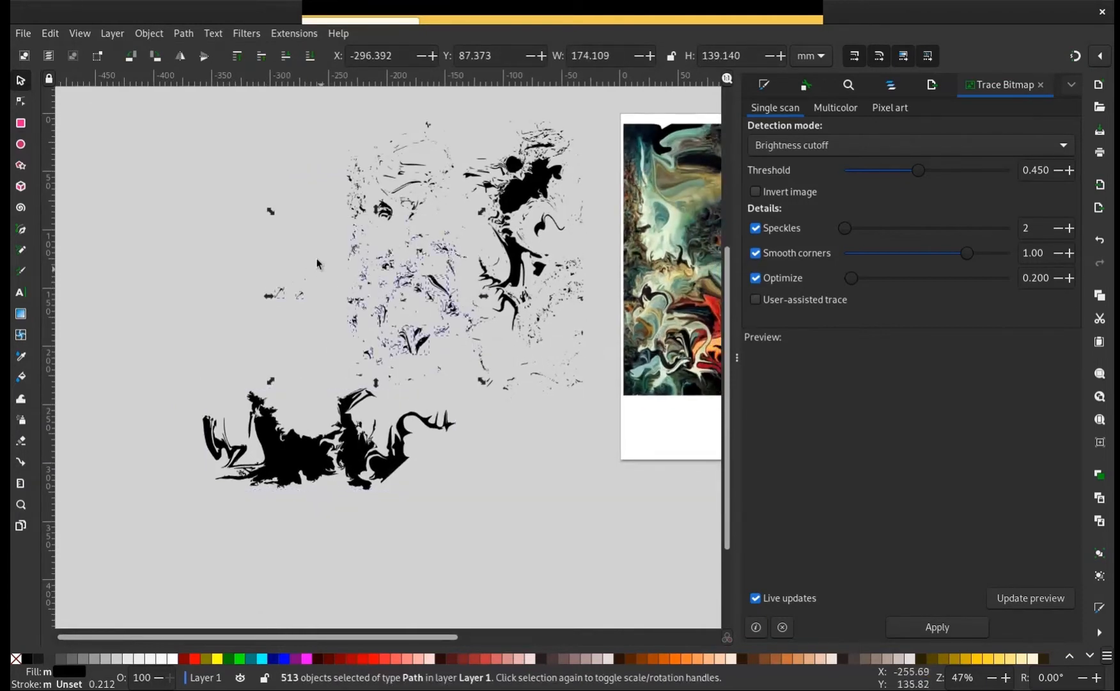
pyautogui.moveTo(271, 209); pyautogui.dragTo(221, 313)
pyautogui.click(147, 215)
pyautogui.moveTo(91, 176); pyautogui.dragTo(302, 352)
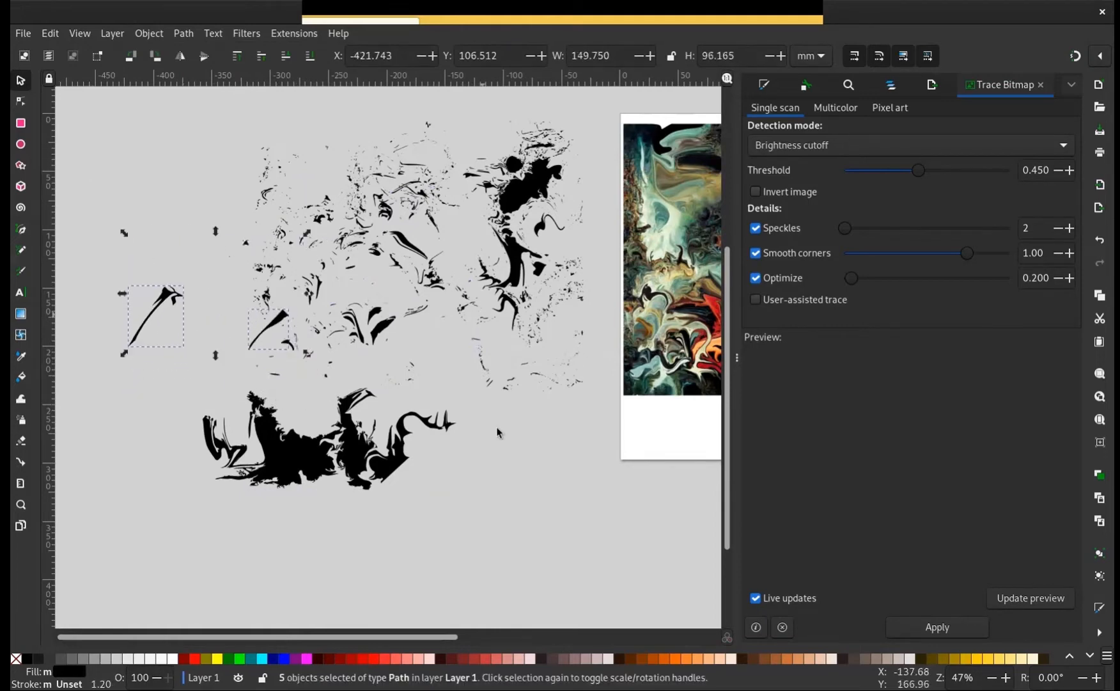
pyautogui.click(487, 428)
# Select the small fragments at the upper left of the tracing and enlarge them to about 226 by 216 mm
pyautogui.moveTo(413, 402); pyautogui.dragTo(533, 516)
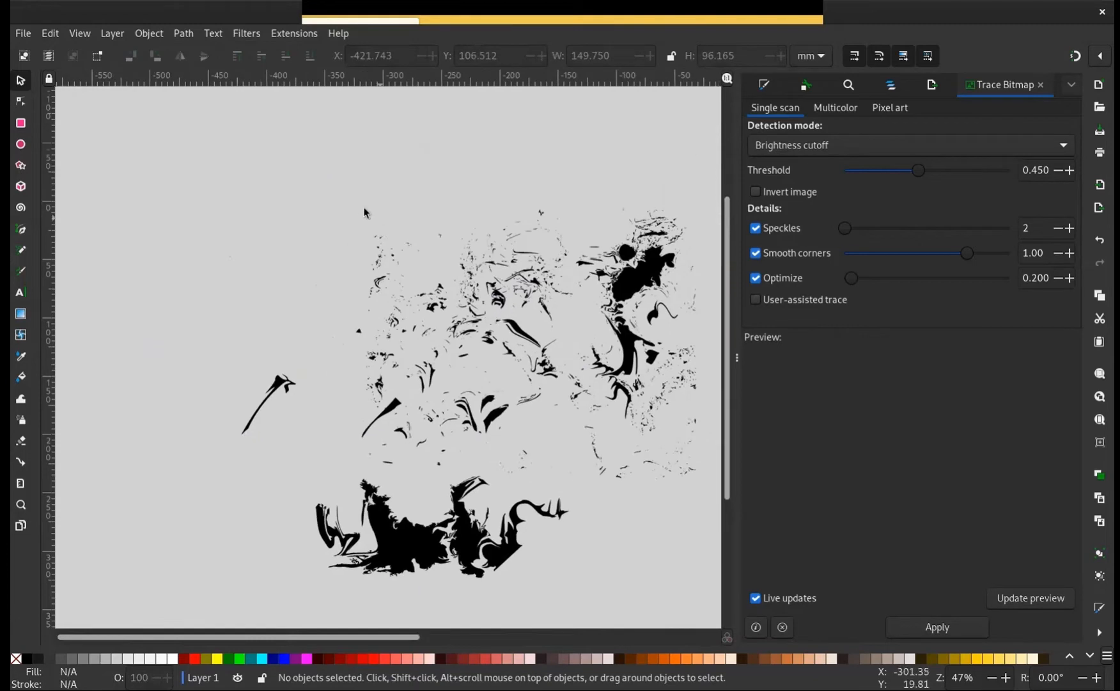
pyautogui.moveTo(342, 212); pyautogui.dragTo(433, 382)
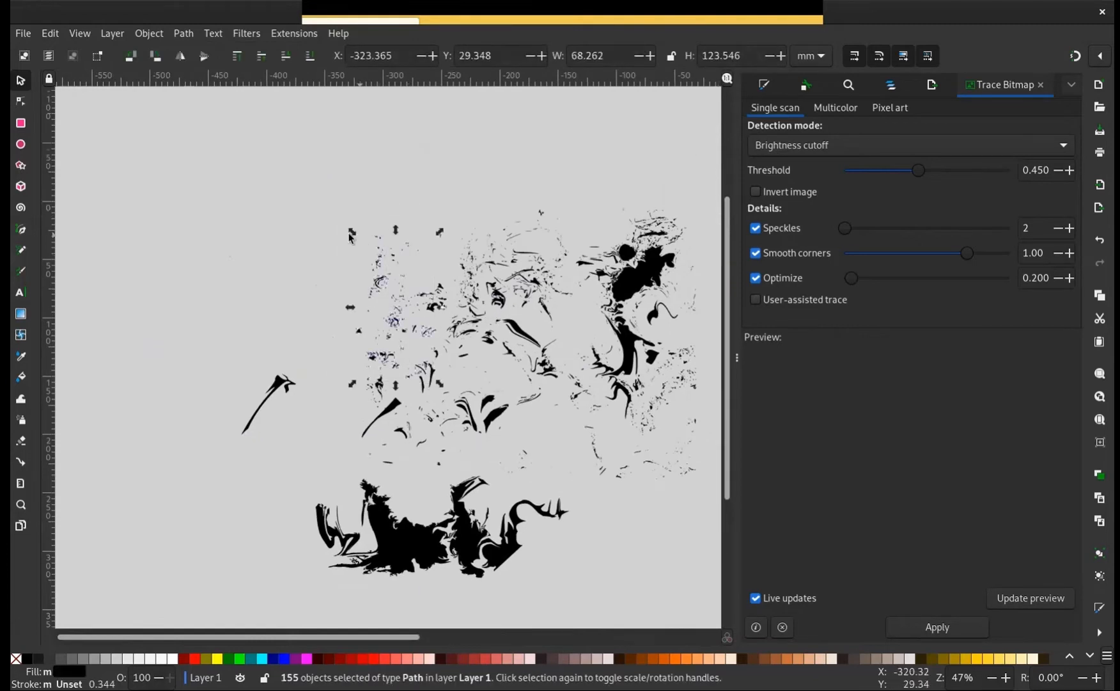
pyautogui.moveTo(349, 237); pyautogui.dragTo(165, 120)
pyautogui.click(143, 313)
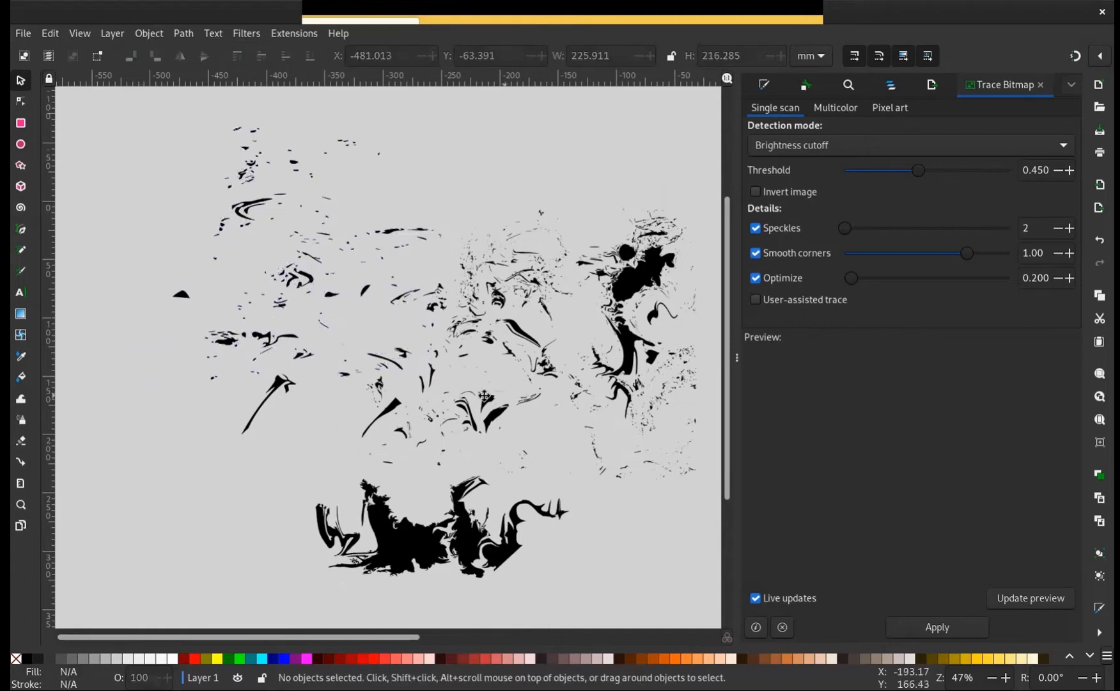
# Stretch the thin diagonal sliver at the middle of the tracing to about 42 mm wide
pyautogui.moveTo(431, 392)
pyautogui.mouseDown()
pyautogui.moveTo(333, 414)
pyautogui.moveTo(386, 421)
pyautogui.moveTo(395, 435)
pyautogui.mouseUp()
pyautogui.moveTo(437, 371); pyautogui.dragTo(352, 344)
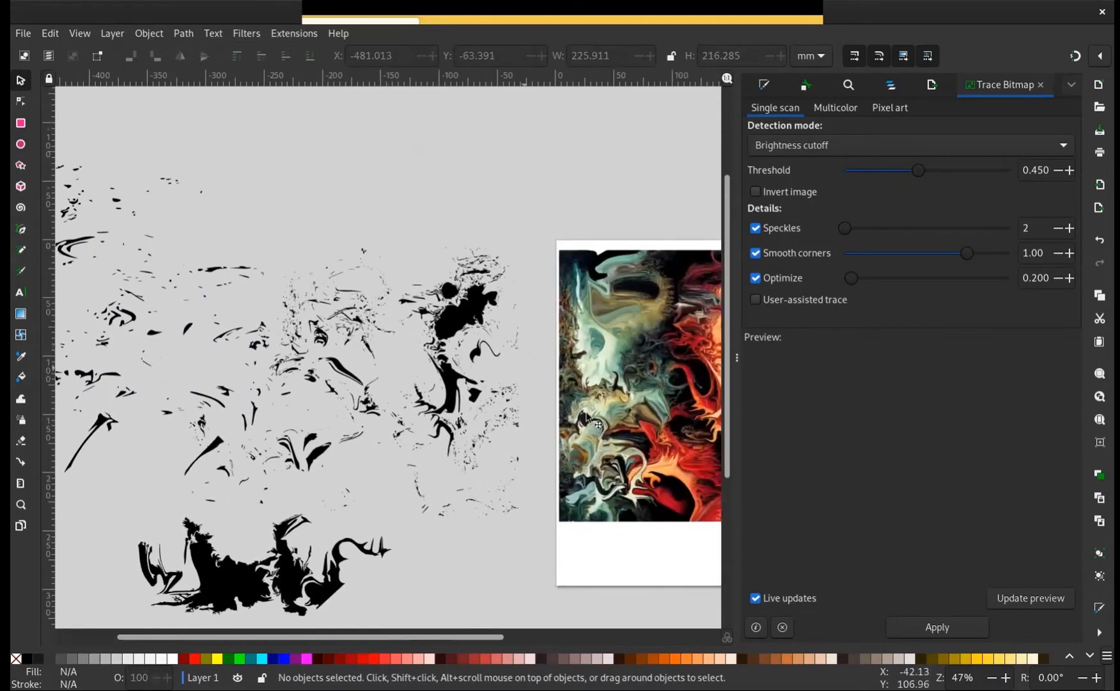
pyautogui.scroll(2, 587, 419)
pyautogui.scroll(1, 452, 416)
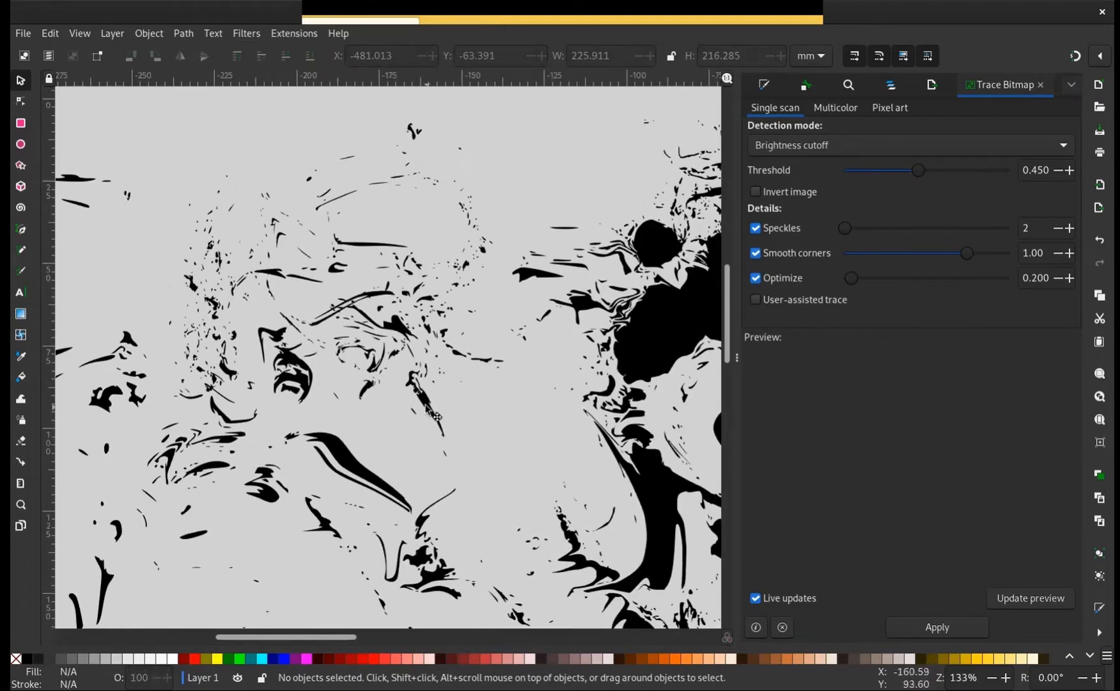
pyautogui.click(427, 409)
pyautogui.moveTo(448, 394); pyautogui.dragTo(521, 408)
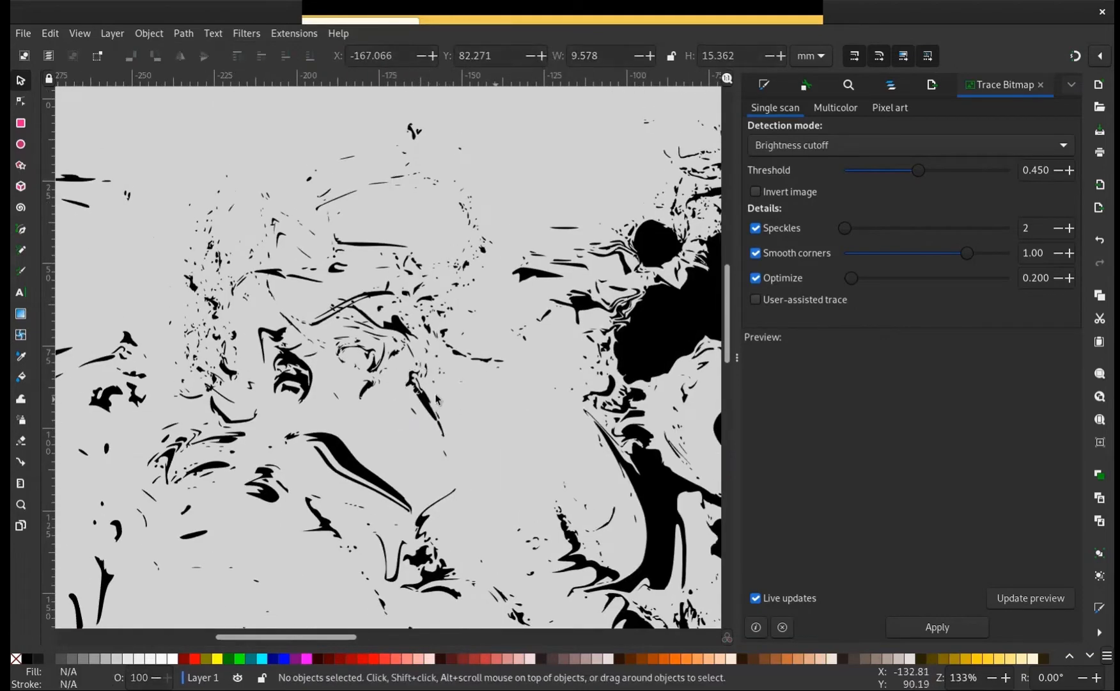
pyautogui.click(437, 399)
pyautogui.moveTo(453, 397); pyautogui.dragTo(551, 396)
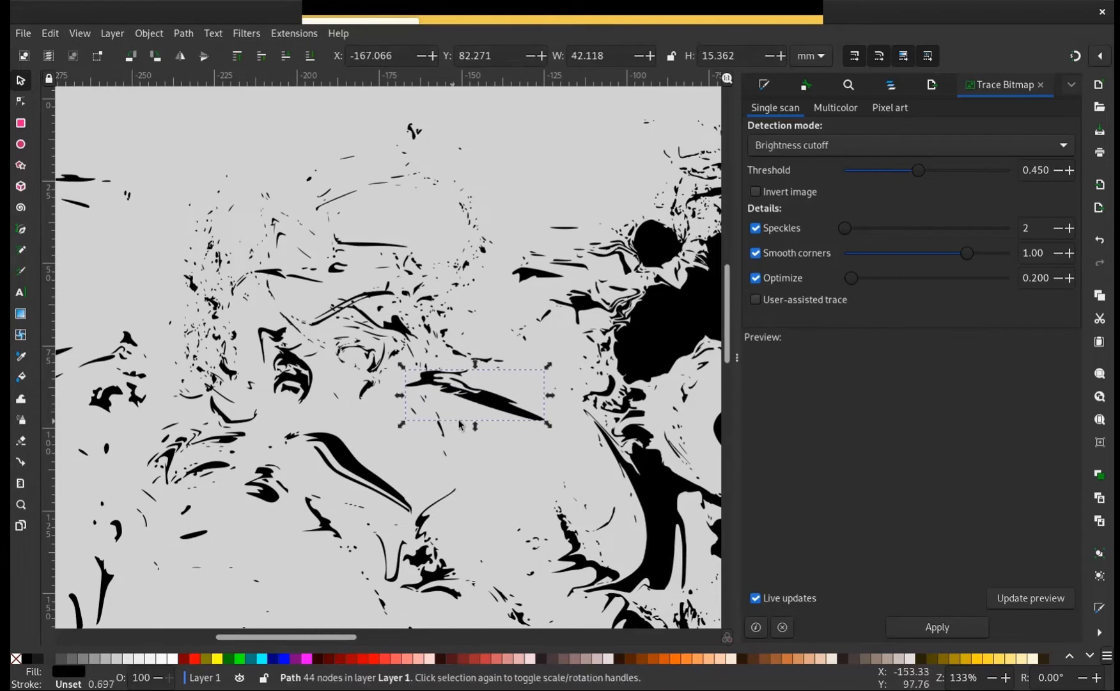
# Stretch the diagonal sliver taller, rotate it upright, and resize it to about 26 by 58 mm
pyautogui.moveTo(474, 426); pyautogui.dragTo(475, 543)
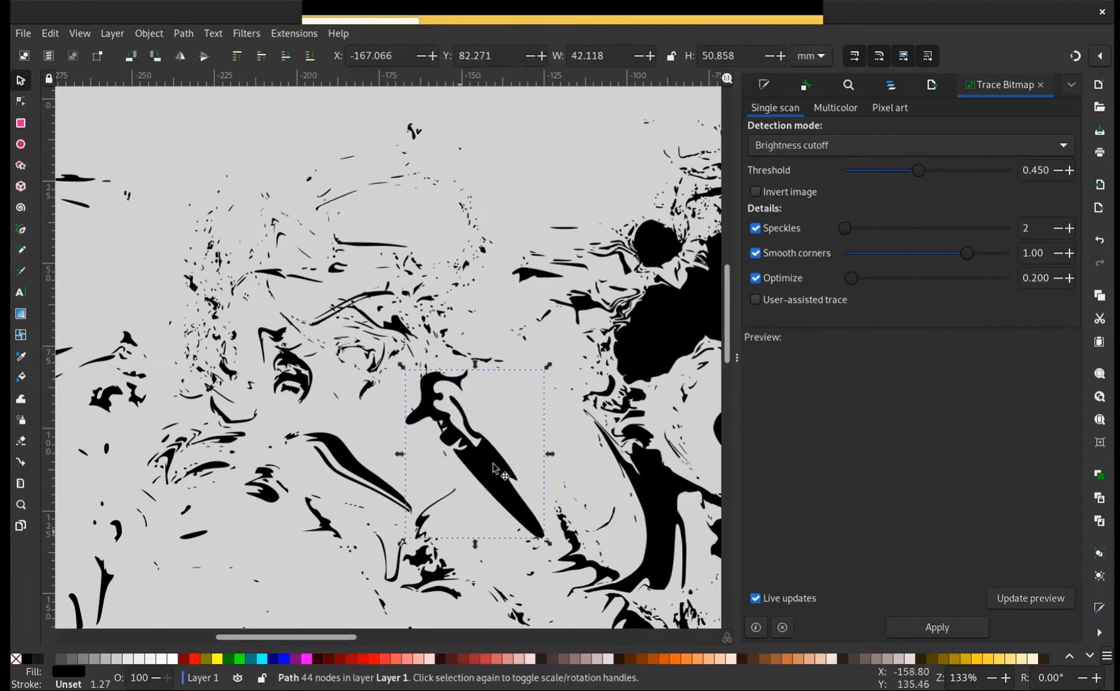
pyautogui.moveTo(494, 467); pyautogui.dragTo(522, 437)
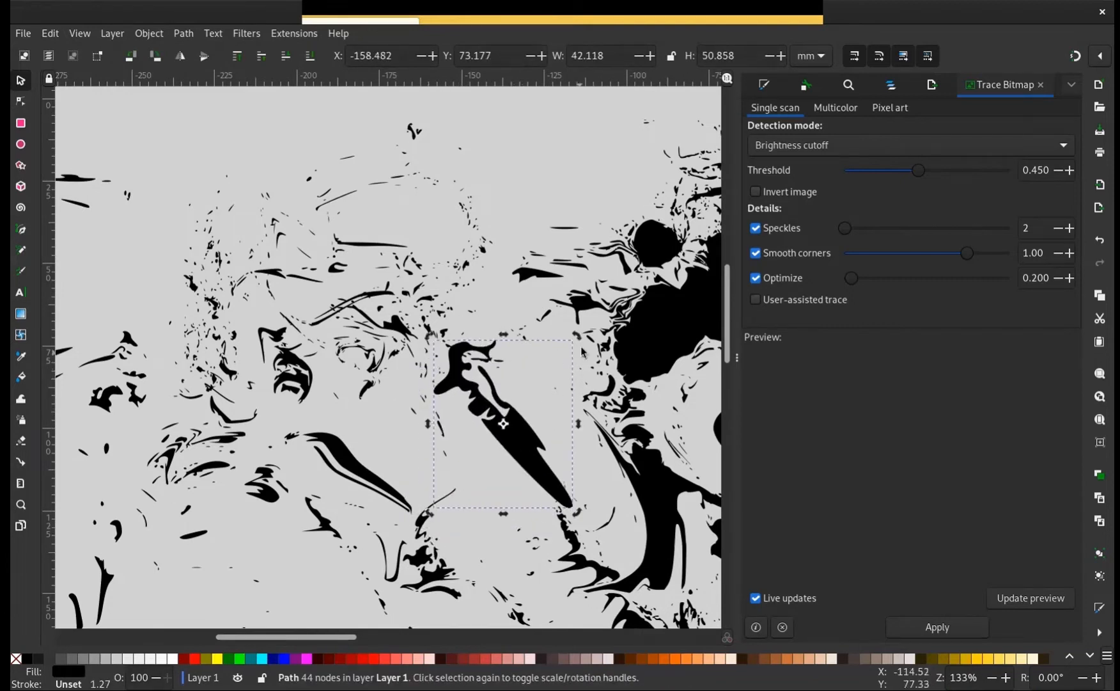
pyautogui.moveTo(578, 337); pyautogui.dragTo(548, 415)
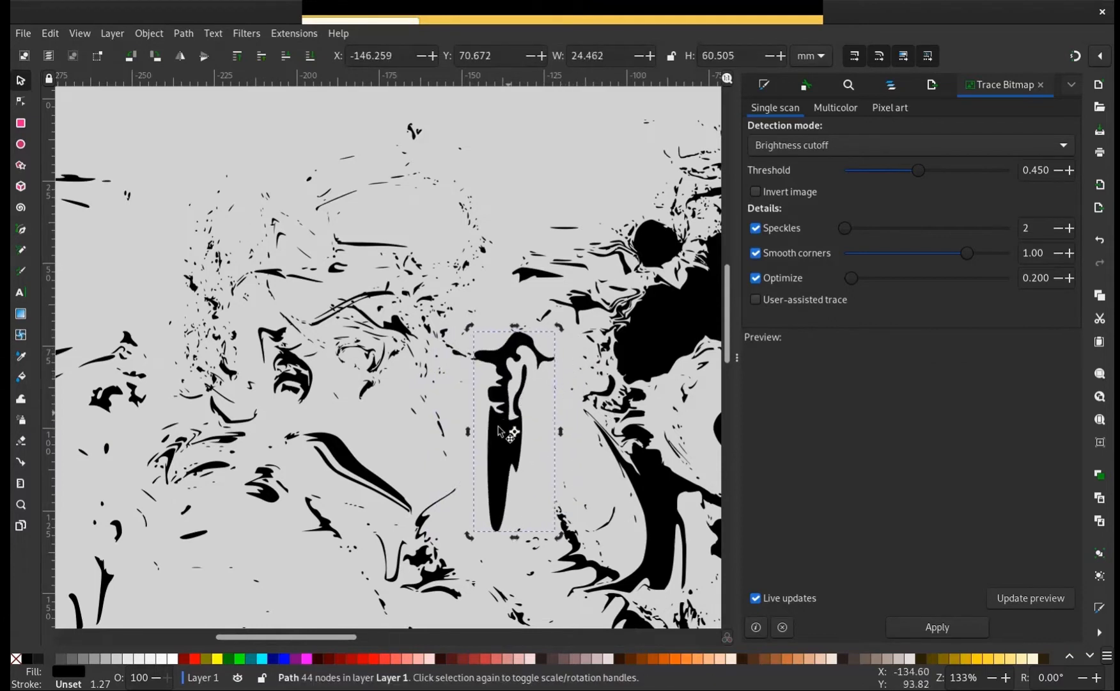
pyautogui.moveTo(559, 327); pyautogui.dragTo(534, 385)
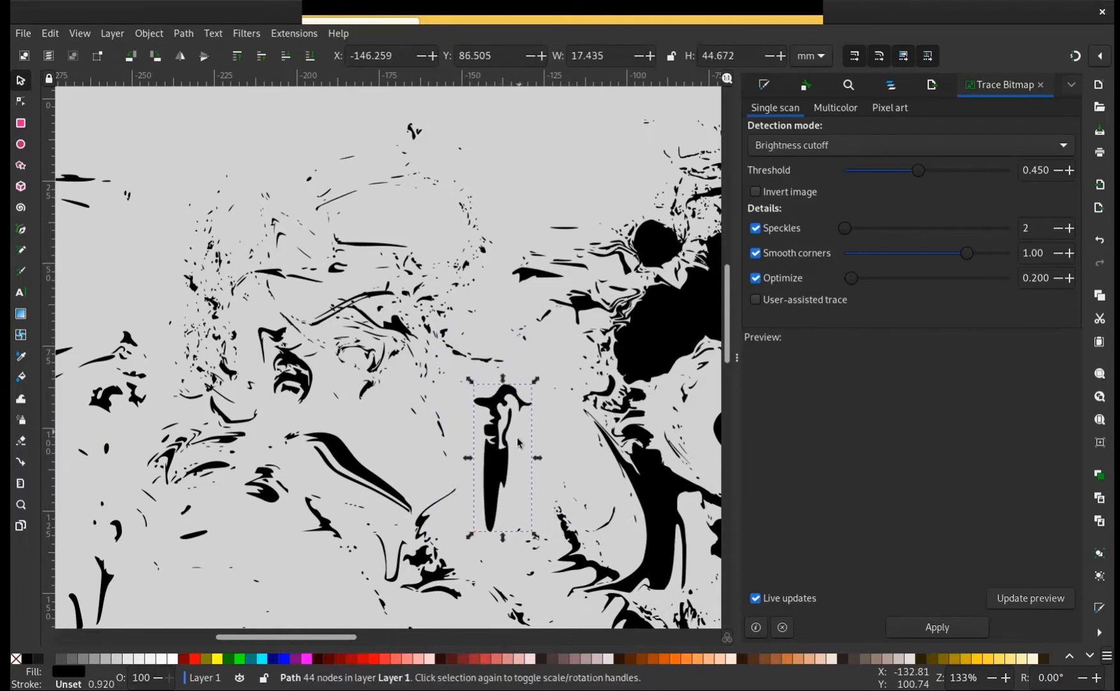
pyautogui.moveTo(537, 458); pyautogui.dragTo(559, 458)
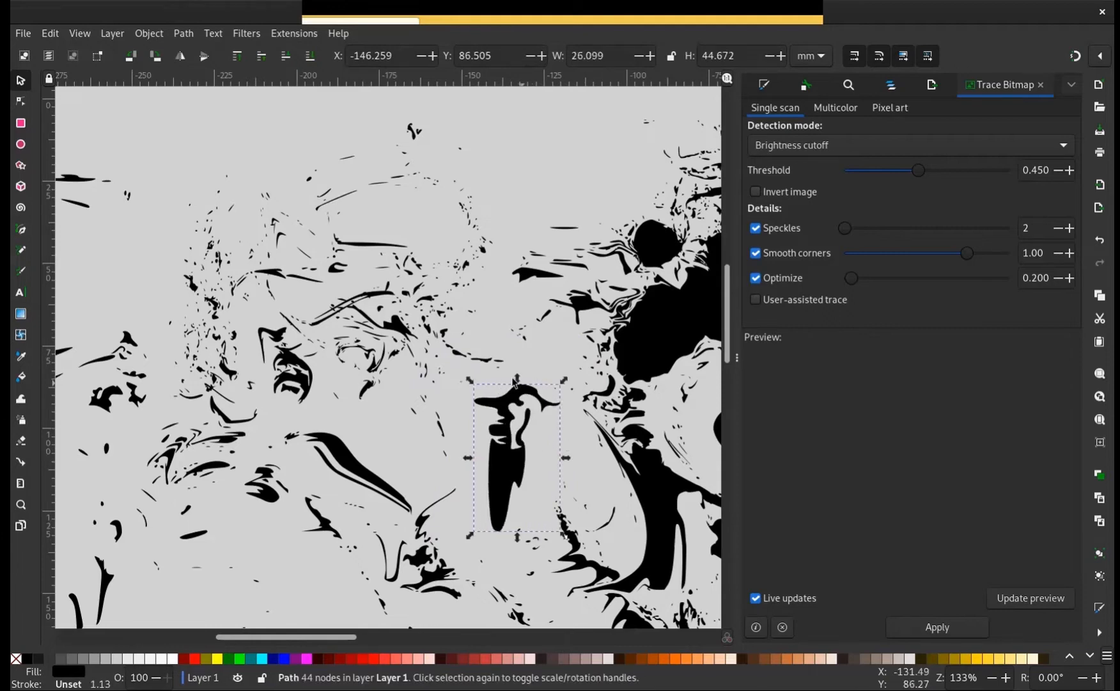
pyautogui.moveTo(517, 379); pyautogui.dragTo(517, 336)
# Move the upright shape onto the empty canvas above the tracing and fill it with orange
pyautogui.moveTo(498, 423); pyautogui.dragTo(173, 253)
pyautogui.moveTo(504, 333); pyautogui.dragTo(1055, 422)
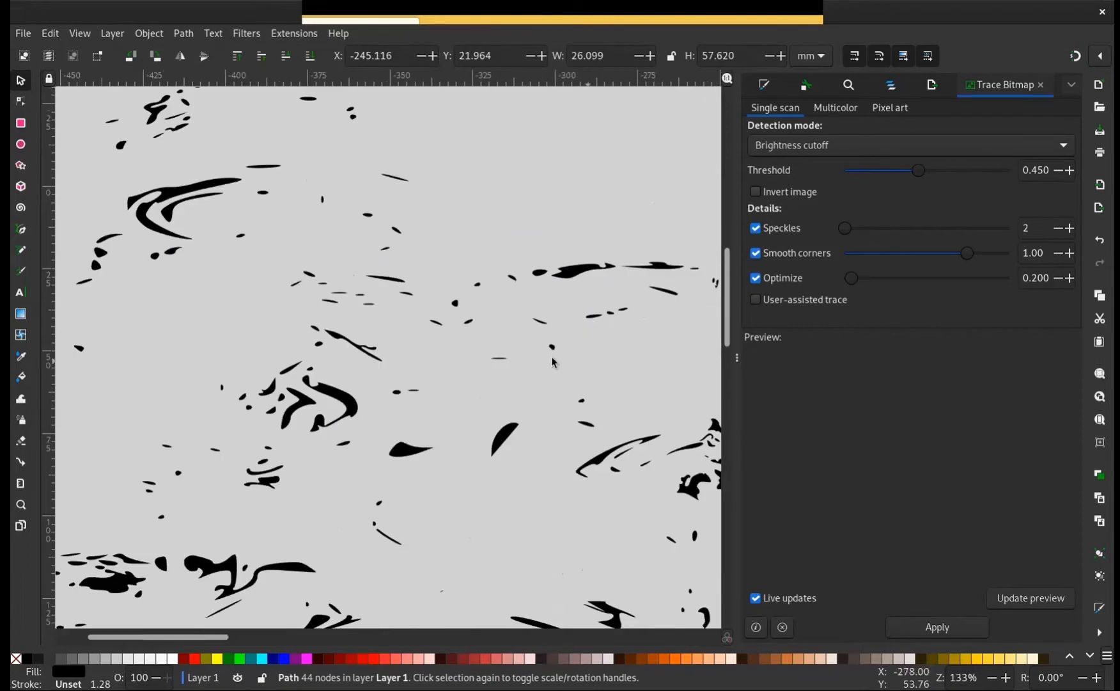
pyautogui.moveTo(401, 371); pyautogui.dragTo(33, 585)
pyautogui.moveTo(427, 558); pyautogui.dragTo(409, 270)
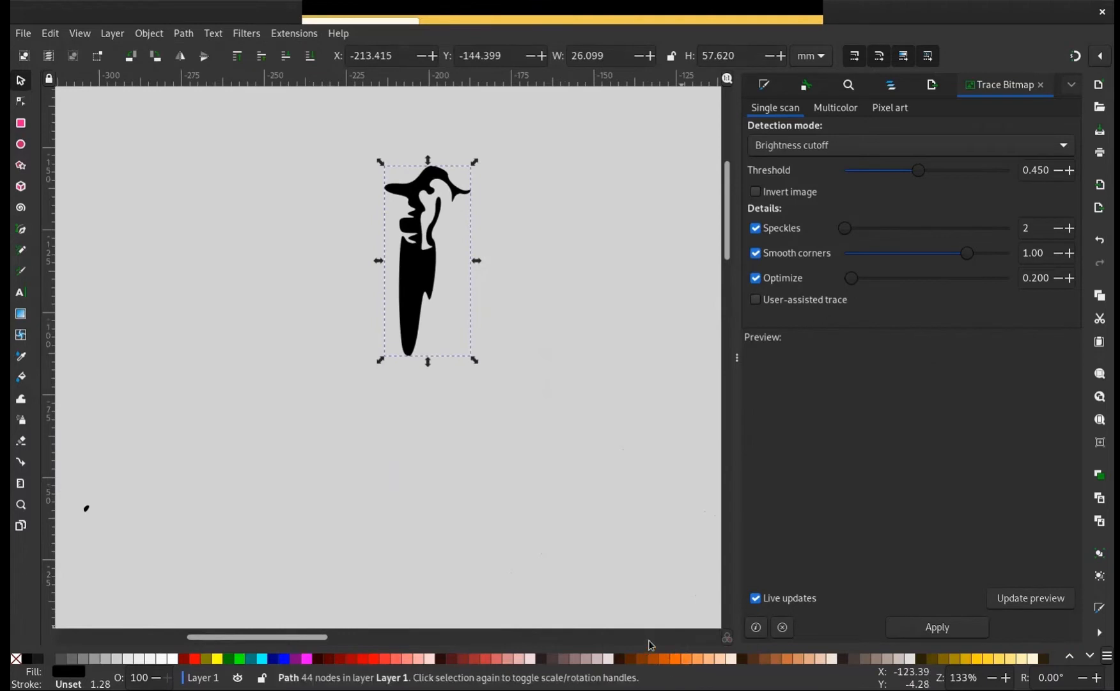
pyautogui.click(668, 660)
pyautogui.scroll(4, 382, 322)
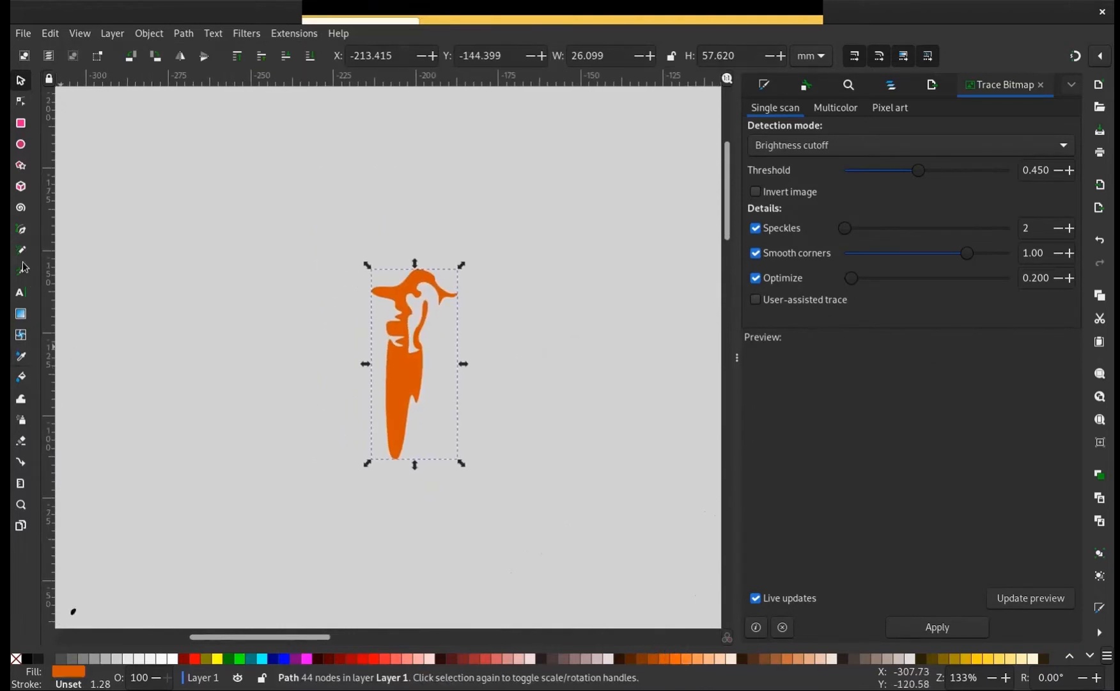
# With the Calligraphy tool, sketch a tapering black outline with a curved upper rim around the orange shape's lower body
pyautogui.press('c')
pyautogui.scroll(2, 380, 382)
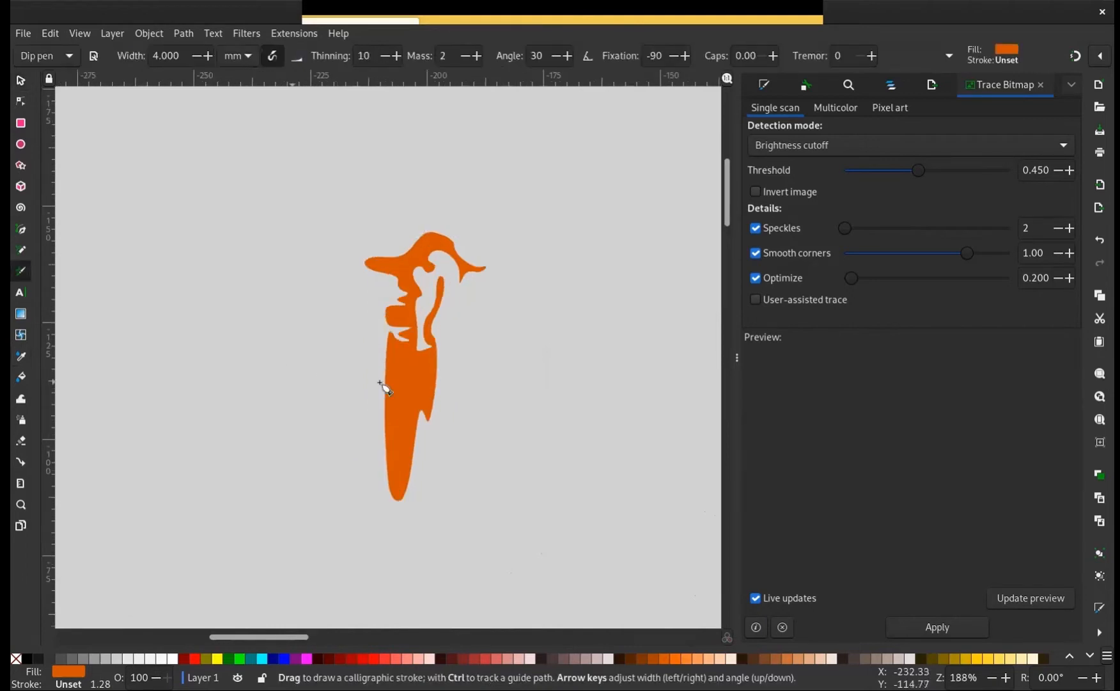
pyautogui.moveTo(331, 295)
pyautogui.mouseDown()
pyautogui.moveTo(386, 323)
pyautogui.moveTo(430, 307)
pyautogui.mouseUp()
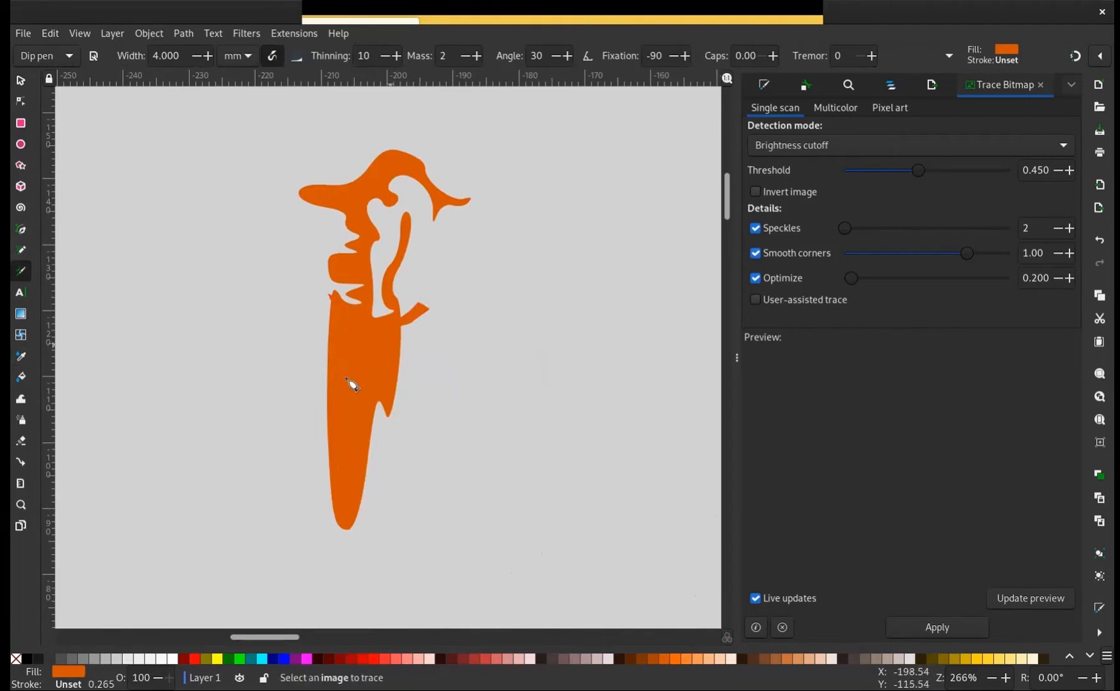
pyautogui.click(25, 659)
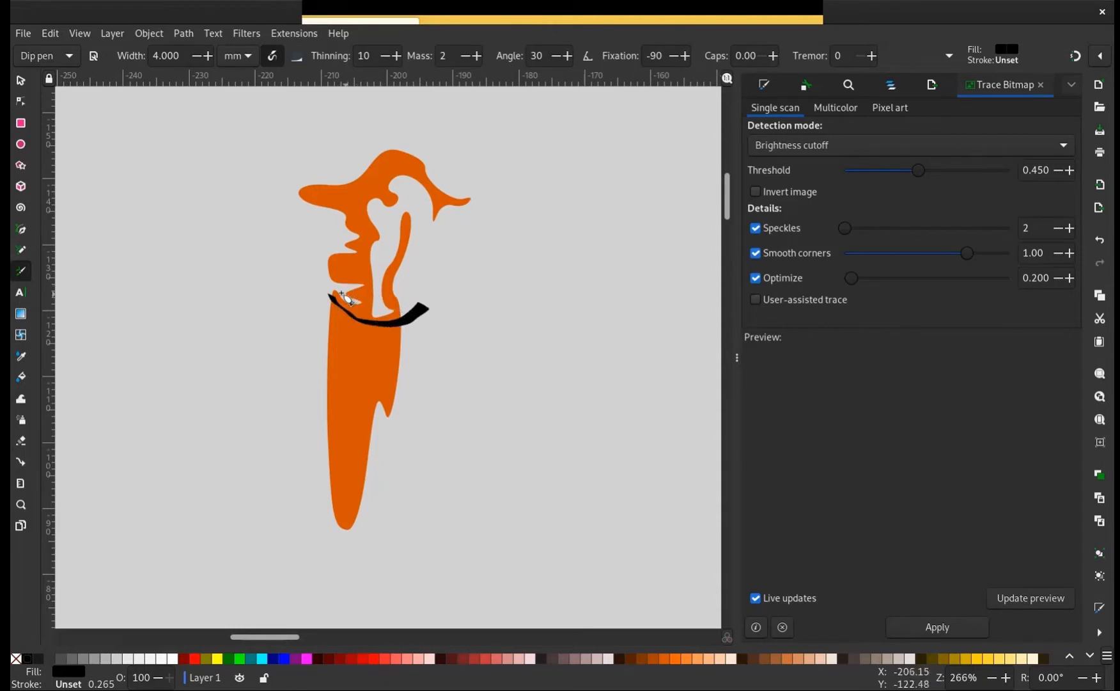
pyautogui.moveTo(328, 293)
pyautogui.mouseDown()
pyautogui.moveTo(422, 298)
pyautogui.moveTo(409, 381)
pyautogui.moveTo(360, 512)
pyautogui.moveTo(328, 520)
pyautogui.moveTo(313, 427)
pyautogui.moveTo(350, 288)
pyautogui.mouseUp()
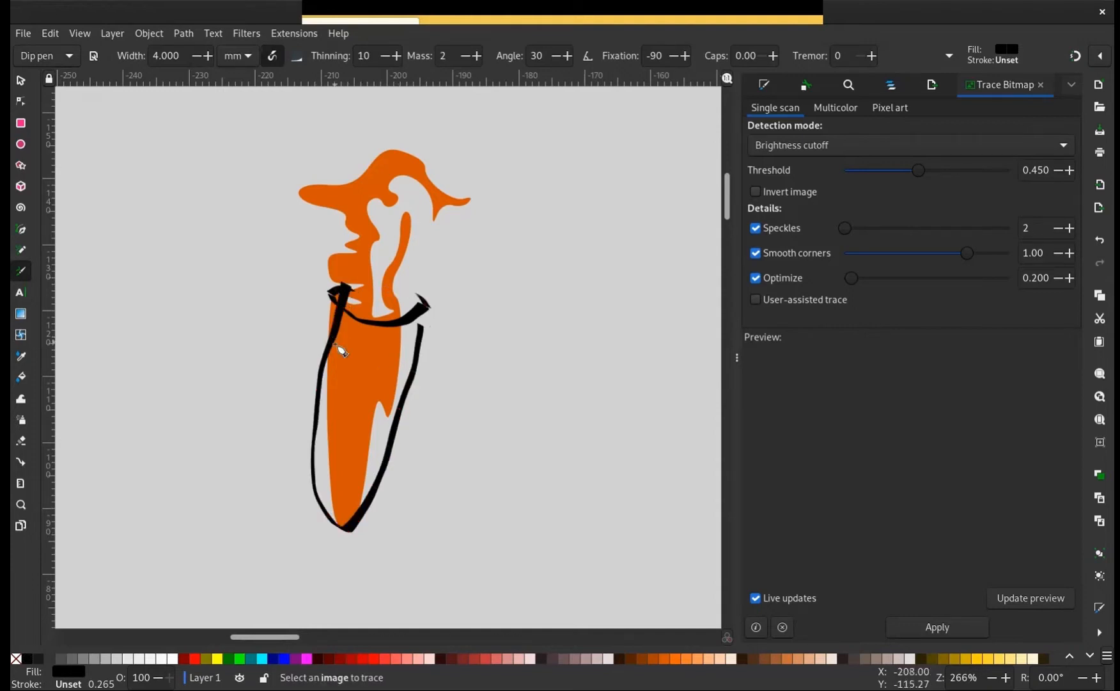
# Draw five curved black calligraphic bands across the orange shape's lower body
pyautogui.moveTo(329, 364); pyautogui.dragTo(401, 380)
pyautogui.moveTo(316, 397); pyautogui.dragTo(404, 415)
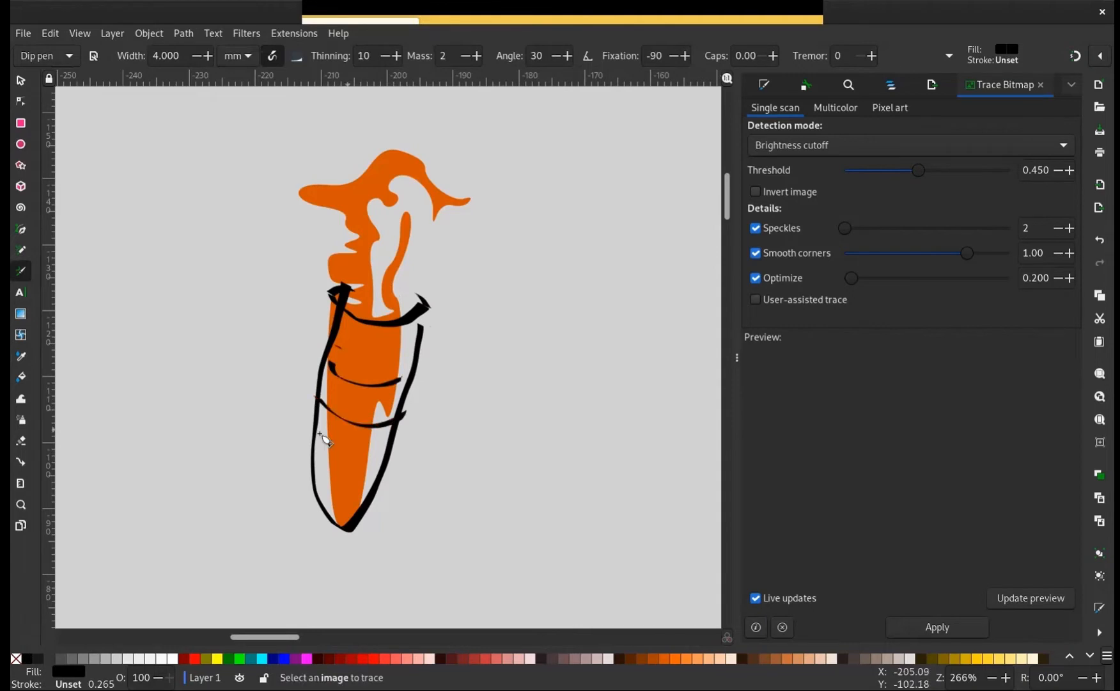
pyautogui.moveTo(300, 432)
pyautogui.mouseDown()
pyautogui.moveTo(374, 456)
pyautogui.moveTo(394, 448)
pyautogui.mouseUp()
pyautogui.moveTo(313, 471)
pyautogui.mouseDown()
pyautogui.moveTo(344, 485)
pyautogui.moveTo(388, 481)
pyautogui.mouseUp()
pyautogui.moveTo(348, 342); pyautogui.dragTo(435, 334)
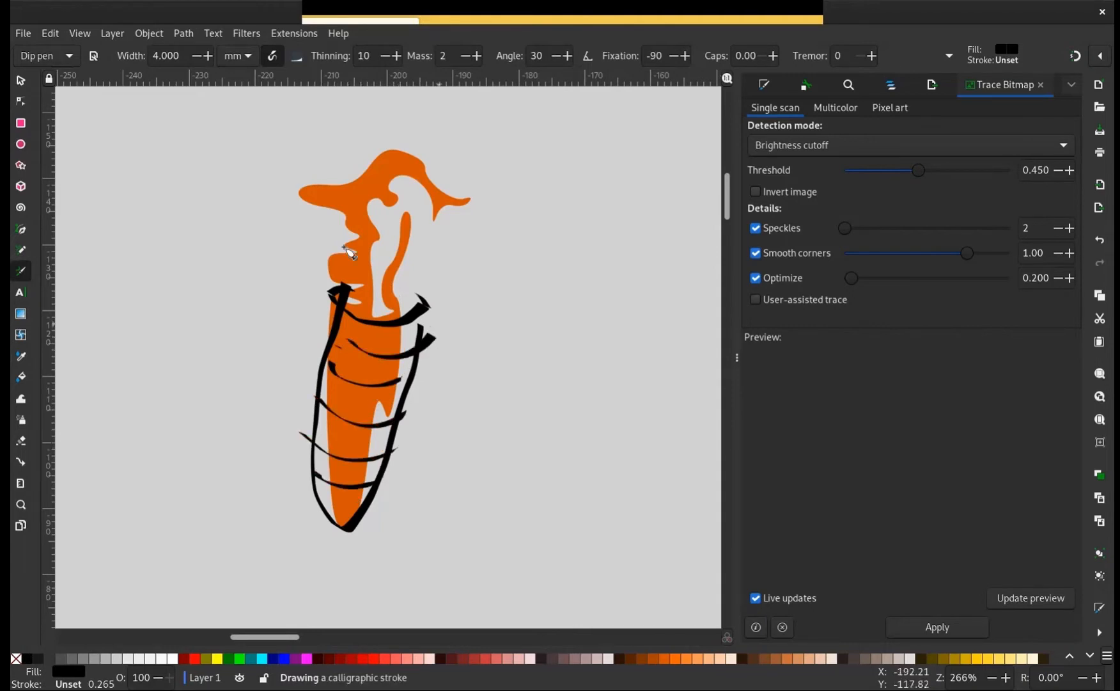
# Move the black calligraphic strokes off the orange shape and delete them
pyautogui.click(15, 82)
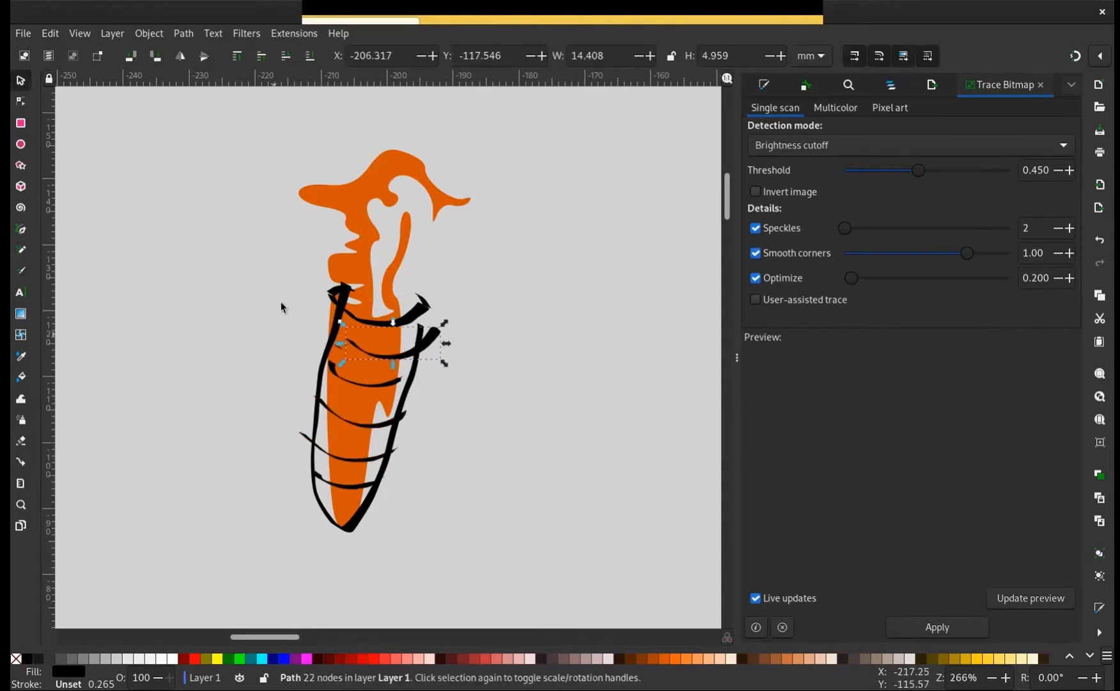
pyautogui.moveTo(289, 263)
pyautogui.mouseDown()
pyautogui.moveTo(403, 477)
pyautogui.moveTo(489, 562)
pyautogui.mouseUp()
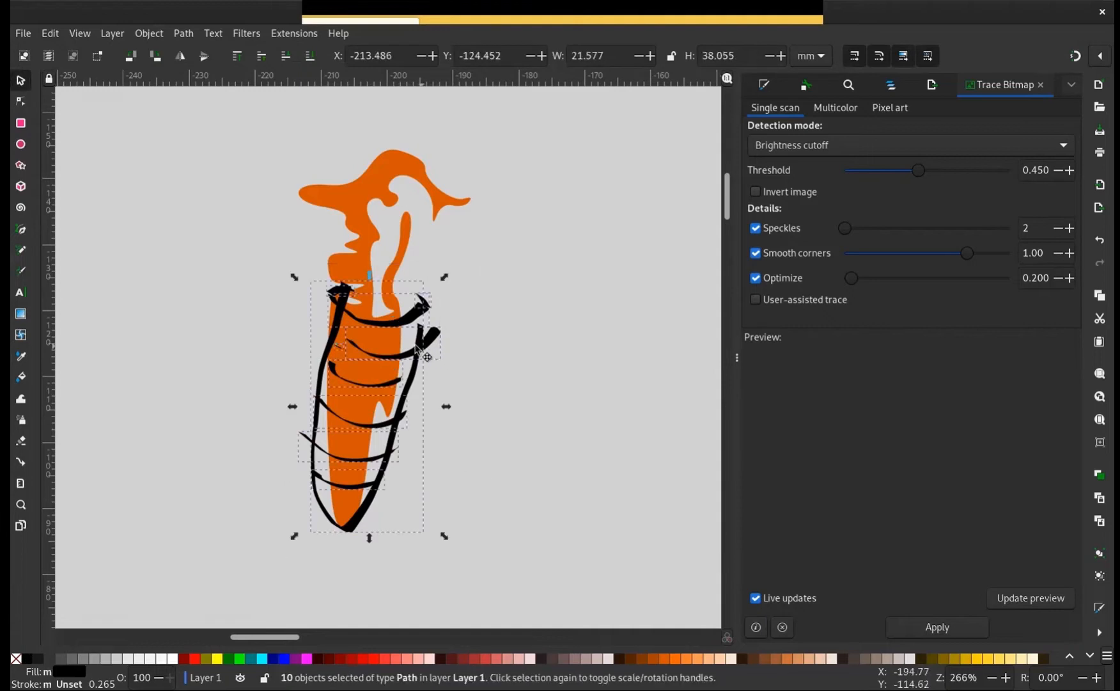
pyautogui.moveTo(415, 348); pyautogui.dragTo(349, 347)
pyautogui.click(344, 532)
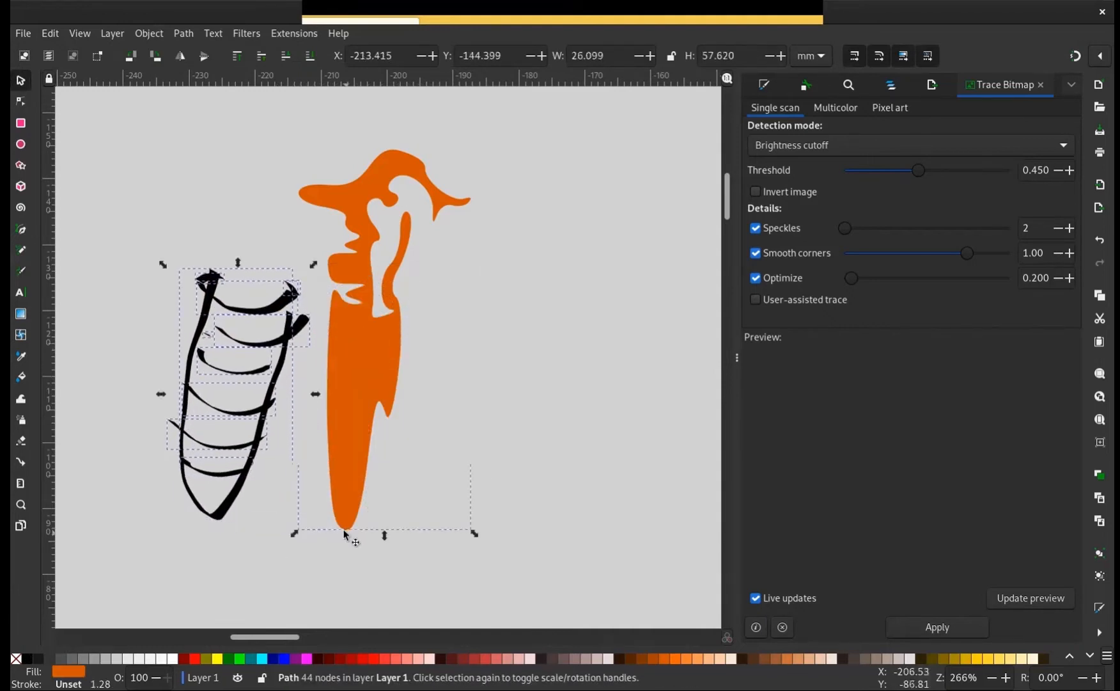
pyautogui.click(339, 554)
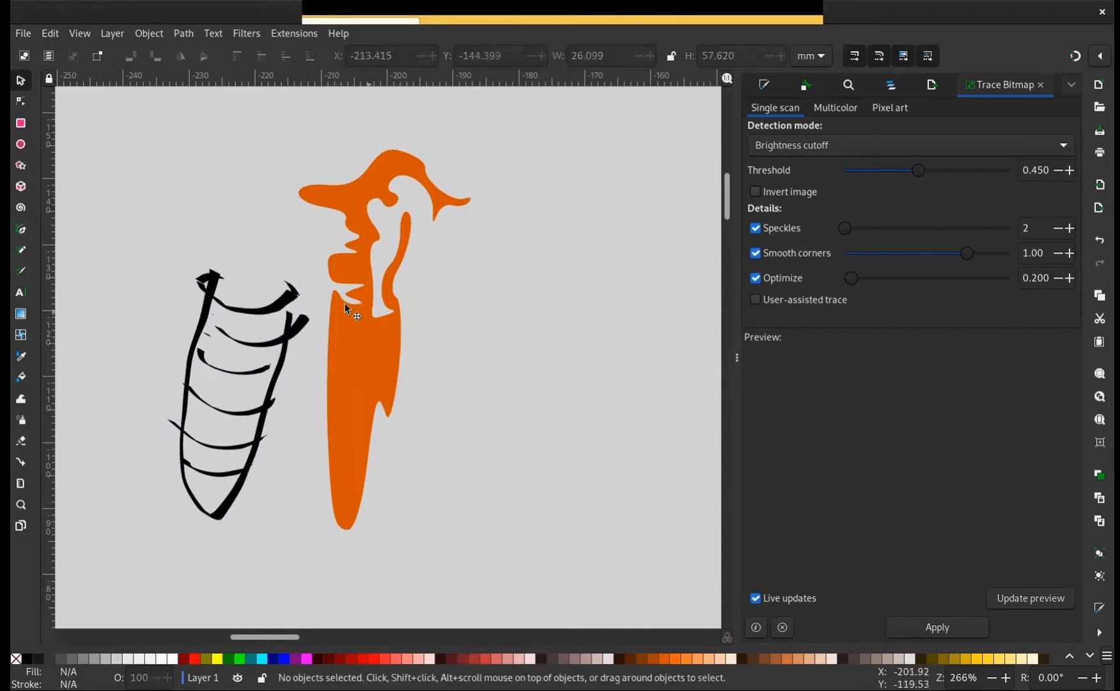
pyautogui.moveTo(412, 326); pyautogui.dragTo(454, 401)
pyautogui.moveTo(459, 339); pyautogui.dragTo(435, 317)
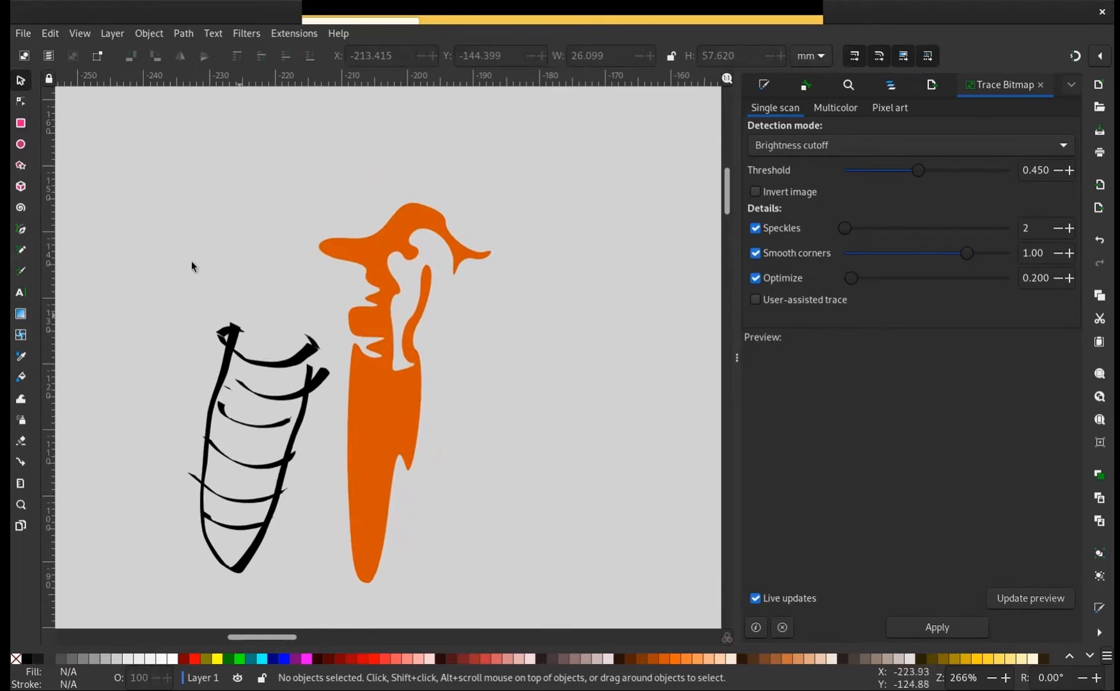
pyautogui.moveTo(182, 254)
pyautogui.mouseDown()
pyautogui.moveTo(283, 567)
pyautogui.moveTo(323, 604)
pyautogui.moveTo(332, 563)
pyautogui.mouseUp()
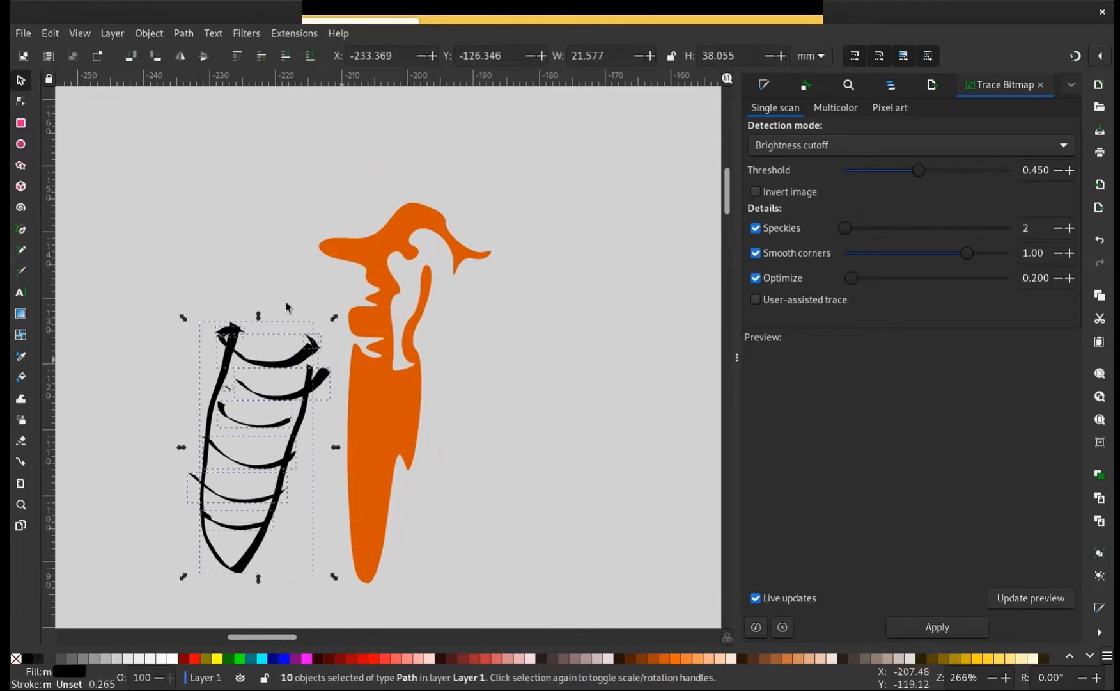
pyautogui.press('Delete')
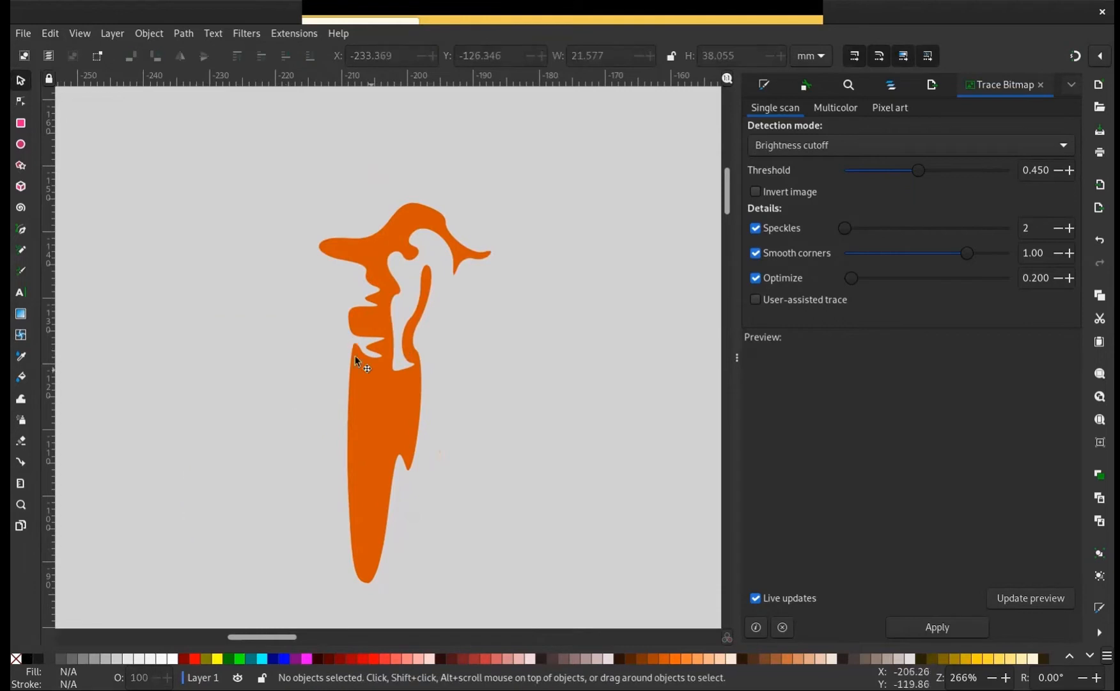
# Rotate the orange shape a quarter turn clockwise and place it between the traced fragments and the castle-like silhouette
pyautogui.click(378, 373)
pyautogui.click(378, 373)
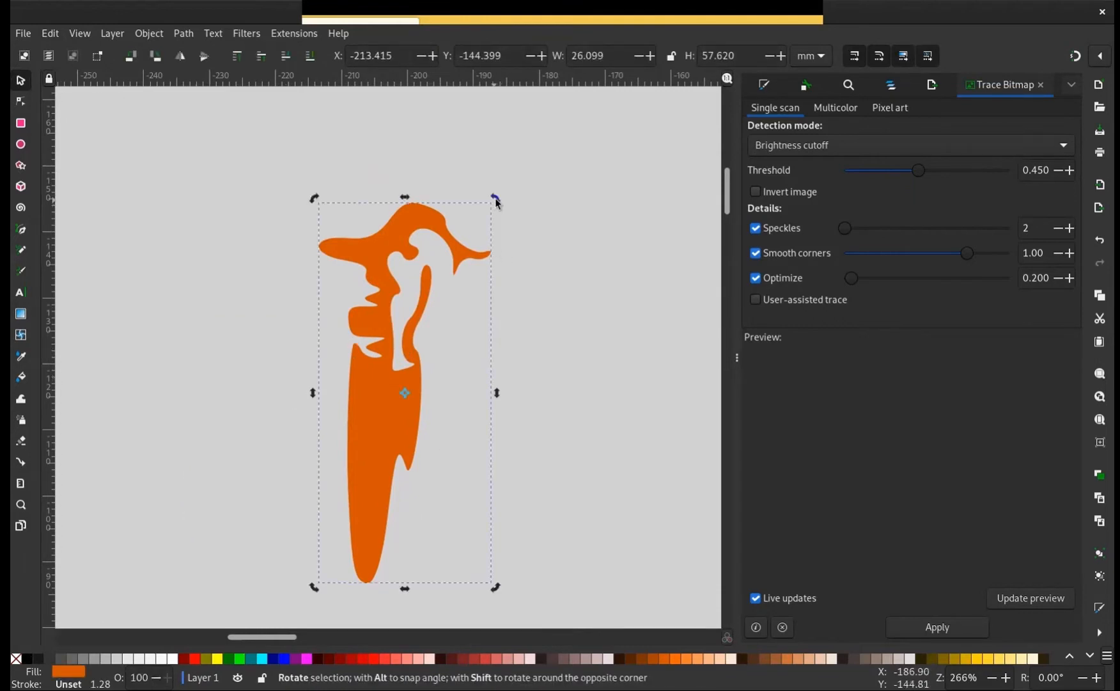
pyautogui.moveTo(497, 202); pyautogui.dragTo(520, 439)
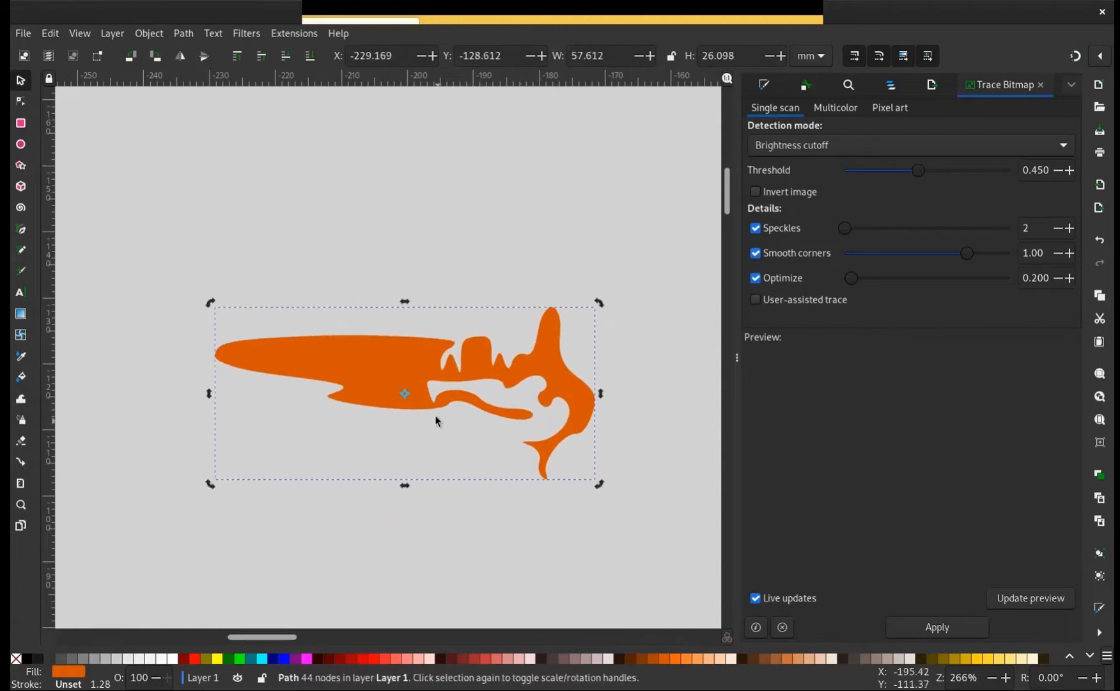
pyautogui.press('-')
pyautogui.press('-')
pyautogui.press('-')
pyautogui.press('-')
pyautogui.press('-')
pyautogui.press('-')
pyautogui.press('-')
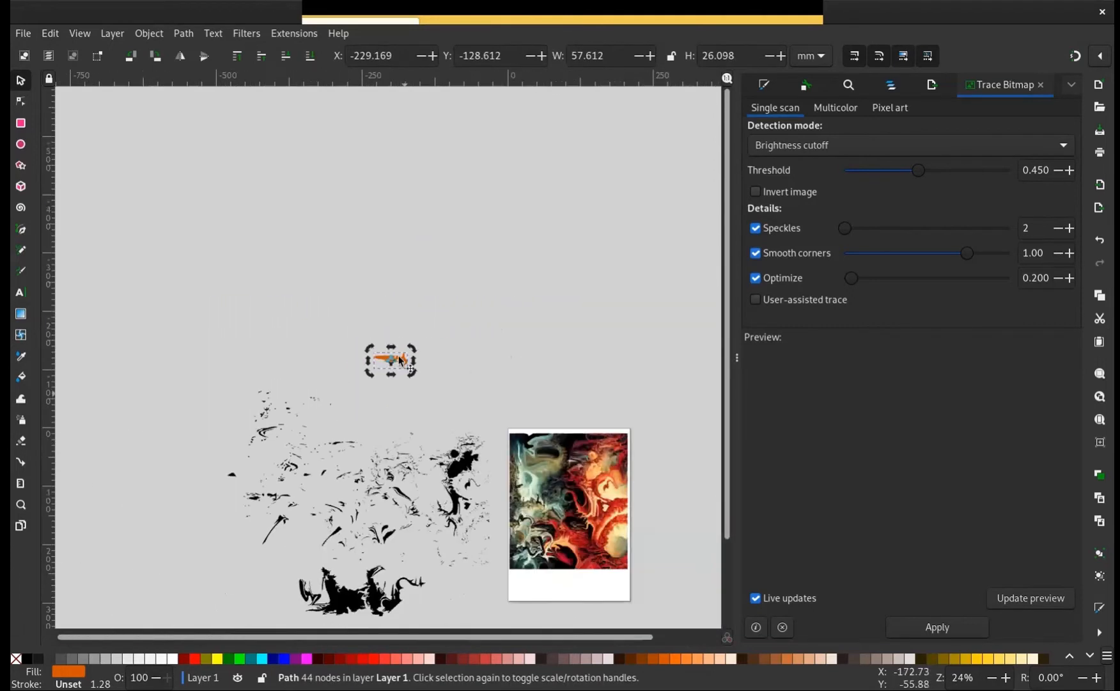
pyautogui.moveTo(398, 360)
pyautogui.mouseDown()
pyautogui.moveTo(377, 455)
pyautogui.moveTo(393, 555)
pyautogui.mouseUp()
pyautogui.scroll(-4, 480, 499)
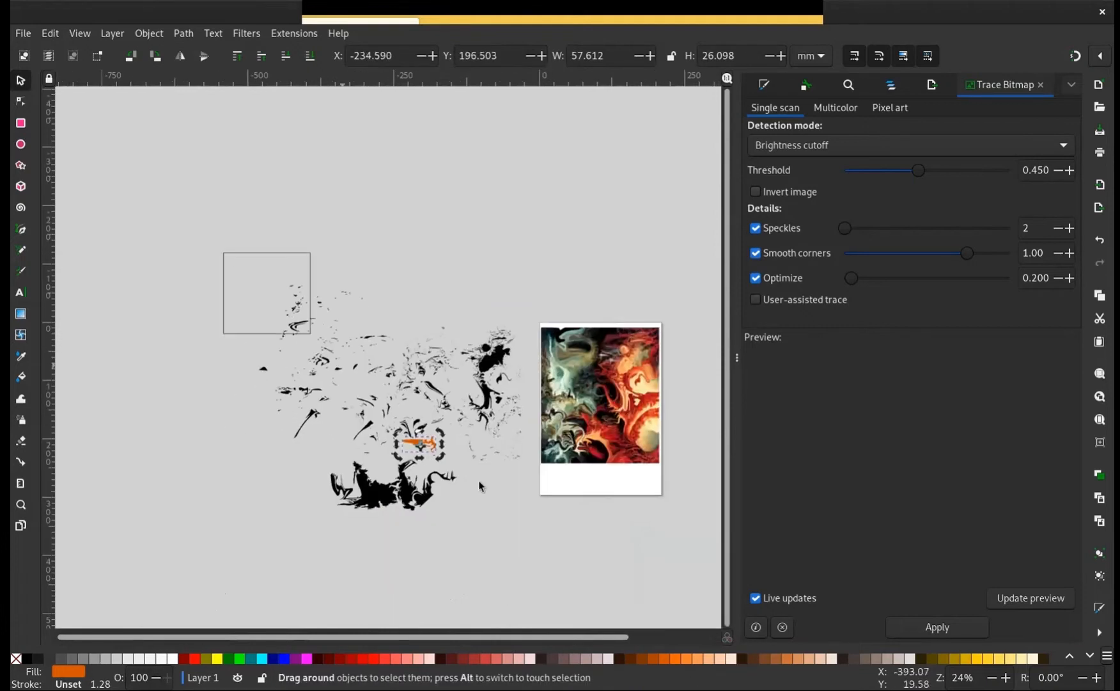
# Shrink all the traced pieces together, and move groups of them so they cluster more tightly
pyautogui.moveTo(481, 486)
pyautogui.mouseDown()
pyautogui.moveTo(546, 576)
pyautogui.moveTo(508, 552)
pyautogui.moveTo(519, 510)
pyautogui.moveTo(442, 451)
pyautogui.moveTo(389, 384)
pyautogui.mouseUp()
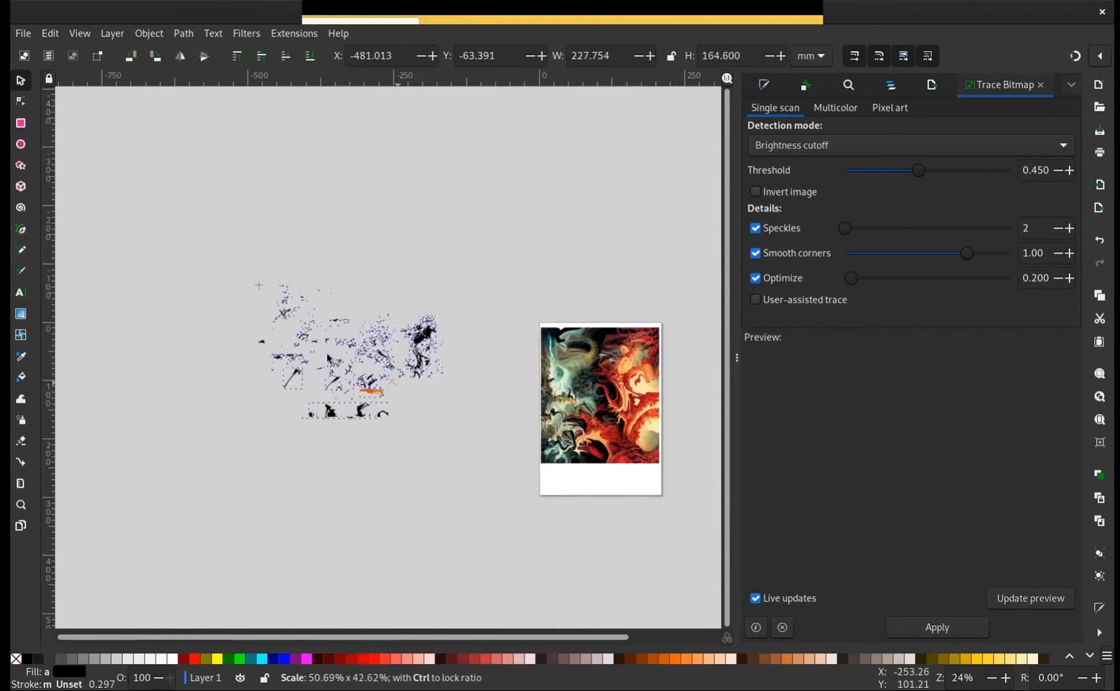
pyautogui.moveTo(327, 355); pyautogui.dragTo(343, 359)
pyautogui.moveTo(224, 237)
pyautogui.mouseDown()
pyautogui.moveTo(274, 244)
pyautogui.moveTo(288, 347)
pyautogui.moveTo(314, 367)
pyautogui.mouseUp()
pyautogui.moveTo(290, 307); pyautogui.dragTo(368, 347)
pyautogui.moveTo(252, 307); pyautogui.dragTo(339, 419)
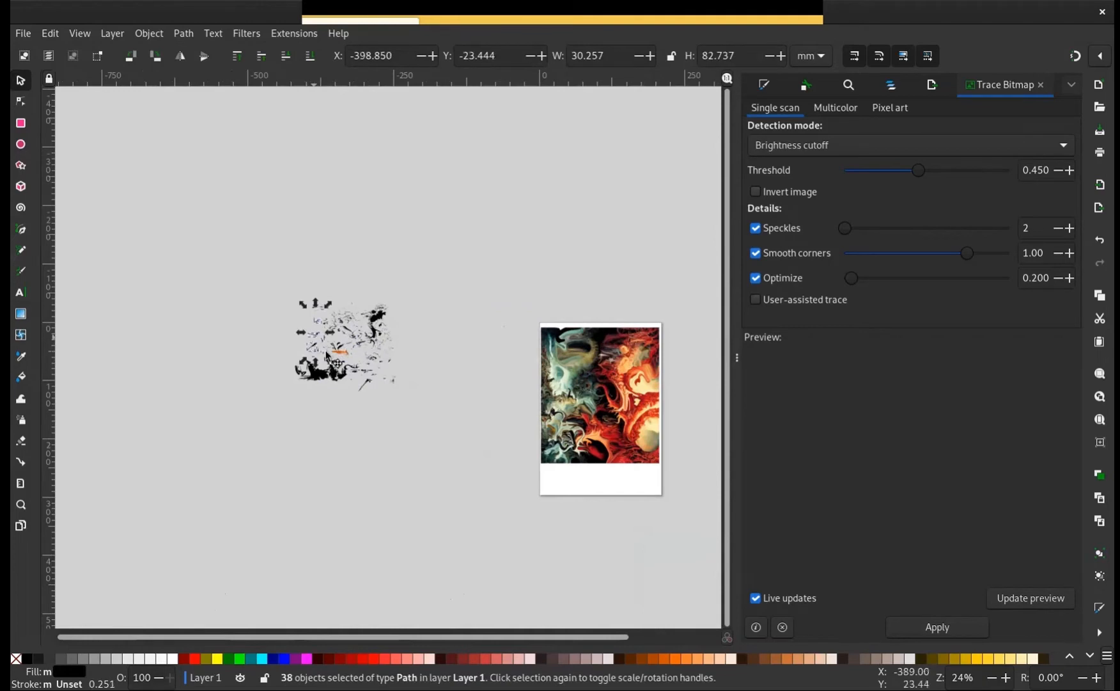
pyautogui.moveTo(318, 340); pyautogui.dragTo(380, 368)
pyautogui.moveTo(369, 375)
pyautogui.mouseDown()
pyautogui.moveTo(301, 437)
pyautogui.moveTo(285, 359)
pyautogui.mouseUp()
# Select all the clustered pieces and move them right beside the page with the painting
pyautogui.moveTo(221, 309)
pyautogui.mouseDown()
pyautogui.moveTo(349, 498)
pyautogui.moveTo(368, 433)
pyautogui.mouseUp()
pyautogui.moveTo(309, 374)
pyautogui.mouseDown()
pyautogui.moveTo(426, 438)
pyautogui.moveTo(451, 465)
pyautogui.moveTo(446, 455)
pyautogui.mouseUp()
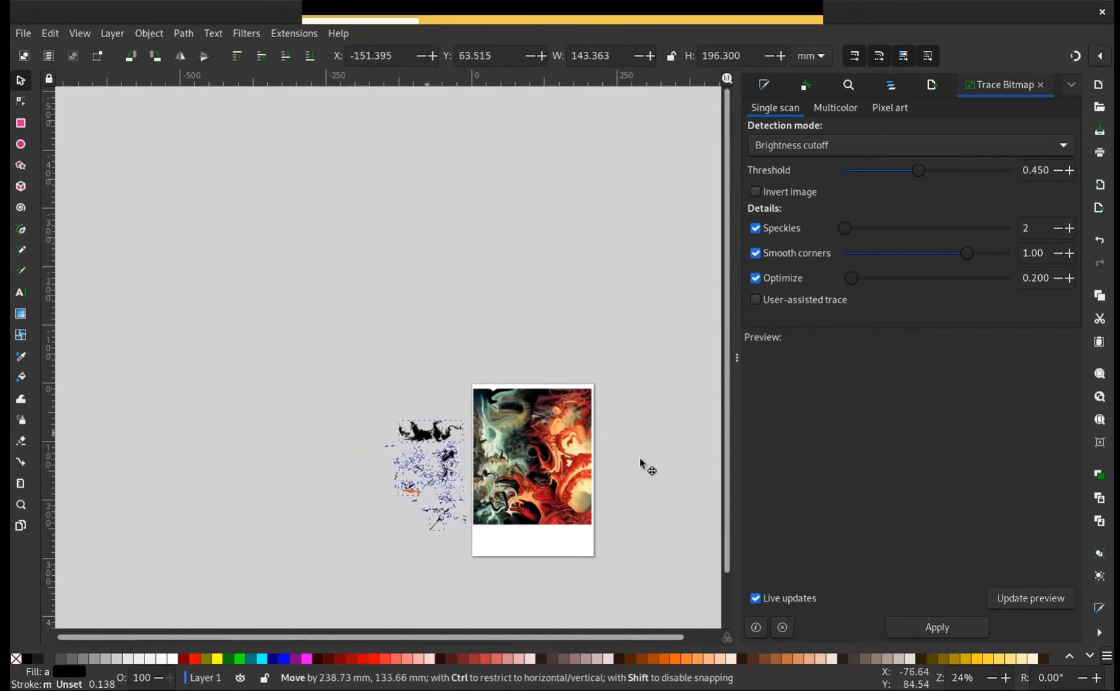
pyautogui.click(643, 456)
# Trace the painting in a single scan by brightness cutoff at threshold 0.450, and delete the new trace
pyautogui.moveTo(582, 457); pyautogui.dragTo(480, 389)
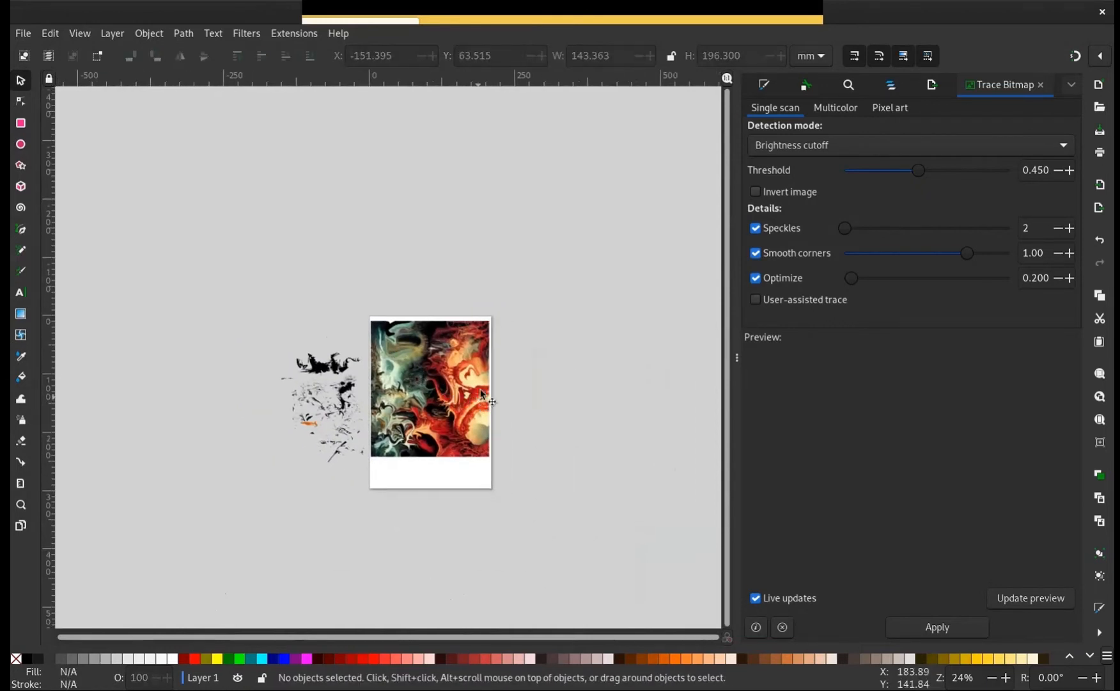
pyautogui.press('+')
pyautogui.press('+')
pyautogui.press('+')
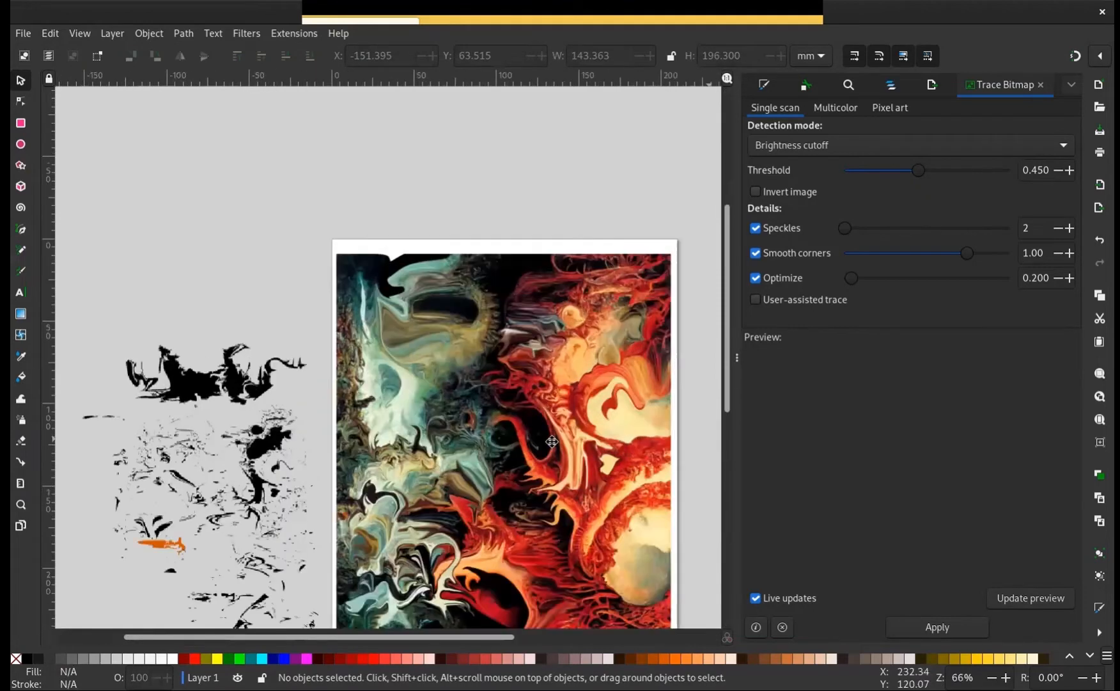
pyautogui.moveTo(552, 442); pyautogui.dragTo(347, 366)
pyautogui.hscroll(4, 348, 365)
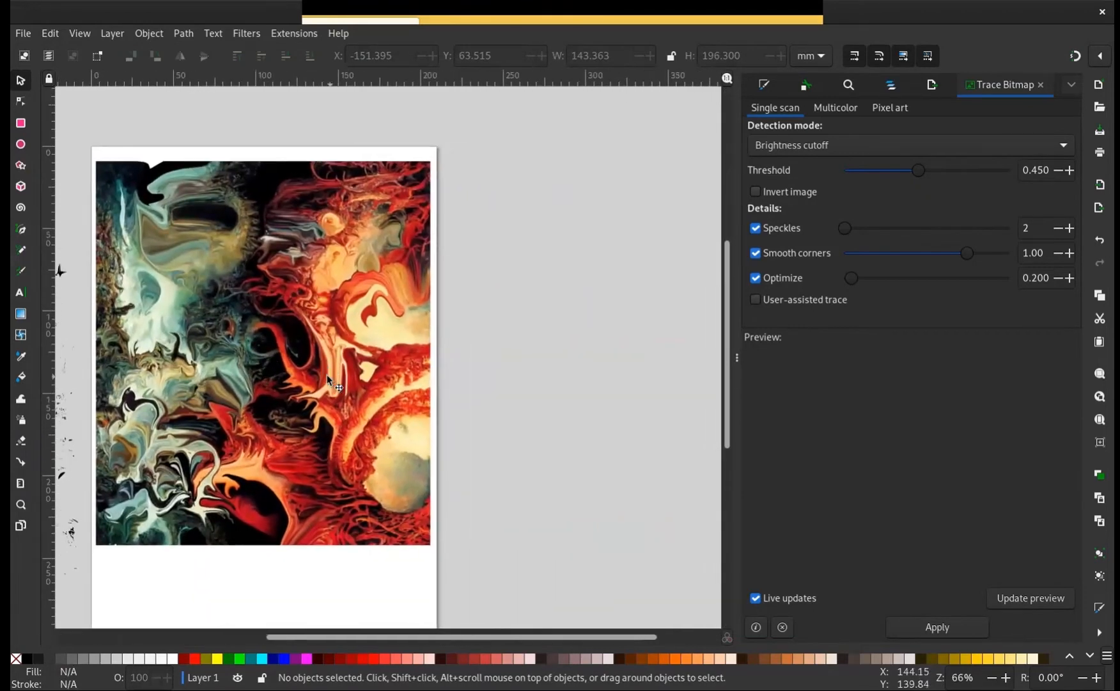
pyautogui.click(326, 373)
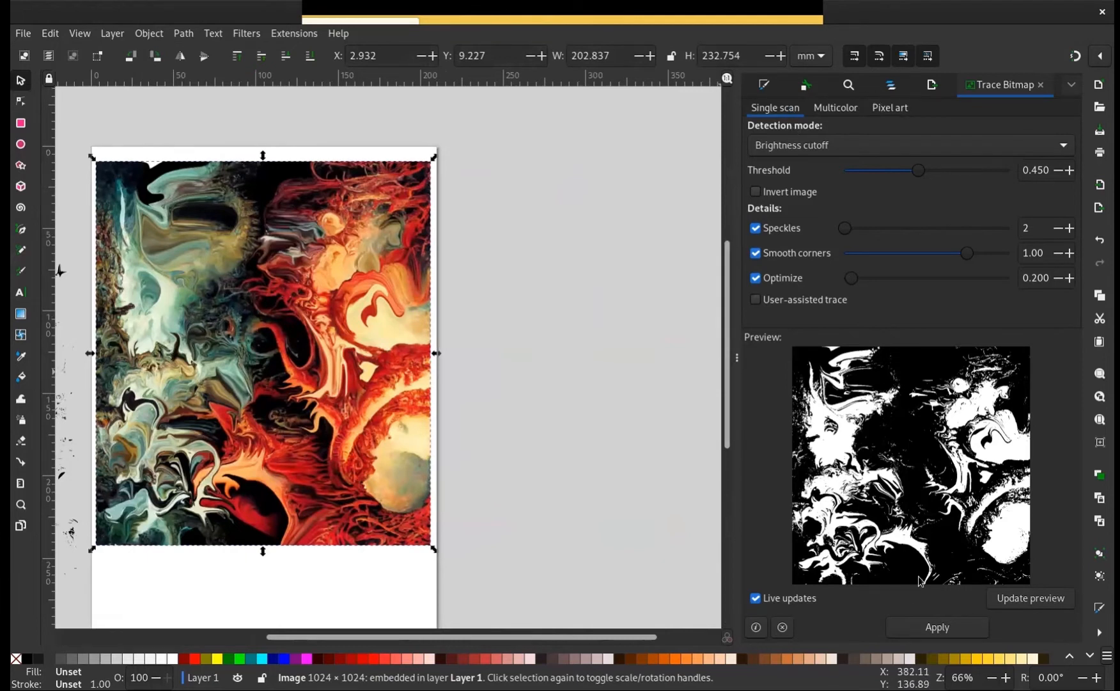
pyautogui.click(930, 627)
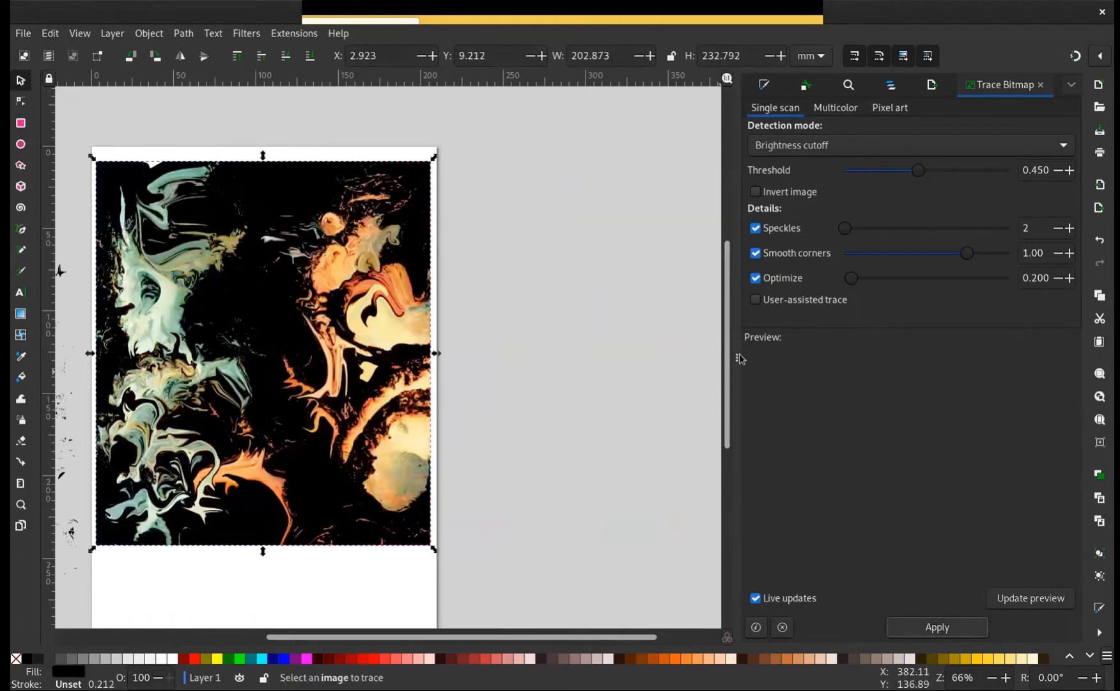
pyautogui.moveTo(309, 357); pyautogui.dragTo(328, 382)
pyautogui.press('Delete')
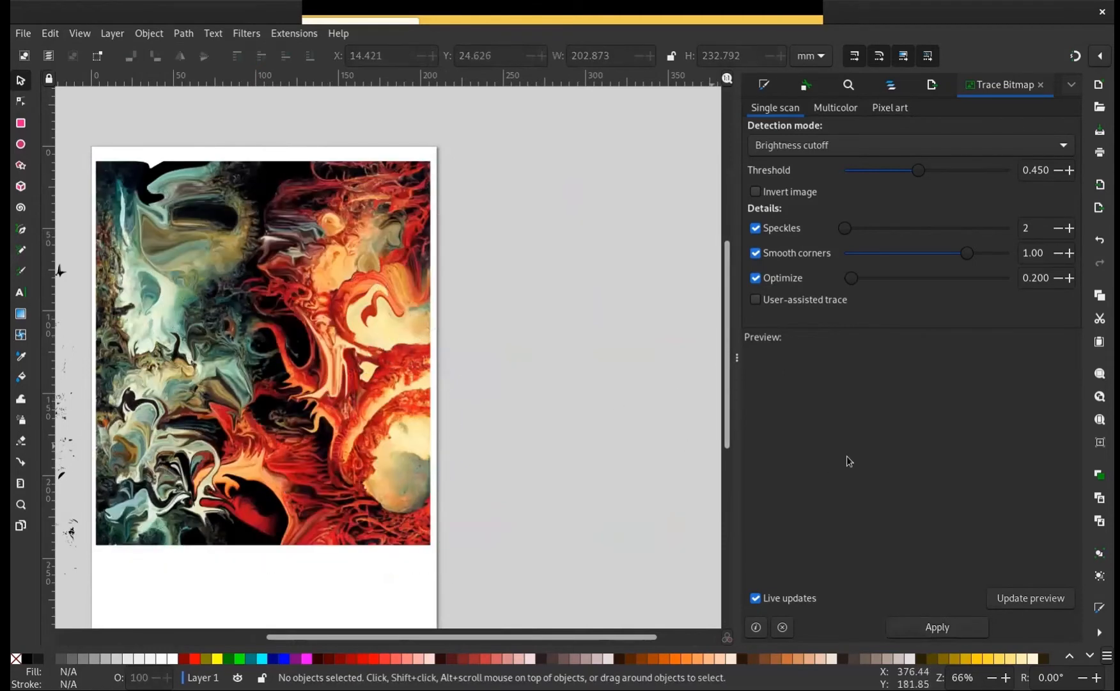
# Preview the painting's multicolour trace with brightness steps, colors and grays, and set the detection mode to Colors
pyautogui.hscroll(-5, 505, 284)
pyautogui.click(502, 294)
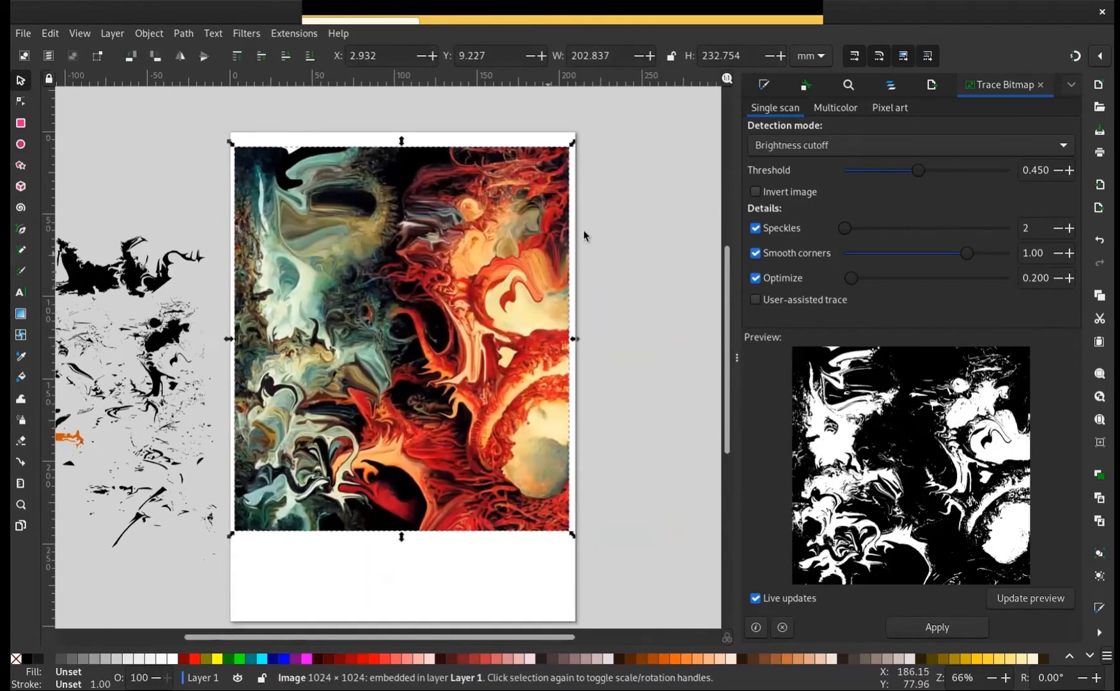
pyautogui.click(848, 108)
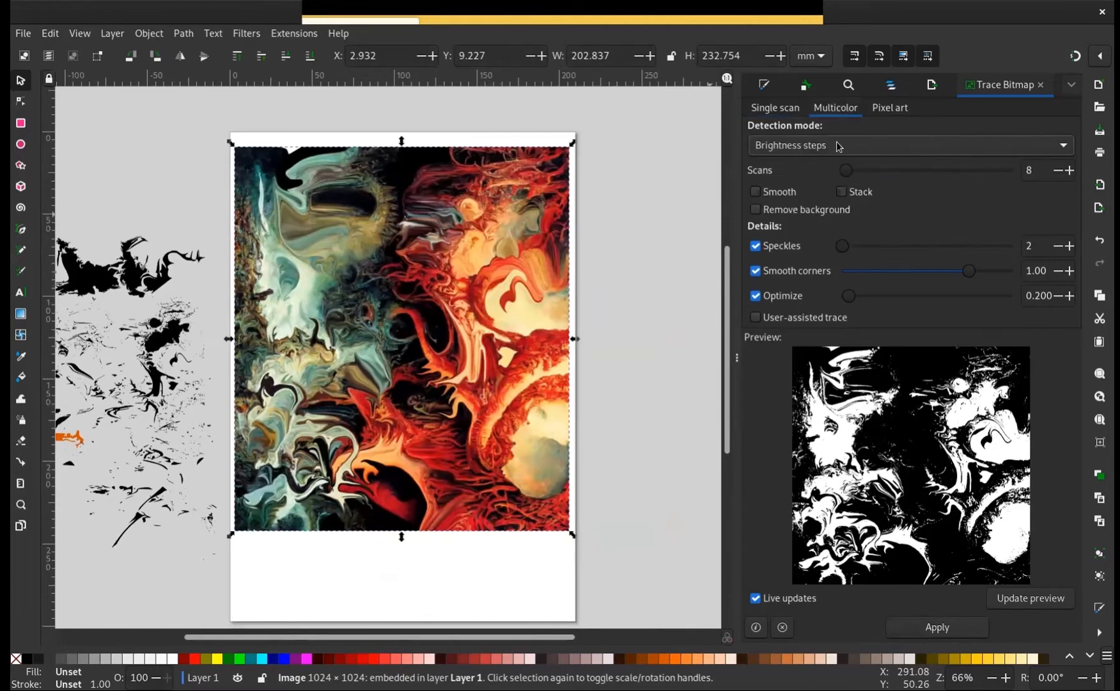
pyautogui.click(840, 145)
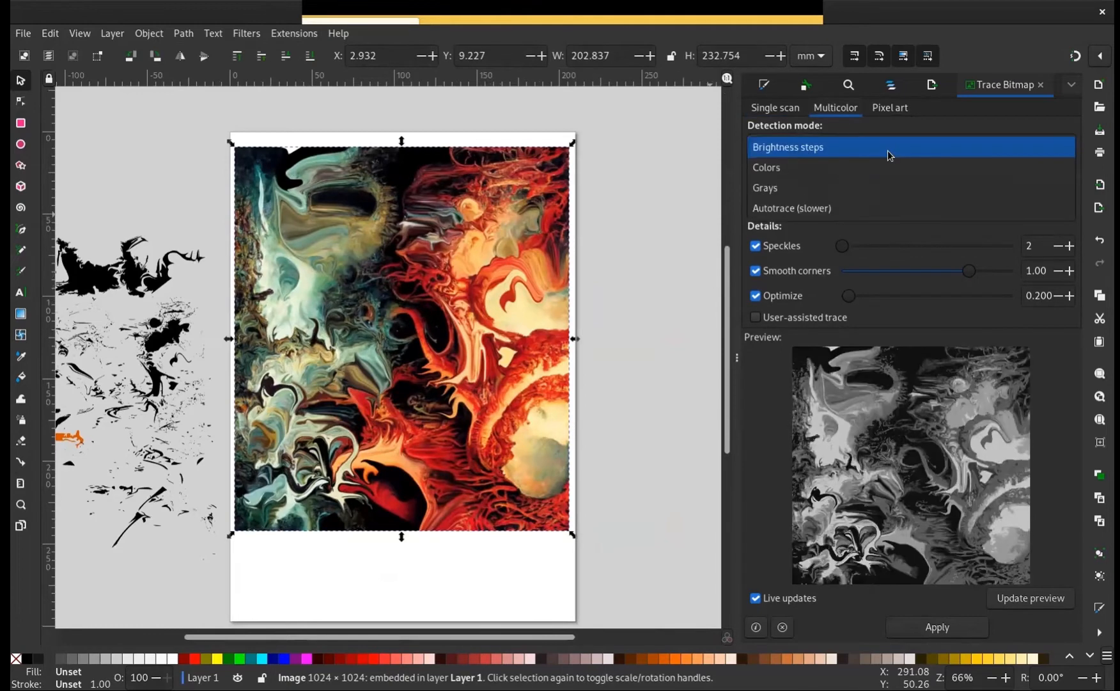
pyautogui.click(871, 167)
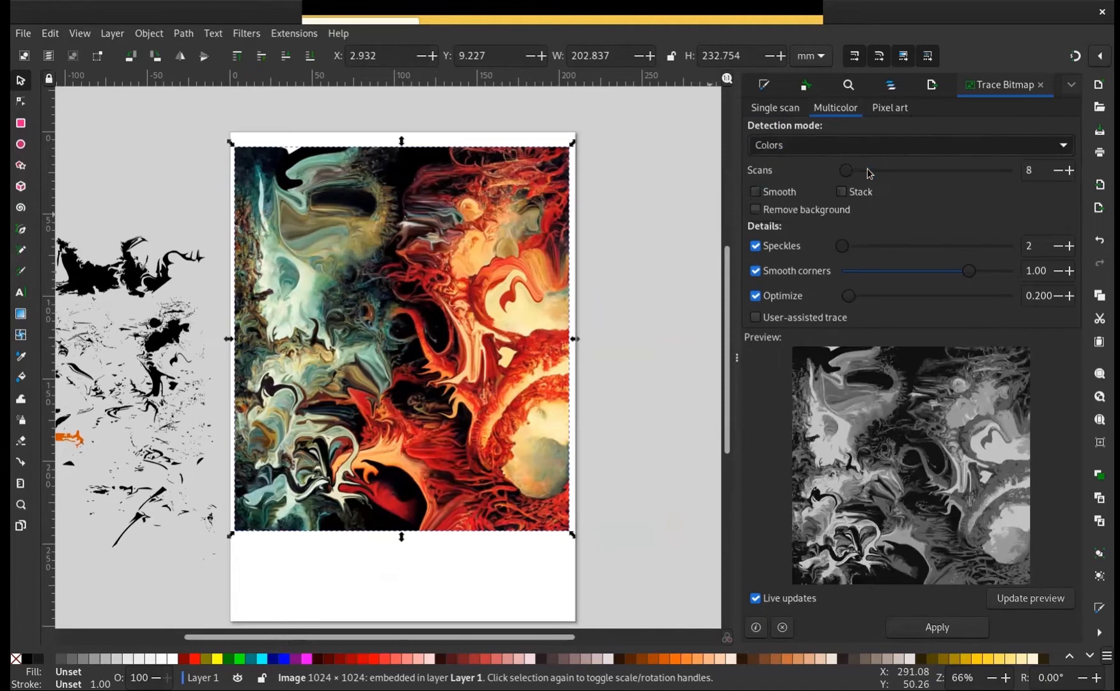
pyautogui.click(890, 144)
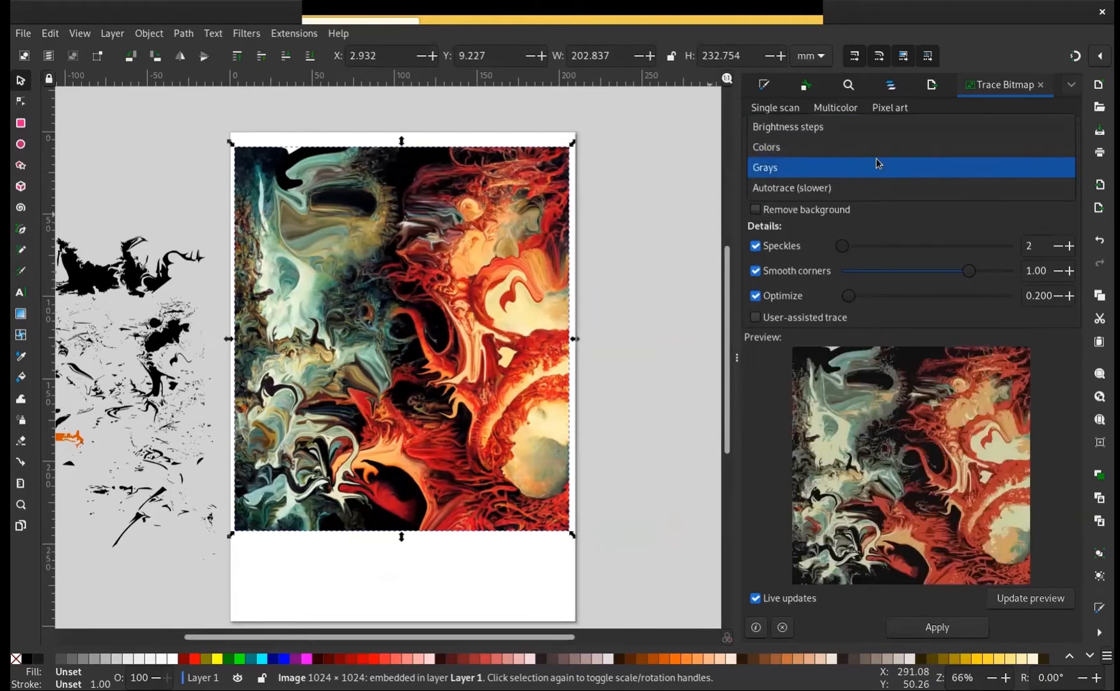
pyautogui.click(878, 166)
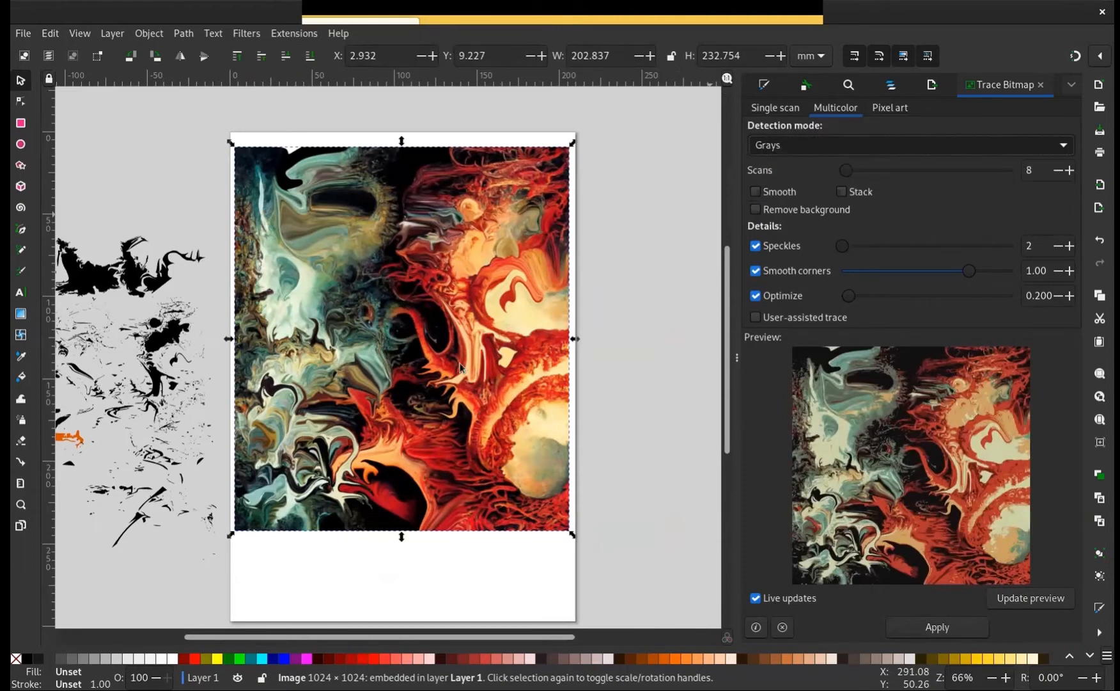
pyautogui.click(884, 155)
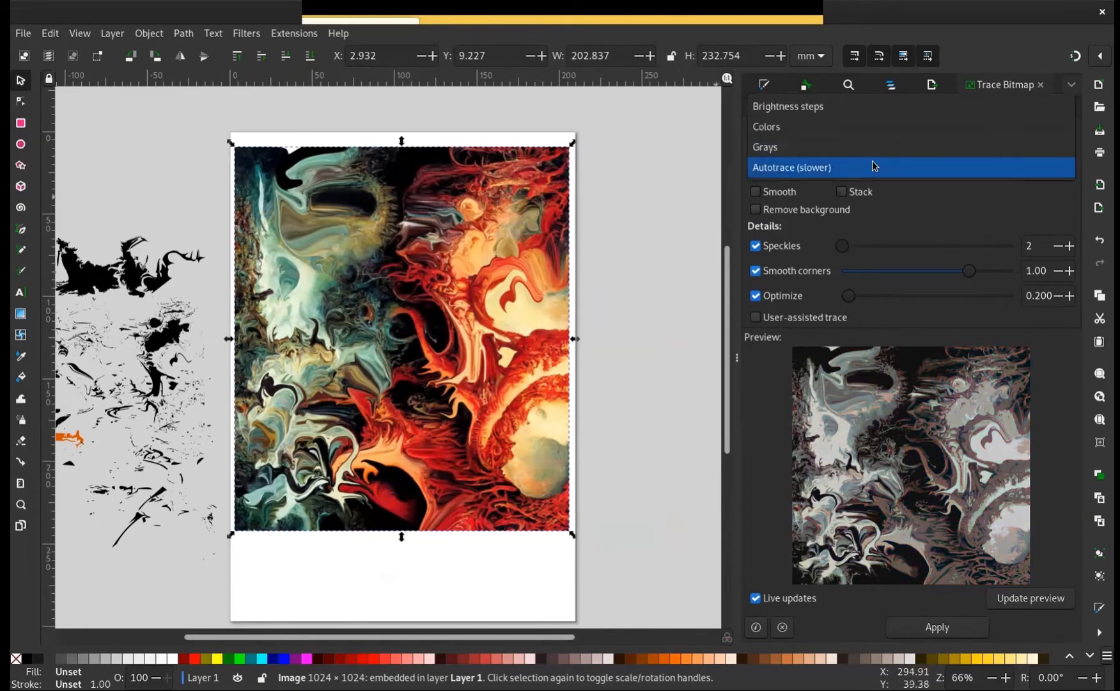
pyautogui.click(867, 127)
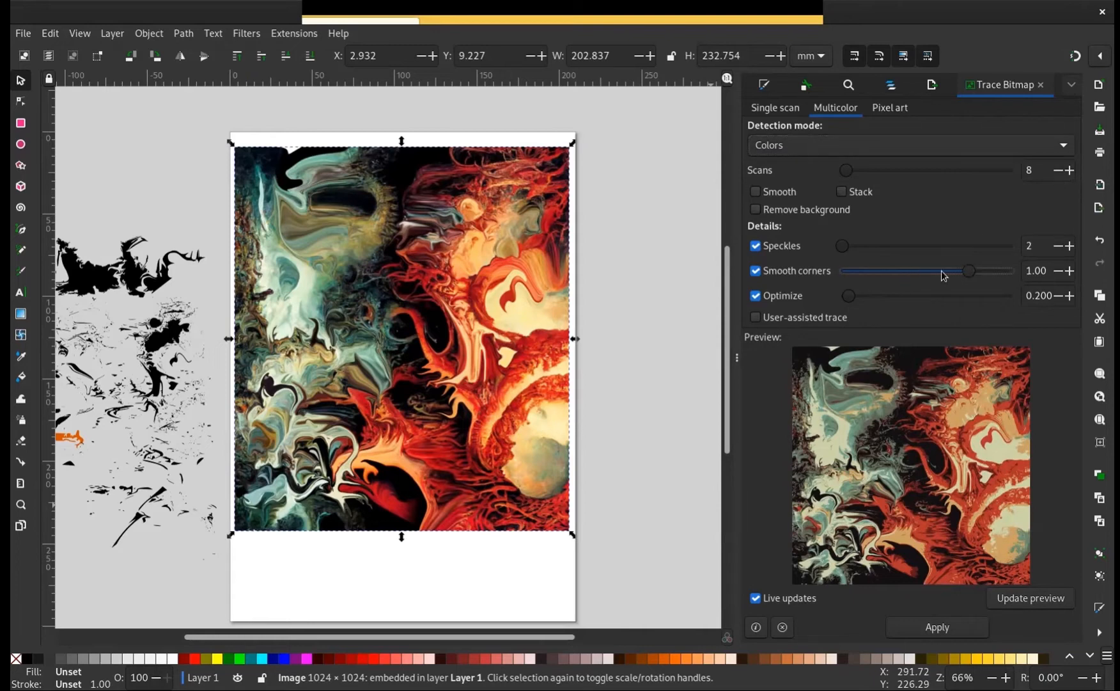
# Set smooth corners to 0.27 and trace the painting with 8 color scans, without smoothing, stacking or background removal
pyautogui.moveTo(967, 274); pyautogui.dragTo(868, 274)
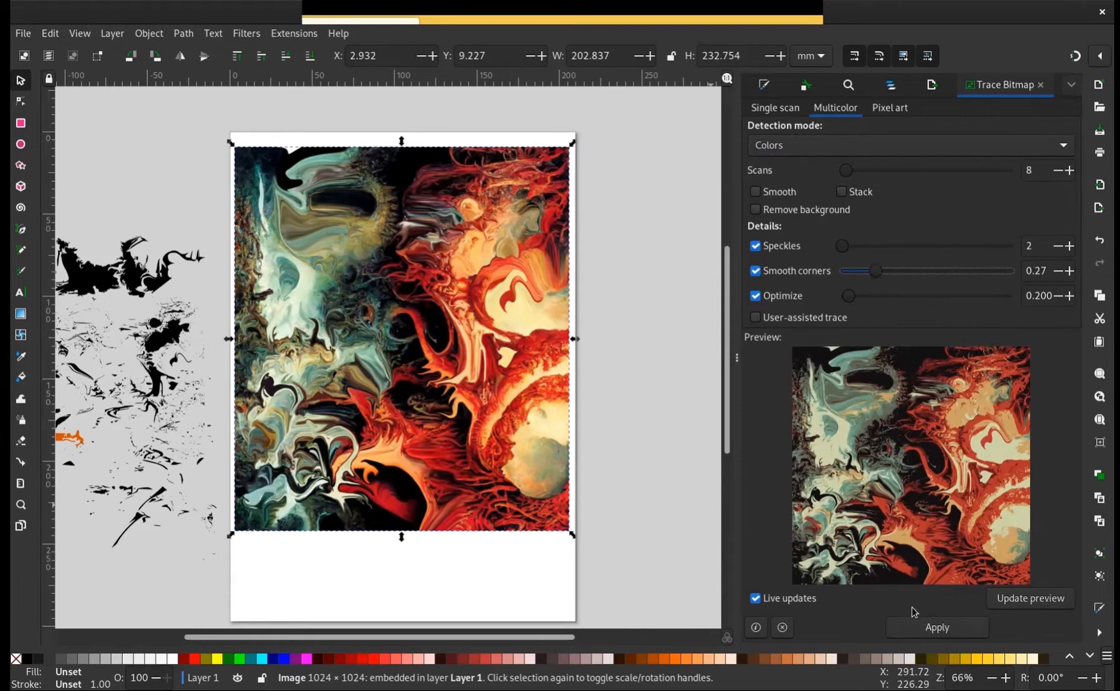
pyautogui.click(766, 203)
pyautogui.click(588, 374)
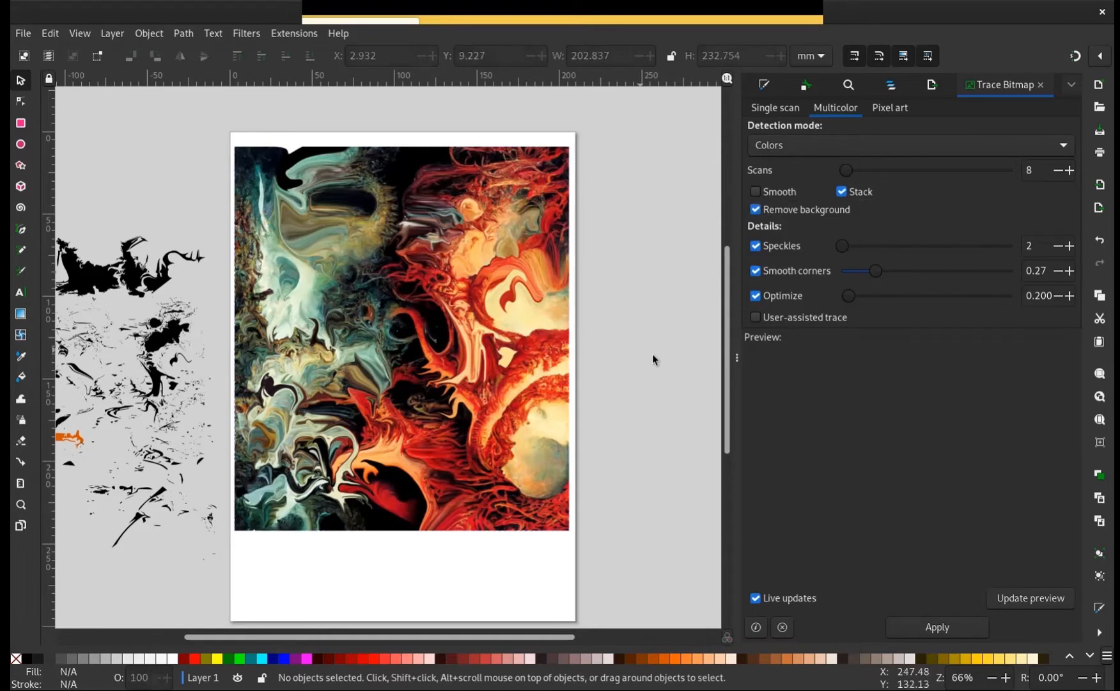
pyautogui.click(843, 192)
pyautogui.click(757, 211)
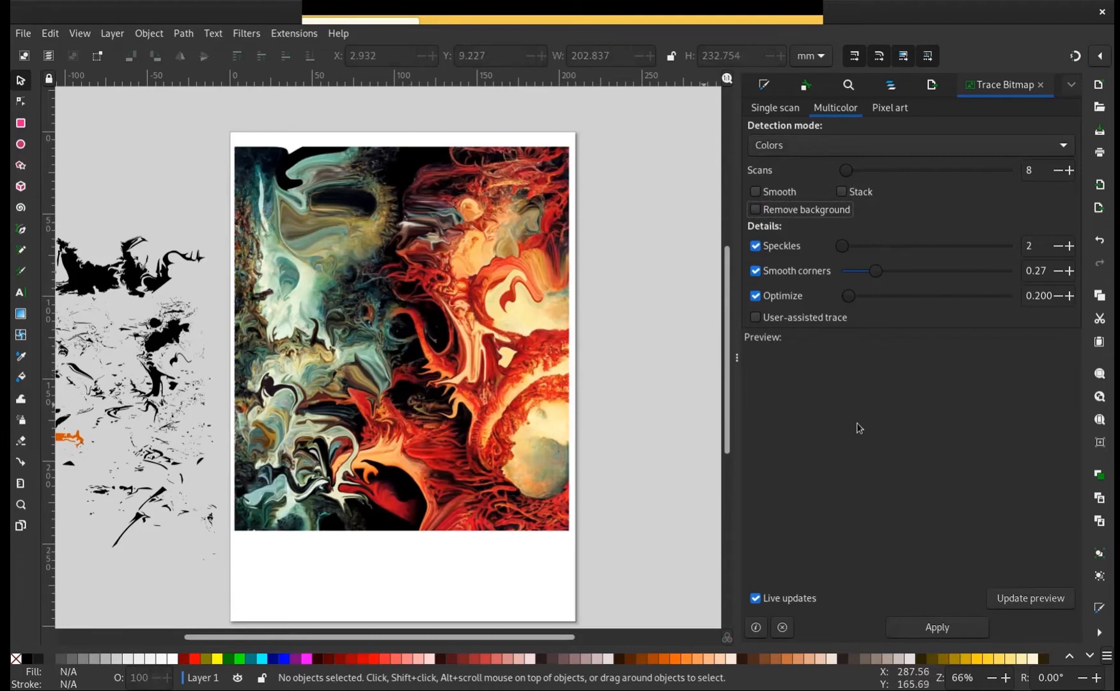
pyautogui.click(944, 630)
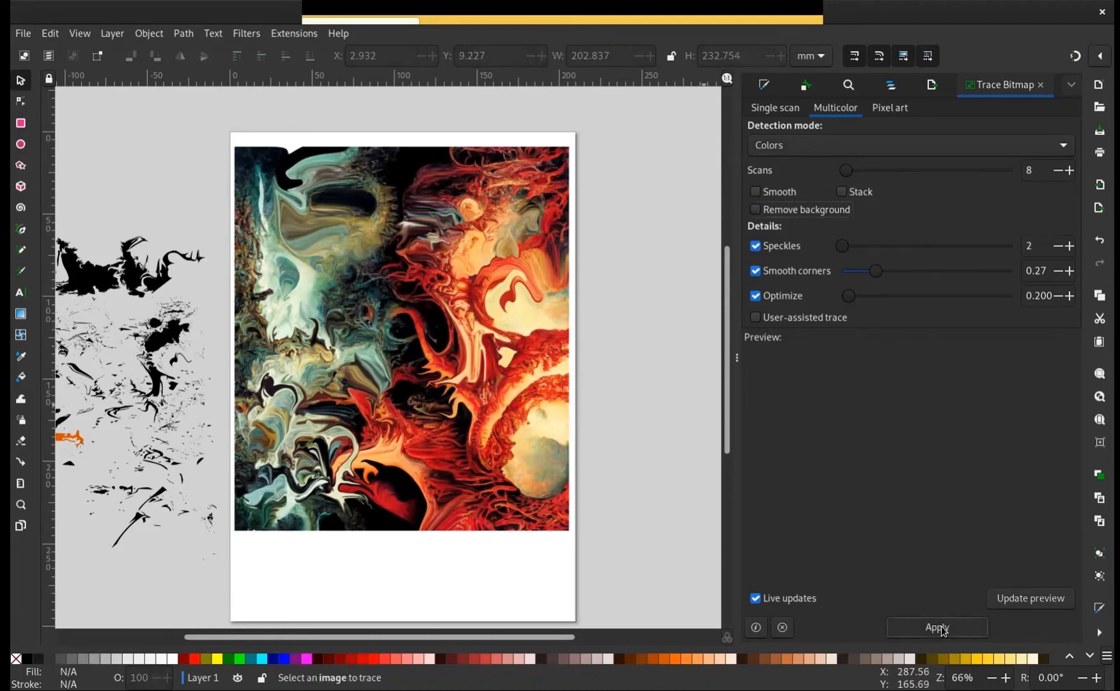
pyautogui.click(555, 480)
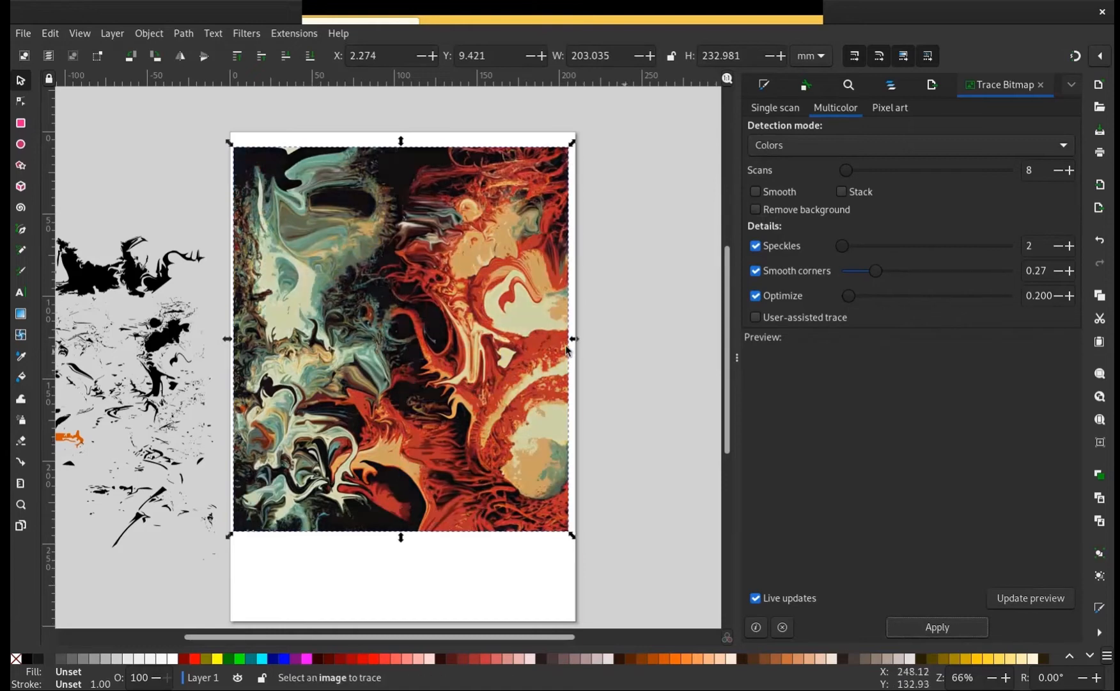
# Delete the original painting from beneath the colour trace and place the trace on the page
pyautogui.moveTo(463, 323)
pyautogui.mouseDown()
pyautogui.moveTo(342, 313)
pyautogui.moveTo(495, 319)
pyautogui.moveTo(509, 347)
pyautogui.moveTo(491, 337)
pyautogui.mouseUp()
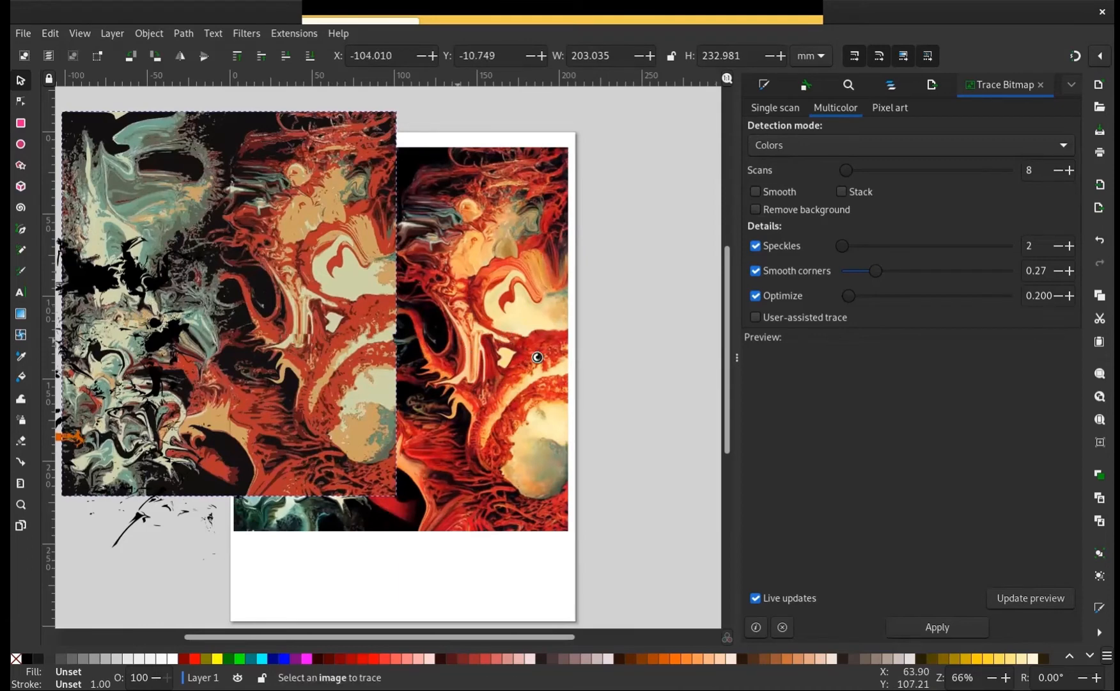
pyautogui.click(548, 364)
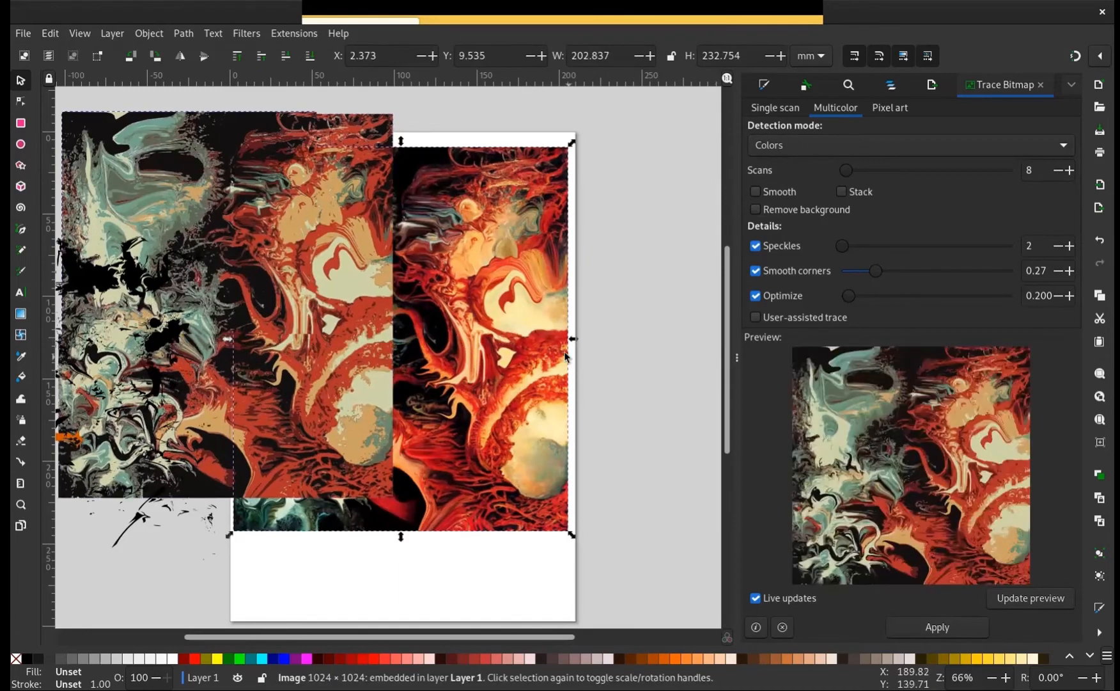
pyautogui.press('Delete')
pyautogui.moveTo(369, 302)
pyautogui.mouseDown()
pyautogui.moveTo(606, 348)
pyautogui.moveTo(550, 344)
pyautogui.moveTo(565, 338)
pyautogui.moveTo(160, 40)
pyautogui.mouseUp()
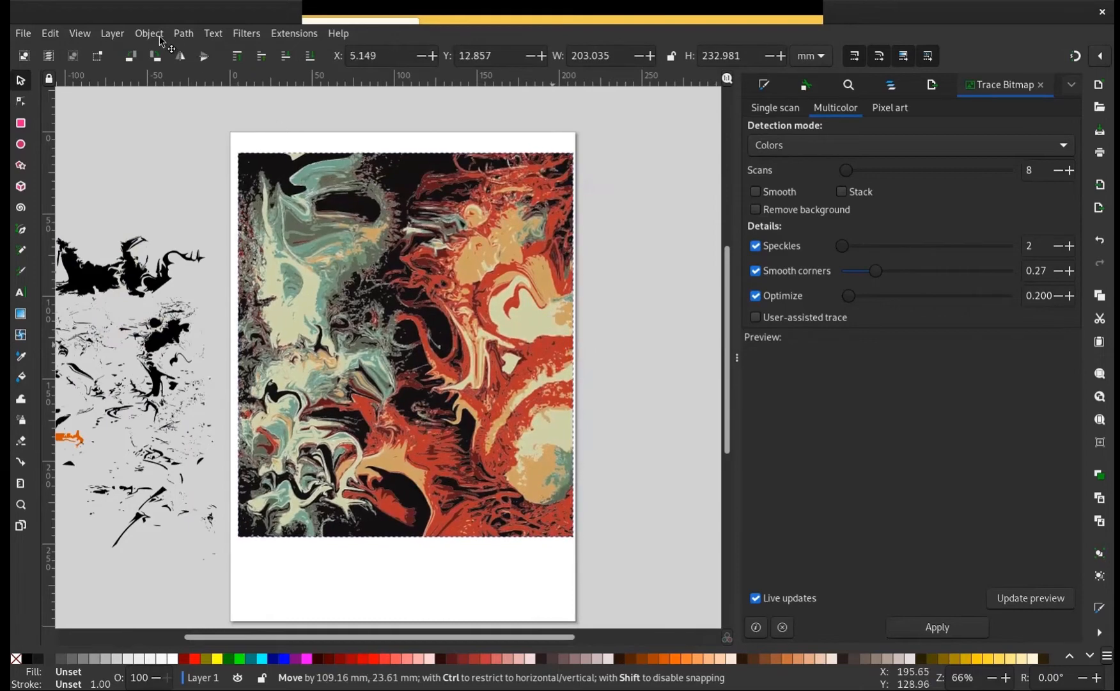
# Ungroup the colour trace into its separate colour layers
pyautogui.press('Escape')
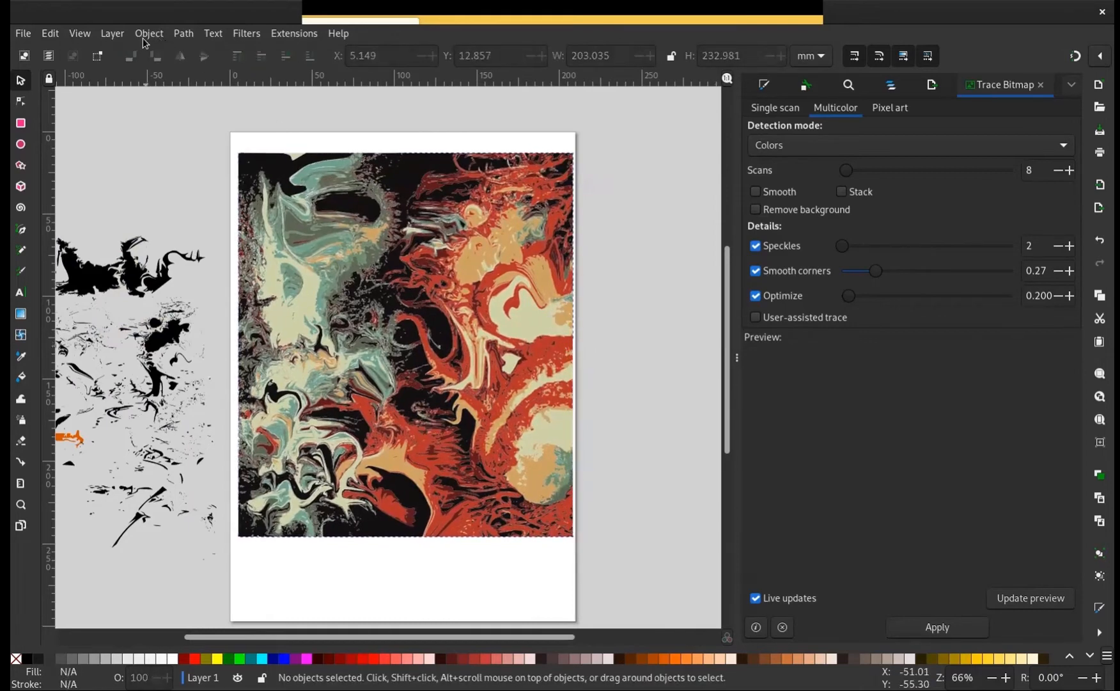
pyautogui.click(153, 35)
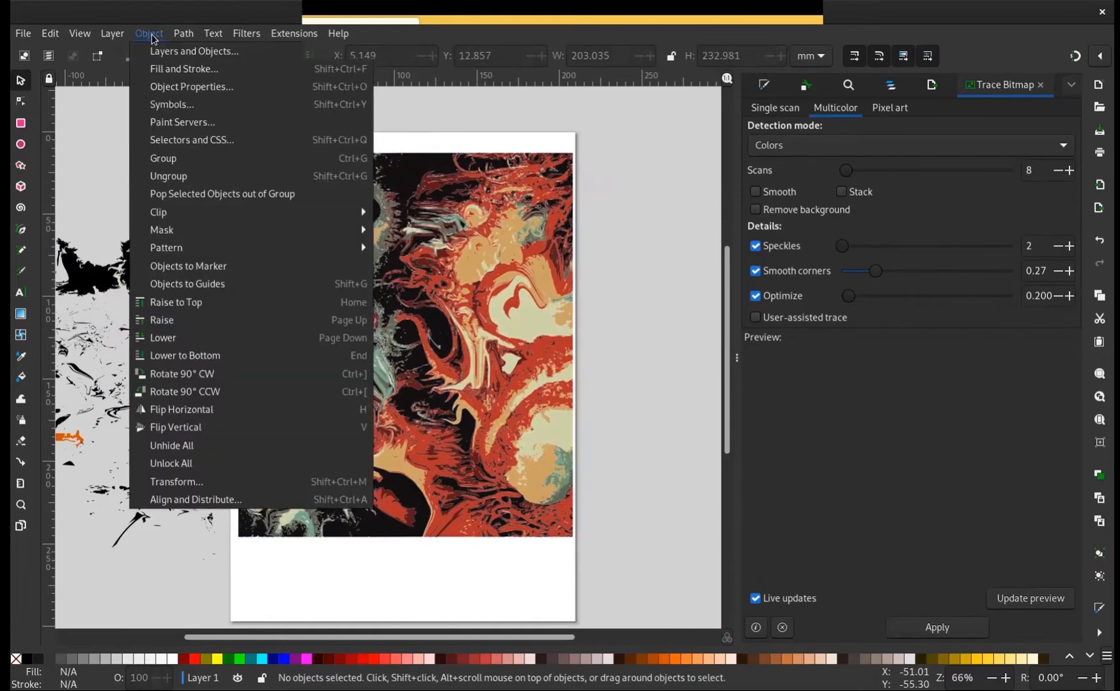
pyautogui.click(213, 173)
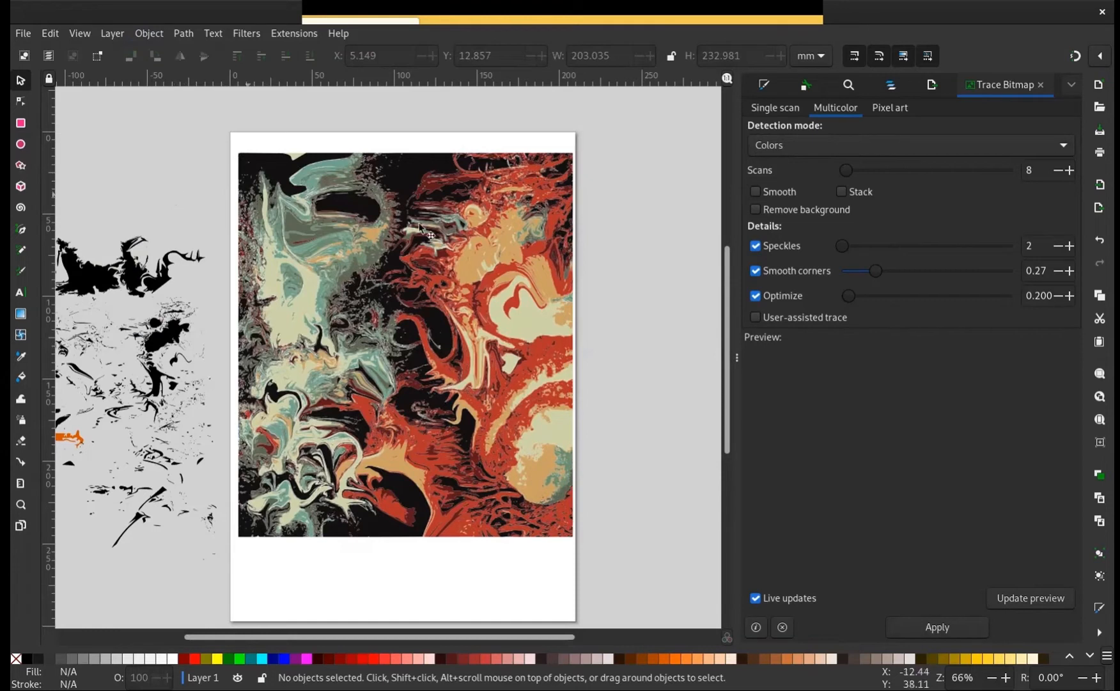
pyautogui.click(448, 229)
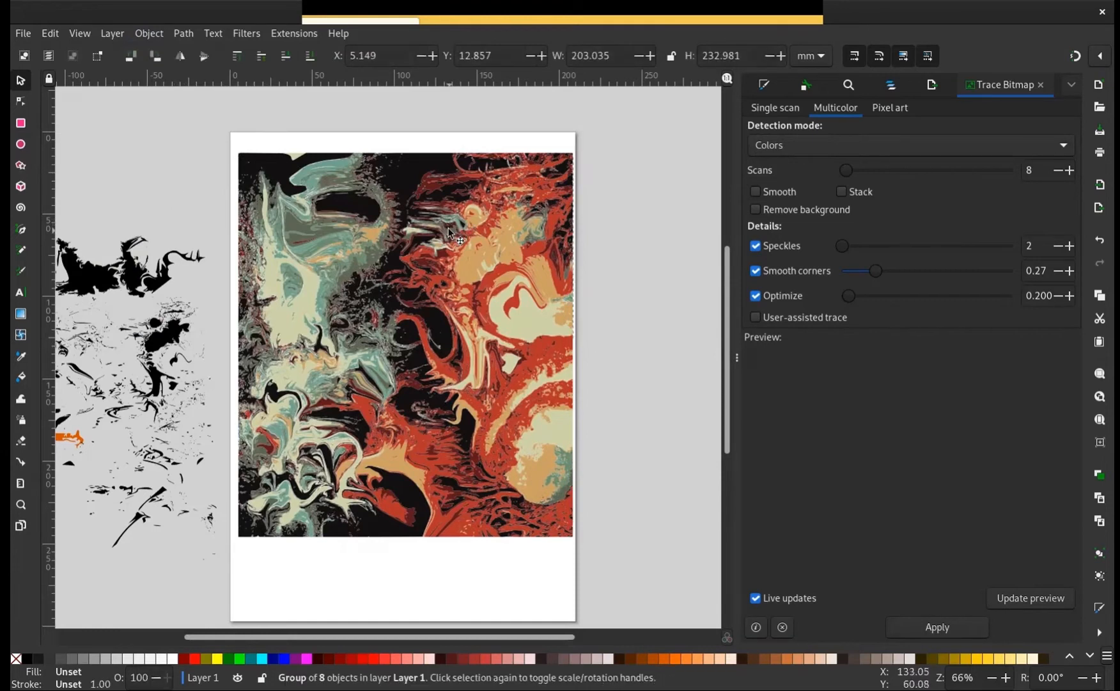
pyautogui.moveTo(467, 221); pyautogui.dragTo(305, 187)
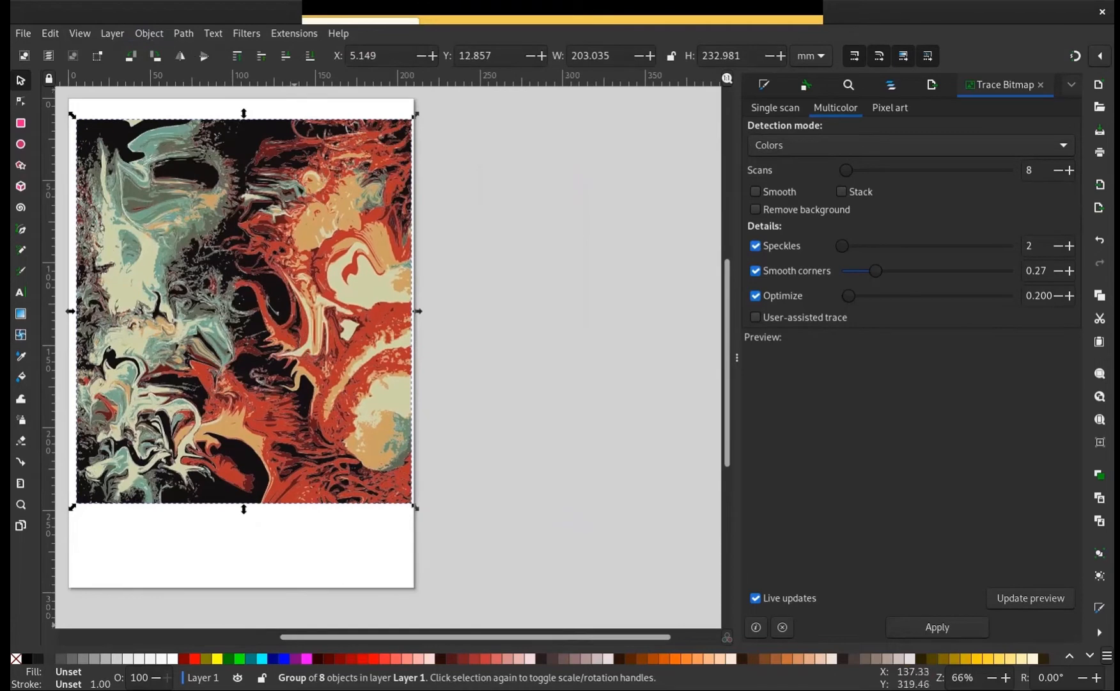
pyautogui.click(149, 34)
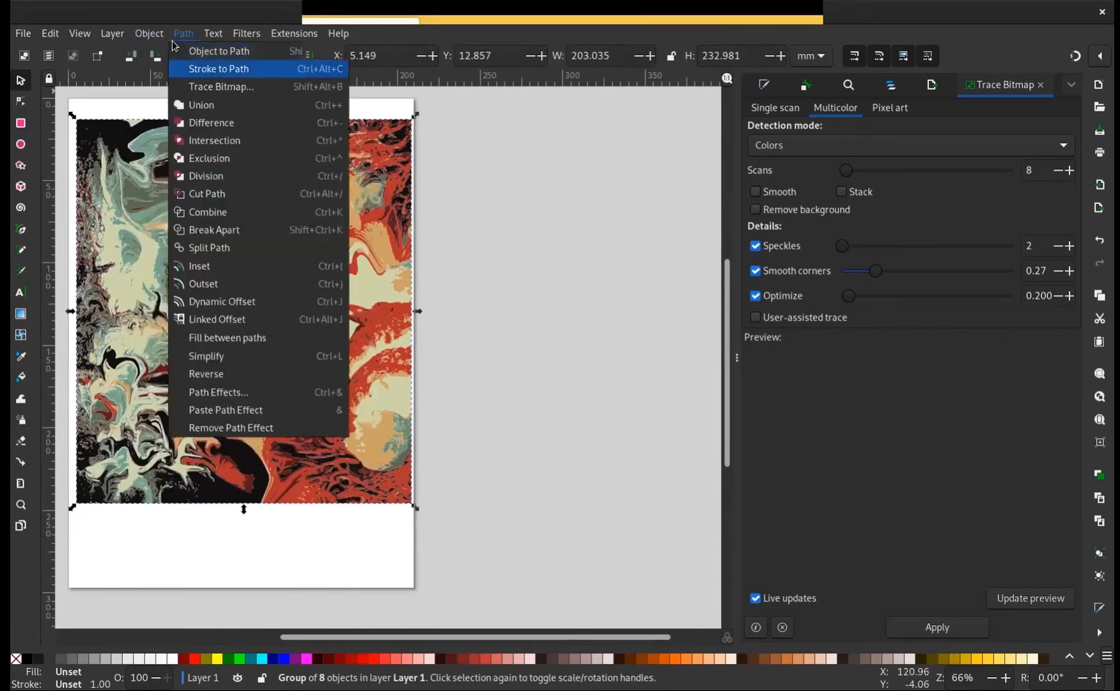
pyautogui.click(237, 173)
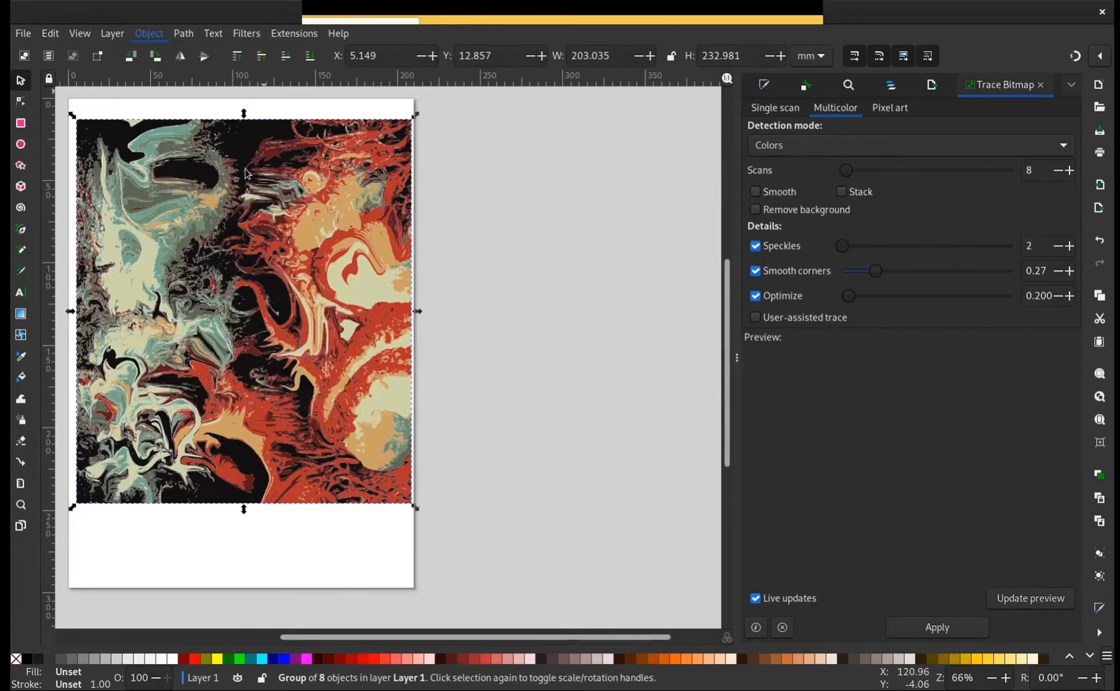
# Pull the black layer out of the colour trace and place it to the right of the page
pyautogui.click(352, 102)
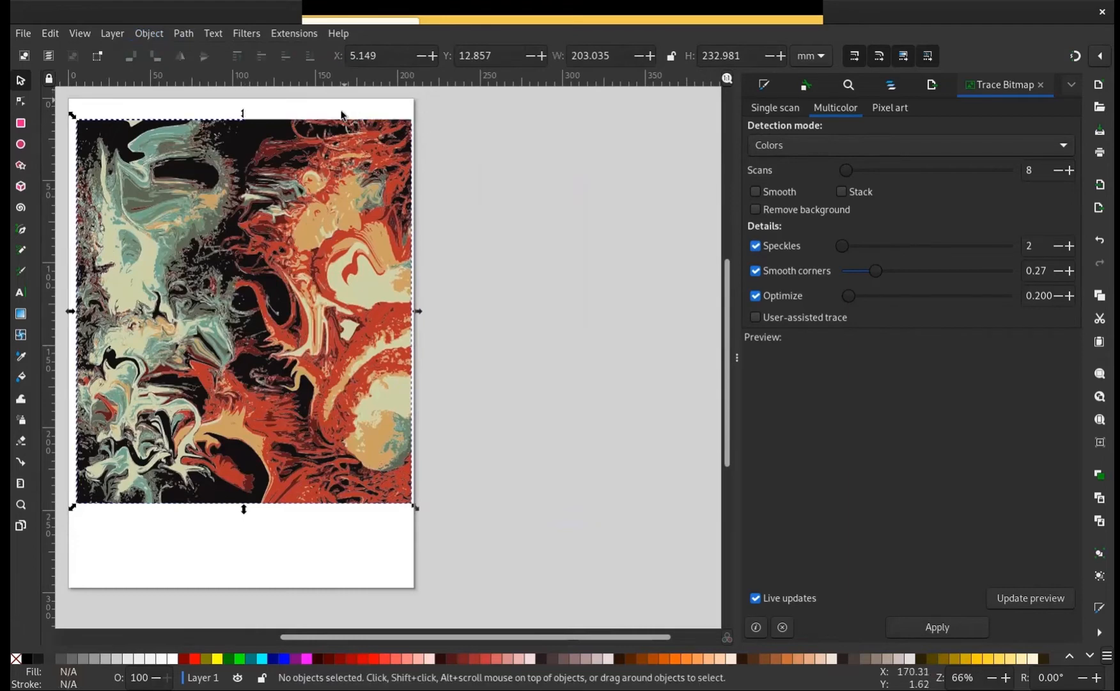
pyautogui.moveTo(336, 152)
pyautogui.mouseDown()
pyautogui.moveTo(572, 178)
pyautogui.moveTo(702, 159)
pyautogui.mouseUp()
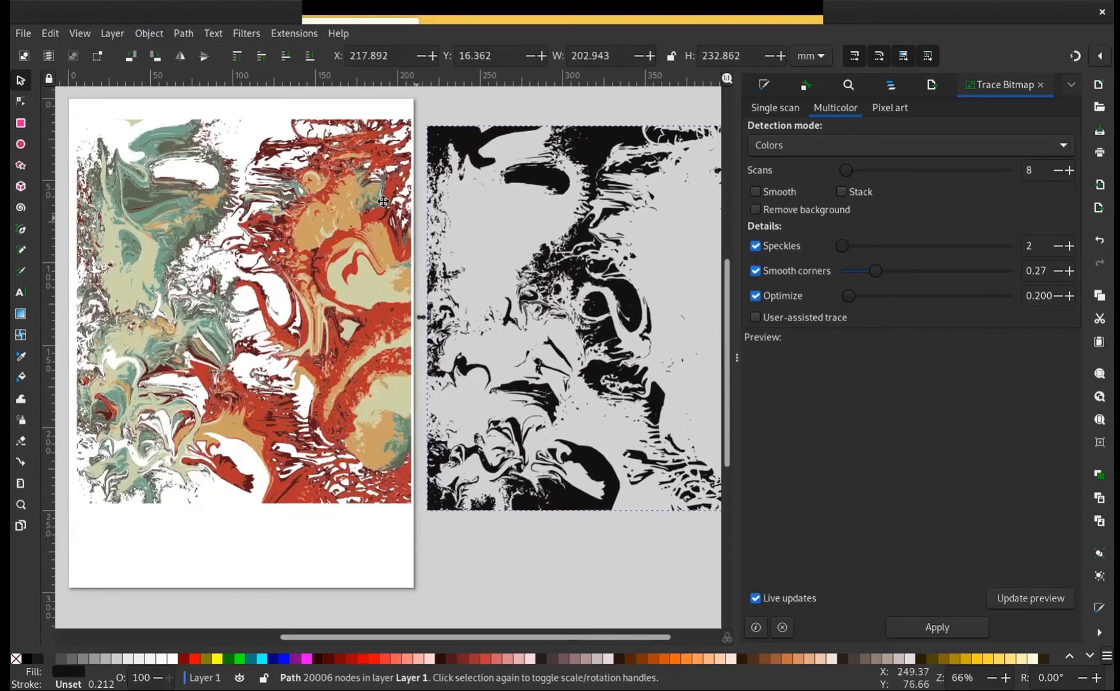
pyautogui.hscroll(5, 377, 198)
# Rotate the black layer a quarter turn clockwise and shrink it to about 158 by 141 mm, placed beyond the page's right edge
pyautogui.click(516, 153)
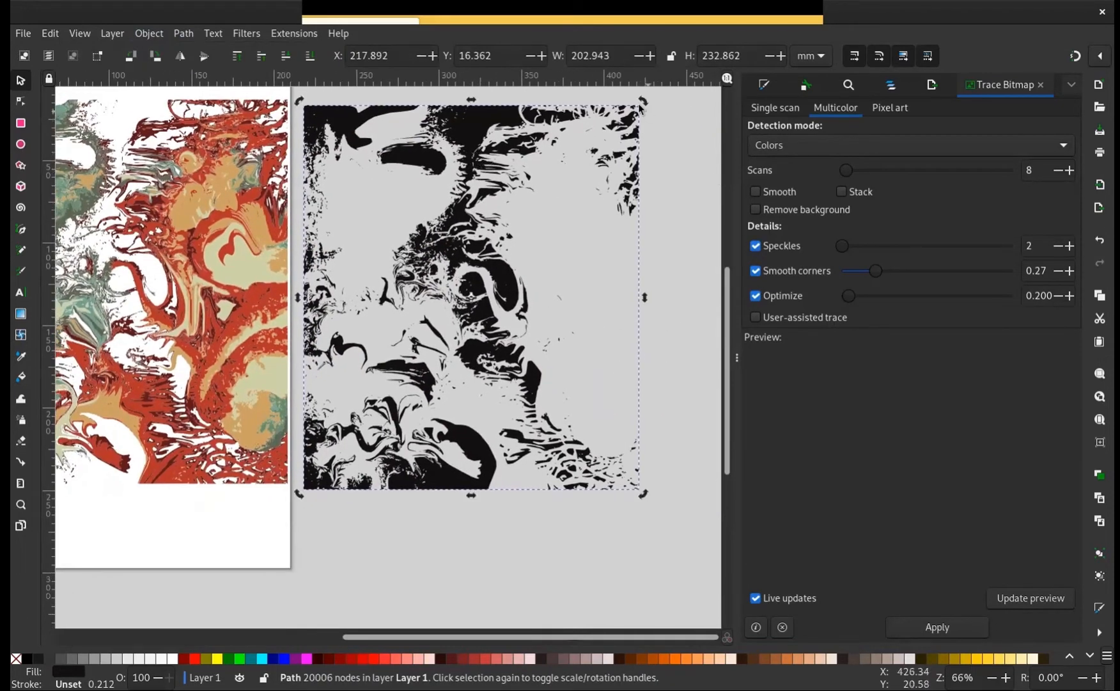
pyautogui.moveTo(642, 102)
pyautogui.mouseDown()
pyautogui.moveTo(639, 211)
pyautogui.moveTo(573, 427)
pyautogui.moveTo(603, 401)
pyautogui.mouseUp()
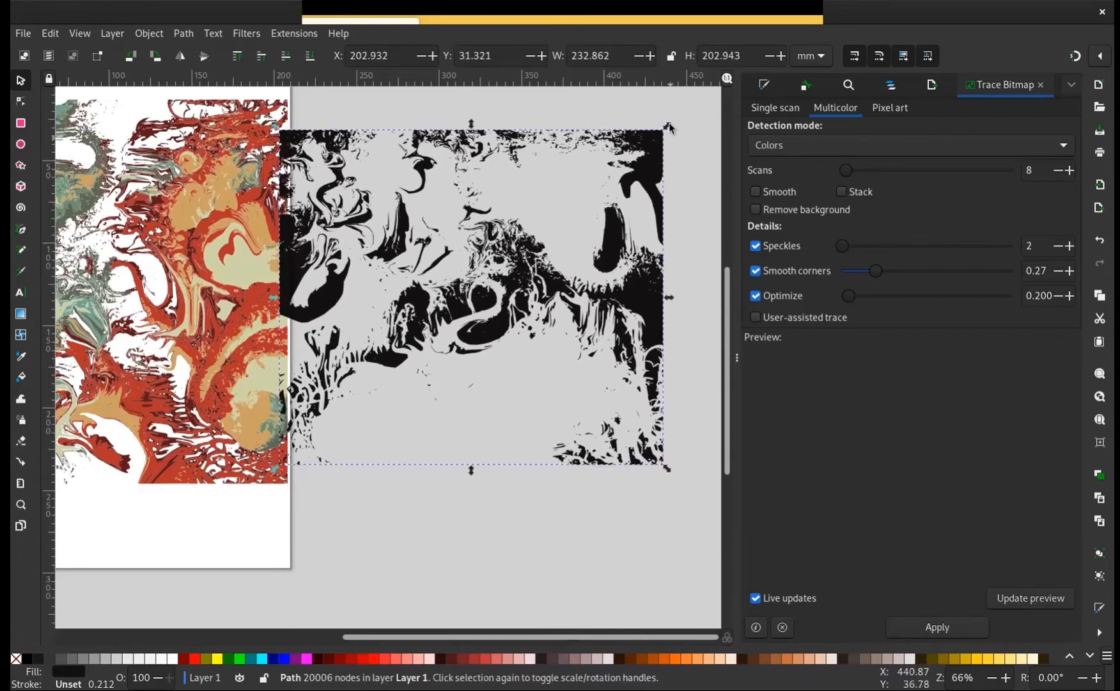
pyautogui.moveTo(667, 126)
pyautogui.mouseDown()
pyautogui.moveTo(544, 202)
pyautogui.moveTo(541, 231)
pyautogui.mouseUp()
pyautogui.moveTo(441, 338)
pyautogui.mouseDown()
pyautogui.moveTo(450, 343)
pyautogui.moveTo(555, 243)
pyautogui.moveTo(566, 266)
pyautogui.mouseUp()
# Select the remaining coloured layers on the page and rotate them together a quarter turn clockwise
pyautogui.hscroll(-8, 344, 151)
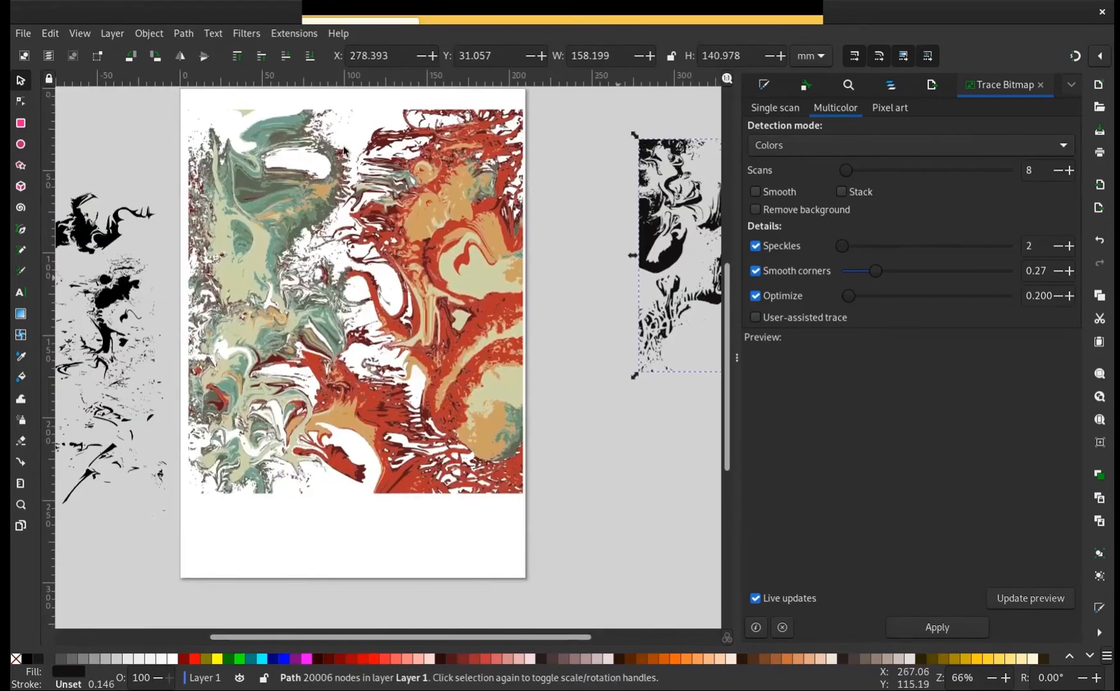
pyautogui.hscroll(-2, 369, 174)
pyautogui.scroll(1, 369, 173)
pyautogui.moveTo(185, 99)
pyautogui.mouseDown()
pyautogui.moveTo(262, 137)
pyautogui.moveTo(594, 541)
pyautogui.mouseUp()
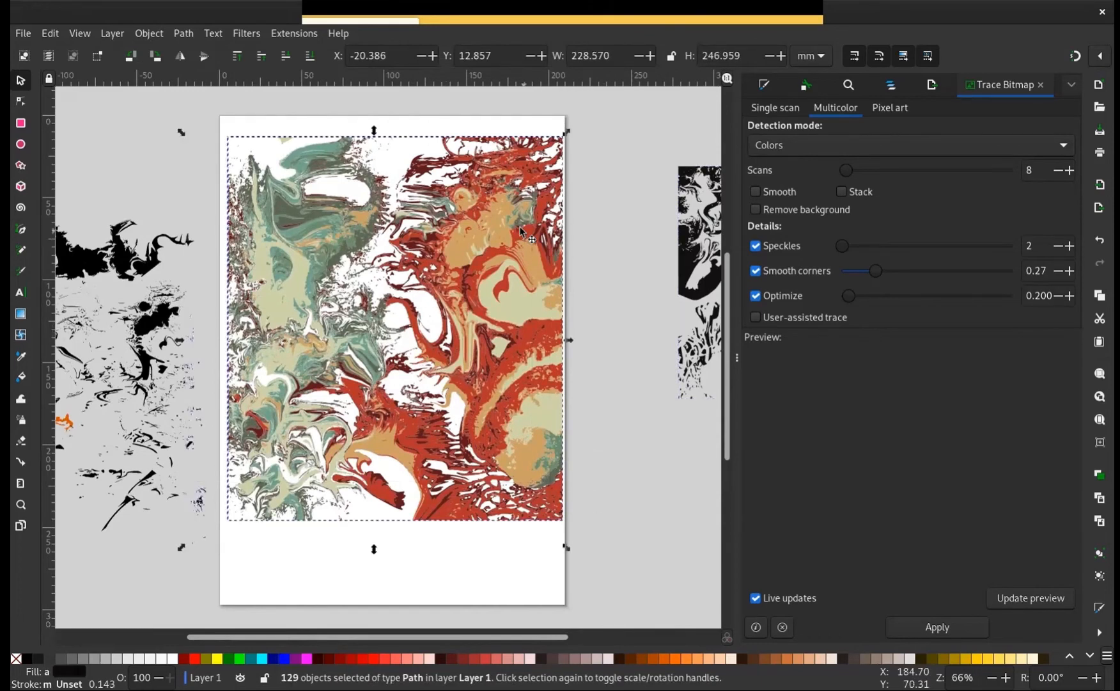
pyautogui.click(531, 224)
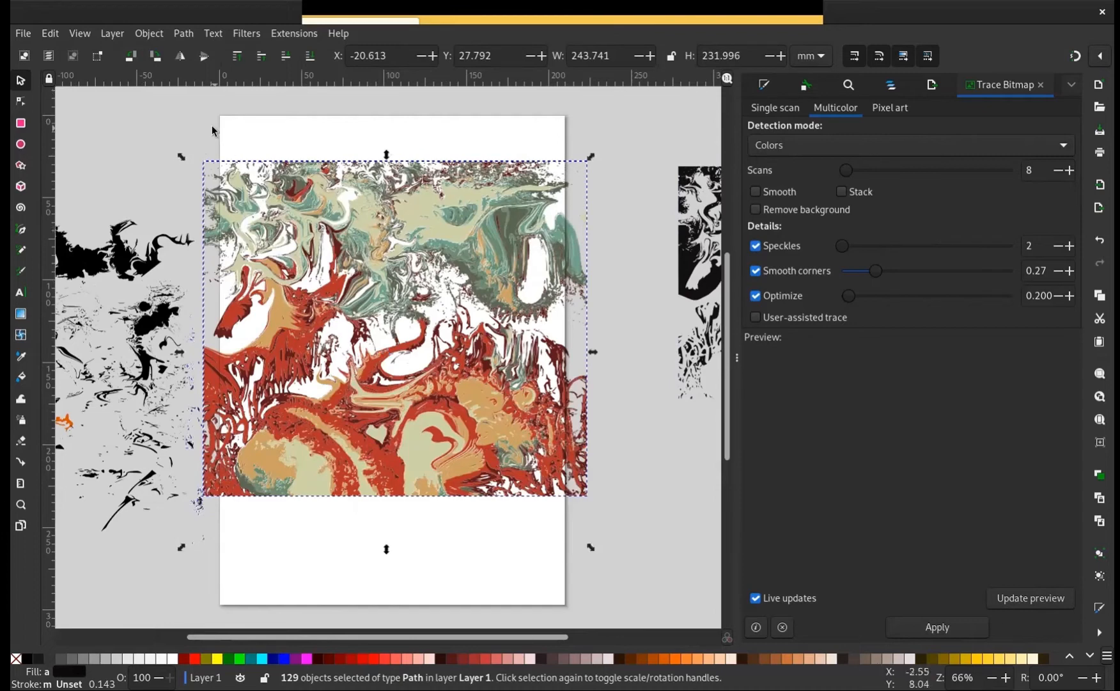
# Shrink the rotated coloured layers to about 210 by 204 mm and fit them within the page's width
pyautogui.click(191, 135)
pyautogui.moveTo(192, 136); pyautogui.dragTo(621, 531)
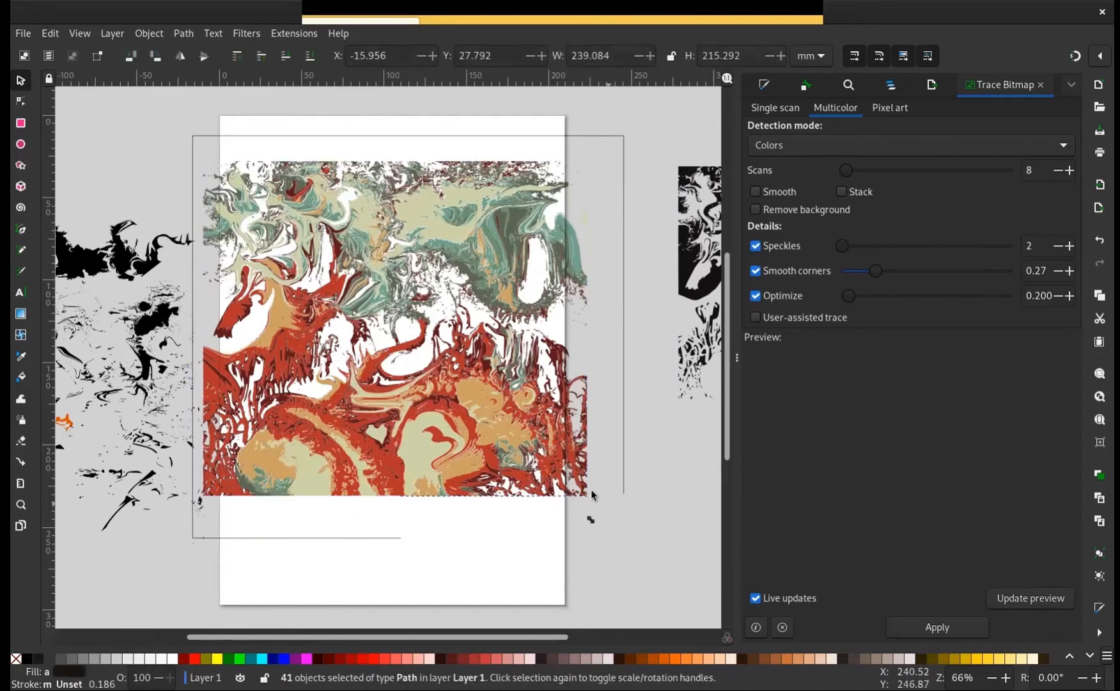
pyautogui.moveTo(572, 497)
pyautogui.mouseDown()
pyautogui.moveTo(543, 474)
pyautogui.moveTo(523, 484)
pyautogui.moveTo(543, 505)
pyautogui.moveTo(577, 502)
pyautogui.mouseUp()
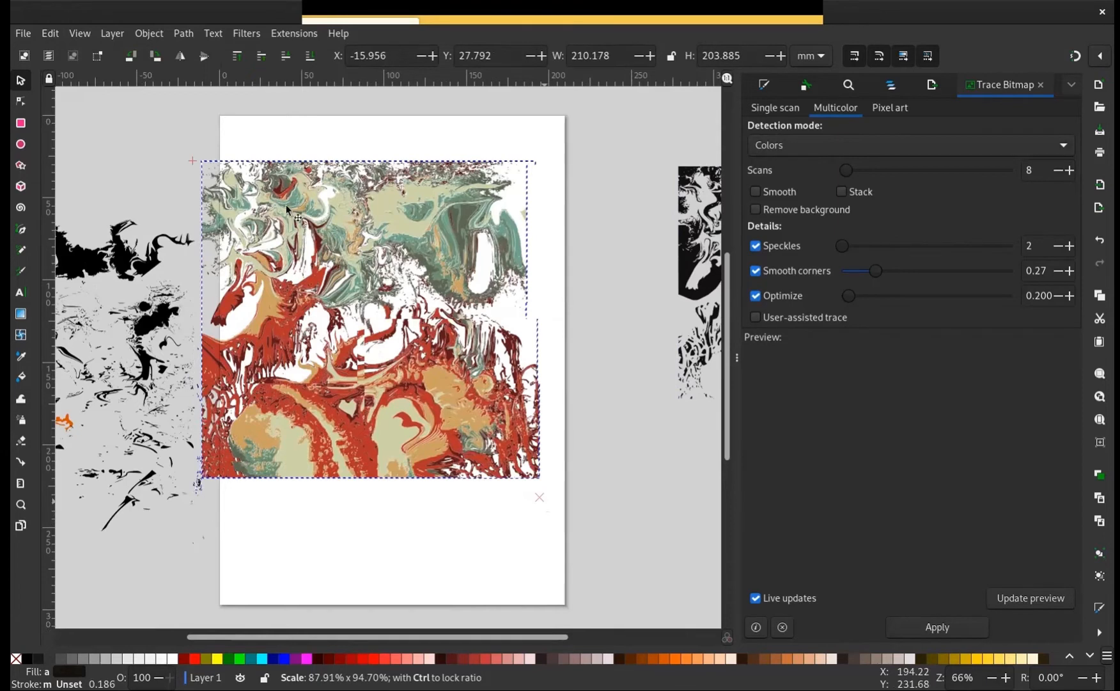
pyautogui.moveTo(325, 222); pyautogui.dragTo(442, 264)
pyautogui.click(622, 361)
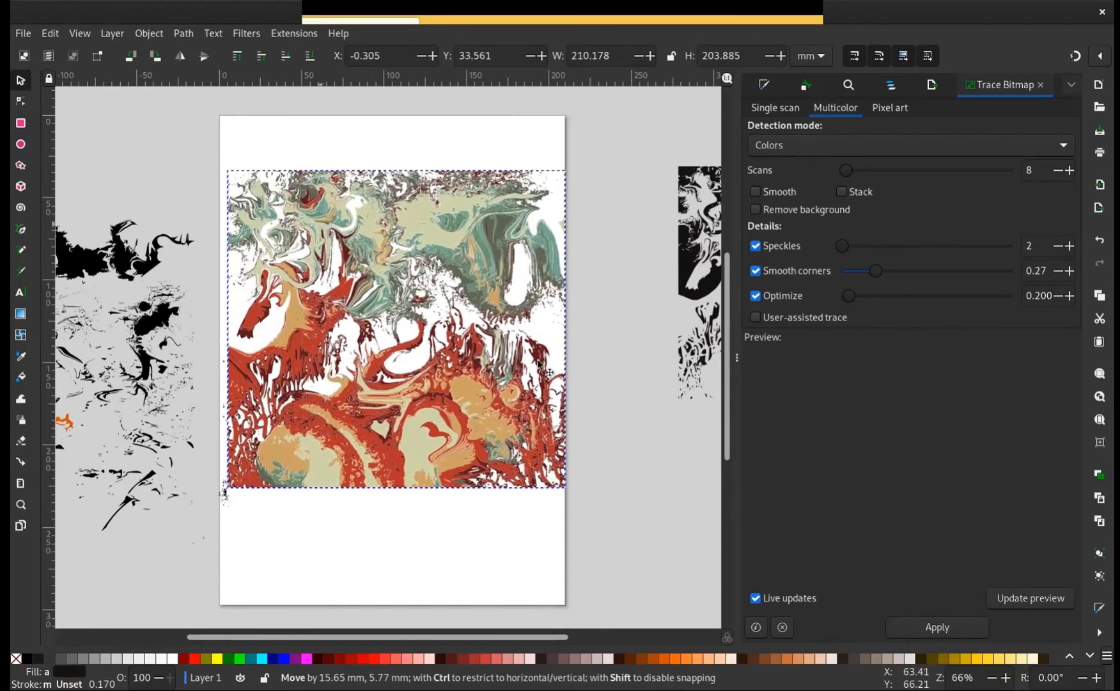
# Shrink the clustered black and orange pieces to about 98 by 144 mm and move them onto the coloured layers
pyautogui.moveTo(678, 378); pyautogui.dragTo(484, 383)
pyautogui.moveTo(74, 360)
pyautogui.mouseDown()
pyautogui.moveTo(280, 372)
pyautogui.moveTo(340, 351)
pyautogui.moveTo(273, 324)
pyautogui.mouseUp()
pyautogui.moveTo(114, 154)
pyautogui.mouseDown()
pyautogui.moveTo(368, 563)
pyautogui.moveTo(380, 544)
pyautogui.mouseUp()
pyautogui.moveTo(131, 527); pyautogui.dragTo(203, 438)
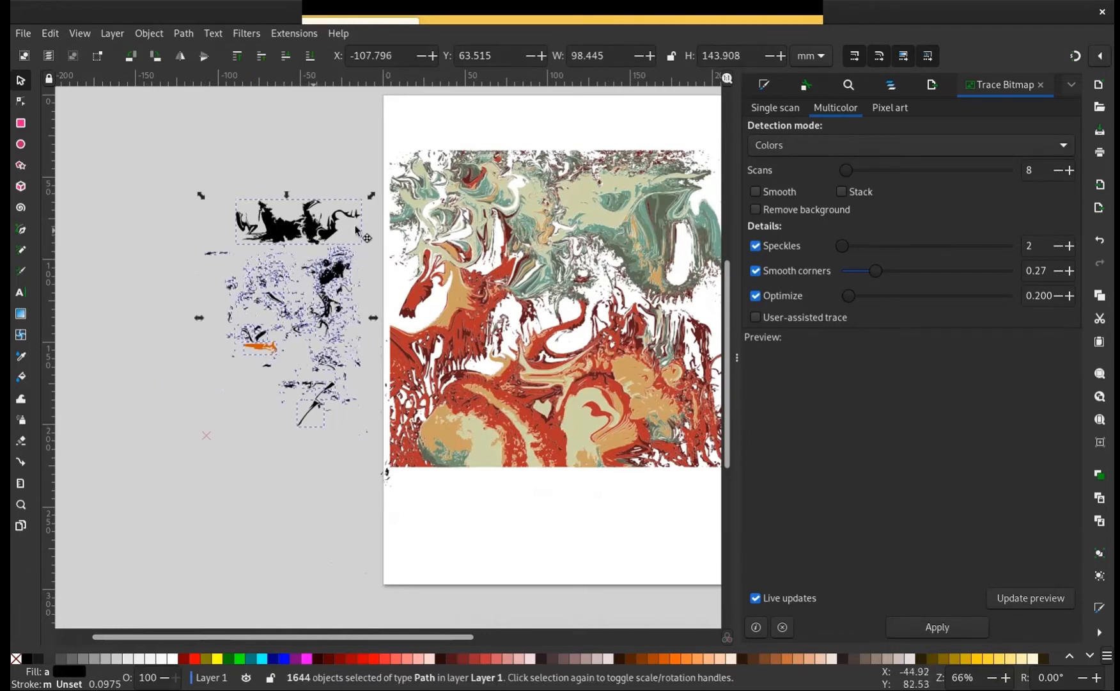
pyautogui.moveTo(357, 227)
pyautogui.mouseDown()
pyautogui.moveTo(575, 237)
pyautogui.moveTo(483, 242)
pyautogui.moveTo(489, 251)
pyautogui.mouseUp()
pyautogui.hscroll(10, 318, 320)
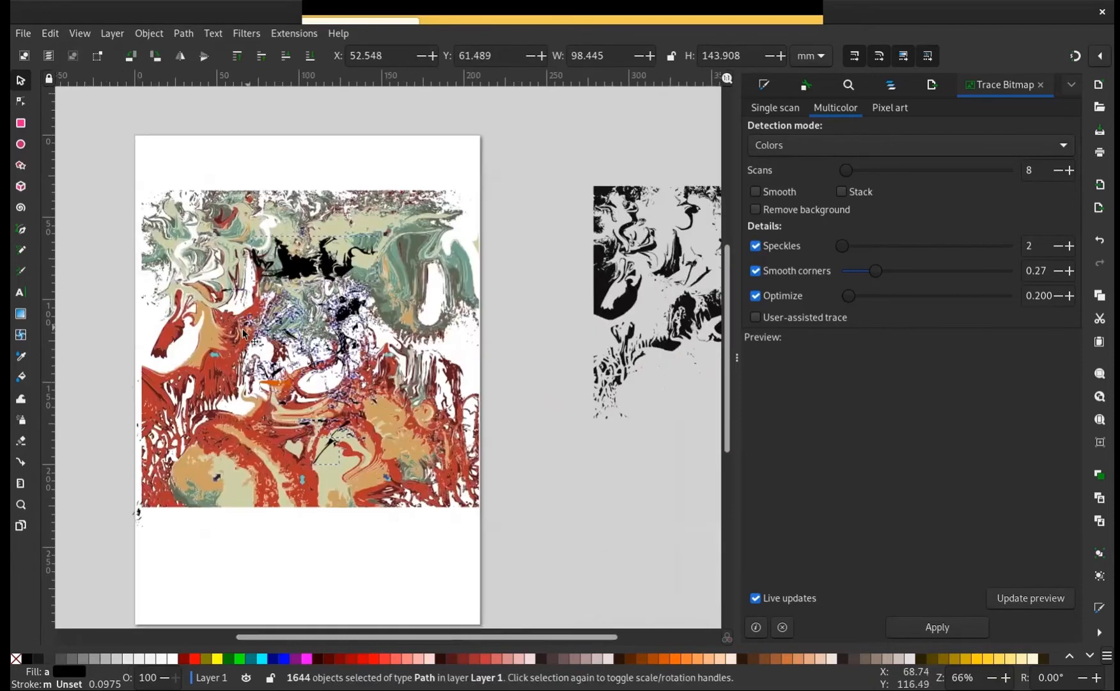
# Move the black layer closer to the page's right edge, to about X 240 and Y 43 mm, and deselect it
pyautogui.moveTo(649, 463)
pyautogui.mouseDown()
pyautogui.moveTo(577, 301)
pyautogui.moveTo(530, 331)
pyautogui.moveTo(136, 301)
pyautogui.moveTo(567, 323)
pyautogui.moveTo(549, 321)
pyautogui.mouseUp()
pyautogui.click(610, 384)
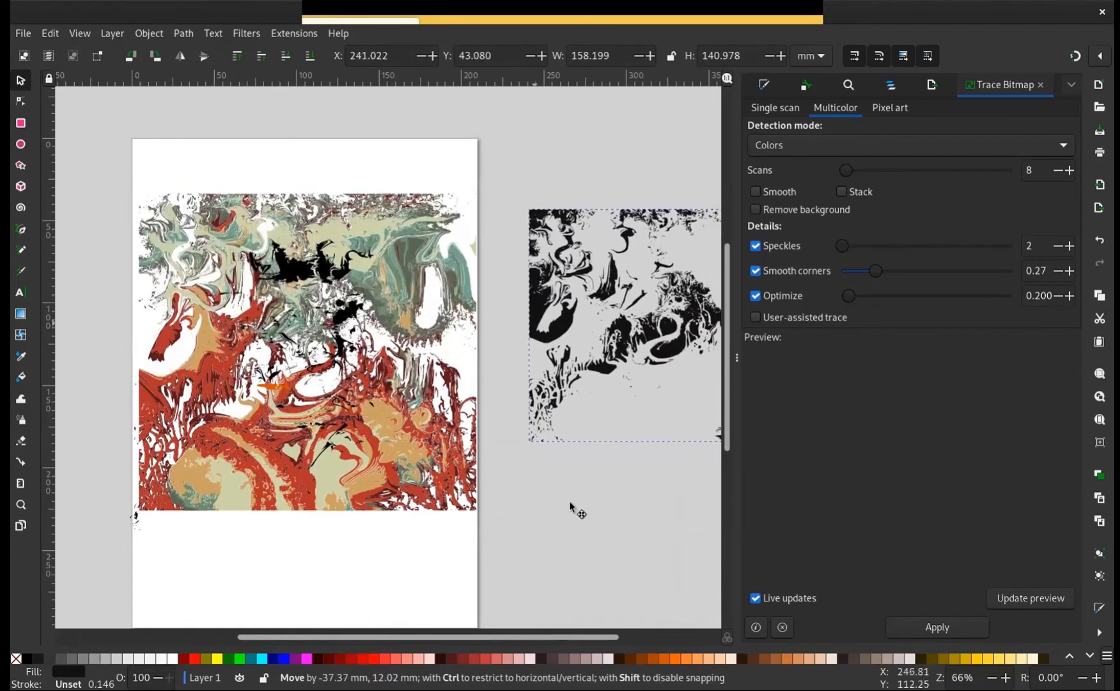
pyautogui.click(653, 492)
# Save the drawing in the home folder under the name sssg.svg
pyautogui.press('ctrl')
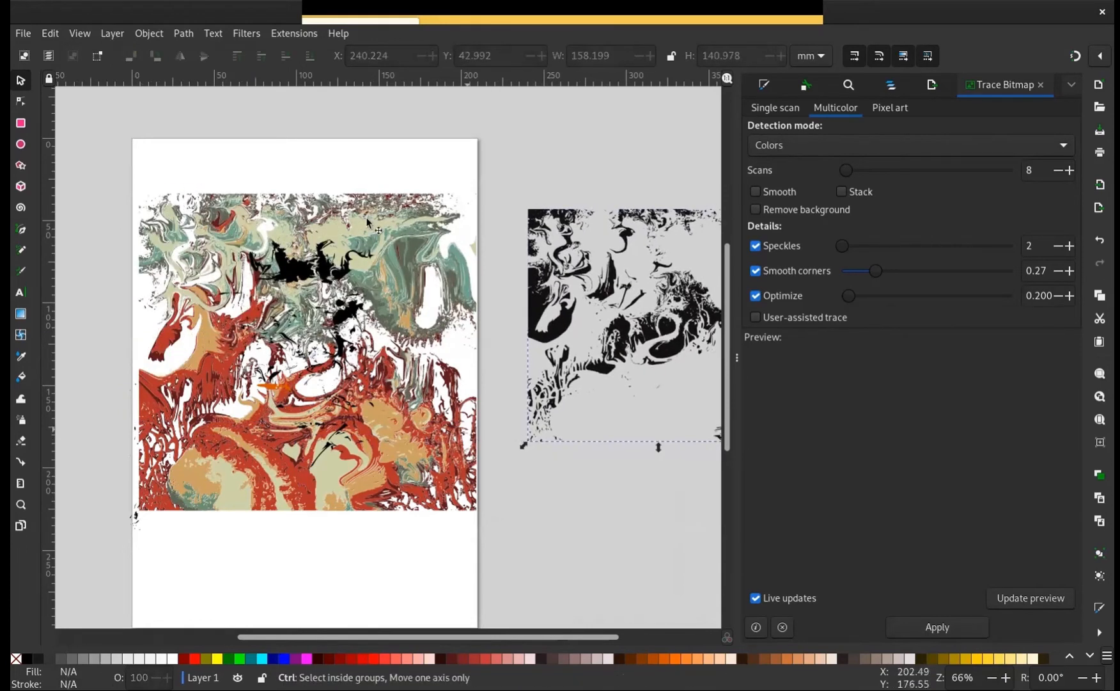
pyautogui.hotkey('ctrl', 's')
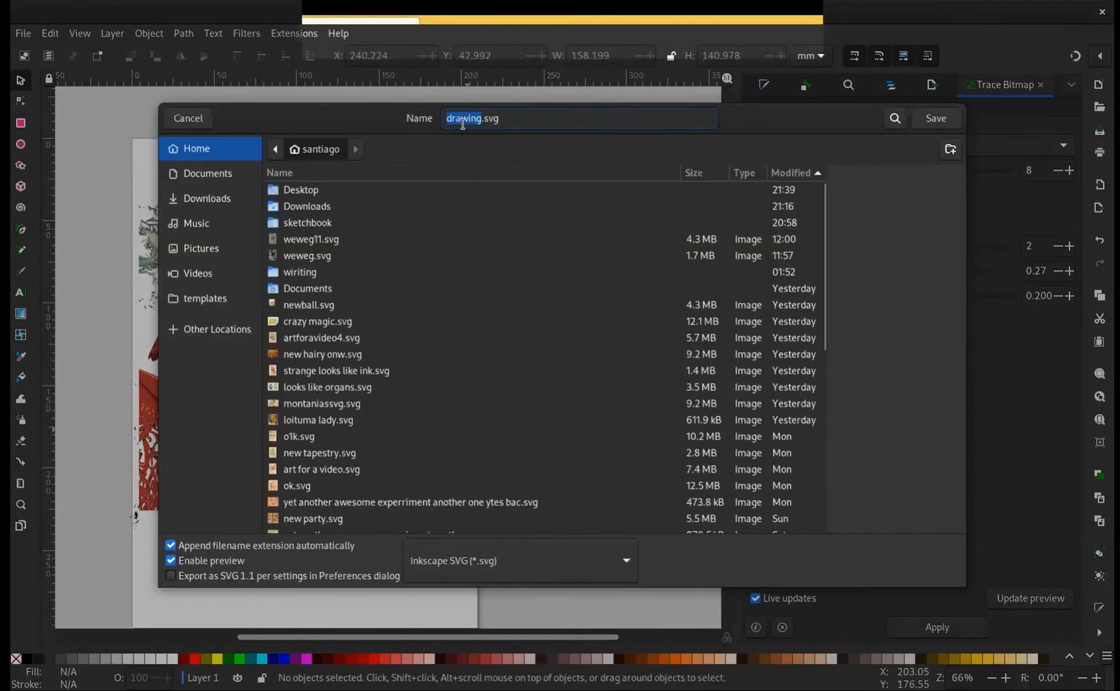
pyautogui.click(476, 119)
pyautogui.press('BackSpace')
pyautogui.press('BackSpace')
pyautogui.press('BackSpace')
pyautogui.press('BackSpace')
pyautogui.press('BackSpace')
pyautogui.press('BackSpace')
pyautogui.write('sss')
pyautogui.click(938, 118)
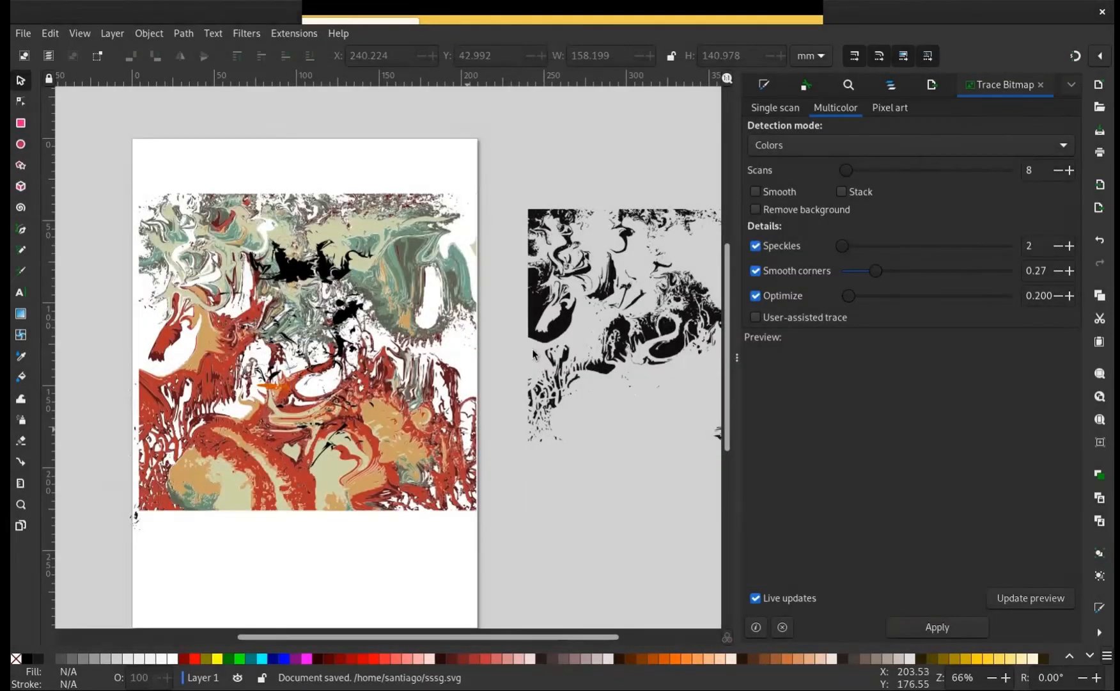
# Break apart the black layer beside the page into separate paths
pyautogui.hscroll(5, 371, 353)
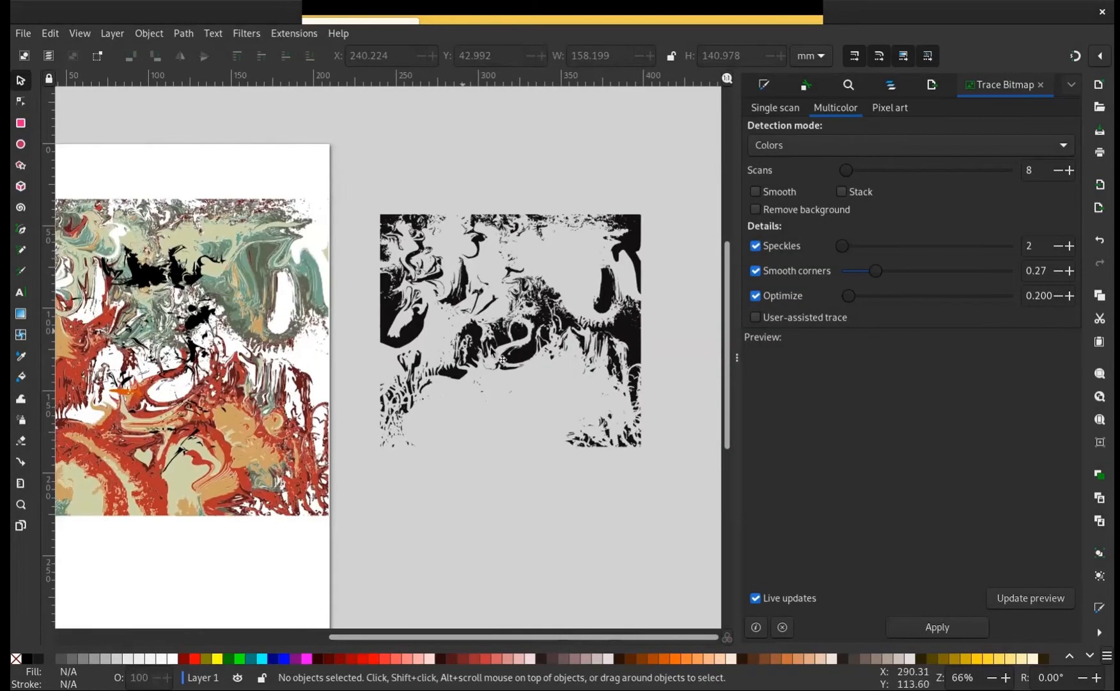
pyautogui.click(502, 364)
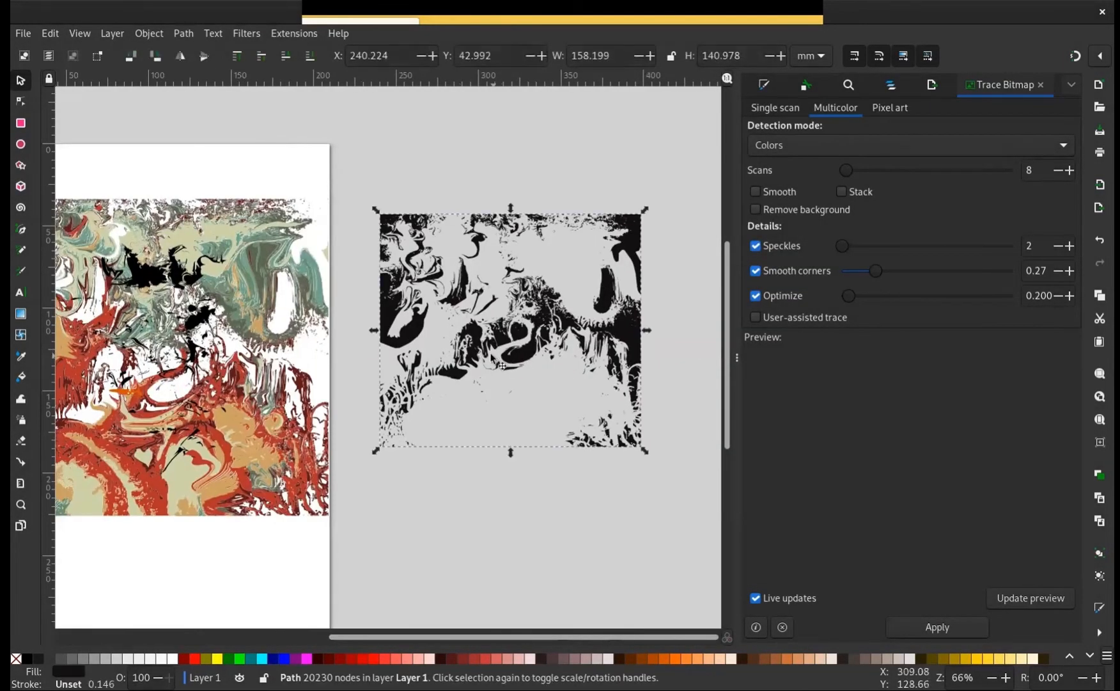
pyautogui.click(157, 38)
pyautogui.moveTo(182, 35)
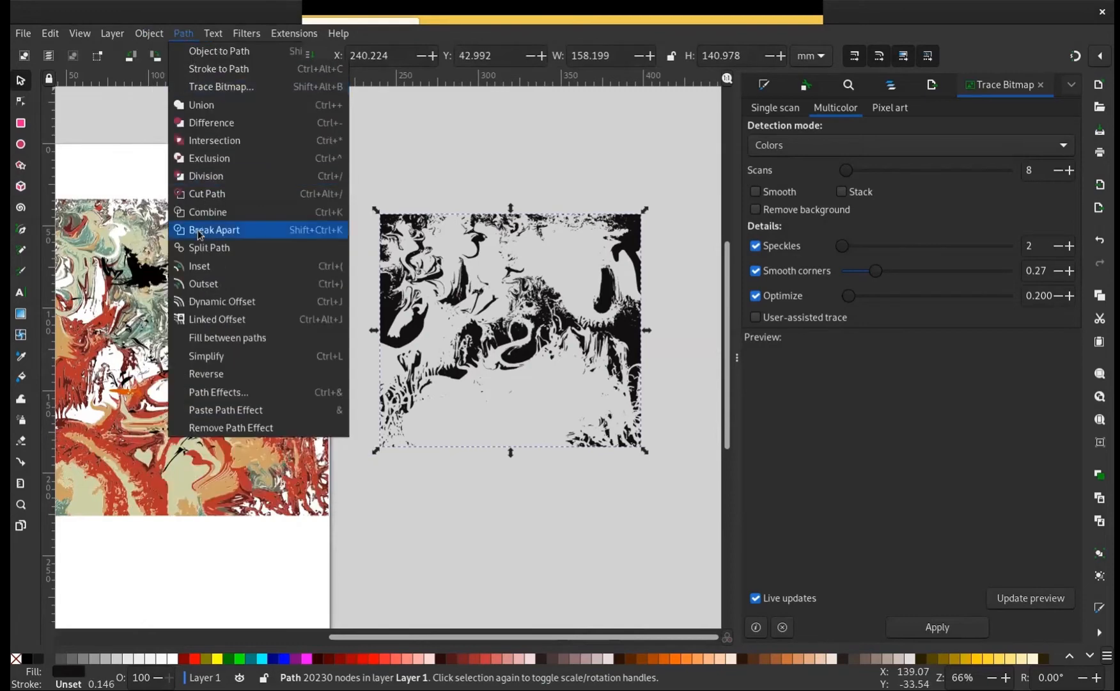
pyautogui.click(231, 229)
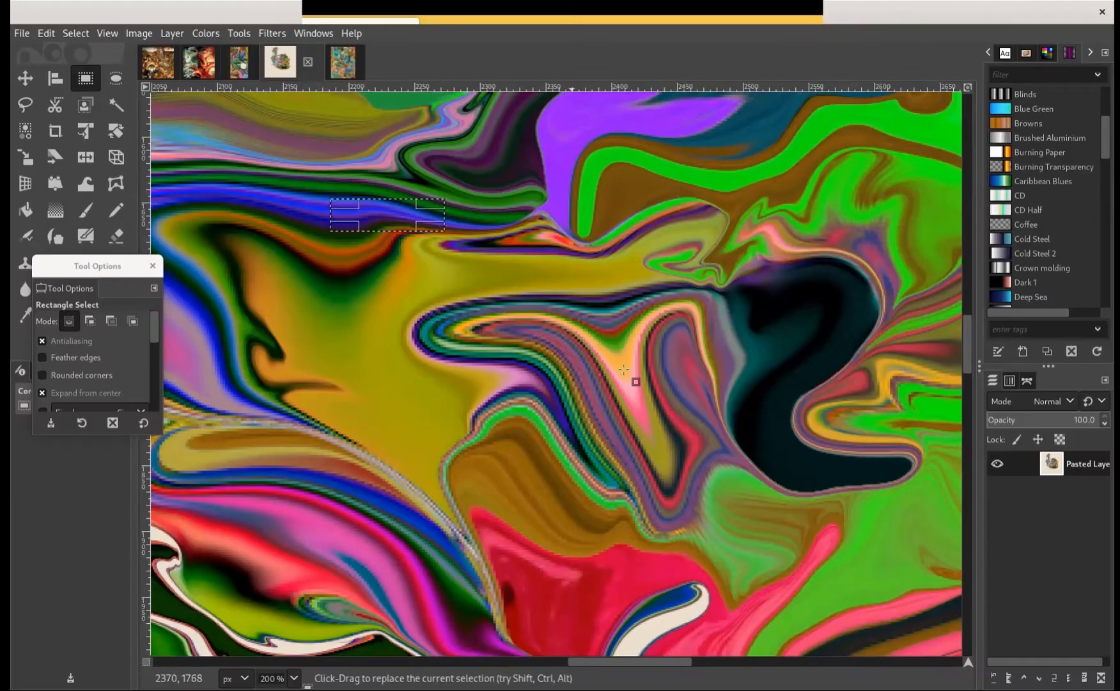
# In GIMP, copy a rectangular area around the central swirl and part of the dark shape in the warped painting
pyautogui.moveTo(333, 179)
pyautogui.mouseDown()
pyautogui.moveTo(813, 511)
pyautogui.moveTo(805, 520)
pyautogui.moveTo(845, 537)
pyautogui.moveTo(841, 558)
pyautogui.moveTo(884, 564)
pyautogui.moveTo(777, 509)
pyautogui.moveTo(786, 502)
pyautogui.mouseUp()
pyautogui.moveTo(388, 375); pyautogui.dragTo(379, 377)
pyautogui.press('ctrl')
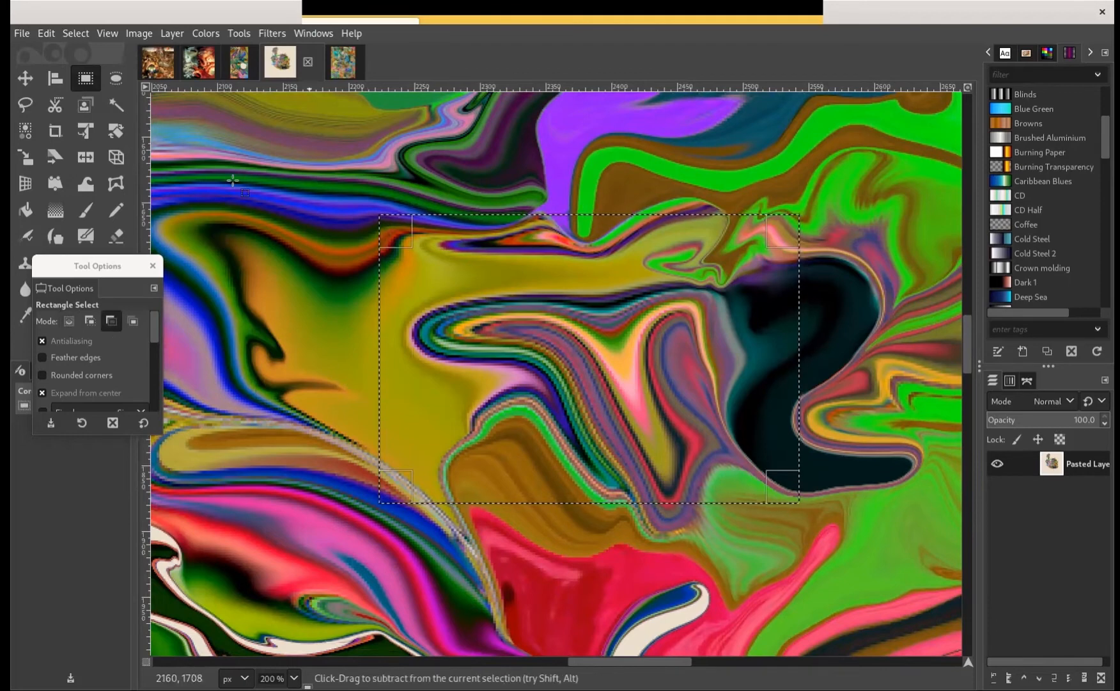
pyautogui.hotkey('ctrl', 'c')
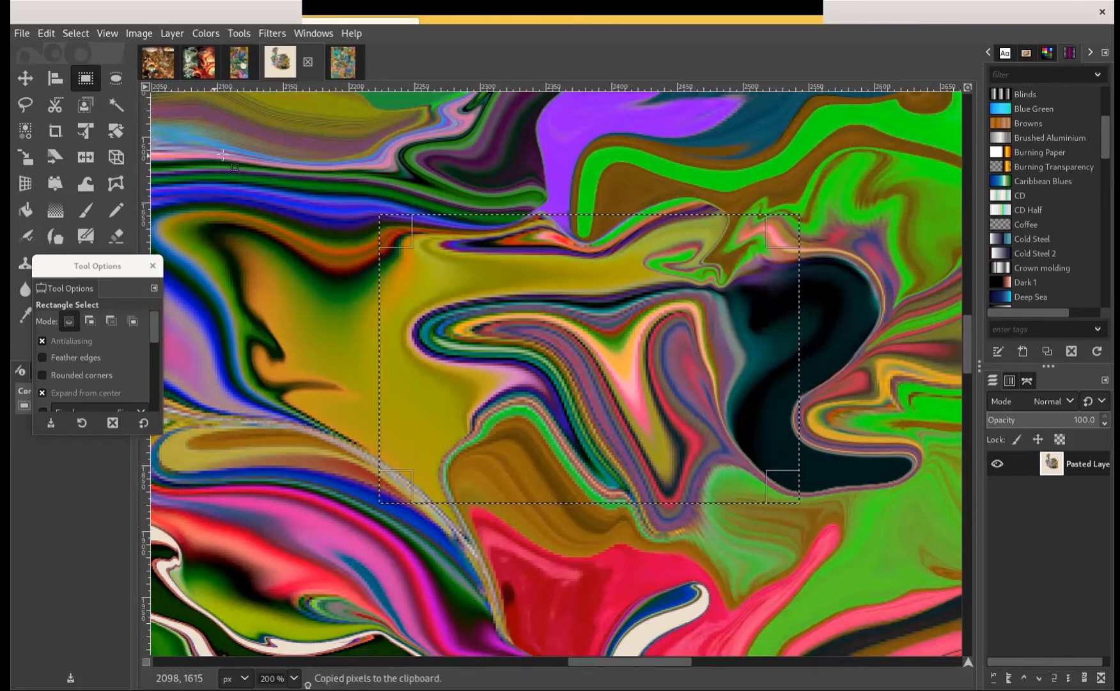
# Paste the copied area of the painting as a new image
pyautogui.click(21, 33)
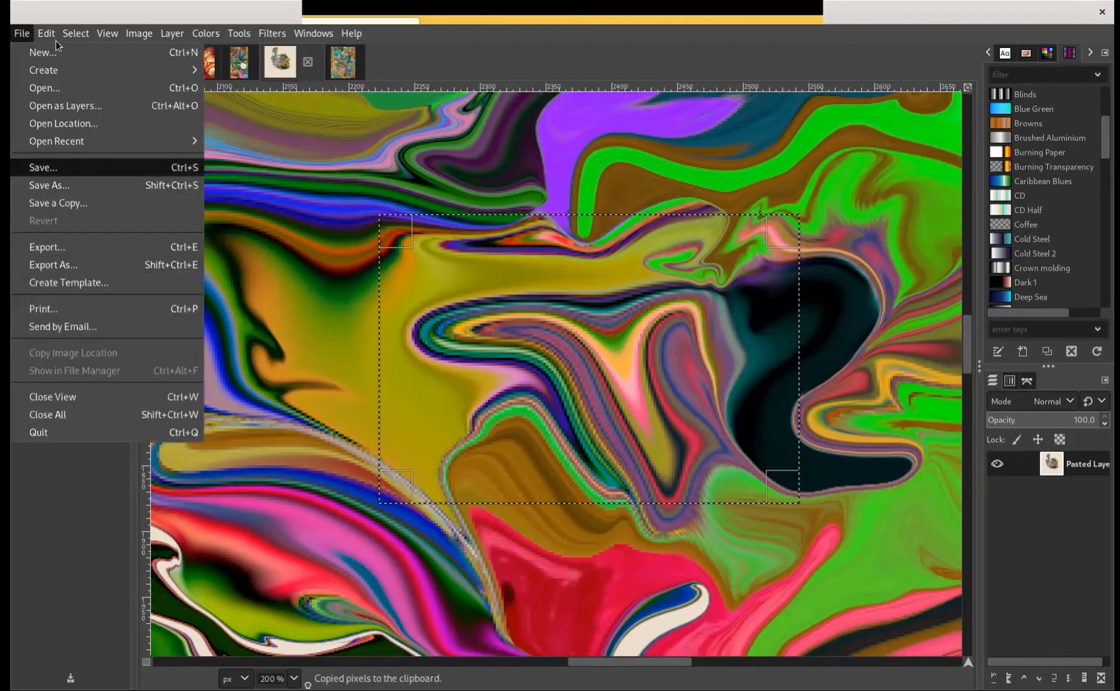
pyautogui.moveTo(37, 38)
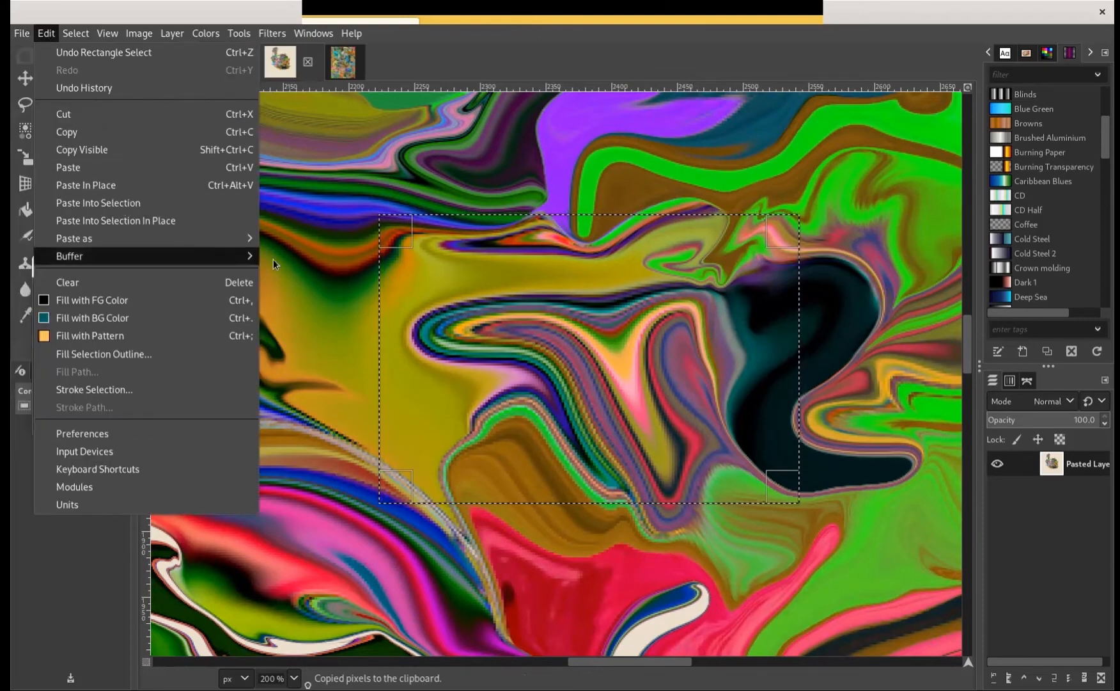
pyautogui.moveTo(246, 238)
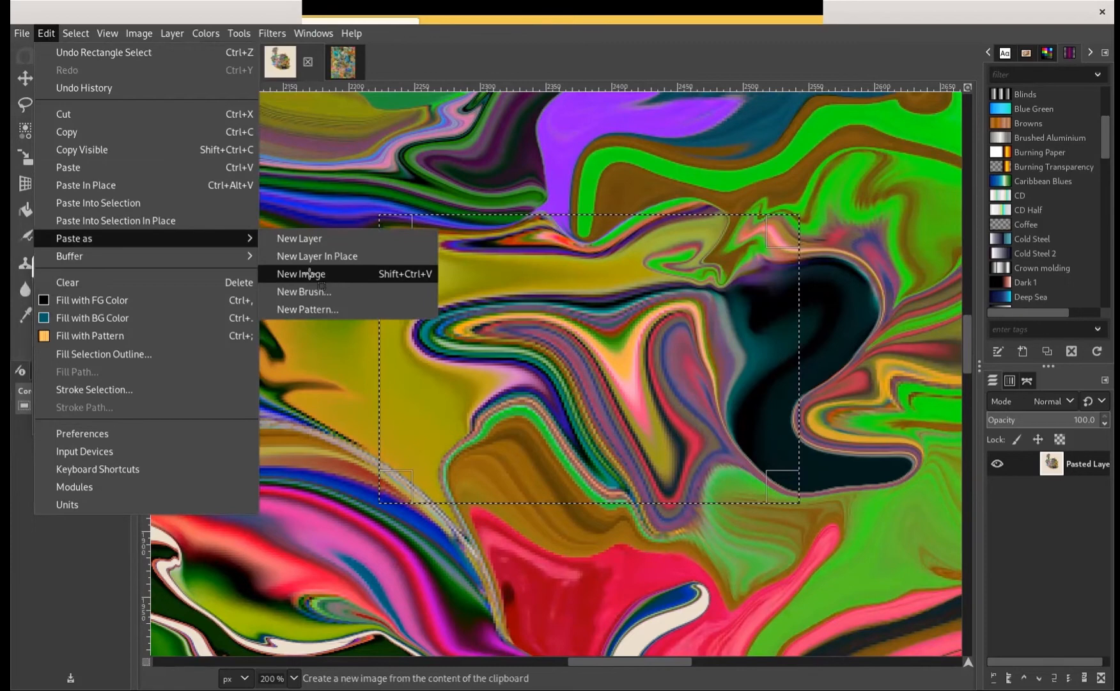
pyautogui.click(310, 274)
# Try to outline the long striped swirl in the new image with the Free Select tool
pyautogui.scroll(1, 543, 386)
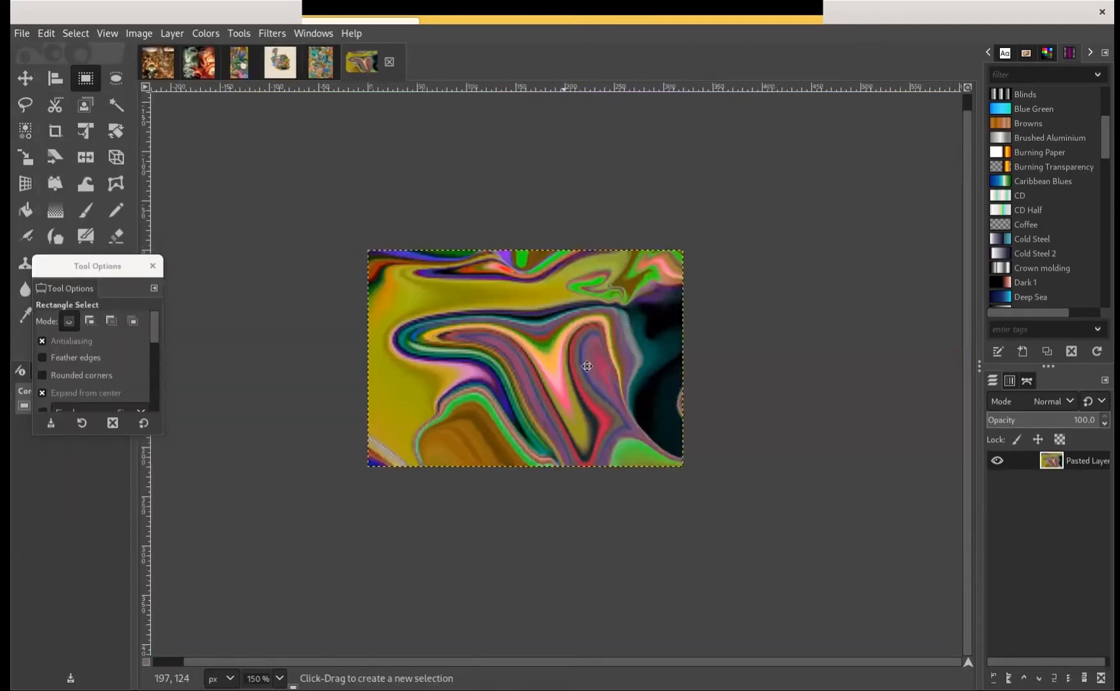
pyautogui.scroll(2, 587, 365)
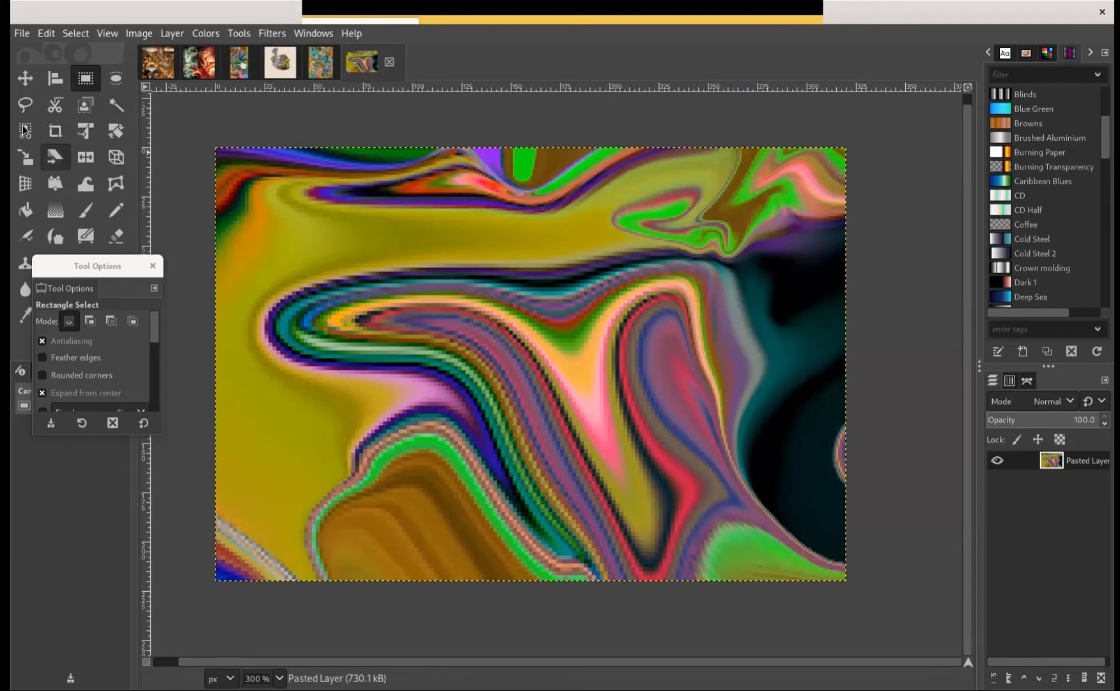
pyautogui.click(25, 131)
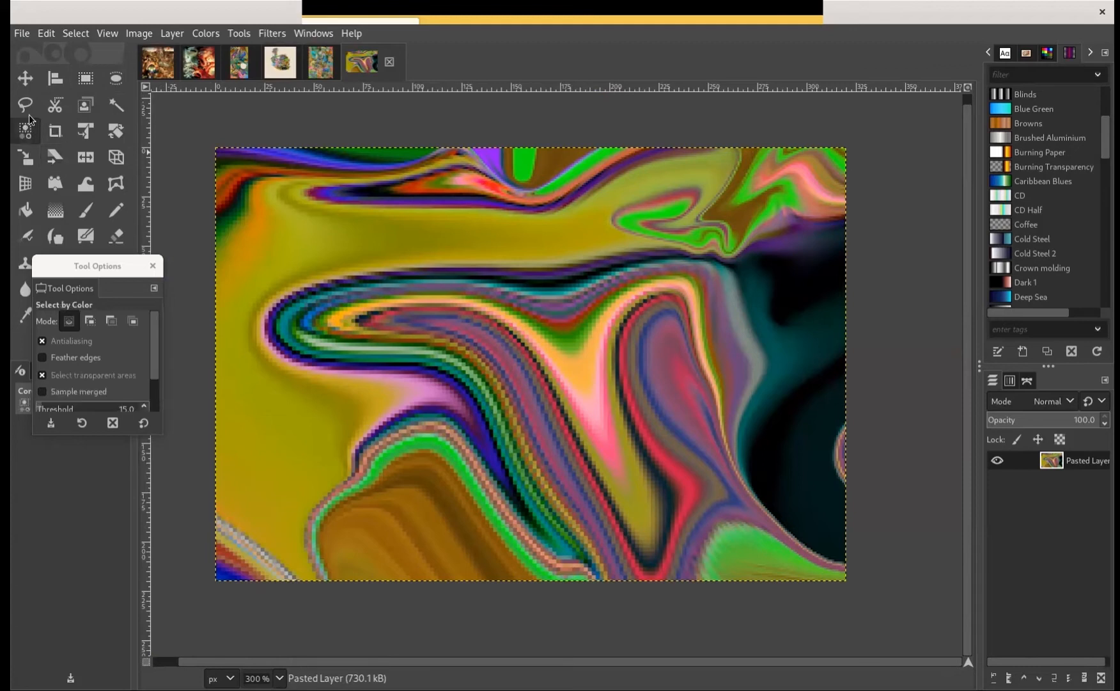
pyautogui.click(29, 112)
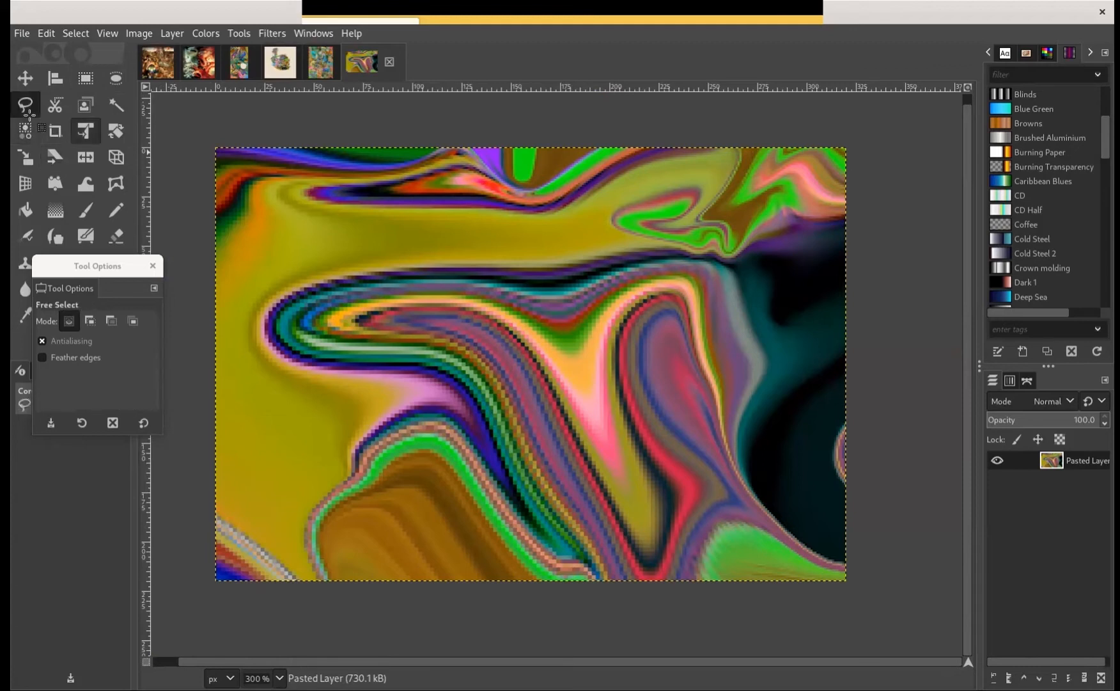
pyautogui.click(400, 254)
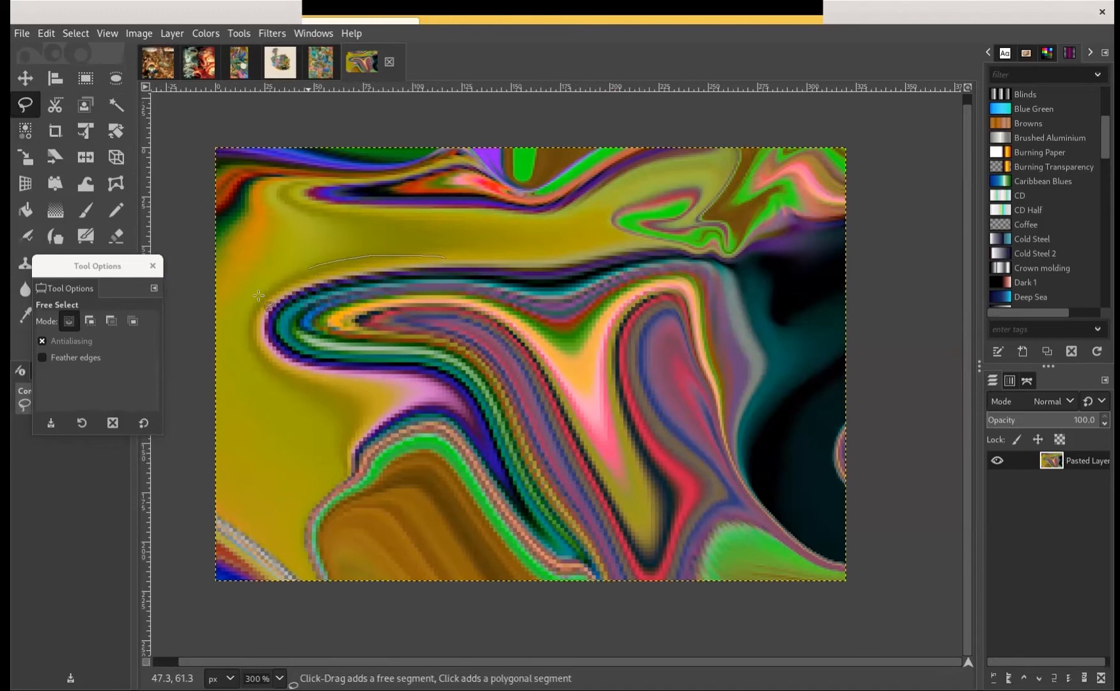
pyautogui.moveTo(264, 287); pyautogui.dragTo(262, 348)
pyautogui.moveTo(397, 387)
pyautogui.mouseDown()
pyautogui.moveTo(482, 430)
pyautogui.moveTo(560, 430)
pyautogui.moveTo(567, 369)
pyautogui.moveTo(502, 264)
pyautogui.moveTo(460, 265)
pyautogui.mouseUp()
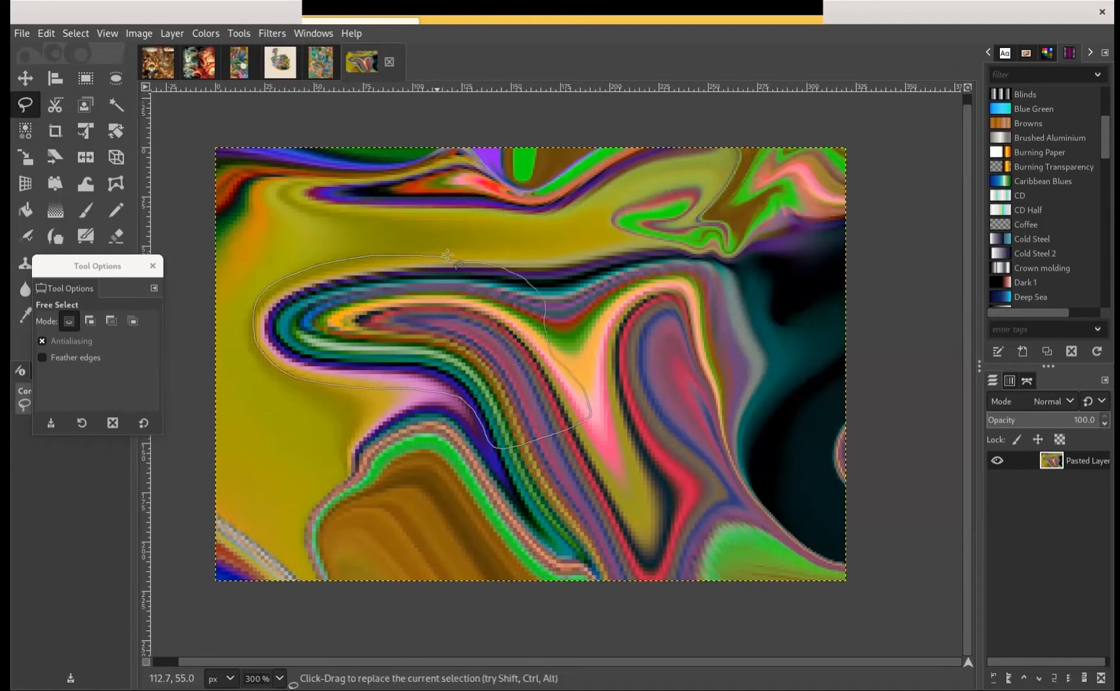
# Select an irregular freehand patch over the olive band and dark stripes near the image's upper edge, and invert its colours
pyautogui.moveTo(447, 254); pyautogui.dragTo(445, 258)
pyautogui.scroll(2, 440, 257)
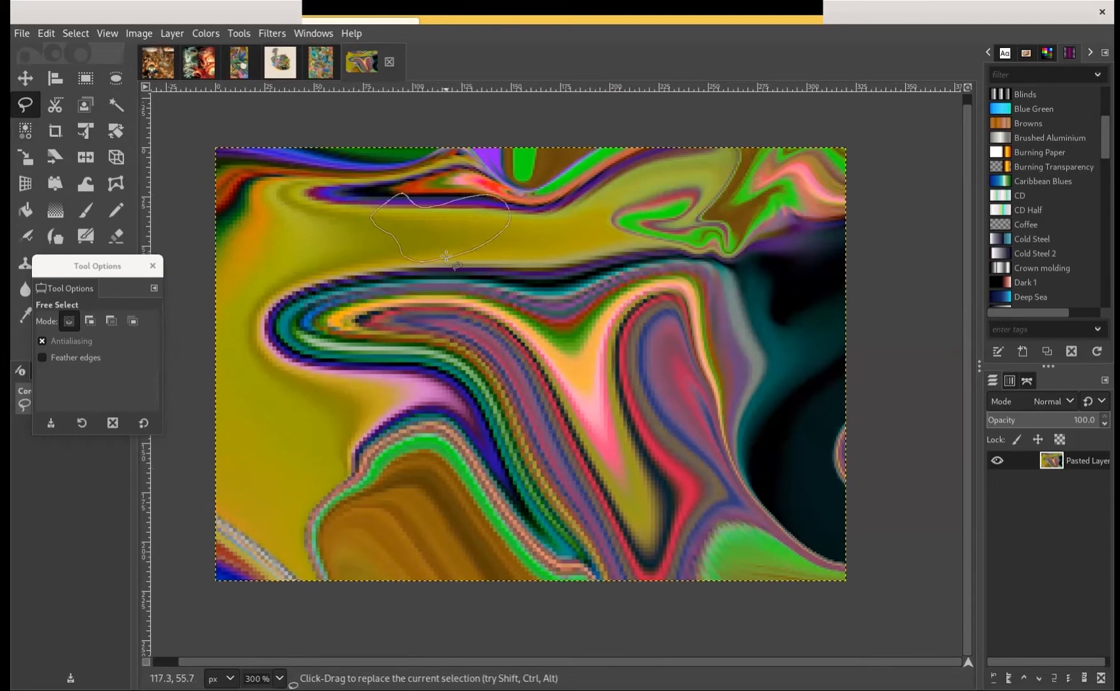
pyautogui.moveTo(432, 237); pyautogui.dragTo(447, 257)
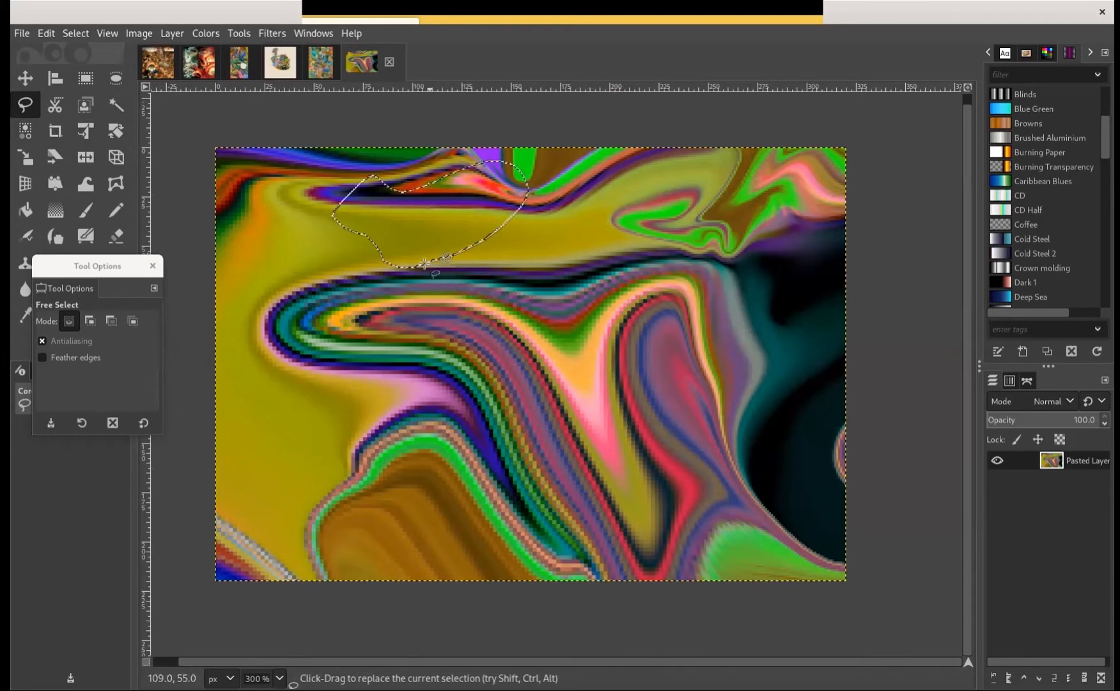
pyautogui.click(203, 33)
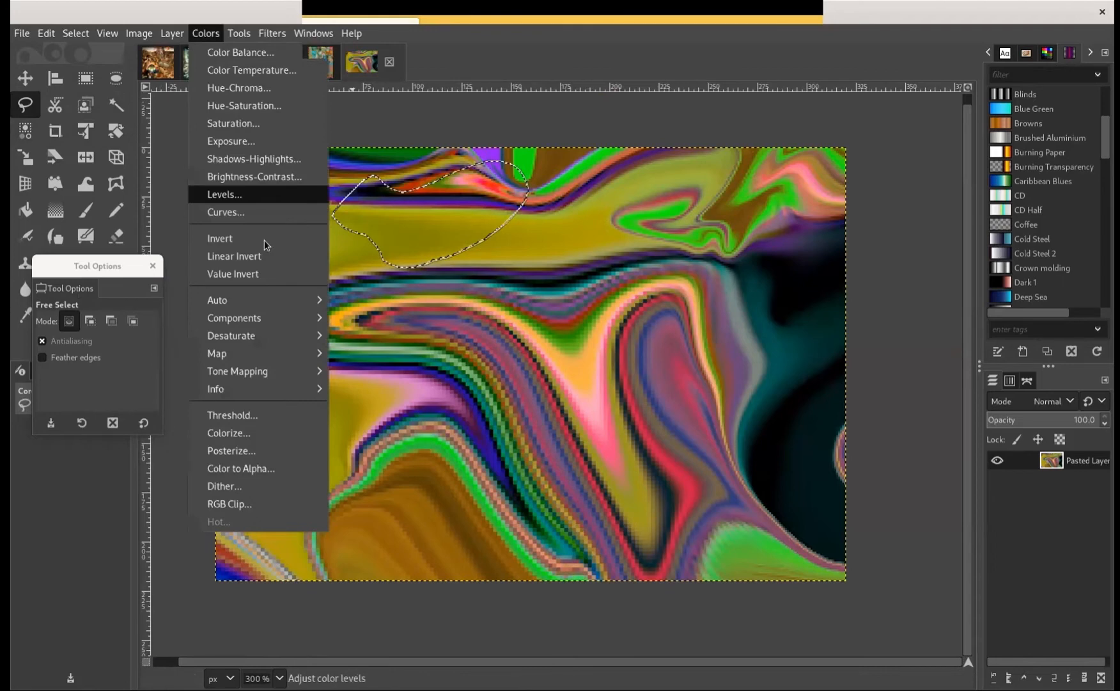
pyautogui.click(264, 239)
# Recolour the selected patch red with Hue-Chroma, setting Hue to 99.53, Chroma to 22.35 and Lightness to -21.76
pyautogui.hotkey('alt', 'c')
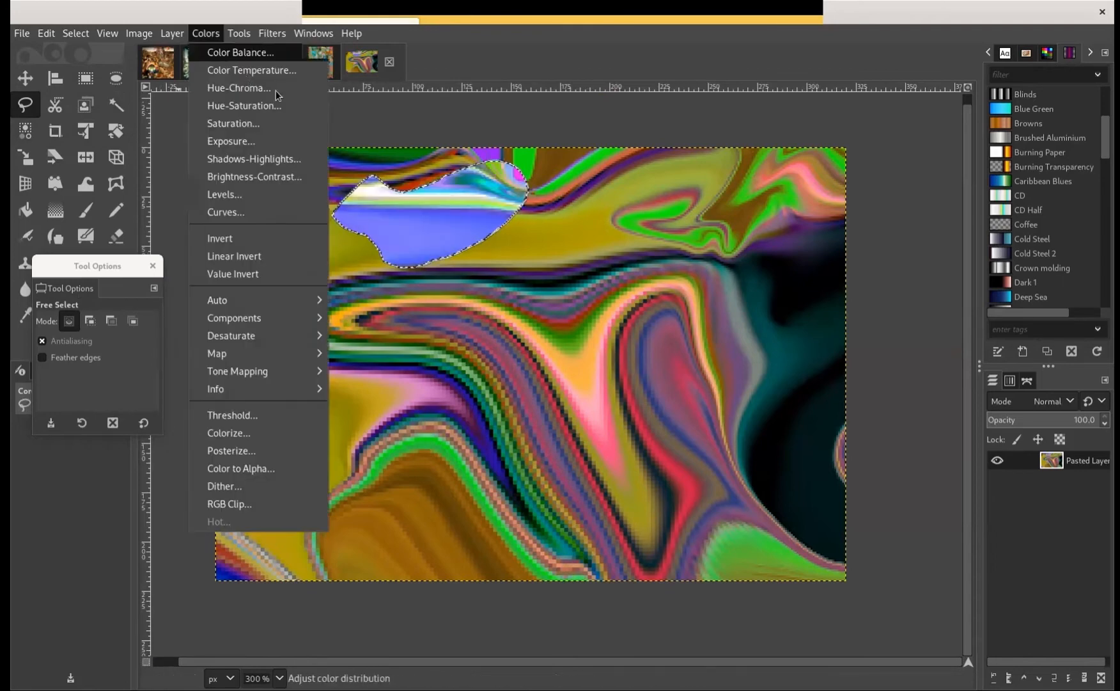
pyautogui.click(276, 90)
pyautogui.moveTo(768, 160); pyautogui.dragTo(756, 161)
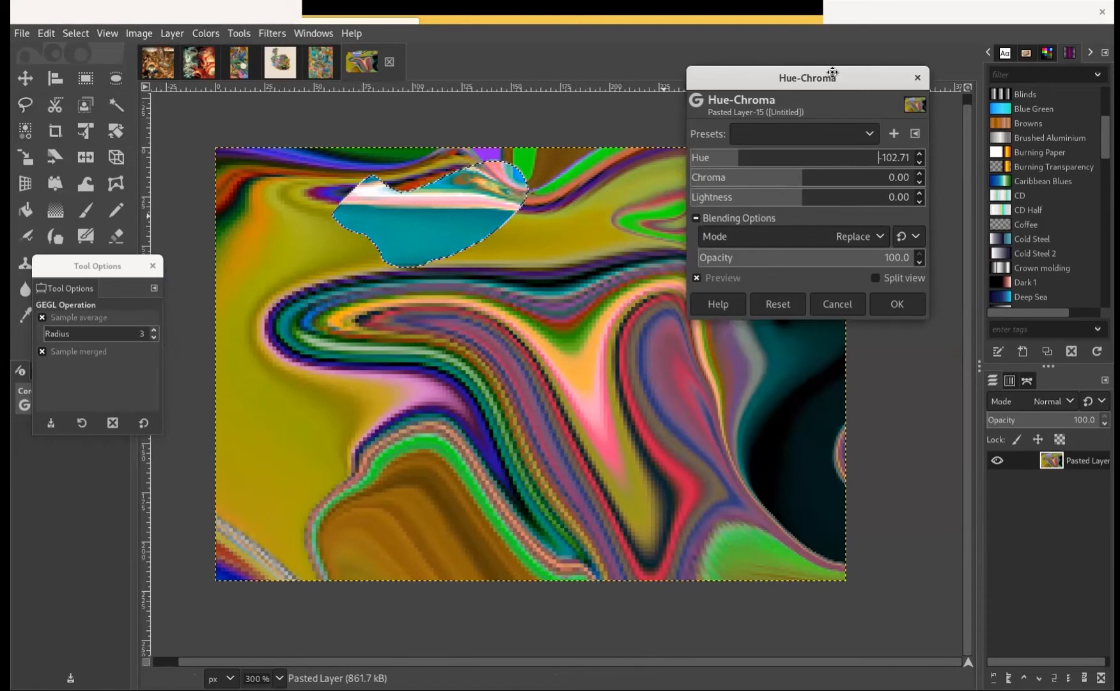
pyautogui.moveTo(832, 71); pyautogui.dragTo(829, 86)
pyautogui.click(823, 168)
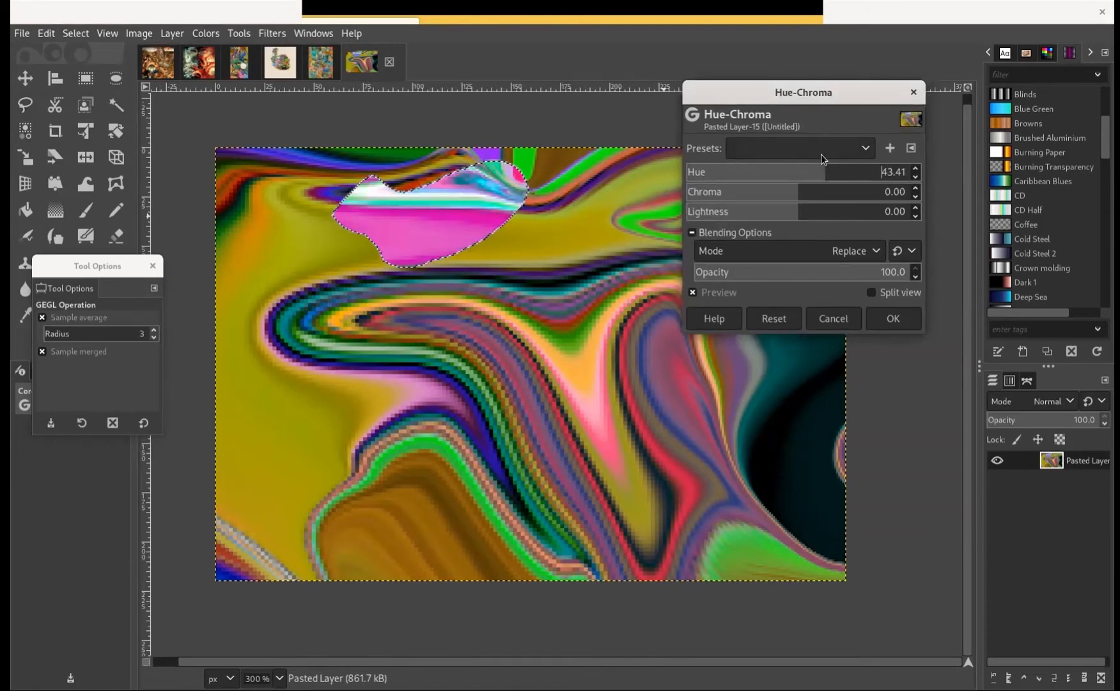
pyautogui.click(758, 173)
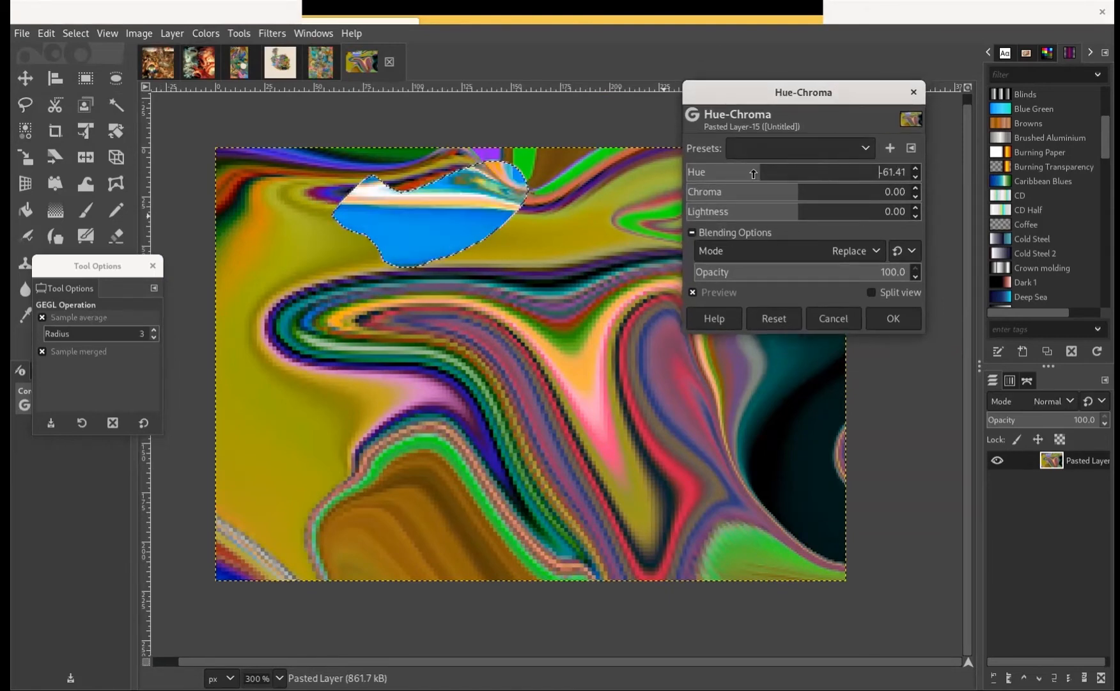
pyautogui.click(719, 174)
pyautogui.click(858, 176)
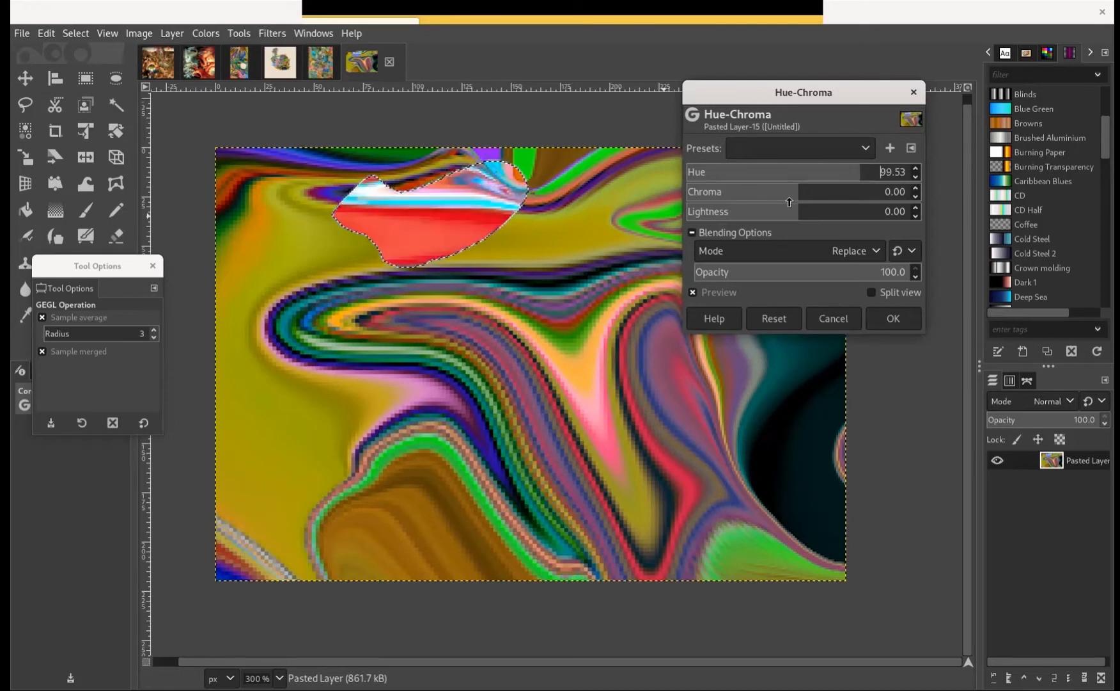
pyautogui.click(823, 193)
pyautogui.click(773, 213)
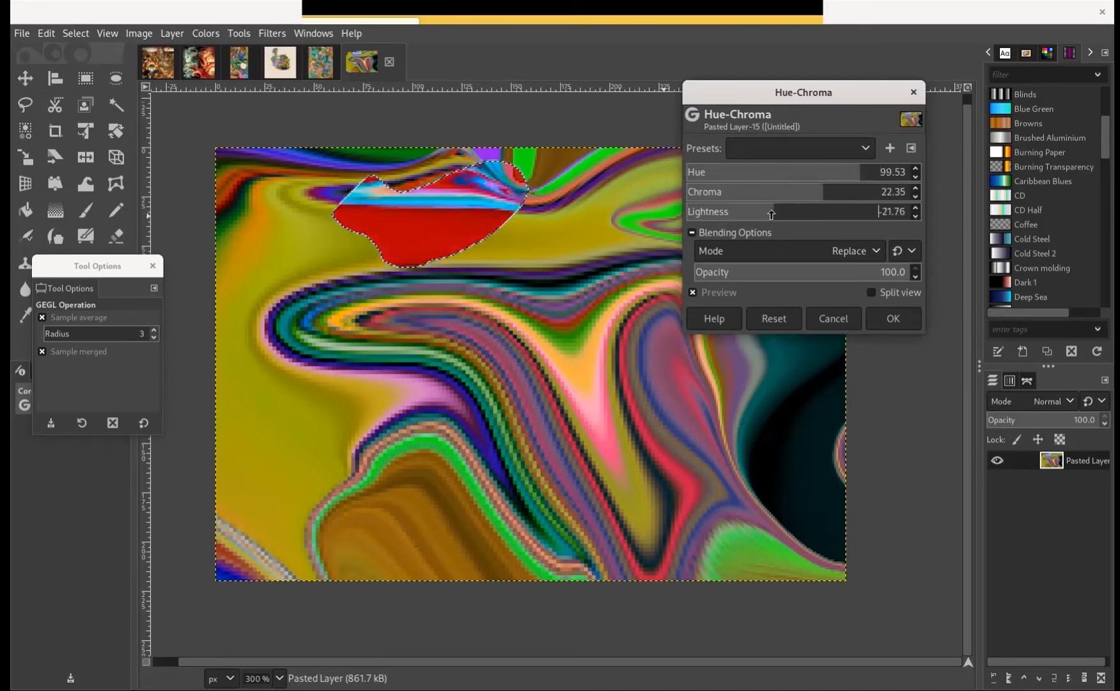
pyautogui.click(870, 321)
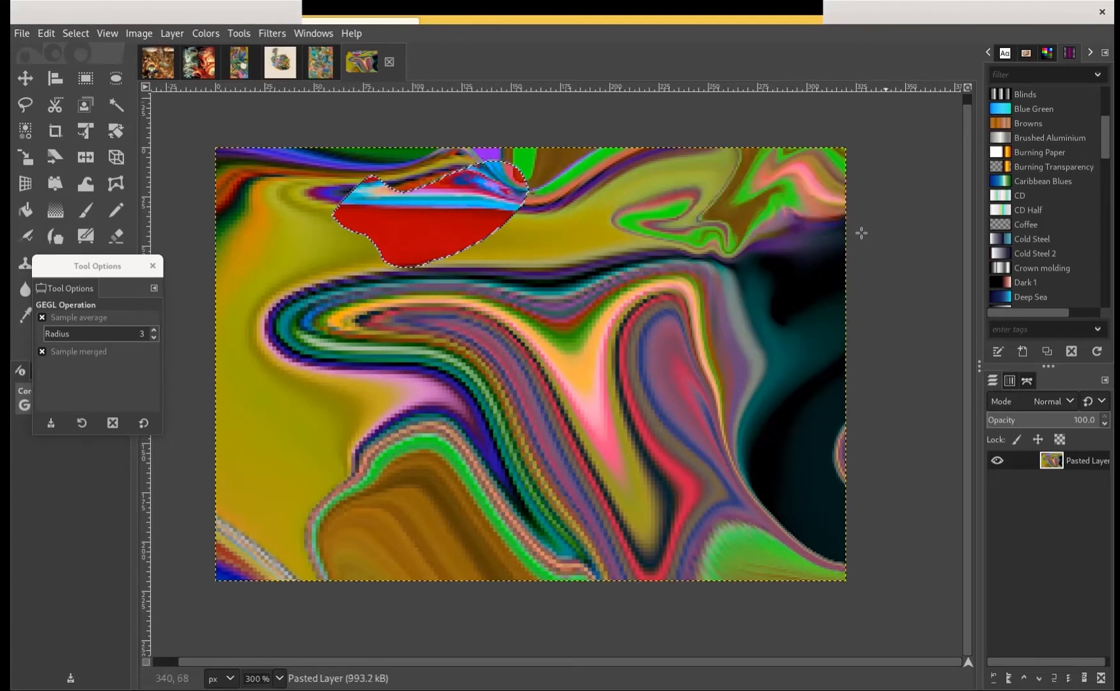
# Clear the selection and use Warp Transform to pull the red patch's lower left edge out into a pointed tip
pyautogui.click(85, 79)
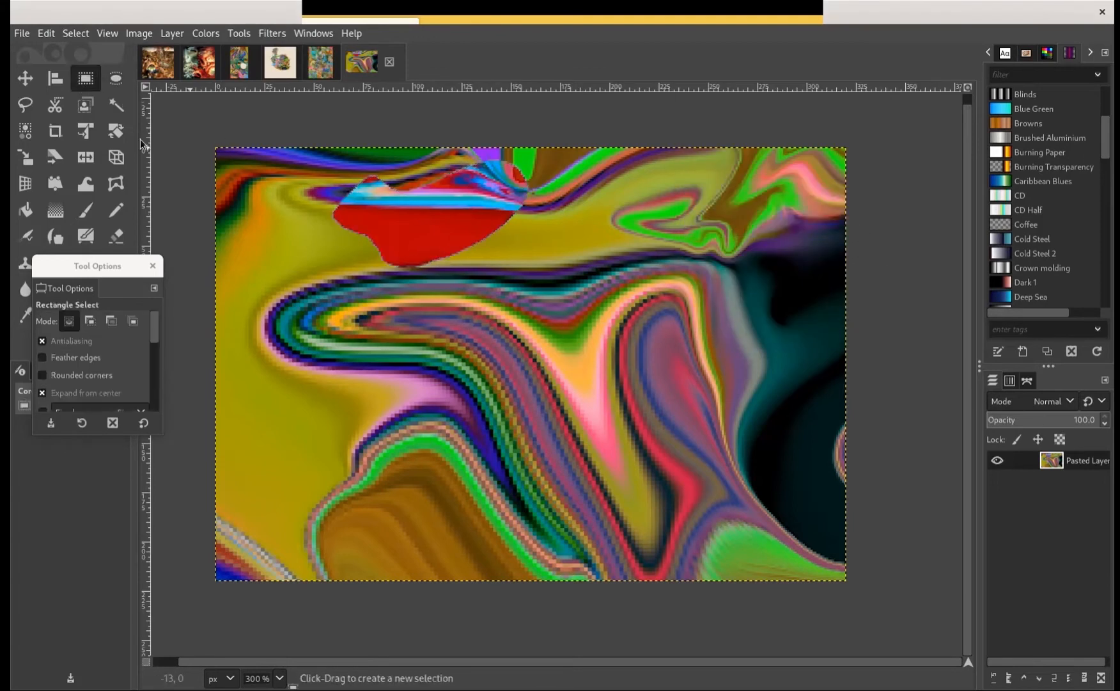
pyautogui.click(229, 151)
pyautogui.click(25, 131)
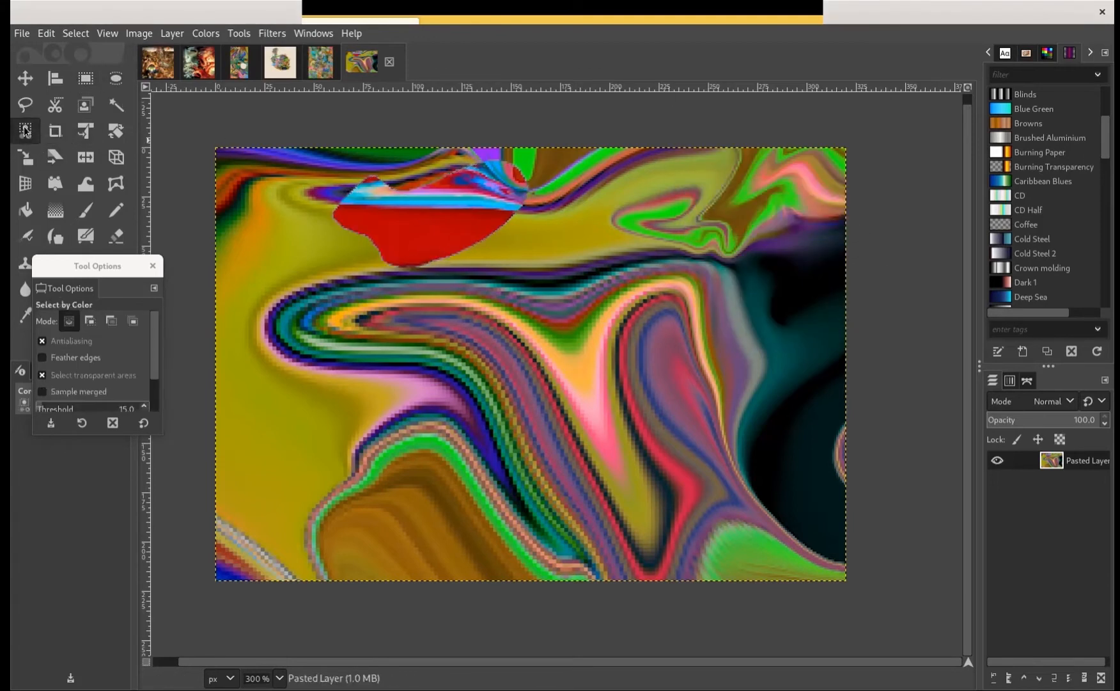
pyautogui.click(85, 184)
pyautogui.moveTo(437, 250)
pyautogui.mouseDown()
pyautogui.moveTo(333, 234)
pyautogui.moveTo(362, 237)
pyautogui.moveTo(291, 247)
pyautogui.mouseUp()
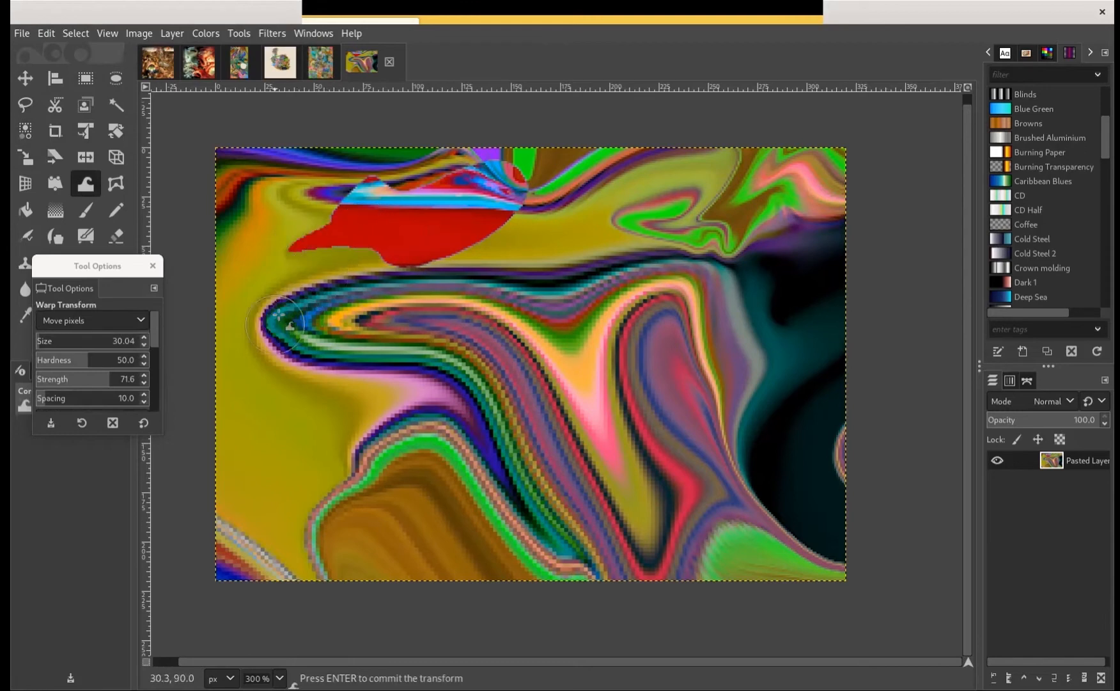
# Warp the striped swirl into jagged folds and curled hooks, smear the red patch sideways, and pull a peak up from the swirl's upper edge
pyautogui.moveTo(279, 314)
pyautogui.mouseDown()
pyautogui.moveTo(308, 364)
pyautogui.moveTo(350, 393)
pyautogui.moveTo(335, 367)
pyautogui.moveTo(326, 387)
pyautogui.moveTo(337, 397)
pyautogui.moveTo(351, 374)
pyautogui.moveTo(352, 395)
pyautogui.moveTo(426, 381)
pyautogui.moveTo(506, 422)
pyautogui.moveTo(550, 380)
pyautogui.moveTo(527, 369)
pyautogui.moveTo(722, 363)
pyautogui.moveTo(625, 380)
pyautogui.moveTo(664, 375)
pyautogui.moveTo(645, 345)
pyautogui.moveTo(691, 345)
pyautogui.moveTo(625, 342)
pyautogui.moveTo(758, 293)
pyautogui.moveTo(748, 287)
pyautogui.moveTo(763, 303)
pyautogui.moveTo(729, 391)
pyautogui.moveTo(749, 397)
pyautogui.moveTo(828, 366)
pyautogui.moveTo(726, 435)
pyautogui.moveTo(652, 445)
pyautogui.moveTo(672, 432)
pyautogui.moveTo(650, 417)
pyautogui.moveTo(662, 477)
pyautogui.moveTo(608, 443)
pyautogui.mouseUp()
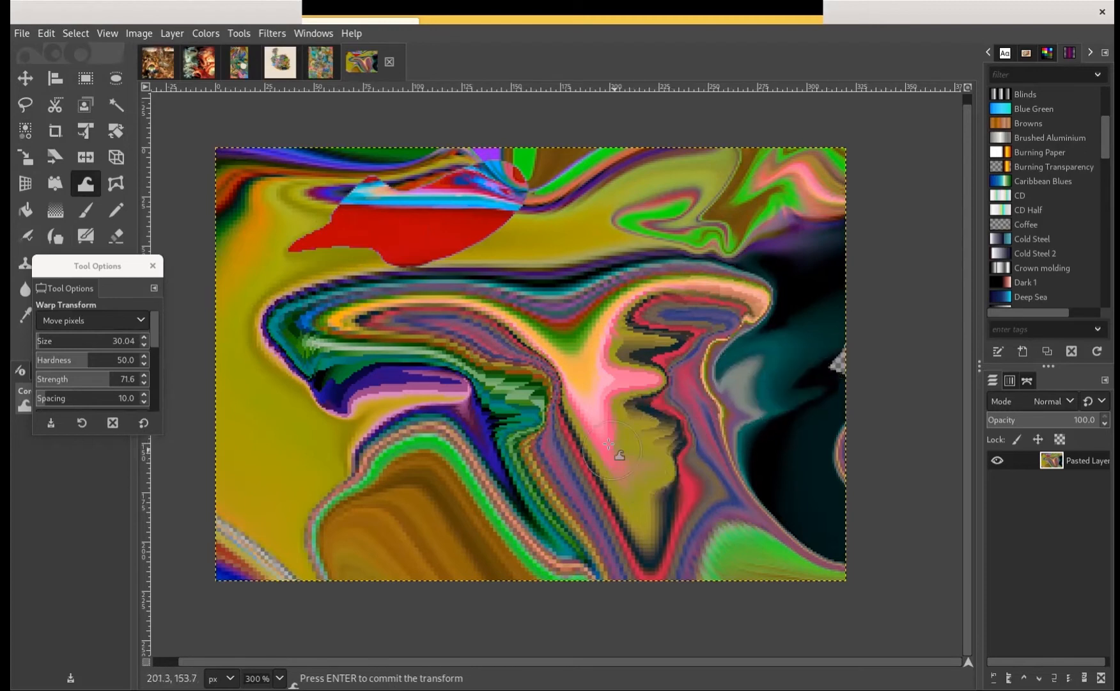
pyautogui.moveTo(630, 401); pyautogui.dragTo(597, 381)
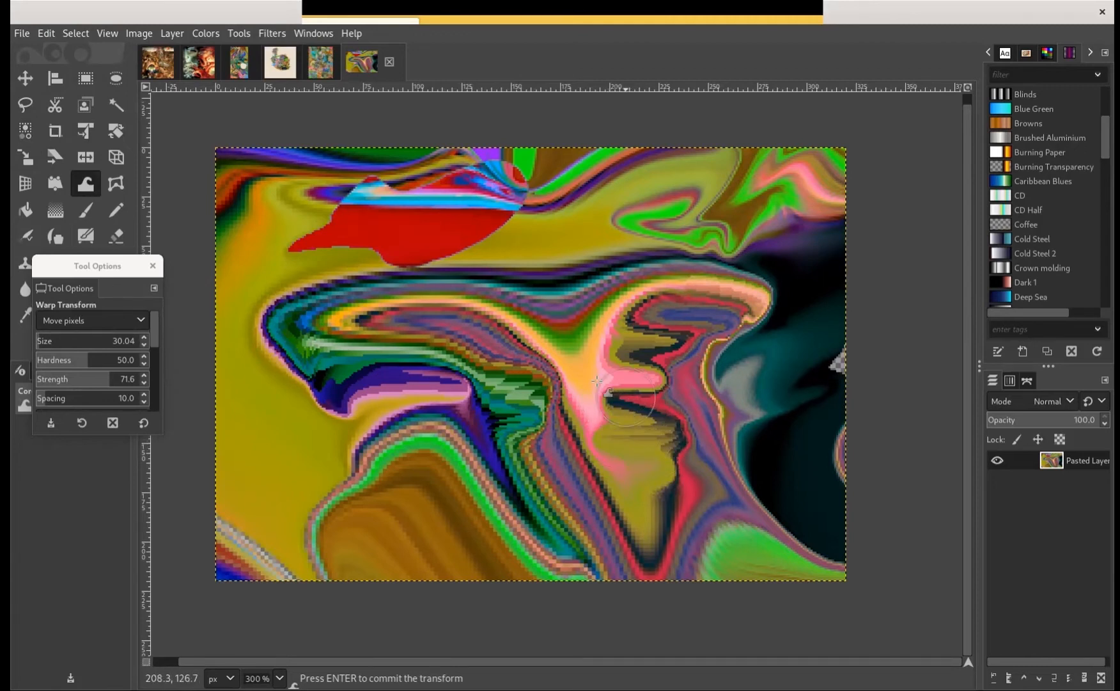
pyautogui.moveTo(512, 432)
pyautogui.mouseDown()
pyautogui.moveTo(531, 445)
pyautogui.moveTo(522, 470)
pyautogui.moveTo(543, 504)
pyautogui.moveTo(515, 493)
pyautogui.moveTo(562, 445)
pyautogui.mouseUp()
pyautogui.moveTo(524, 232)
pyautogui.mouseDown()
pyautogui.moveTo(555, 238)
pyautogui.moveTo(665, 180)
pyautogui.moveTo(702, 183)
pyautogui.moveTo(711, 217)
pyautogui.moveTo(567, 264)
pyautogui.moveTo(524, 251)
pyautogui.moveTo(770, 196)
pyautogui.moveTo(786, 214)
pyautogui.moveTo(761, 243)
pyautogui.moveTo(844, 221)
pyautogui.moveTo(796, 293)
pyautogui.moveTo(831, 308)
pyautogui.moveTo(782, 305)
pyautogui.moveTo(800, 333)
pyautogui.moveTo(735, 399)
pyautogui.mouseUp()
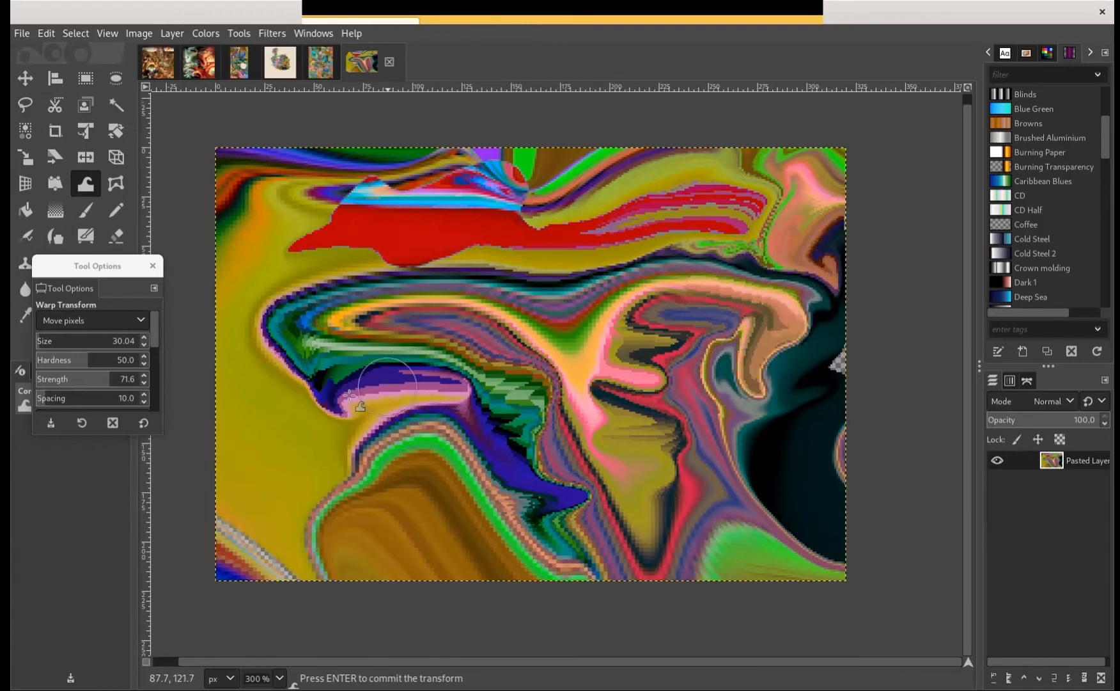
pyautogui.moveTo(358, 383)
pyautogui.mouseDown()
pyautogui.moveTo(290, 427)
pyautogui.moveTo(285, 399)
pyautogui.moveTo(297, 379)
pyautogui.moveTo(292, 429)
pyautogui.moveTo(263, 439)
pyautogui.moveTo(258, 383)
pyautogui.moveTo(297, 437)
pyautogui.moveTo(282, 463)
pyautogui.moveTo(266, 454)
pyautogui.moveTo(316, 408)
pyautogui.moveTo(327, 457)
pyautogui.mouseUp()
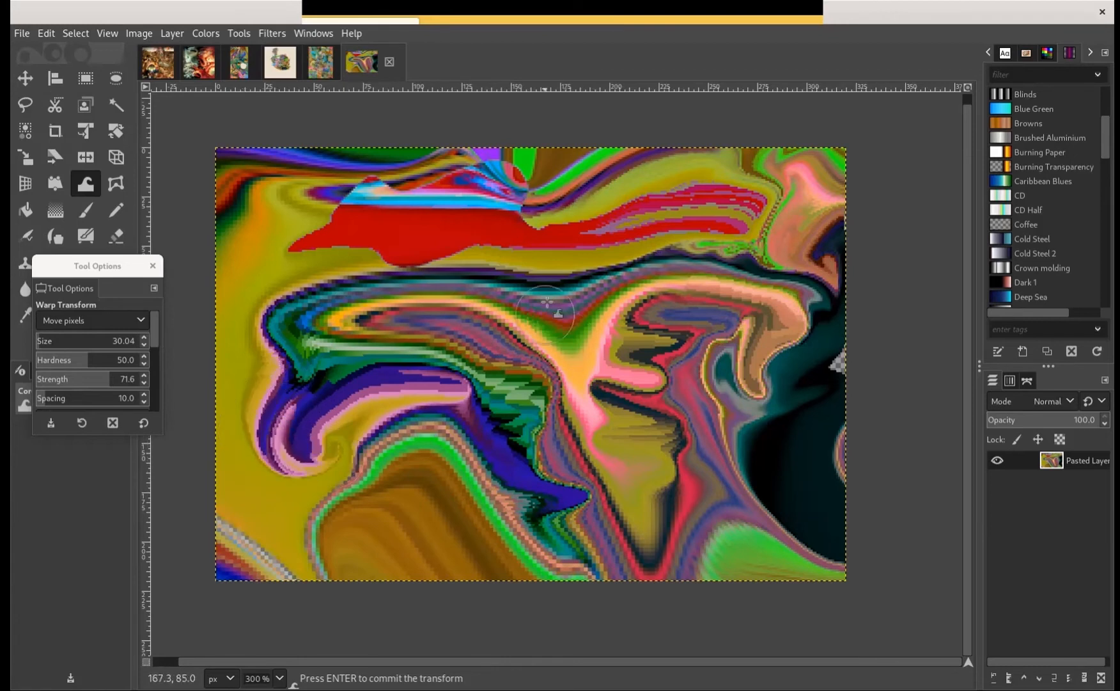
pyautogui.moveTo(551, 300)
pyautogui.mouseDown()
pyautogui.moveTo(528, 243)
pyautogui.moveTo(516, 284)
pyautogui.moveTo(529, 229)
pyautogui.moveTo(535, 267)
pyautogui.moveTo(550, 219)
pyautogui.moveTo(560, 272)
pyautogui.moveTo(581, 216)
pyautogui.moveTo(575, 267)
pyautogui.moveTo(601, 268)
pyautogui.moveTo(669, 334)
pyautogui.moveTo(690, 359)
pyautogui.mouseUp()
# Offset the layer by X -190 and Y -156 px with wrap-around edges
pyautogui.click(170, 33)
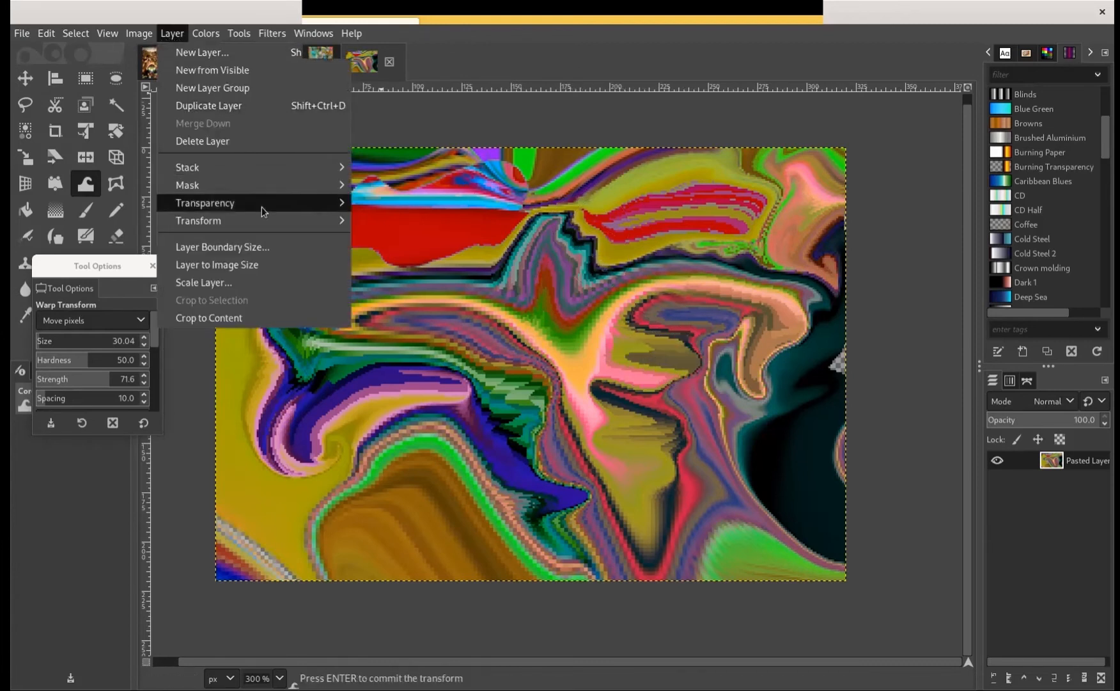
pyautogui.moveTo(266, 226)
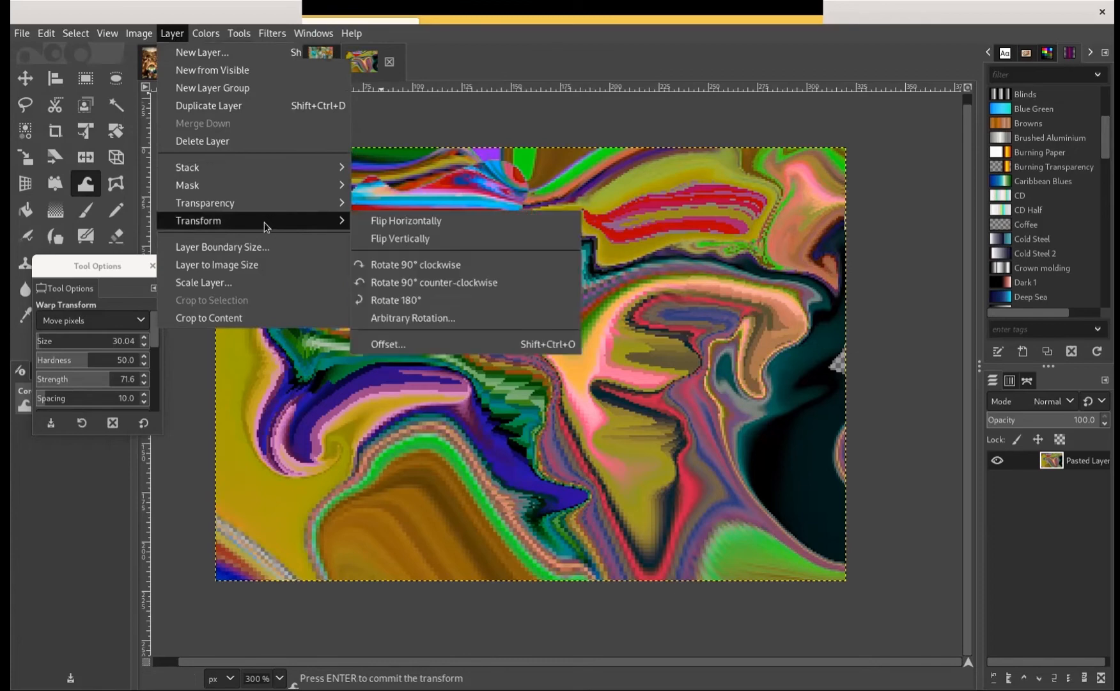
pyautogui.click(440, 347)
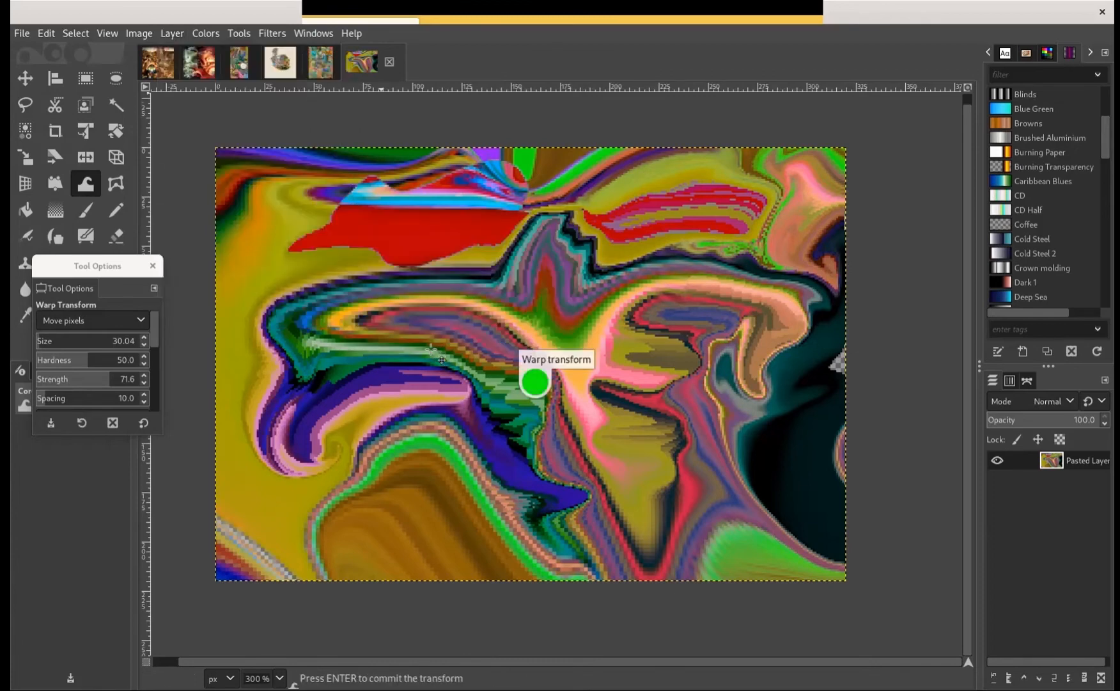
pyautogui.moveTo(816, 167); pyautogui.dragTo(1065, 123)
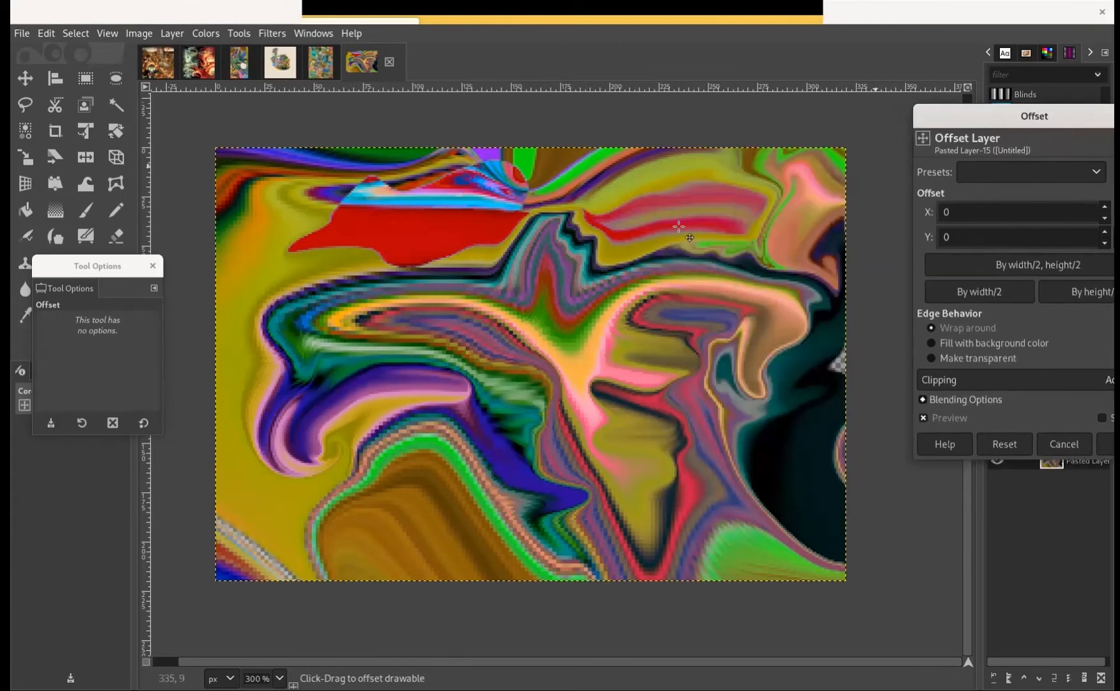
pyautogui.moveTo(642, 289); pyautogui.dragTo(578, 151)
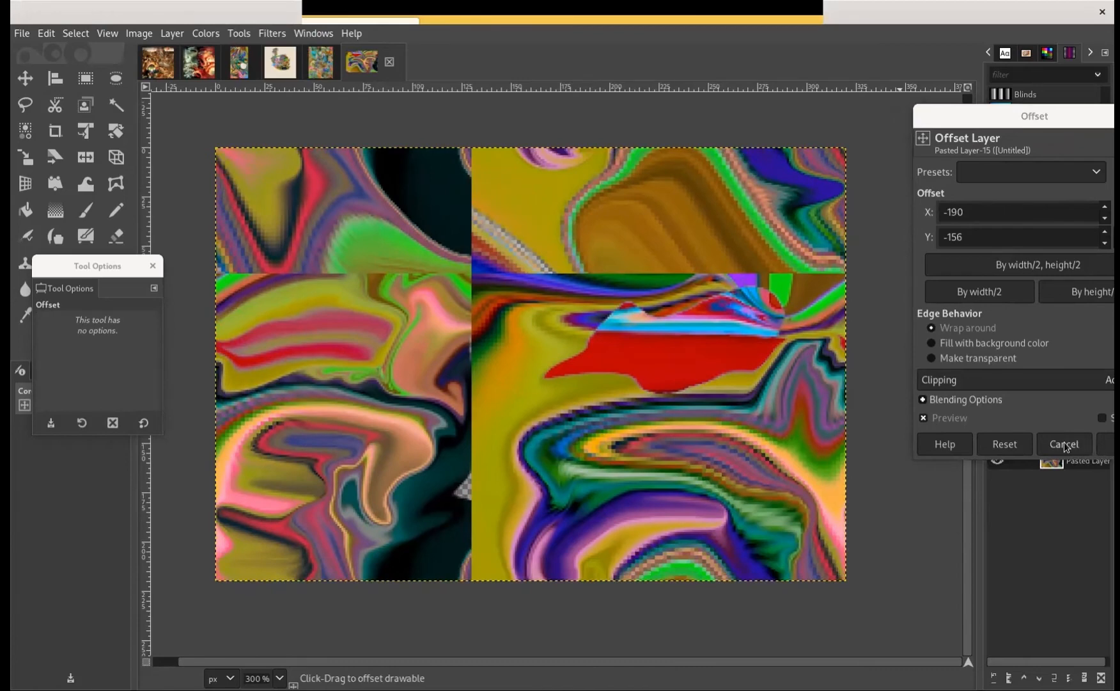
pyautogui.moveTo(1034, 129); pyautogui.dragTo(907, 55)
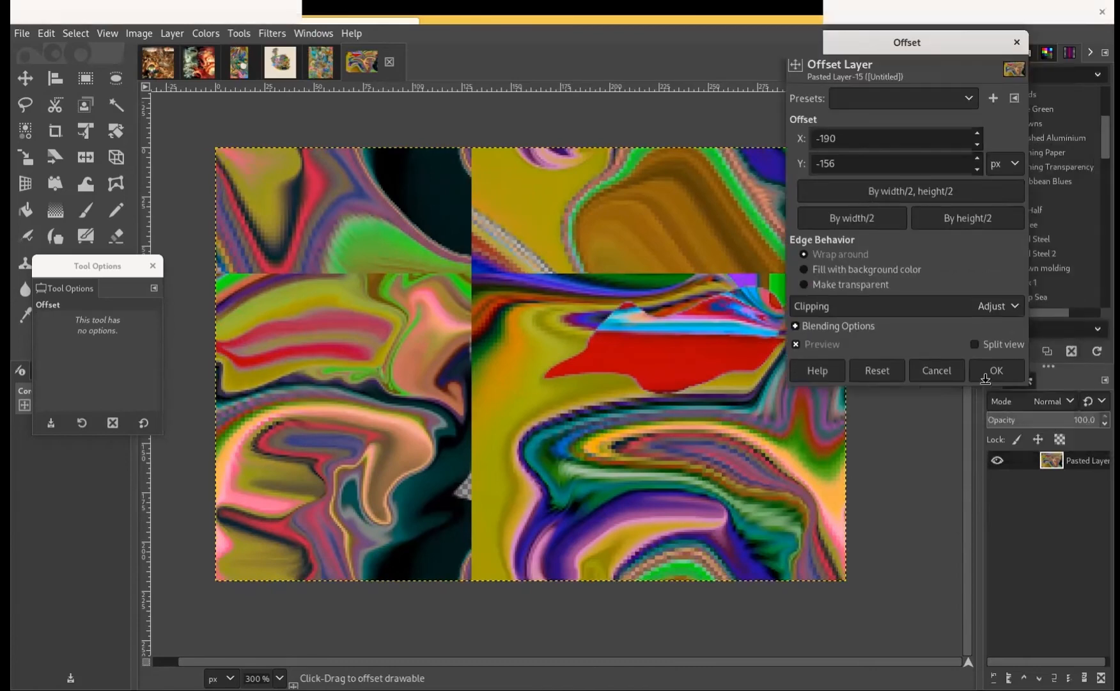
pyautogui.click(997, 369)
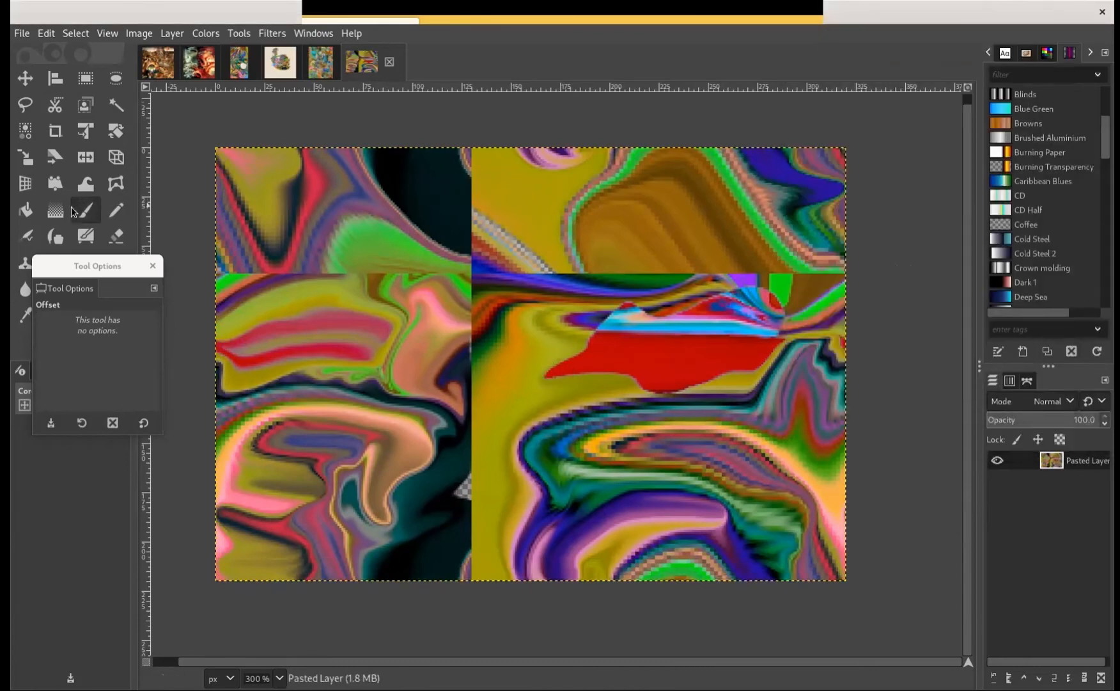
# Warp the dark, olive, pink and red areas across the vertical offset seam into interlocking curls, and push green into the brown swirl
pyautogui.press('f')
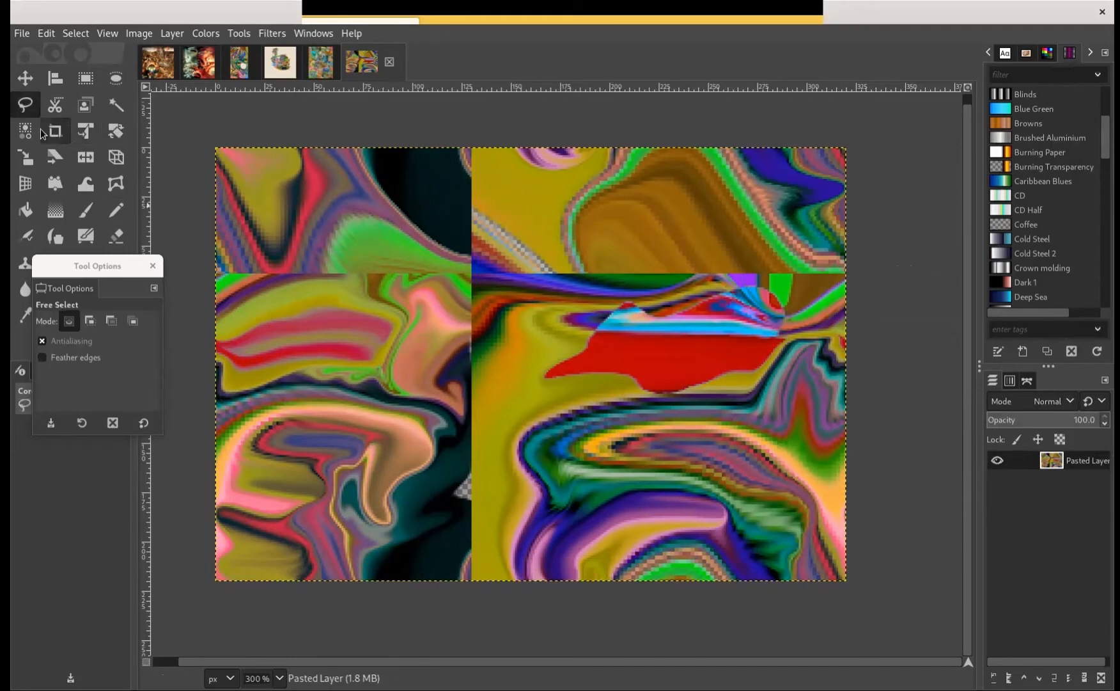
pyautogui.click(84, 183)
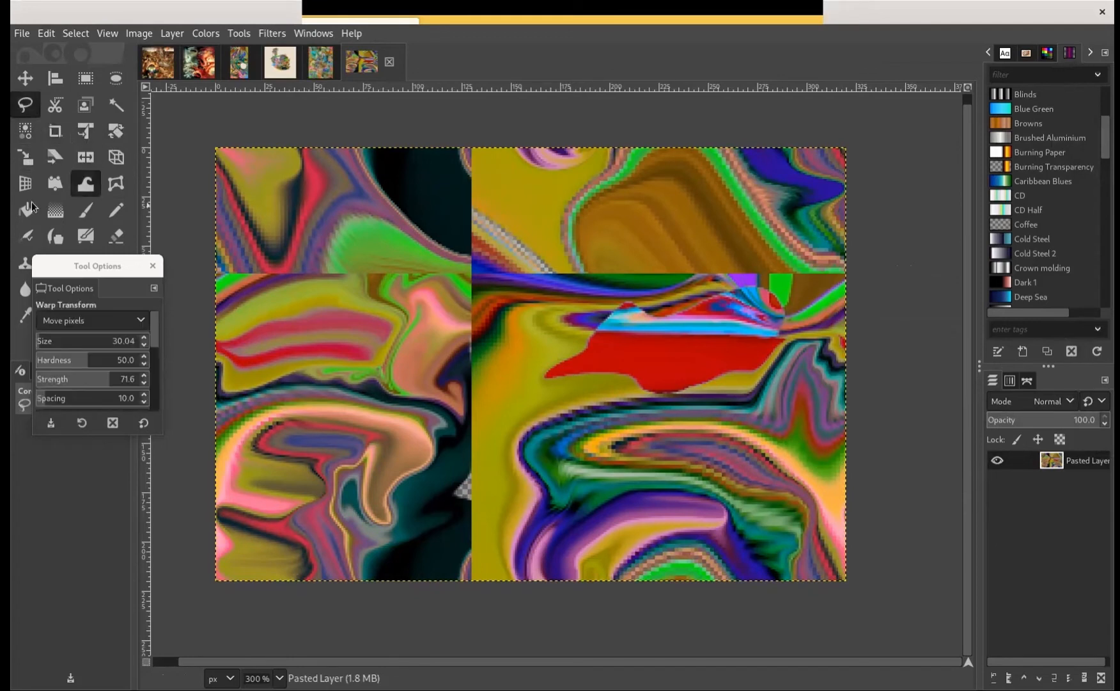
pyautogui.moveTo(468, 202)
pyautogui.mouseDown()
pyautogui.moveTo(434, 191)
pyautogui.moveTo(410, 166)
pyautogui.moveTo(487, 175)
pyautogui.moveTo(489, 162)
pyautogui.moveTo(480, 171)
pyautogui.moveTo(550, 186)
pyautogui.mouseUp()
pyautogui.moveTo(518, 249)
pyautogui.mouseDown()
pyautogui.moveTo(534, 270)
pyautogui.moveTo(530, 289)
pyautogui.moveTo(393, 287)
pyautogui.moveTo(437, 297)
pyautogui.moveTo(474, 344)
pyautogui.moveTo(453, 343)
pyautogui.moveTo(555, 397)
pyautogui.mouseUp()
pyautogui.moveTo(486, 365)
pyautogui.mouseDown()
pyautogui.moveTo(542, 371)
pyautogui.moveTo(615, 367)
pyautogui.moveTo(654, 350)
pyautogui.moveTo(561, 336)
pyautogui.moveTo(600, 334)
pyautogui.moveTo(531, 307)
pyautogui.moveTo(562, 319)
pyautogui.moveTo(486, 325)
pyautogui.moveTo(693, 341)
pyautogui.moveTo(744, 315)
pyautogui.moveTo(797, 311)
pyautogui.moveTo(642, 418)
pyautogui.moveTo(653, 405)
pyautogui.moveTo(580, 426)
pyautogui.moveTo(612, 438)
pyautogui.moveTo(496, 465)
pyautogui.moveTo(466, 456)
pyautogui.moveTo(484, 416)
pyautogui.moveTo(428, 428)
pyautogui.moveTo(467, 423)
pyautogui.moveTo(411, 464)
pyautogui.moveTo(462, 461)
pyautogui.moveTo(415, 501)
pyautogui.moveTo(473, 486)
pyautogui.moveTo(408, 515)
pyautogui.moveTo(472, 502)
pyautogui.moveTo(343, 533)
pyautogui.moveTo(388, 505)
pyautogui.moveTo(417, 535)
pyautogui.mouseUp()
pyautogui.moveTo(282, 521); pyautogui.dragTo(280, 556)
pyautogui.moveTo(599, 265)
pyautogui.mouseDown()
pyautogui.moveTo(630, 263)
pyautogui.moveTo(678, 299)
pyautogui.moveTo(748, 290)
pyautogui.moveTo(626, 183)
pyautogui.moveTo(630, 259)
pyautogui.moveTo(649, 249)
pyautogui.moveTo(657, 263)
pyautogui.moveTo(630, 249)
pyautogui.moveTo(633, 202)
pyautogui.moveTo(673, 228)
pyautogui.moveTo(707, 183)
pyautogui.mouseUp()
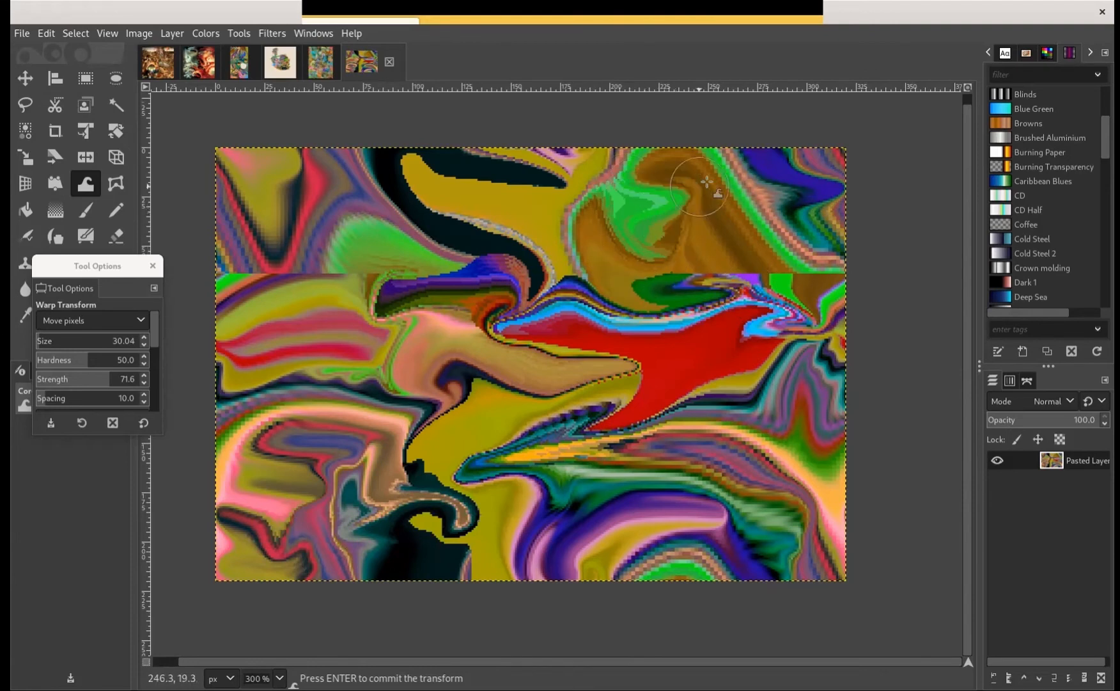
# Clone thin lines over the olive area, red shape, brown swirl and upper left stripes, using the Hardness 100 brush at size 2
pyautogui.moveTo(55, 264); pyautogui.dragTo(4, 364)
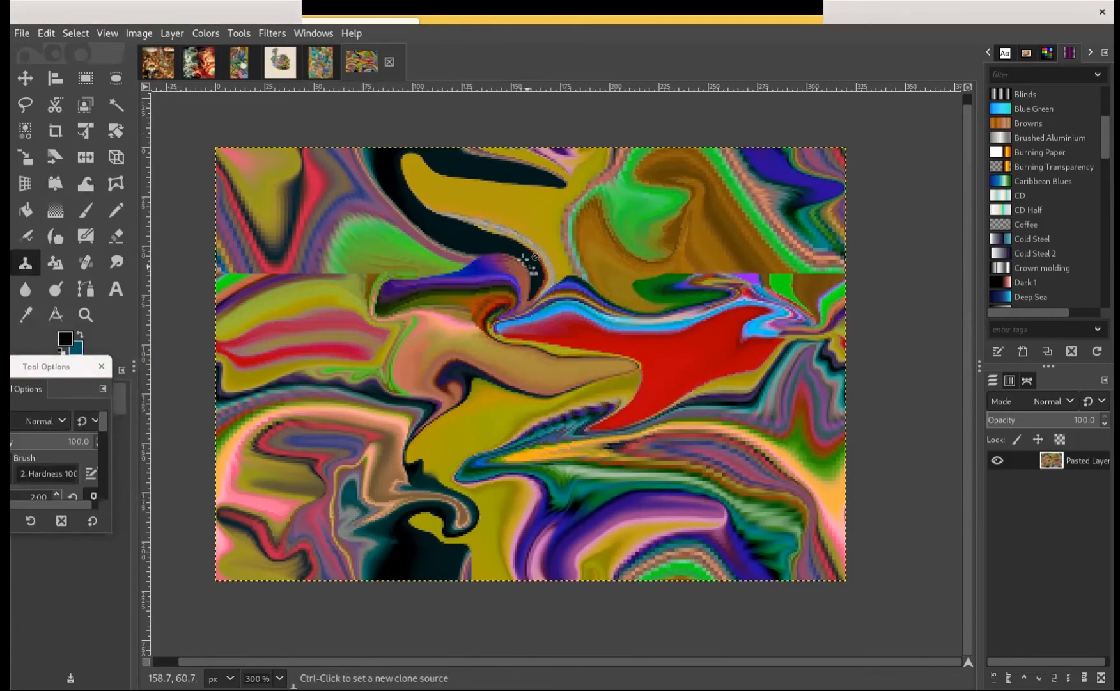
pyautogui.keyDown('ctrl'); pyautogui.click(344, 247); pyautogui.keyUp('ctrl')
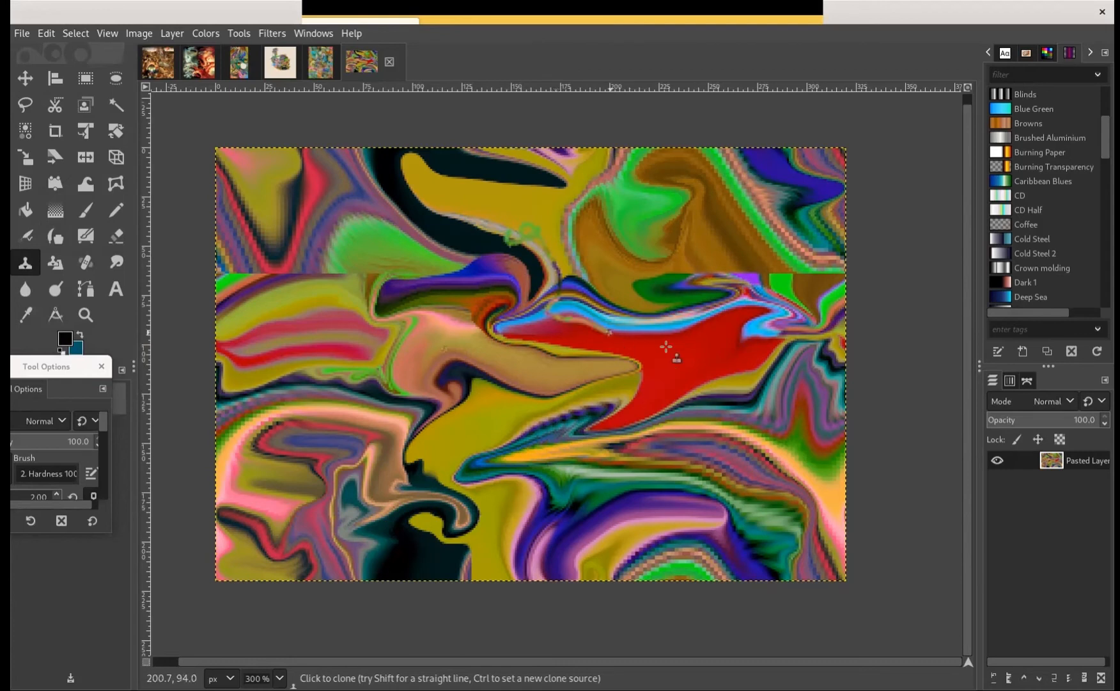
pyautogui.keyDown('ctrl'); pyautogui.click(731, 353); pyautogui.keyUp('ctrl')
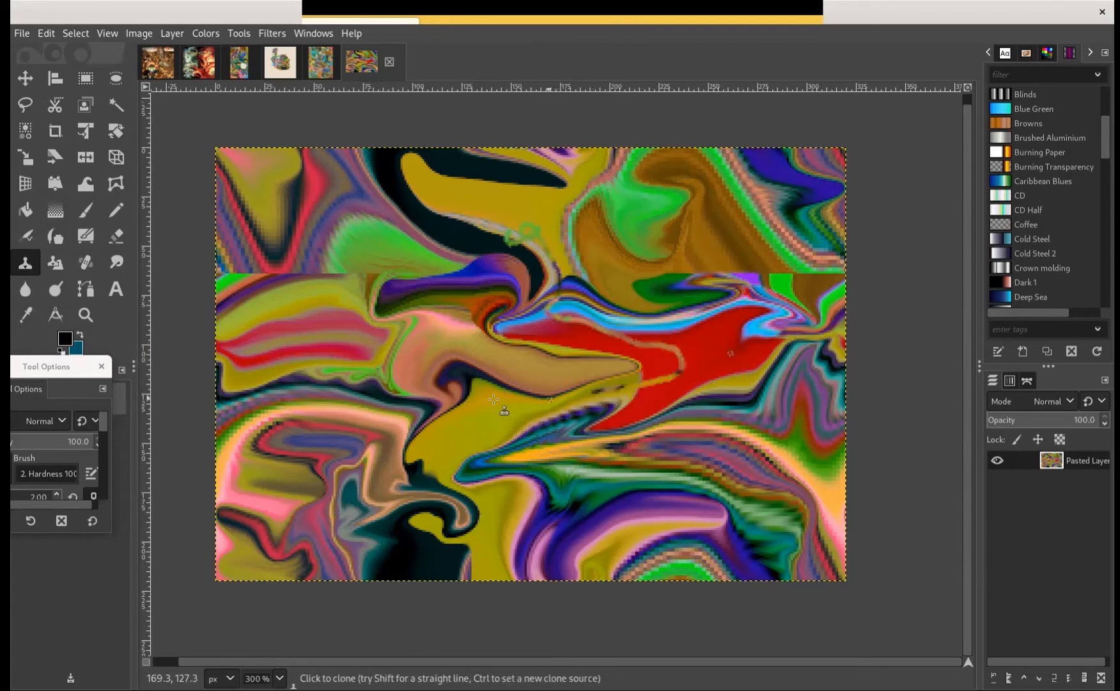
pyautogui.keyDown('ctrl'); pyautogui.click(454, 227); pyautogui.keyUp('ctrl')
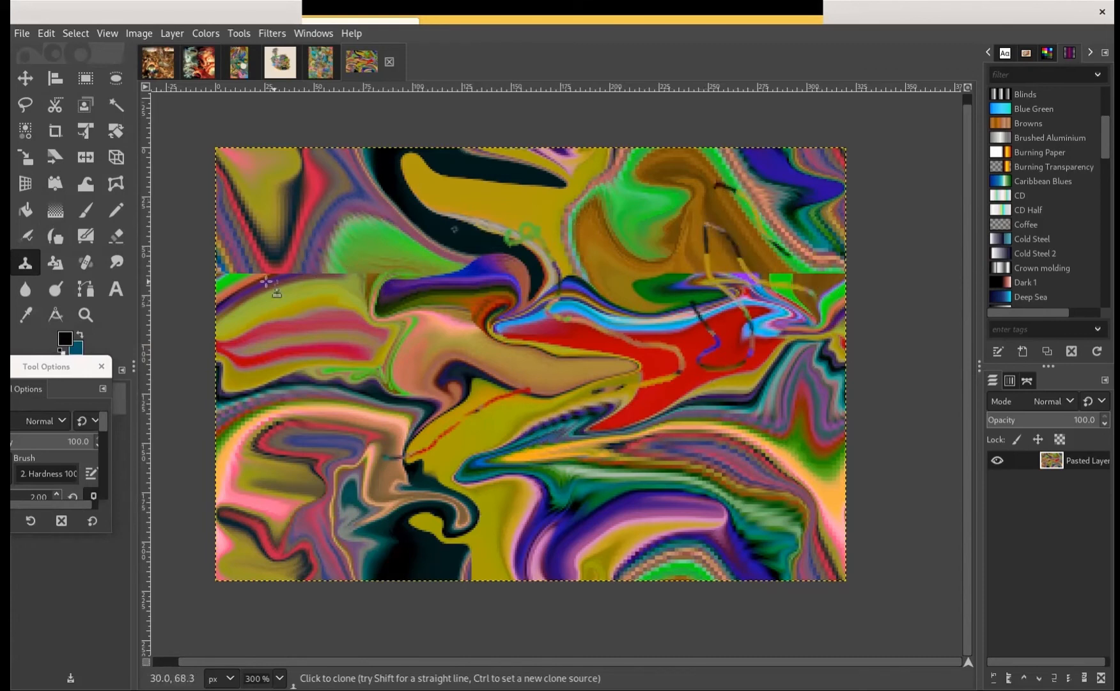
pyautogui.moveTo(319, 234); pyautogui.dragTo(321, 236)
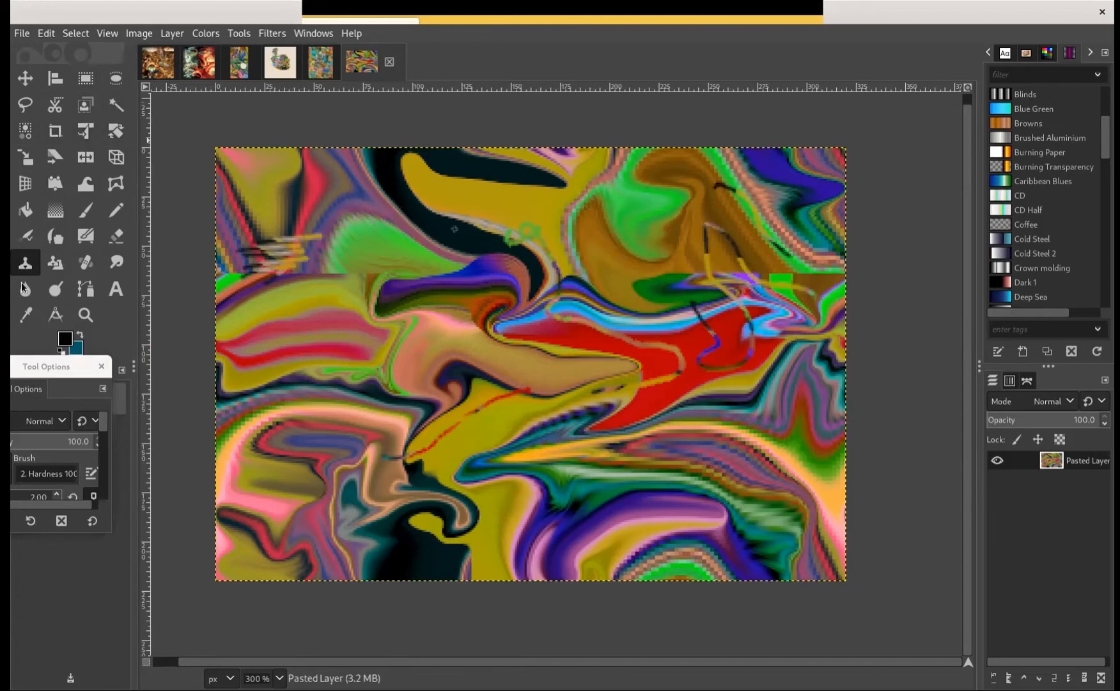
# Switch the clone brush to Block 01 and clone blocky bands over the left half's horizontal seam and the olive area above it
pyautogui.moveTo(44, 366); pyautogui.dragTo(149, 265)
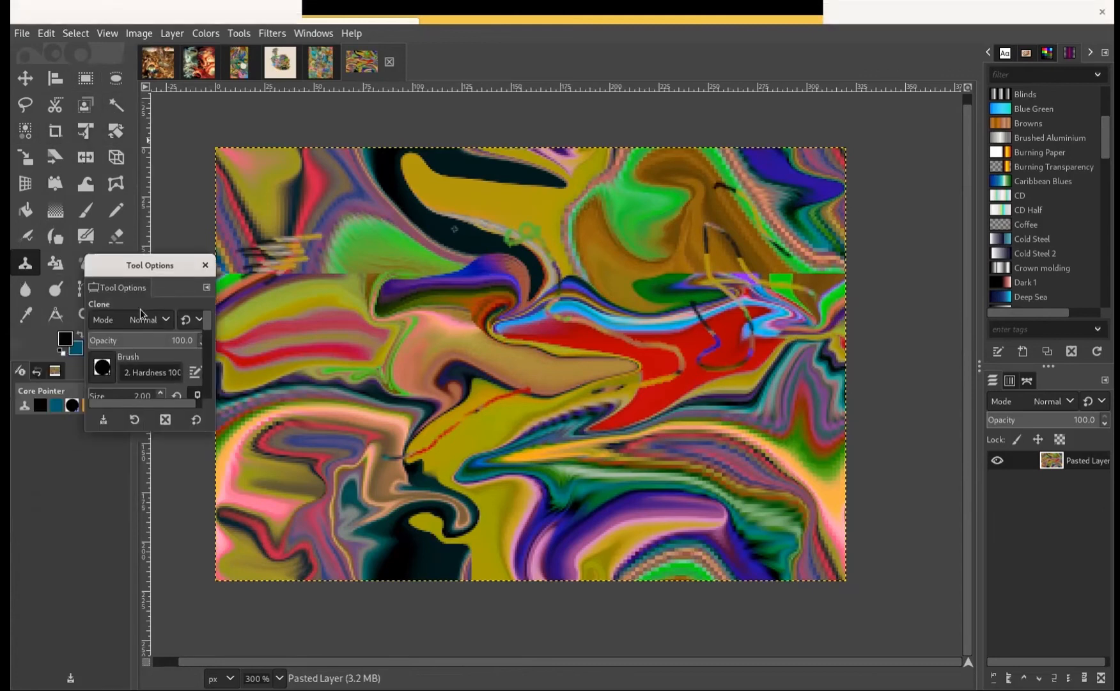
pyautogui.click(106, 361)
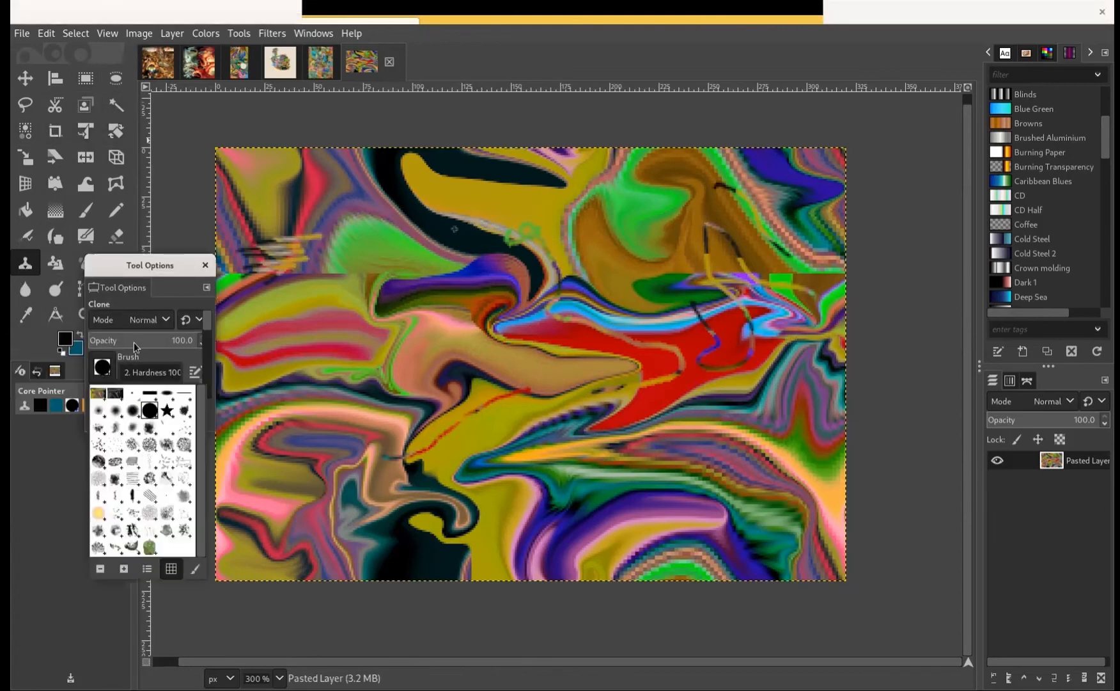
pyautogui.click(149, 393)
pyautogui.moveTo(361, 249)
pyautogui.mouseDown()
pyautogui.moveTo(356, 266)
pyautogui.moveTo(107, 302)
pyautogui.mouseUp()
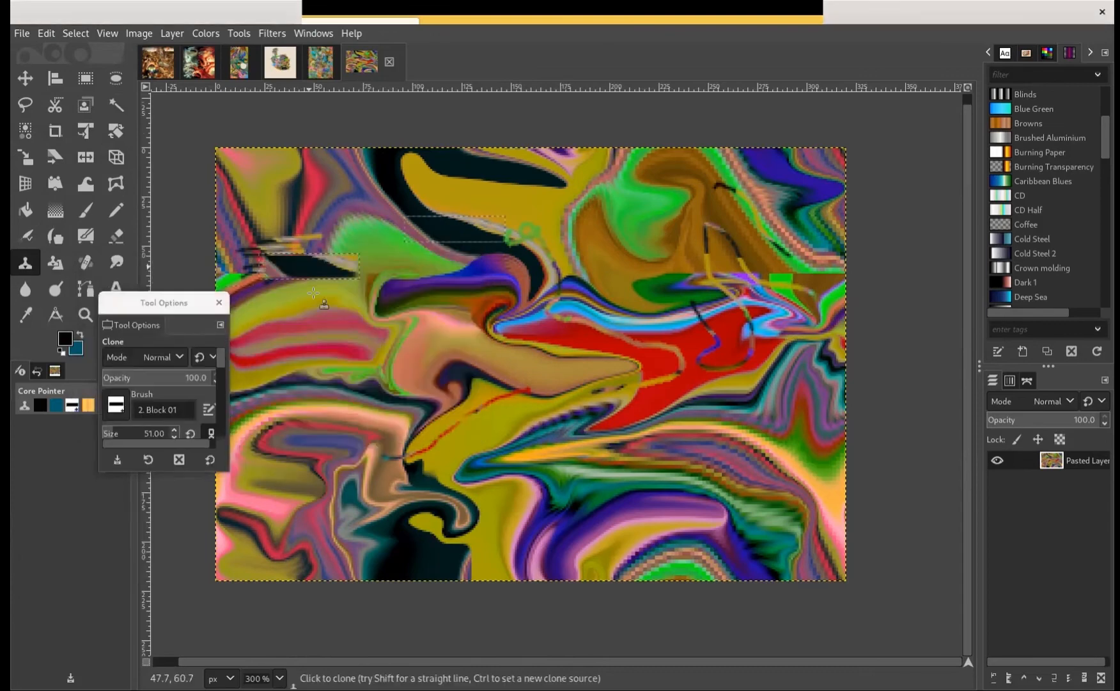
pyautogui.moveTo(313, 293); pyautogui.dragTo(323, 376)
pyautogui.moveTo(386, 248); pyautogui.dragTo(466, 205)
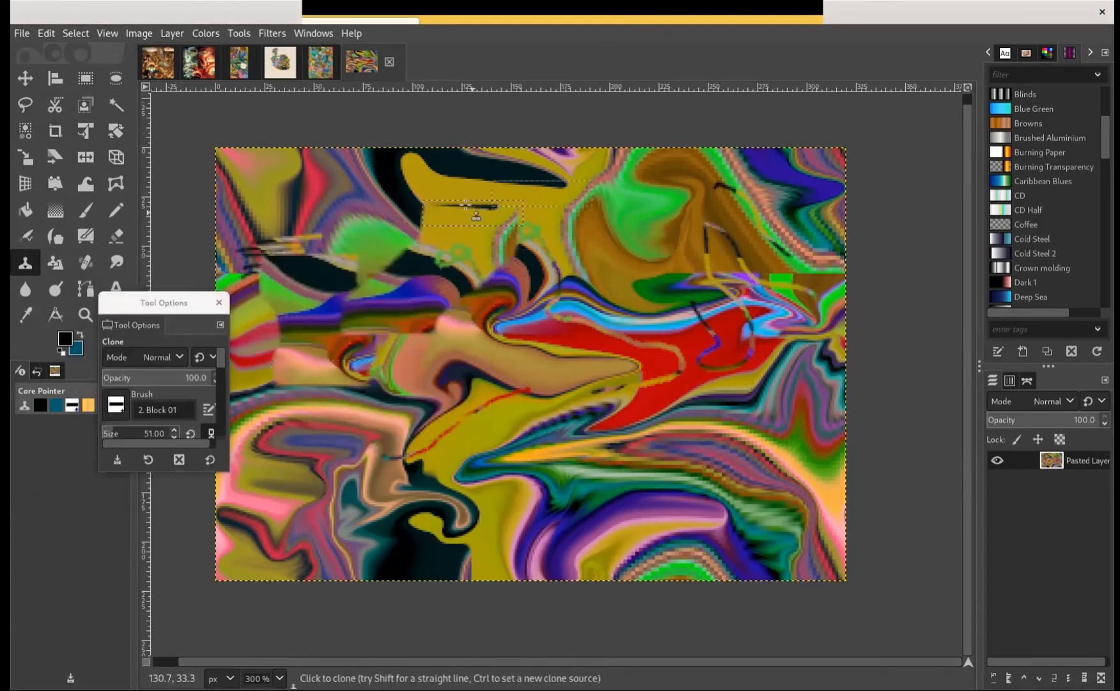
# Select a large winding freehand area from the left green patch through the red shape to the lower purple band, and invert its colours
pyautogui.click(24, 104)
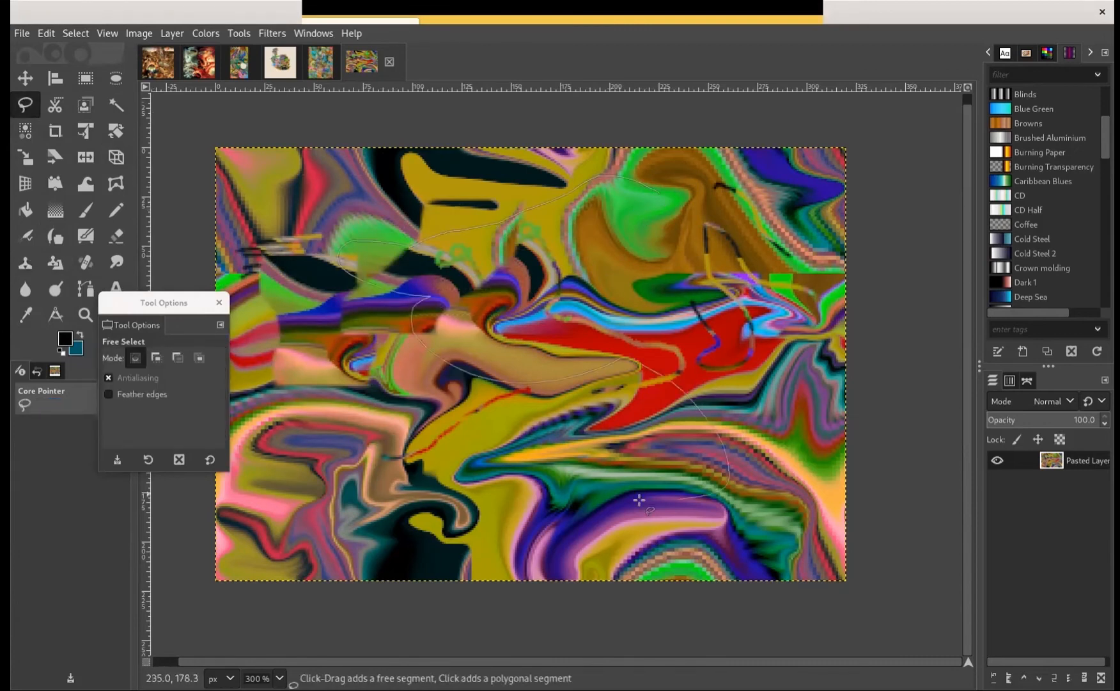
pyautogui.click(658, 192)
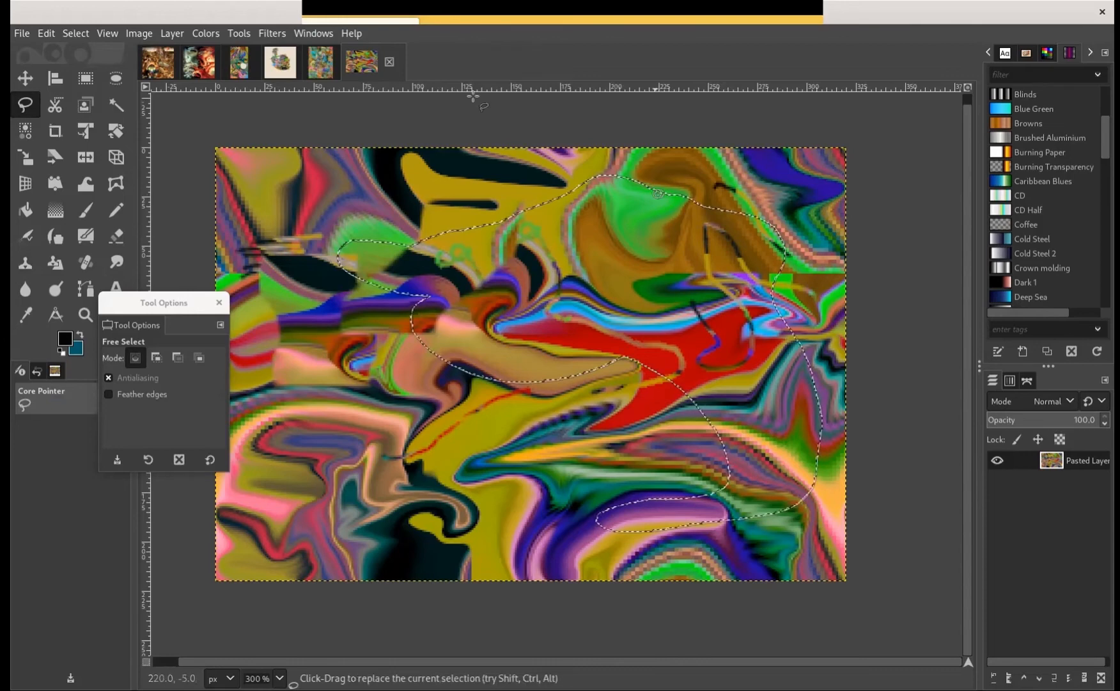
pyautogui.click(148, 37)
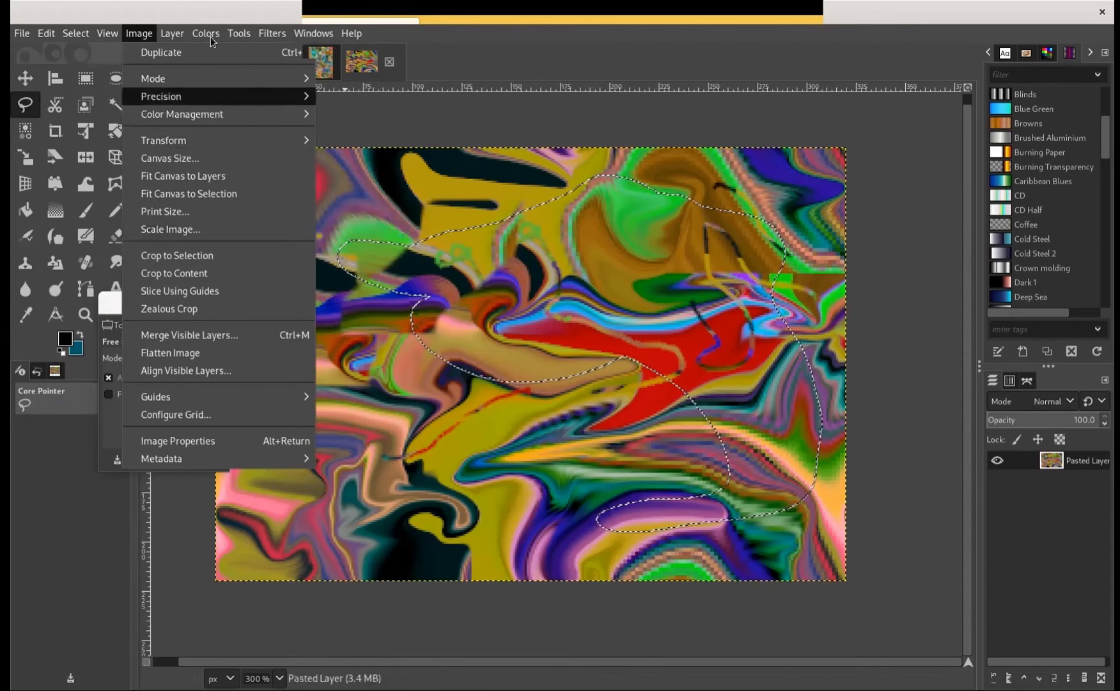
pyautogui.moveTo(206, 34)
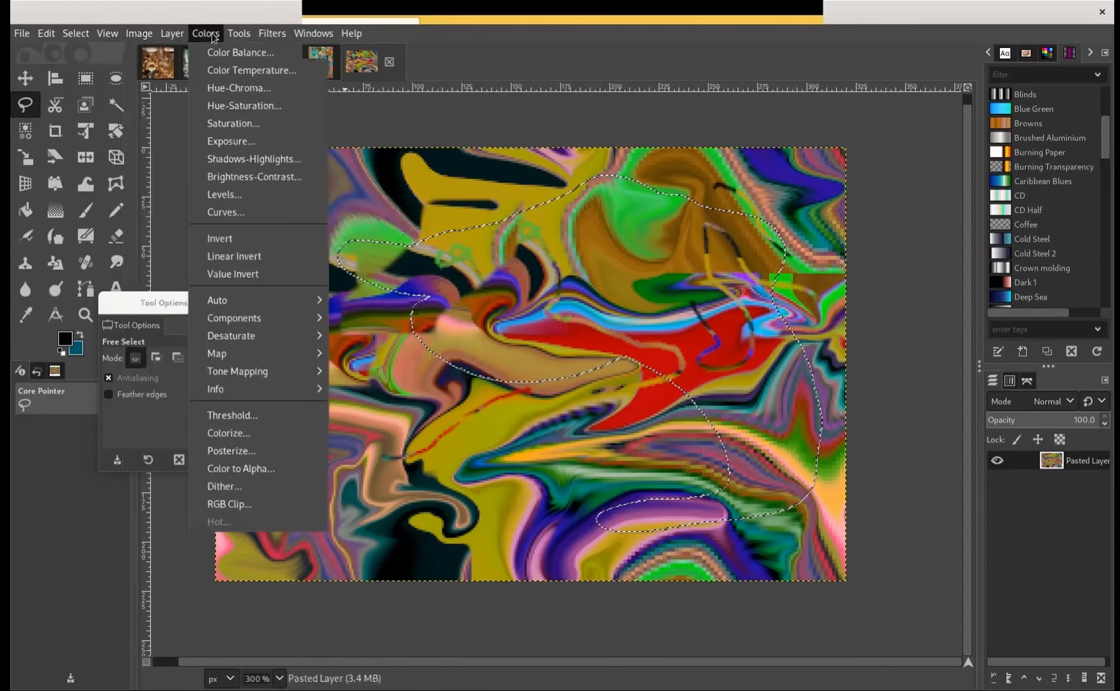
pyautogui.click(285, 241)
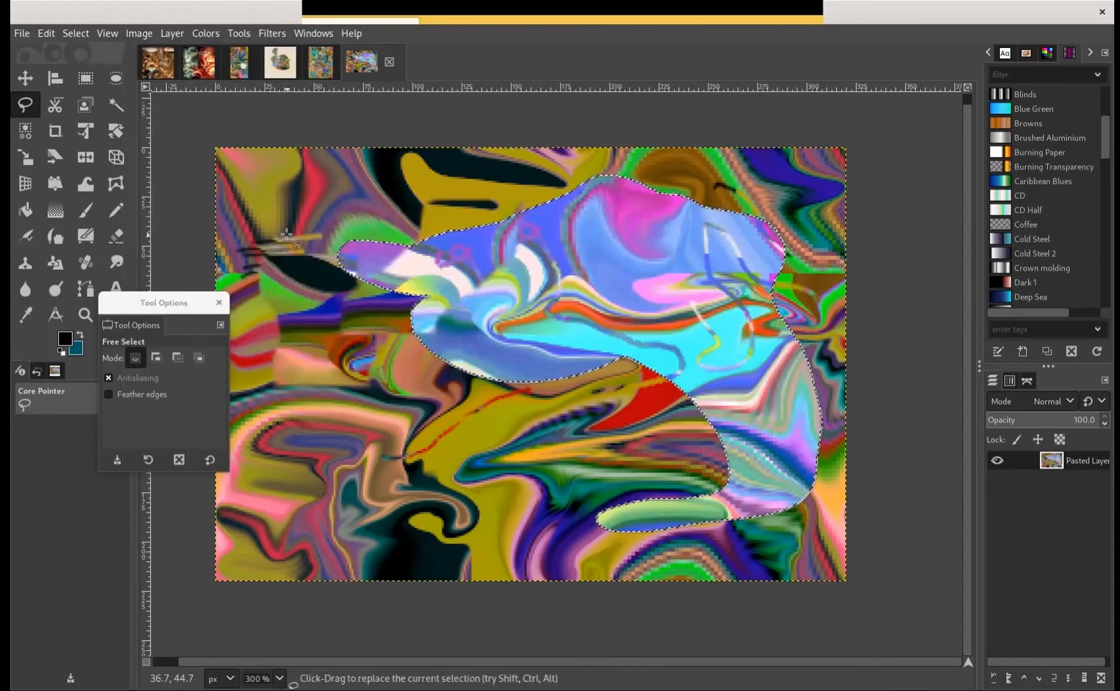
# Recolour the selected area with Hue-Chroma at Hue about 115, Chroma about 51 and Lightness about -34, and clear the selection
pyautogui.click(206, 33)
pyautogui.click(282, 88)
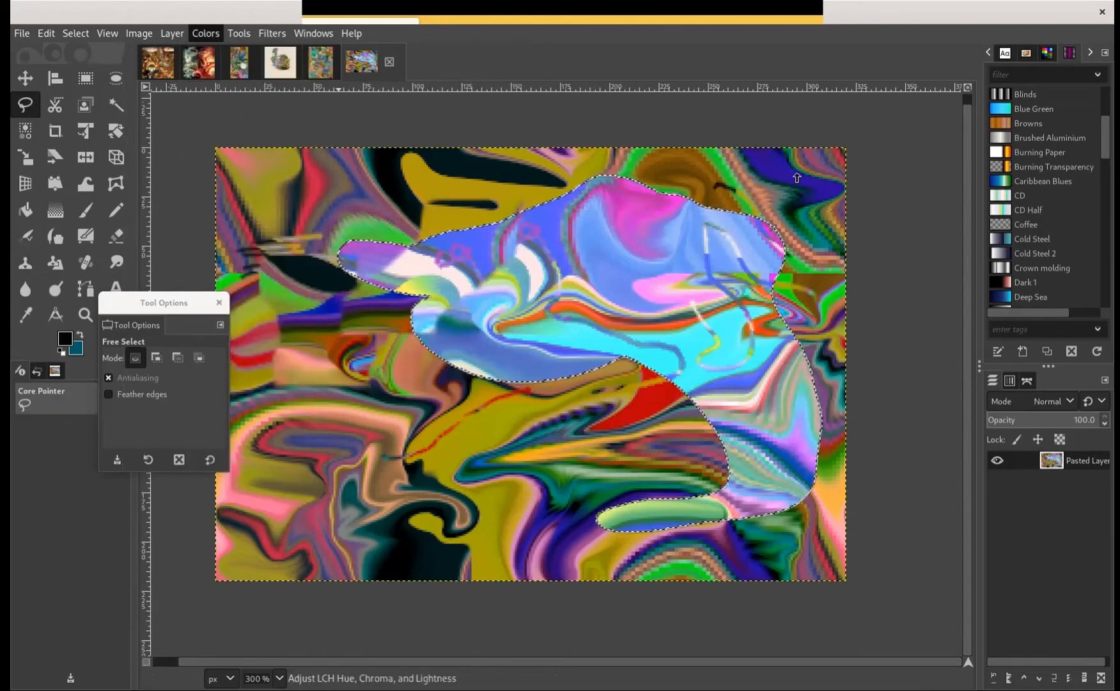
pyautogui.click(852, 177)
pyautogui.moveTo(852, 181)
pyautogui.mouseDown()
pyautogui.moveTo(825, 198)
pyautogui.moveTo(853, 196)
pyautogui.mouseUp()
pyautogui.moveTo(784, 213); pyautogui.dragTo(759, 213)
pyautogui.moveTo(759, 177); pyautogui.dragTo(727, 176)
pyautogui.click(882, 310)
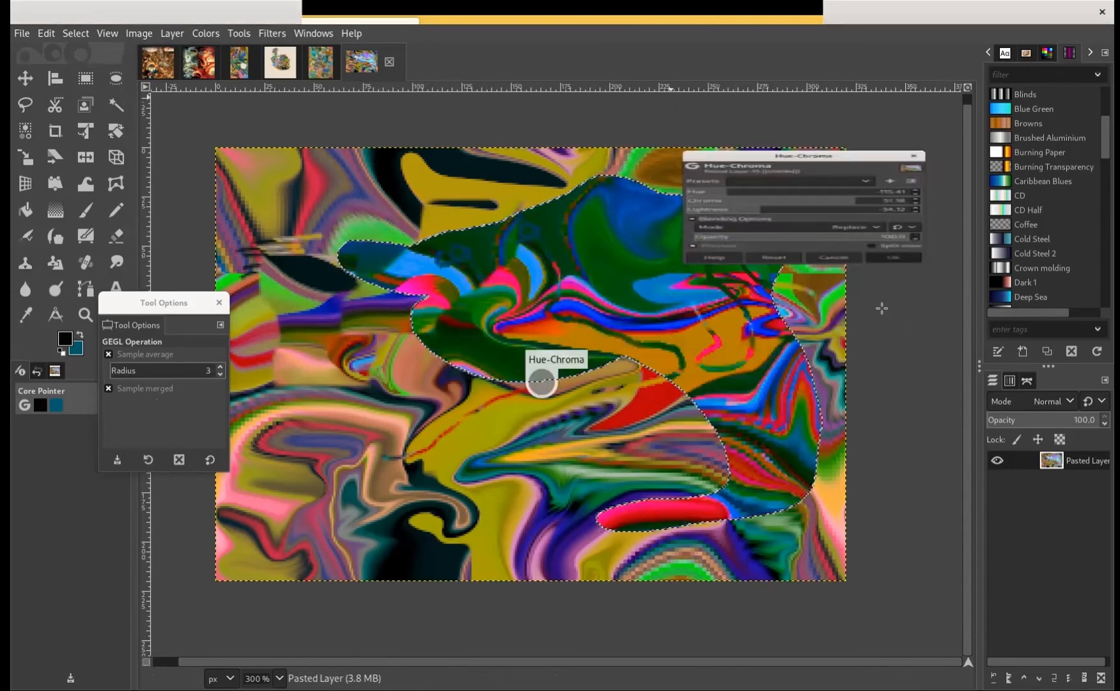
pyautogui.click(85, 79)
pyautogui.click(286, 150)
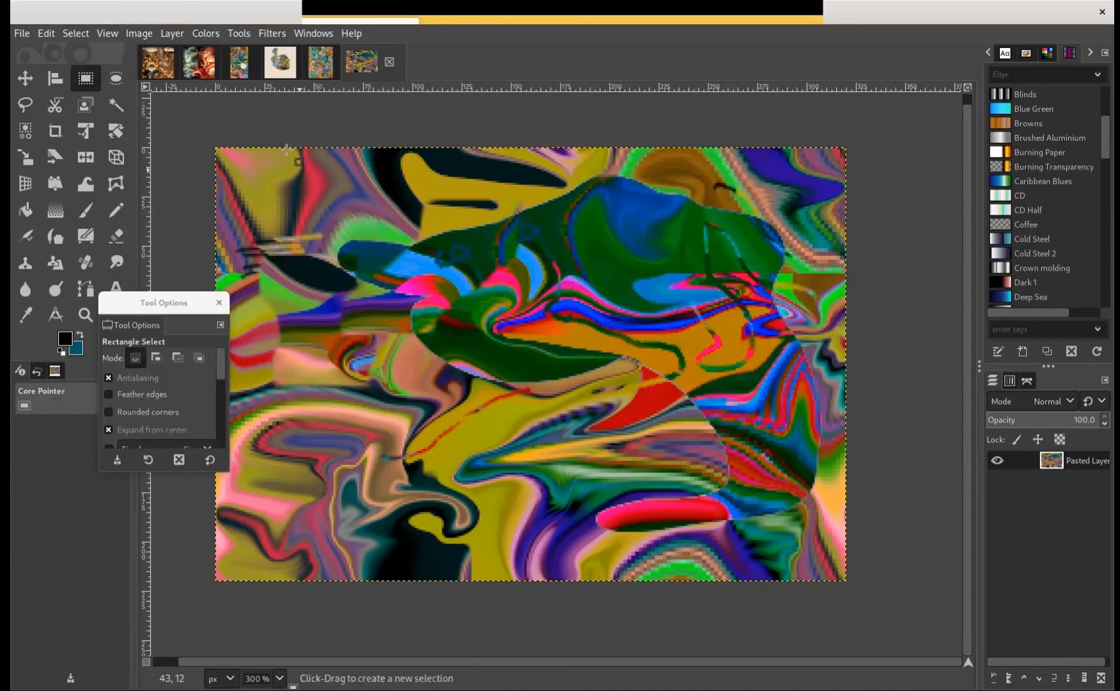
# Select an irregular freehand area from the upper left stripes across the dark green shape, and open the Light and Shadow filters
pyautogui.click(200, 35)
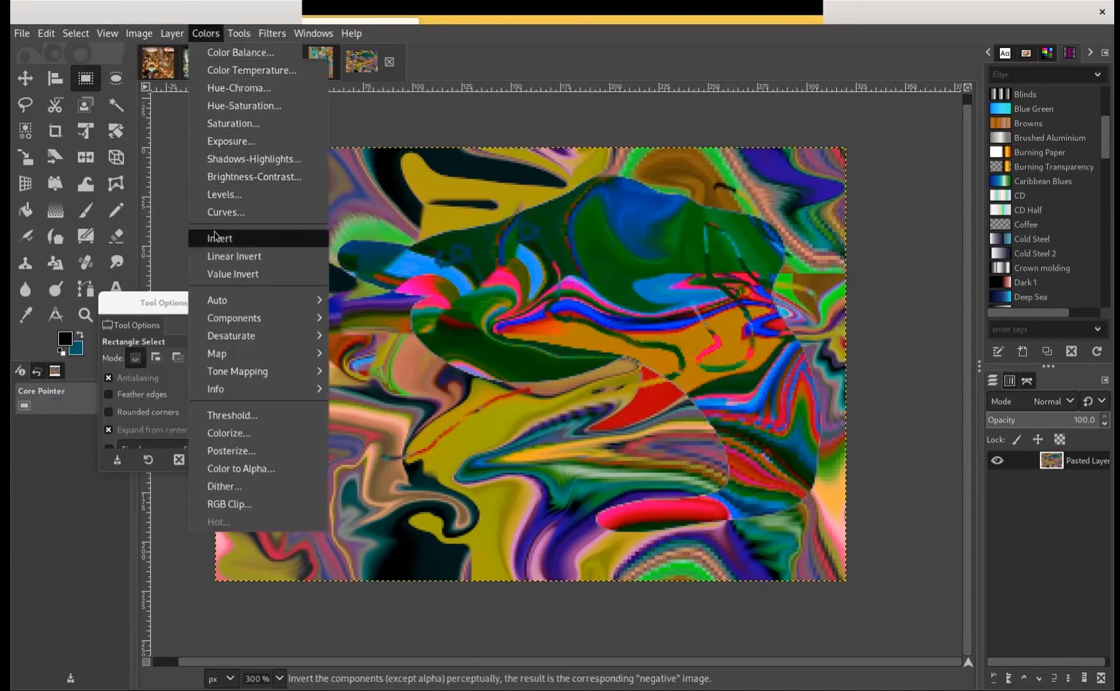
pyautogui.click(157, 156)
pyautogui.click(25, 105)
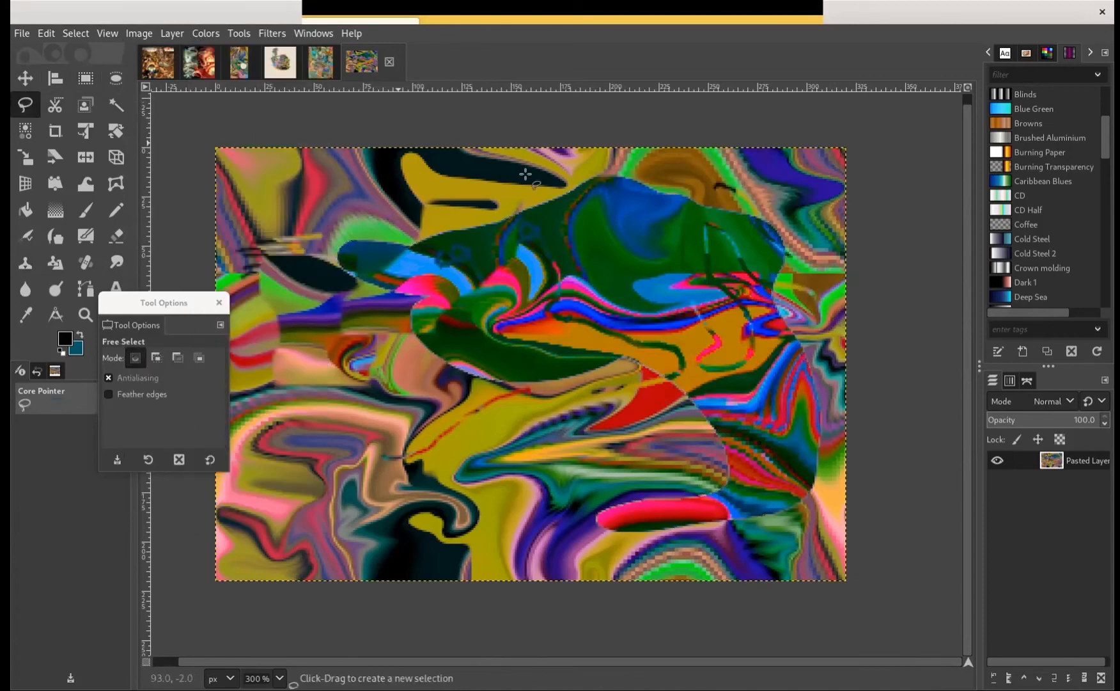
pyautogui.moveTo(537, 187); pyautogui.dragTo(427, 168)
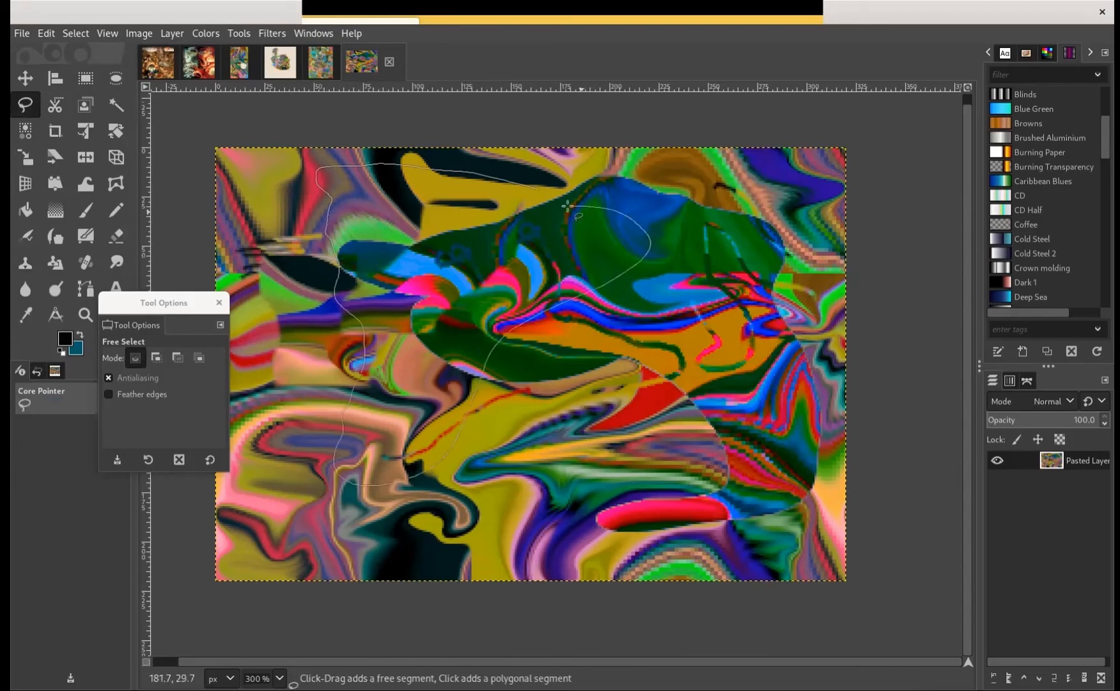
pyautogui.press('Return')
pyautogui.click(271, 33)
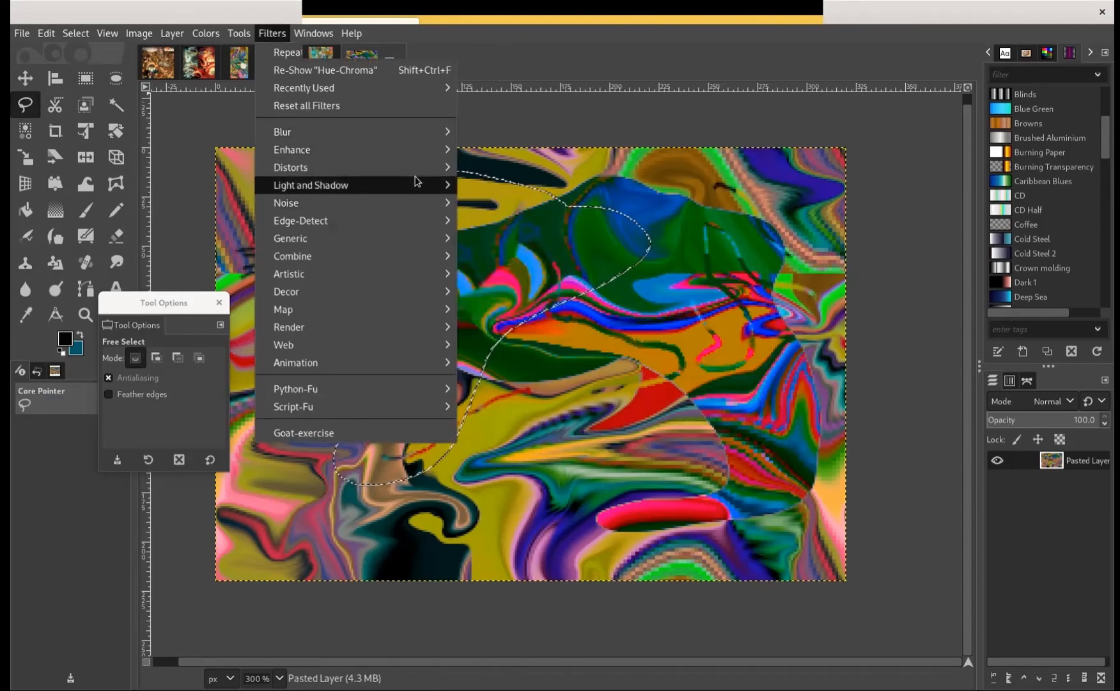
pyautogui.moveTo(415, 181)
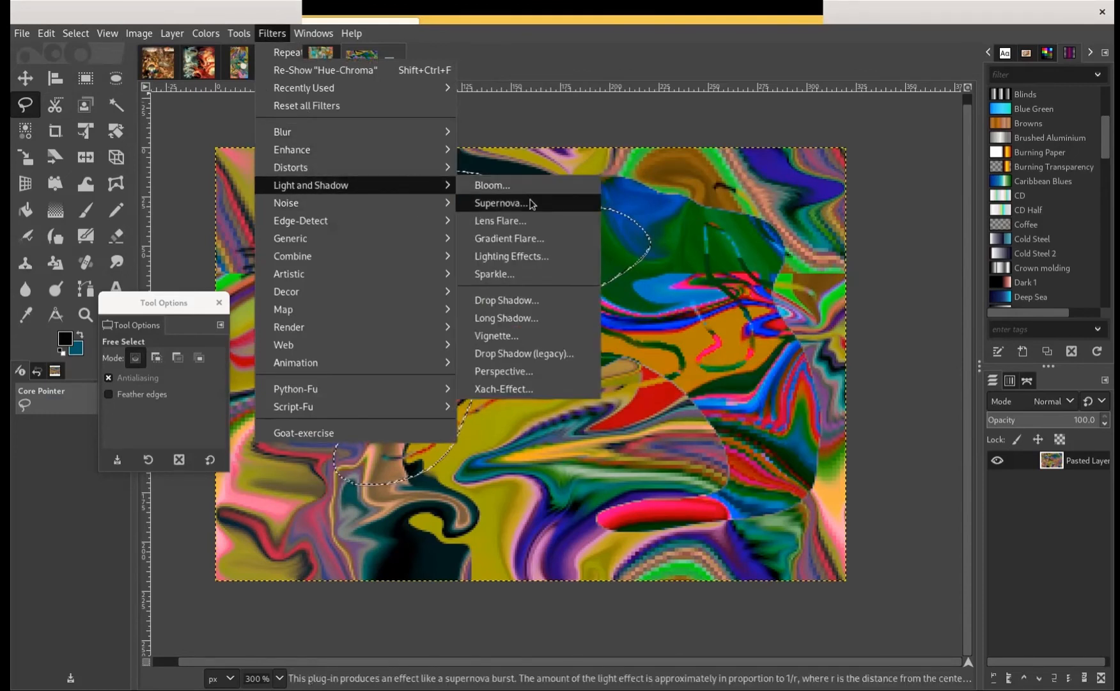
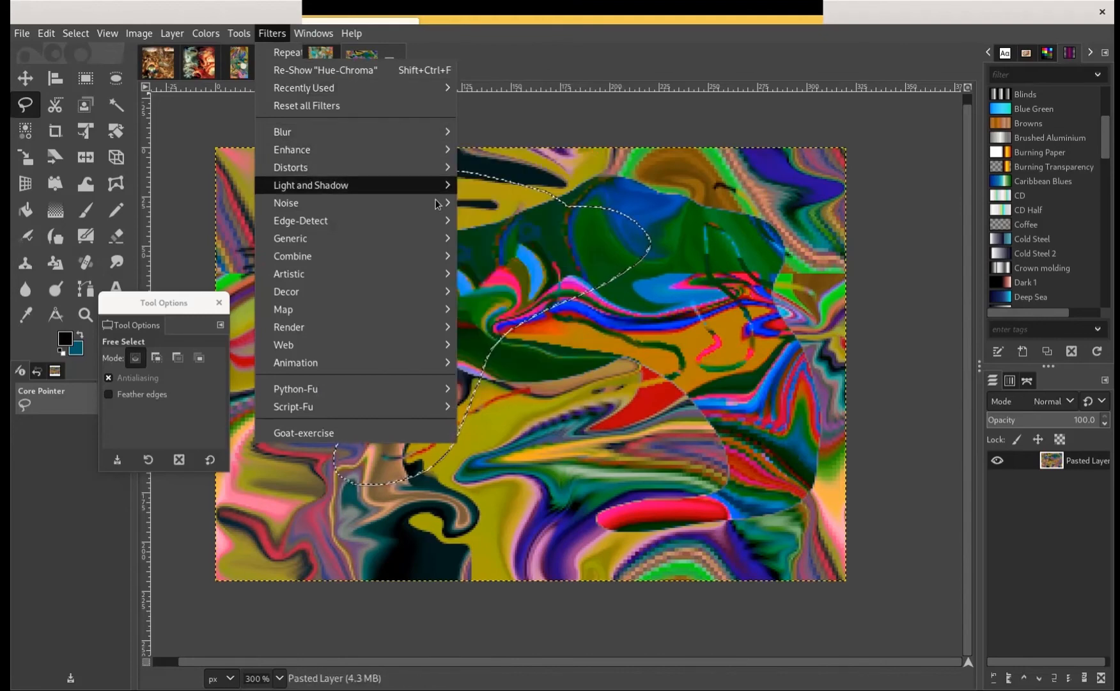
# Apply the Edge filter to the selected area with the Sobel algorithm and an amount of 1.000
pyautogui.moveTo(425, 220)
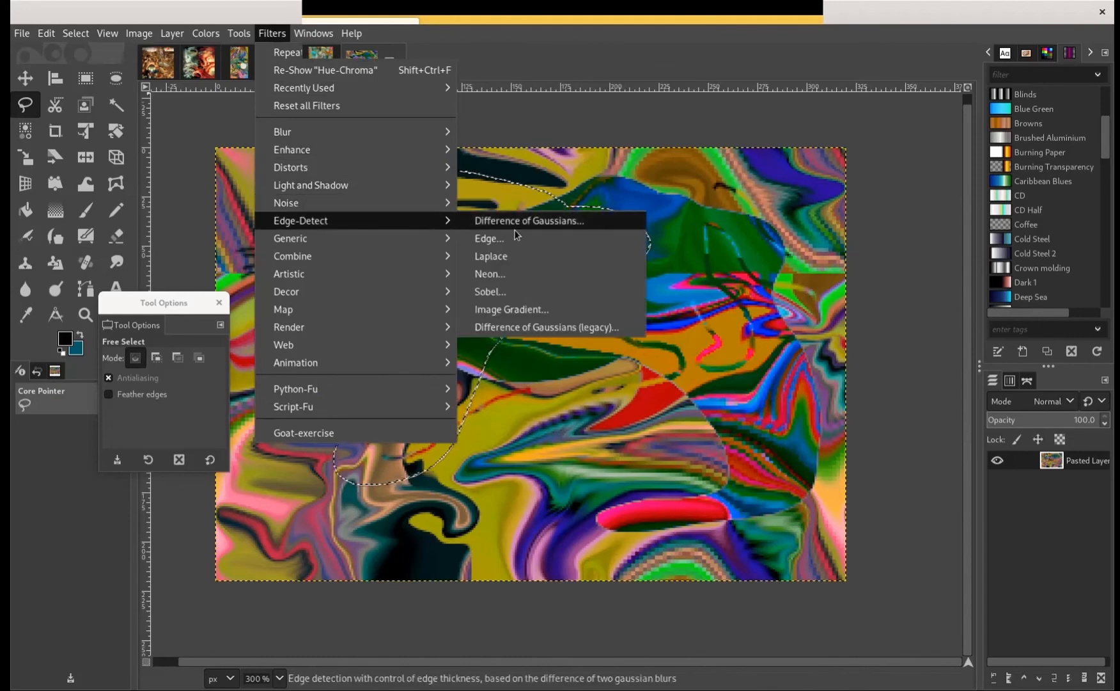
pyautogui.click(548, 238)
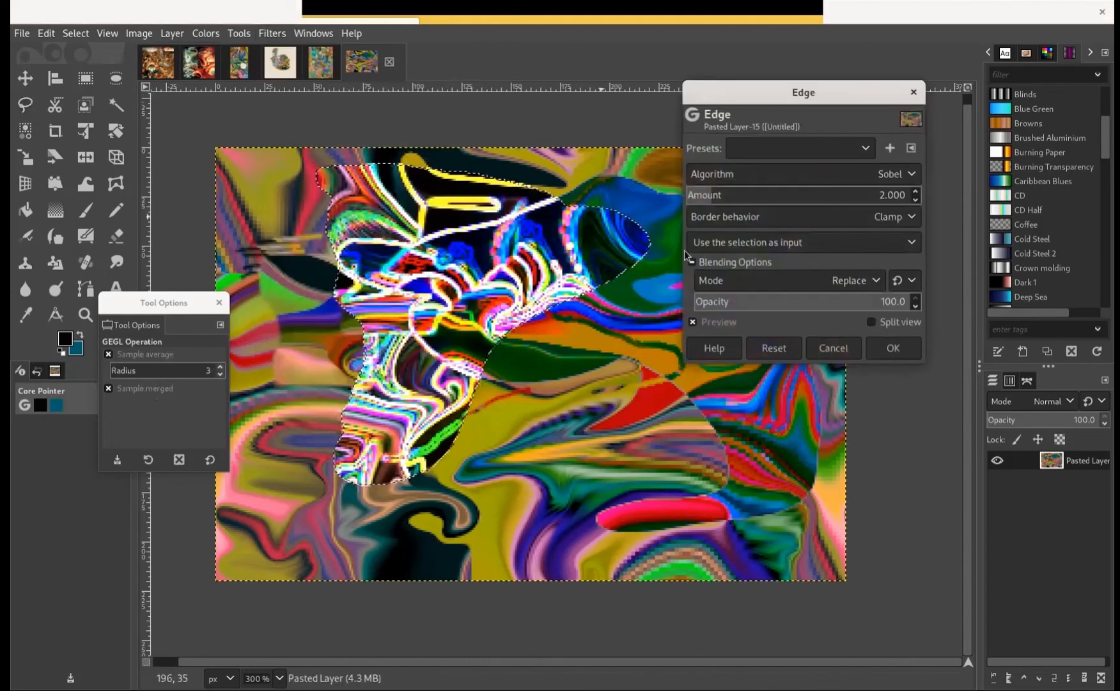
pyautogui.moveTo(709, 200); pyautogui.dragTo(672, 200)
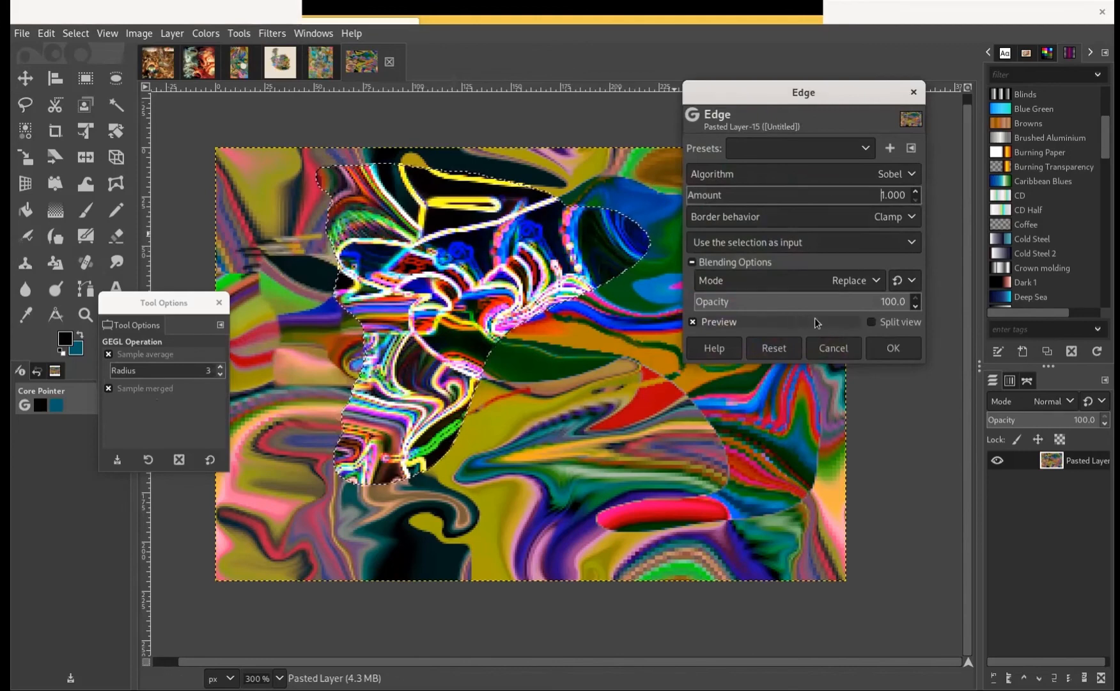
pyautogui.click(893, 348)
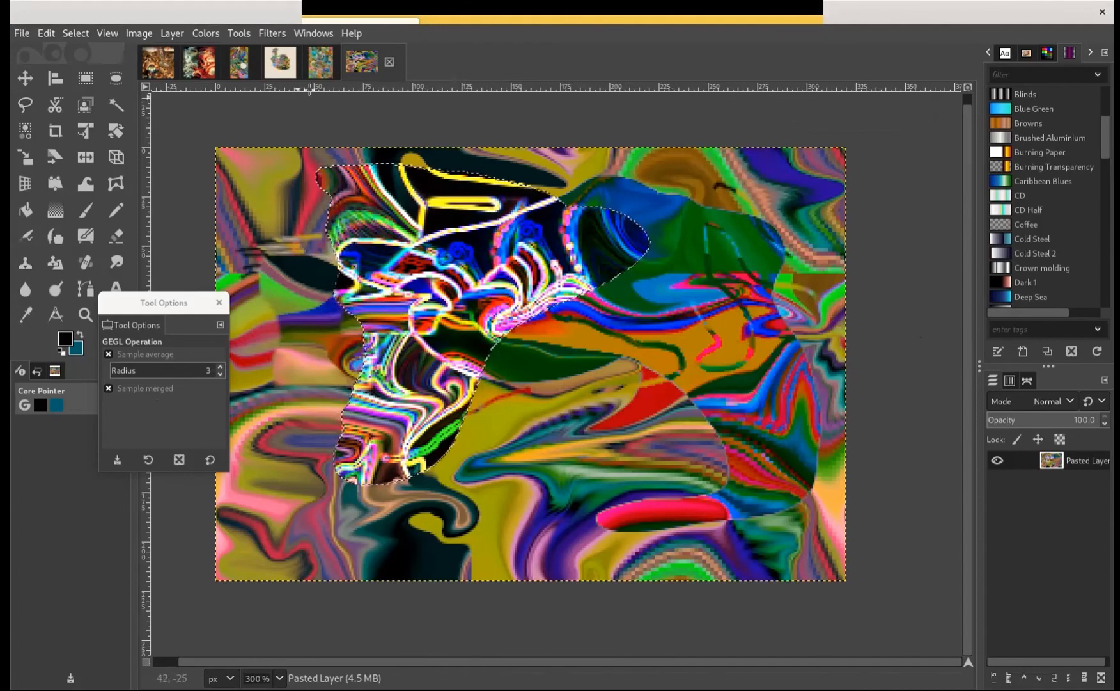
# Recolour the edge-detected area with Hue-Chroma to a brighter palette of cyan outlines and red and green fills, and clear the selection
pyautogui.click(168, 35)
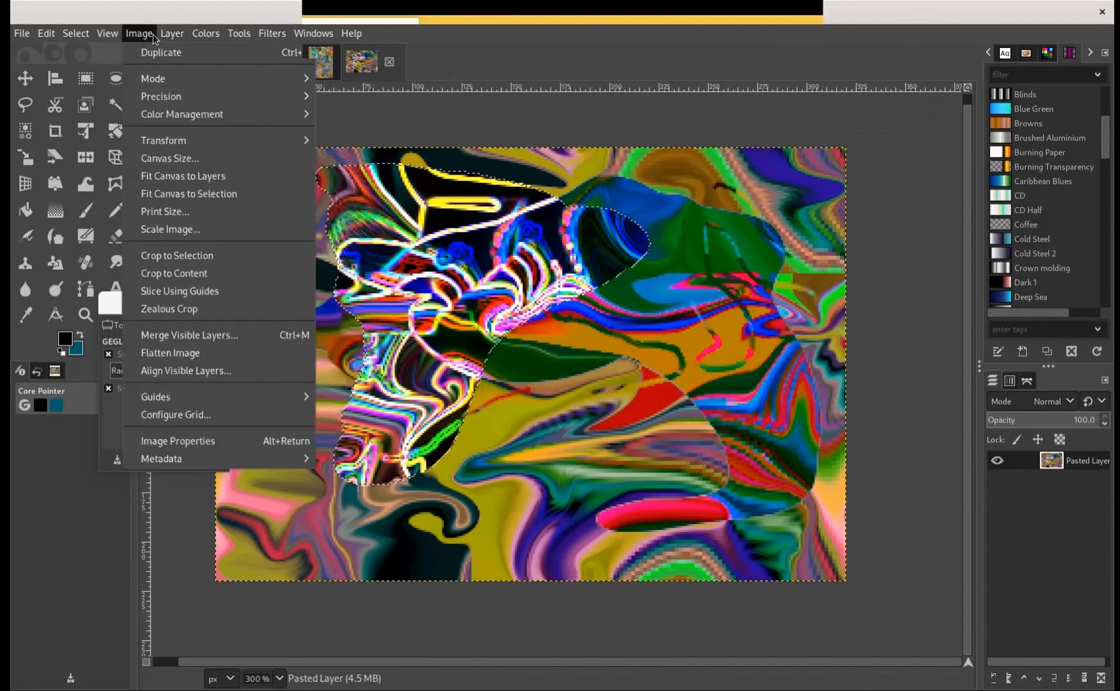
pyautogui.moveTo(146, 40)
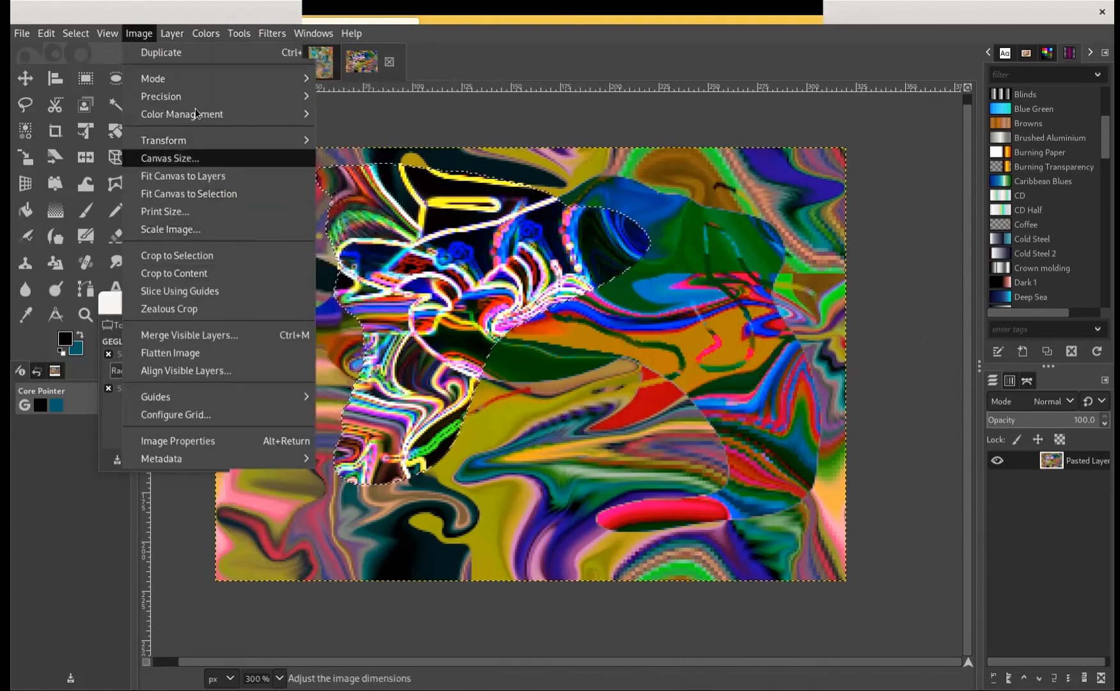
pyautogui.click(206, 4)
pyautogui.click(204, 34)
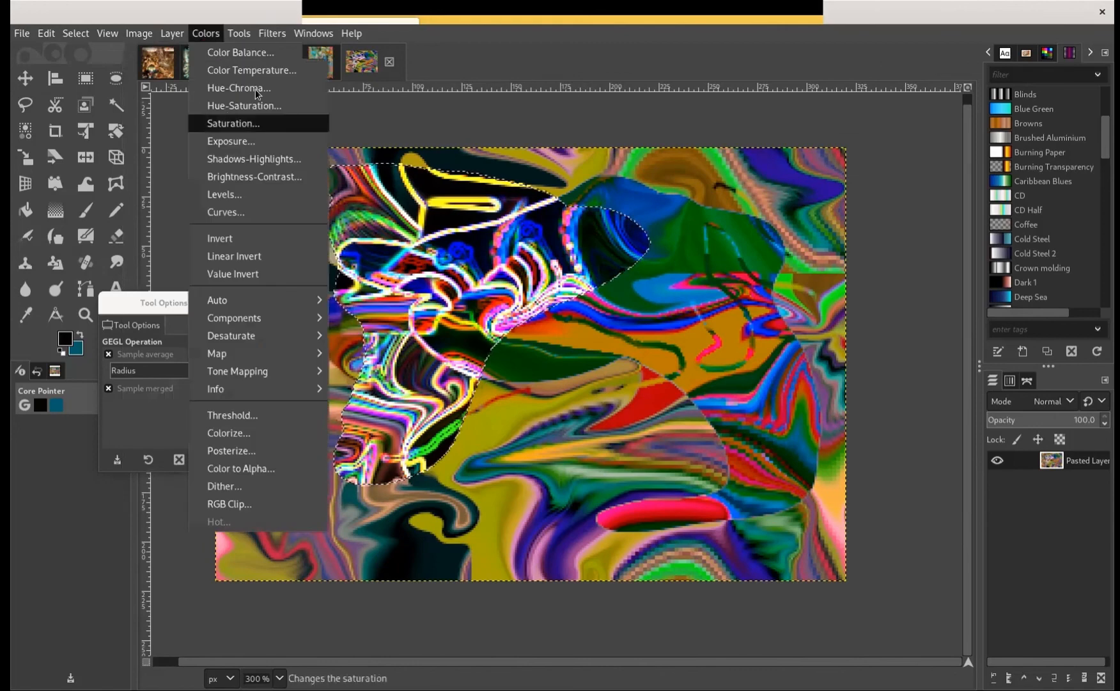
pyautogui.click(255, 84)
pyautogui.moveTo(807, 172); pyautogui.dragTo(854, 174)
pyautogui.moveTo(791, 194); pyautogui.dragTo(831, 214)
pyautogui.click(911, 318)
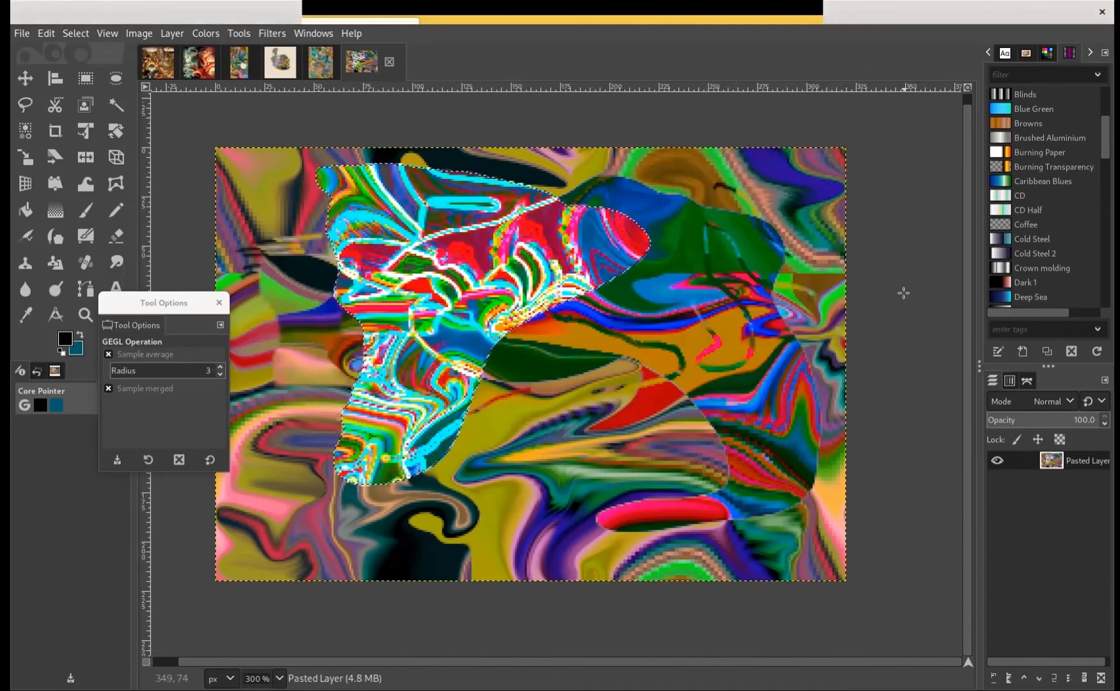
pyautogui.click(85, 78)
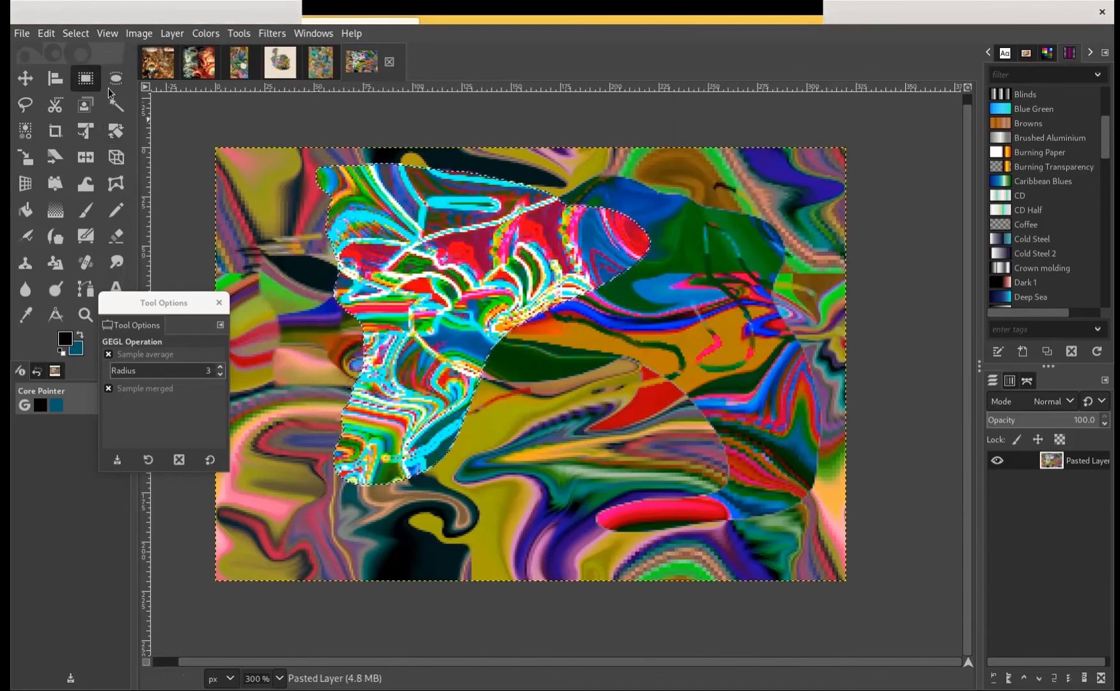
pyautogui.click(201, 147)
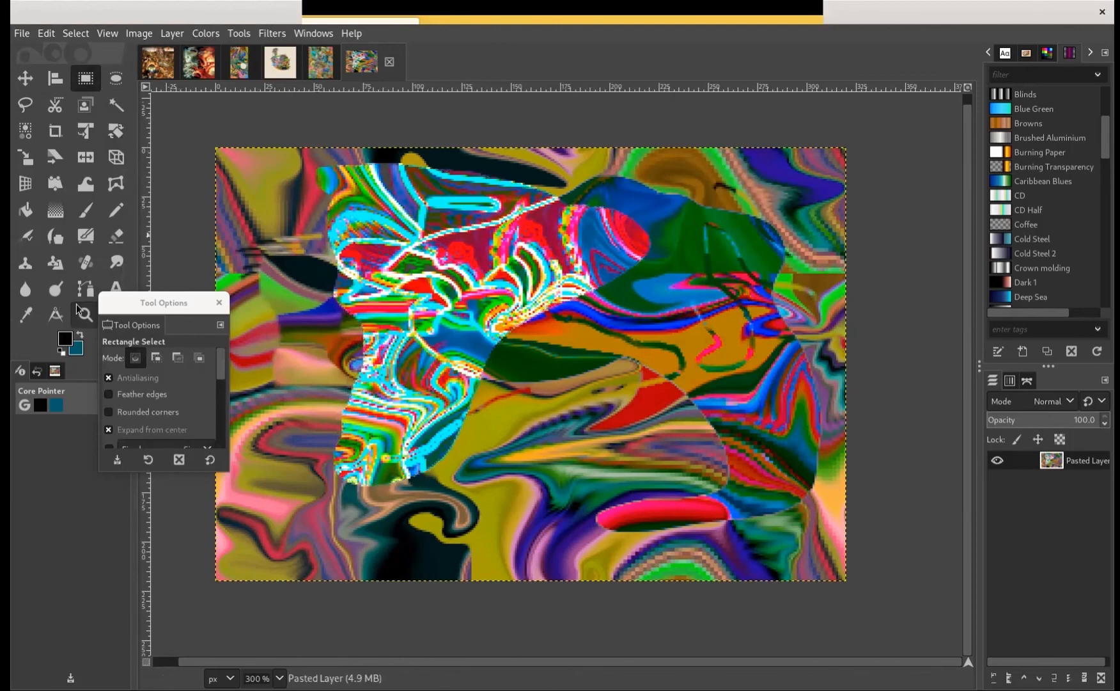
# Smudge the borders and white lines of the recoloured area using the Hardness 075 brush at size 5.00
pyautogui.click(106, 269)
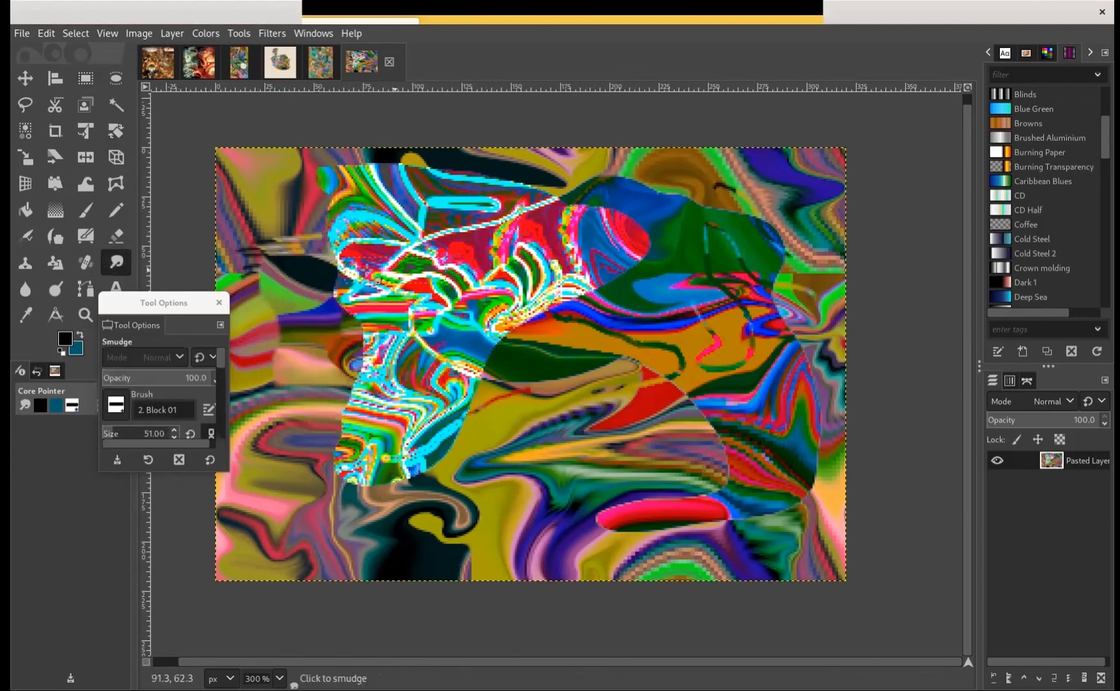
pyautogui.click(110, 409)
pyautogui.click(139, 447)
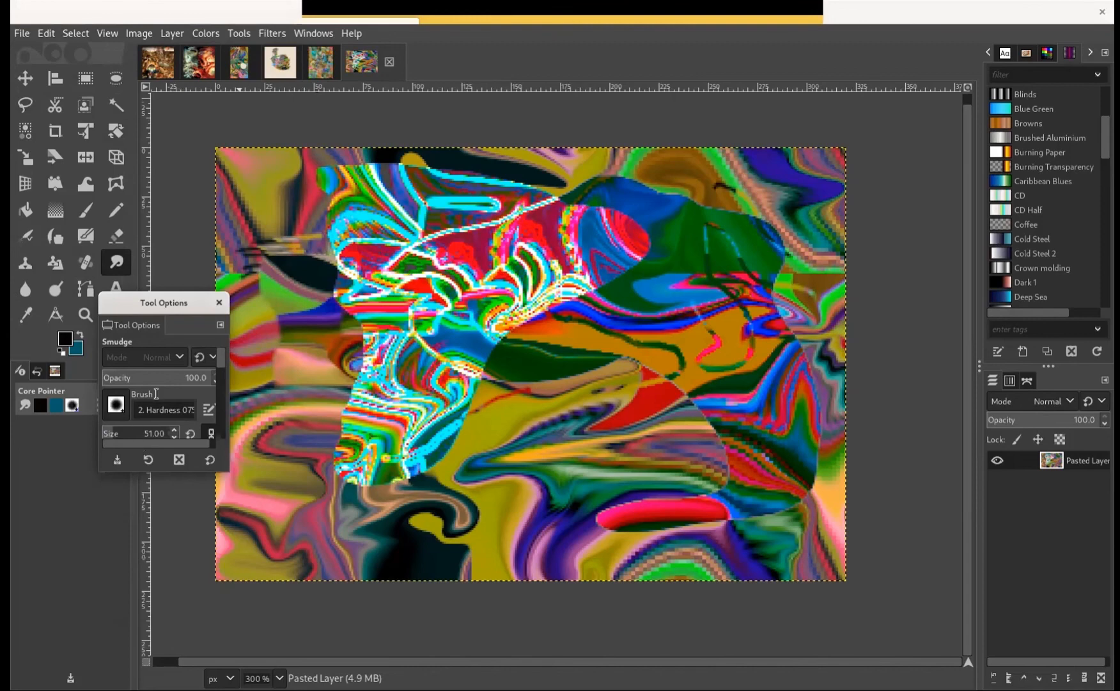
pyautogui.moveTo(103, 436); pyautogui.dragTo(102, 436)
pyautogui.moveTo(340, 285)
pyautogui.mouseDown()
pyautogui.moveTo(351, 285)
pyautogui.moveTo(332, 277)
pyautogui.mouseUp()
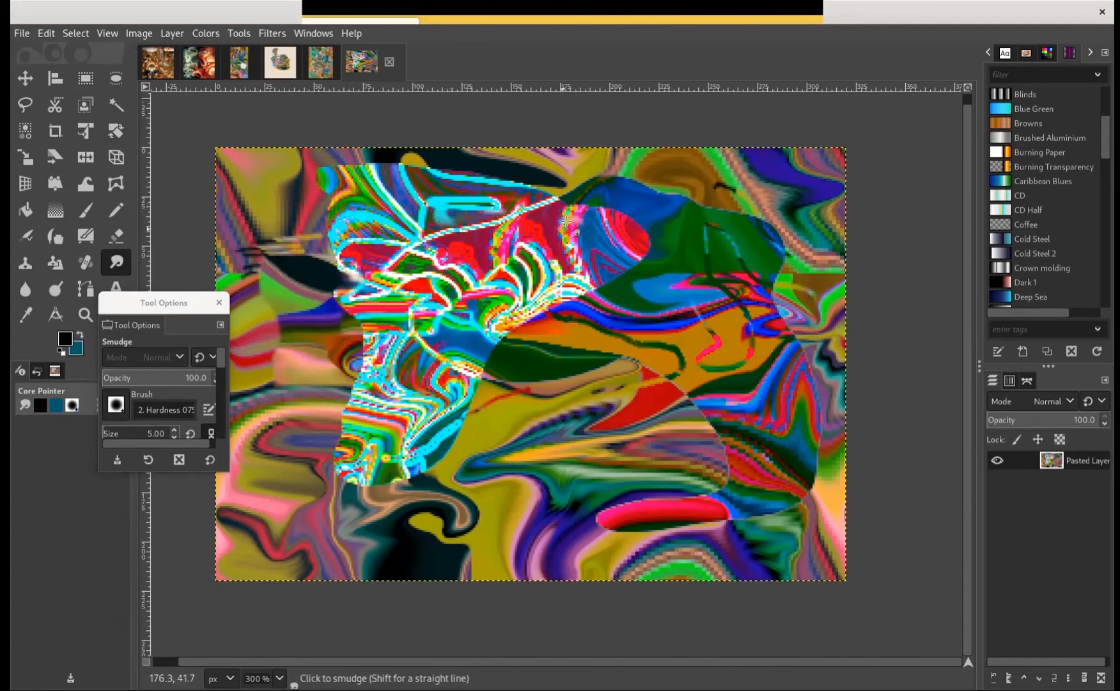
pyautogui.moveTo(540, 214)
pyautogui.mouseDown()
pyautogui.moveTo(525, 237)
pyautogui.moveTo(435, 240)
pyautogui.moveTo(457, 251)
pyautogui.moveTo(441, 253)
pyautogui.moveTo(494, 243)
pyautogui.moveTo(496, 233)
pyautogui.moveTo(499, 269)
pyautogui.mouseUp()
pyautogui.moveTo(423, 296)
pyautogui.mouseDown()
pyautogui.moveTo(383, 308)
pyautogui.moveTo(408, 316)
pyautogui.moveTo(390, 313)
pyautogui.mouseUp()
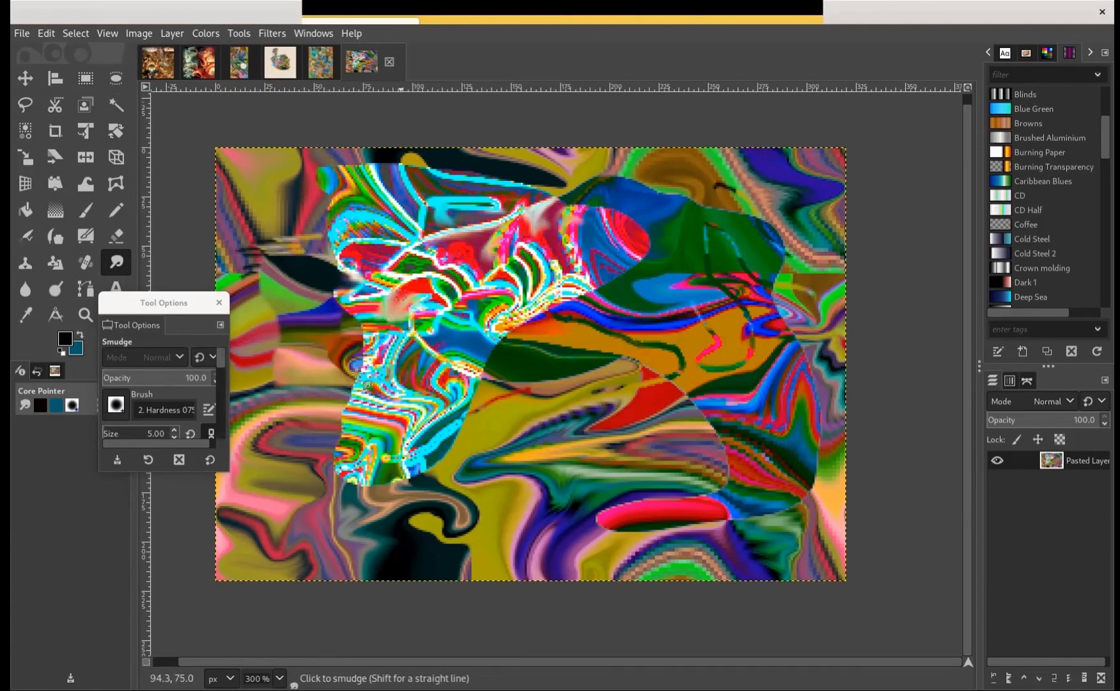
pyautogui.moveTo(338, 407)
pyautogui.mouseDown()
pyautogui.moveTo(340, 377)
pyautogui.moveTo(372, 391)
pyautogui.moveTo(478, 381)
pyautogui.moveTo(516, 357)
pyautogui.moveTo(513, 333)
pyautogui.moveTo(508, 344)
pyautogui.moveTo(502, 336)
pyautogui.moveTo(565, 316)
pyautogui.moveTo(557, 323)
pyautogui.moveTo(560, 295)
pyautogui.moveTo(589, 293)
pyautogui.moveTo(576, 292)
pyautogui.moveTo(585, 319)
pyautogui.moveTo(579, 296)
pyautogui.moveTo(605, 293)
pyautogui.moveTo(604, 277)
pyautogui.moveTo(644, 252)
pyautogui.moveTo(559, 249)
pyautogui.mouseUp()
pyautogui.moveTo(326, 175)
pyautogui.mouseDown()
pyautogui.moveTo(393, 163)
pyautogui.moveTo(323, 192)
pyautogui.moveTo(349, 195)
pyautogui.mouseUp()
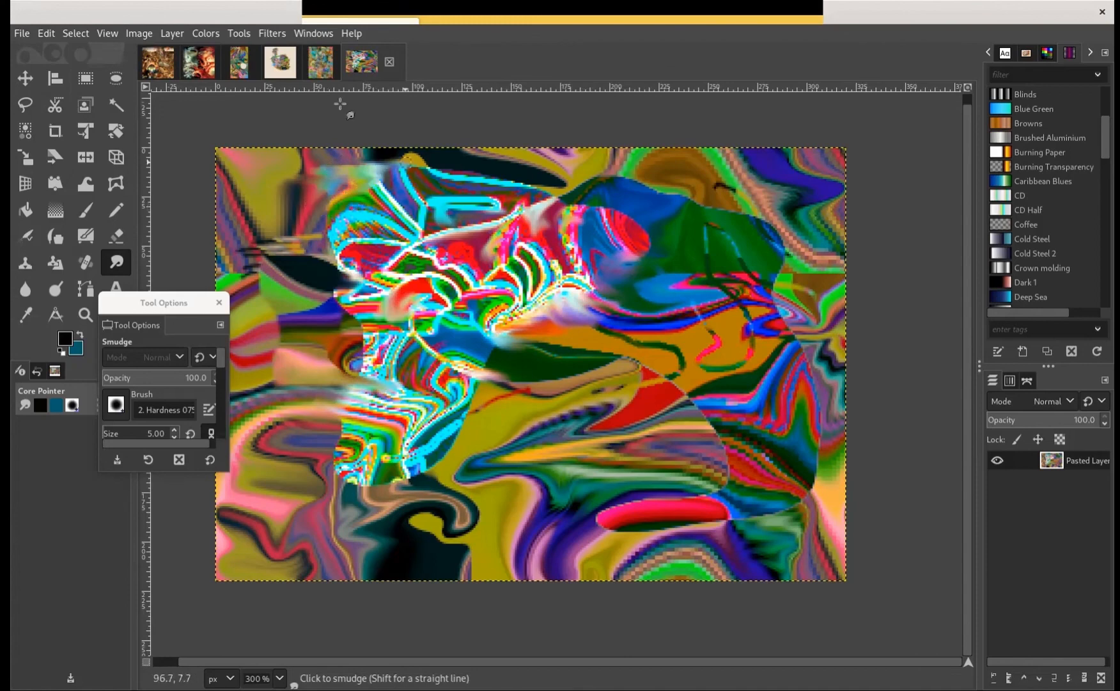
# Convert the image to indexed colours with an optimum palette of at most 12 colours and Floyd-Steinberg (normal) dithering
pyautogui.click(136, 34)
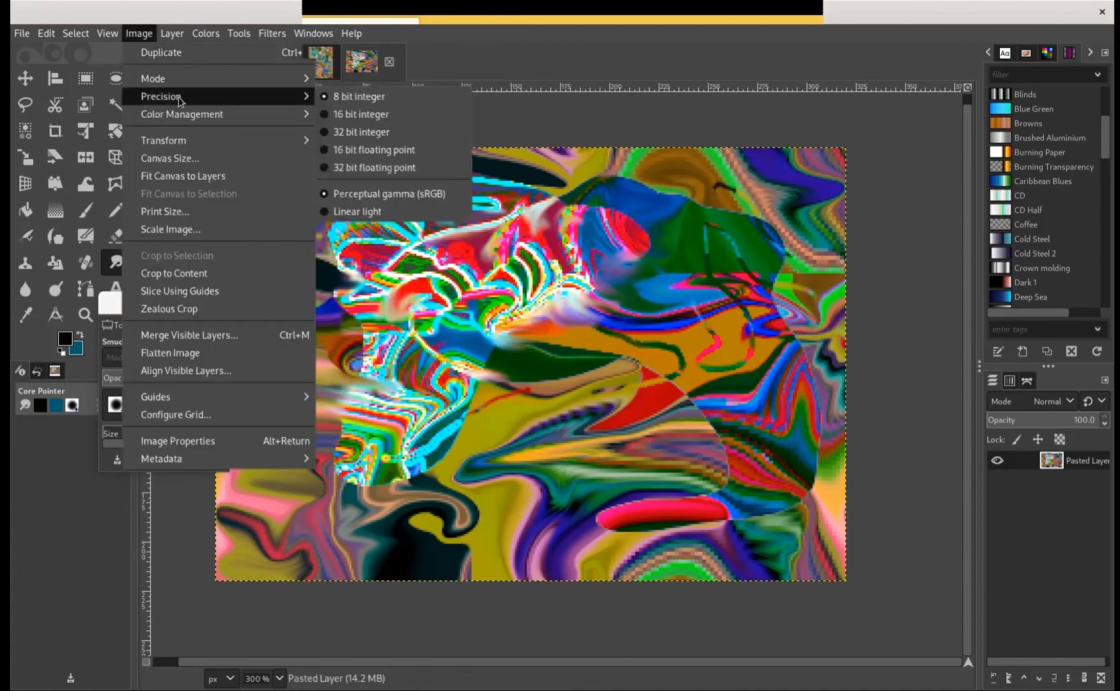
pyautogui.moveTo(208, 77)
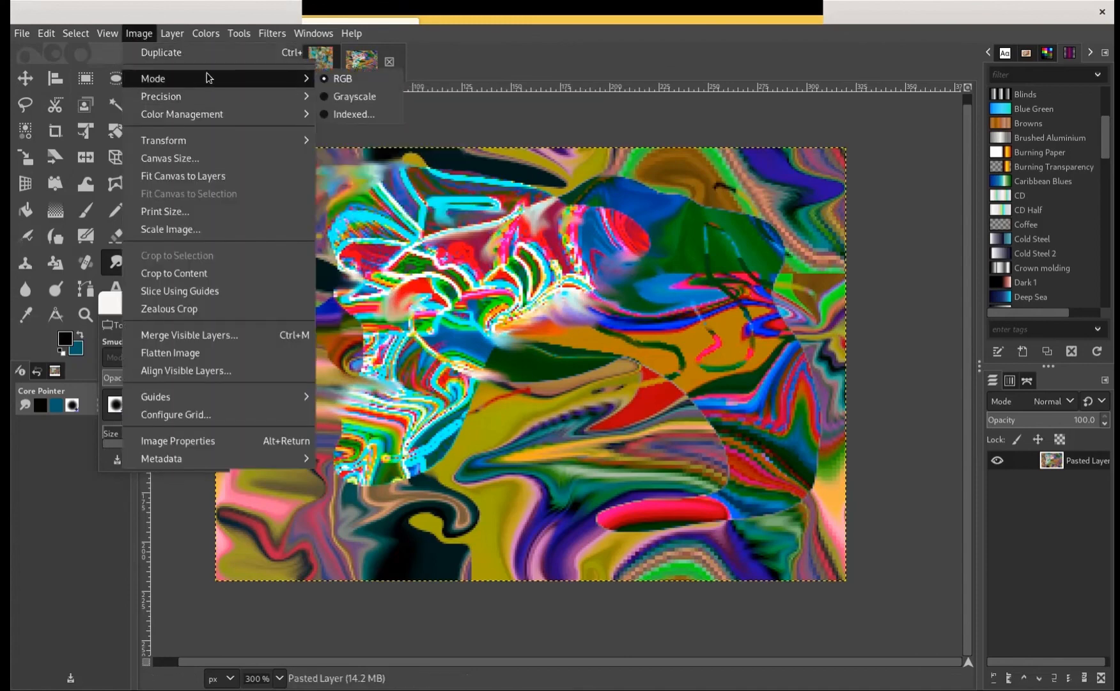
pyautogui.click(369, 115)
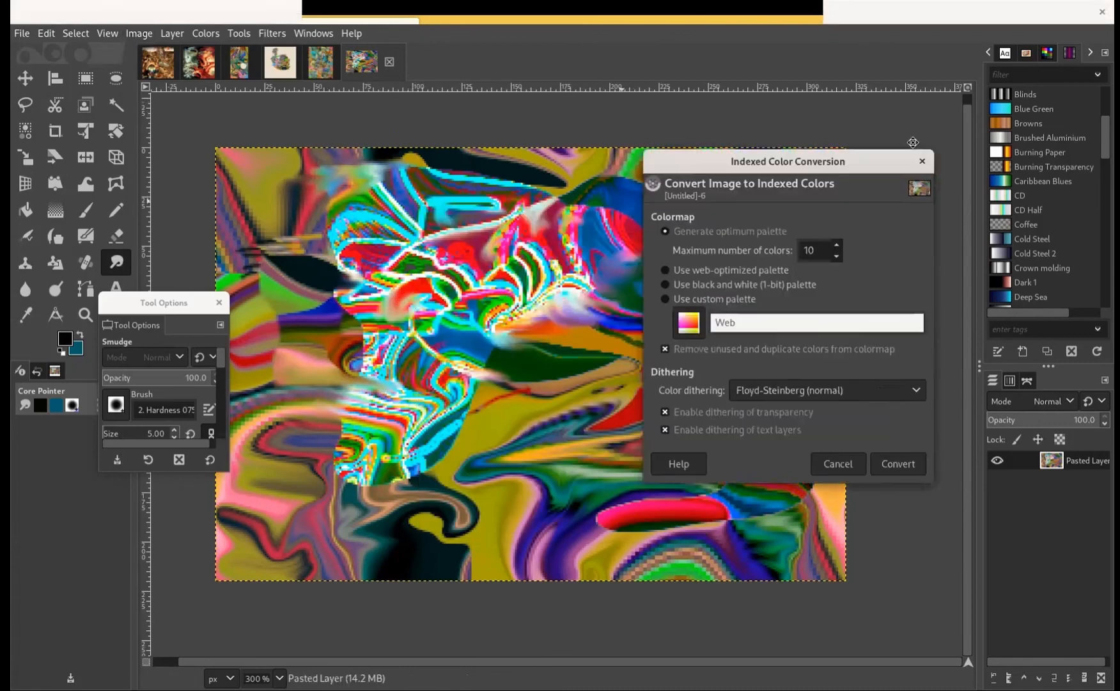
pyautogui.click(140, 34)
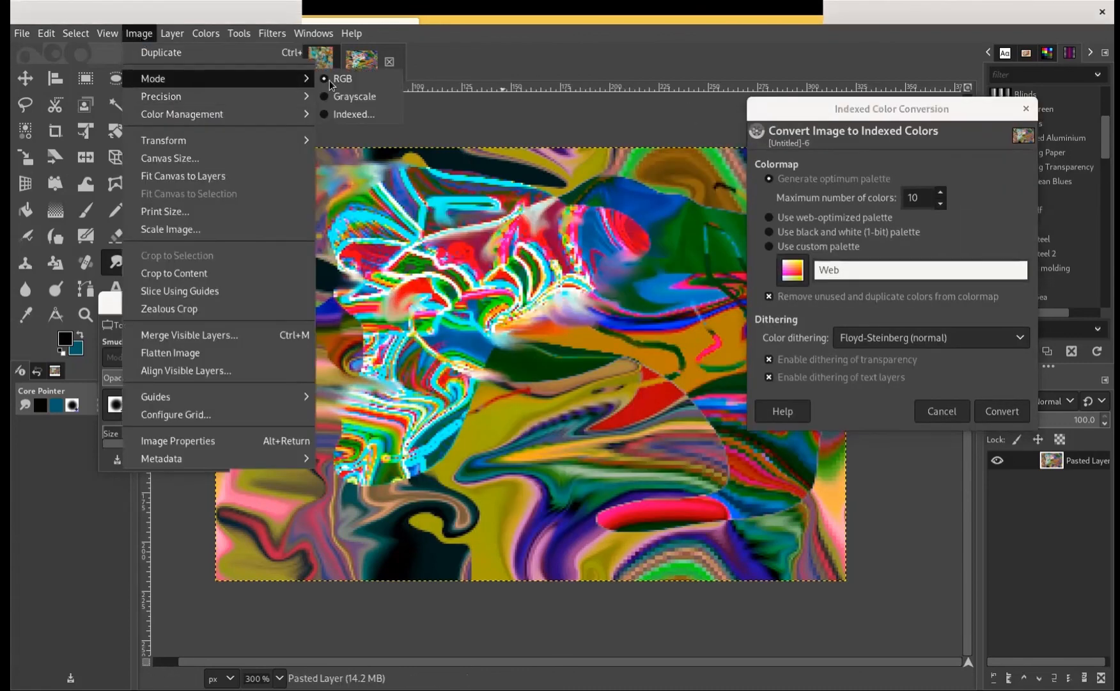
pyautogui.press('Escape')
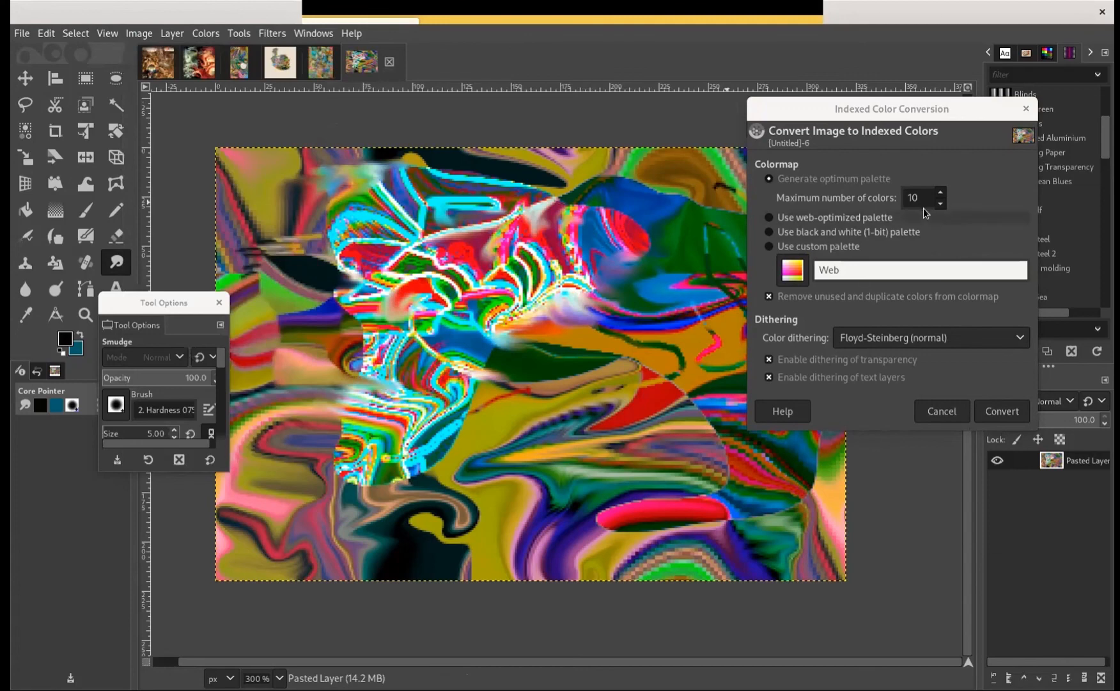
pyautogui.click(960, 338)
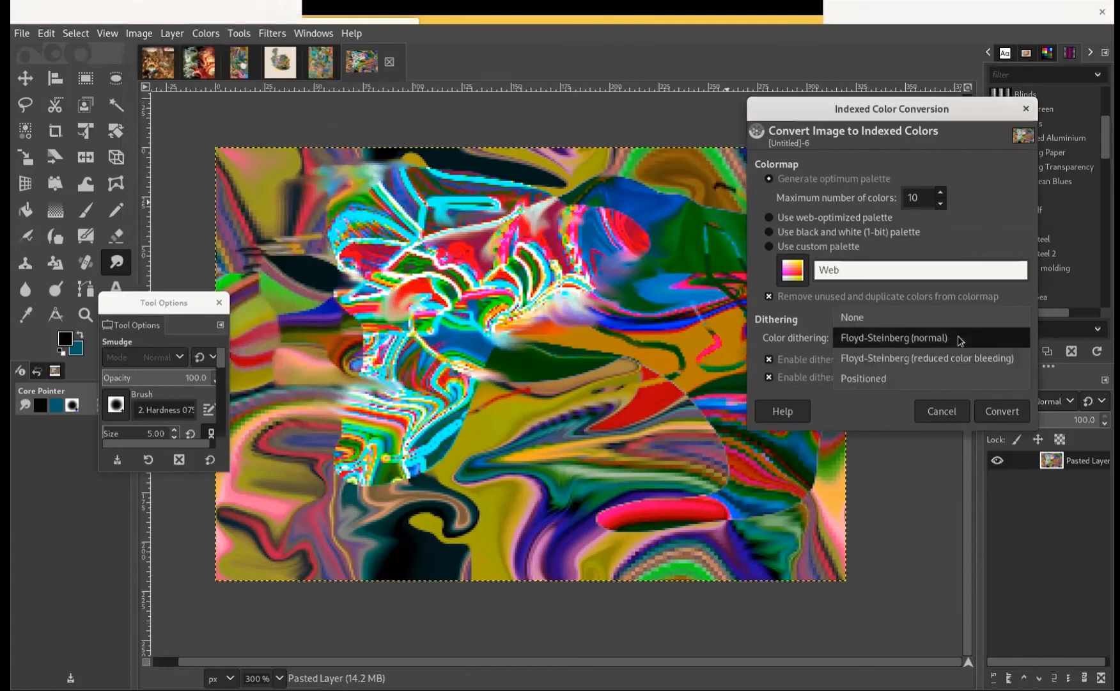
pyautogui.click(959, 339)
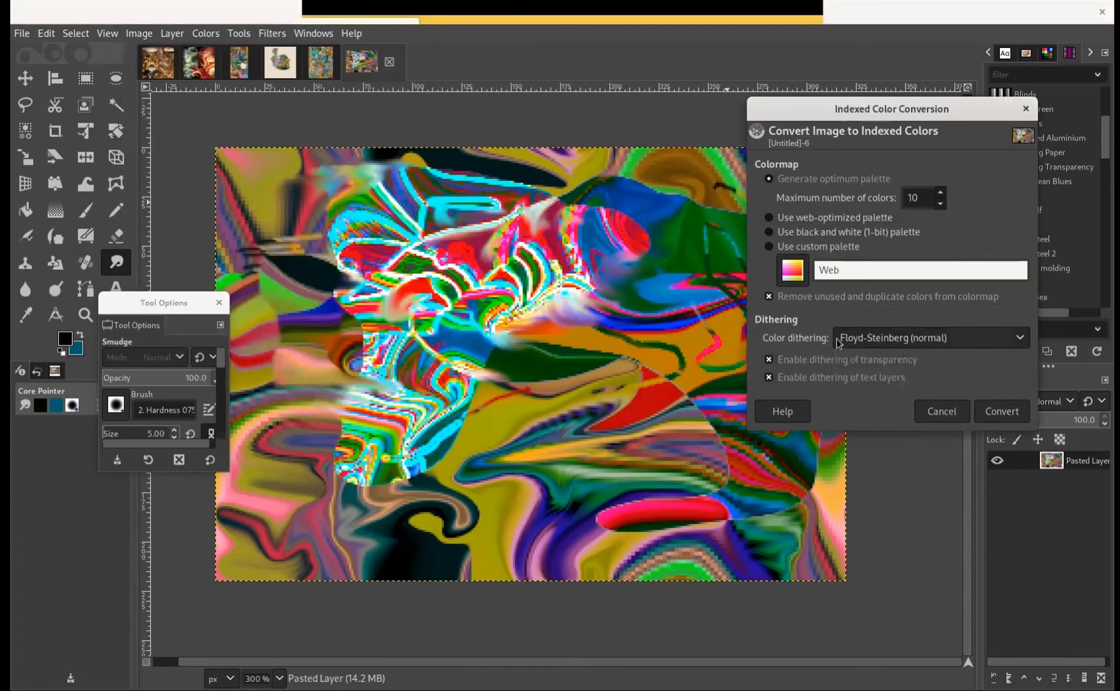
pyautogui.click(858, 344)
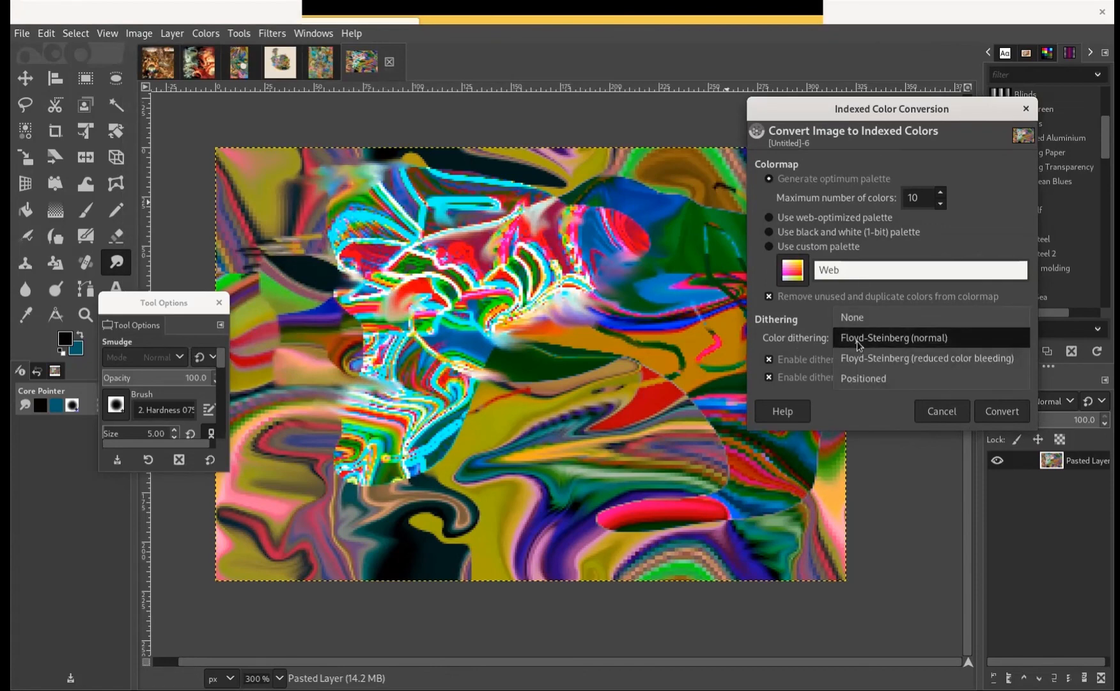
pyautogui.click(892, 338)
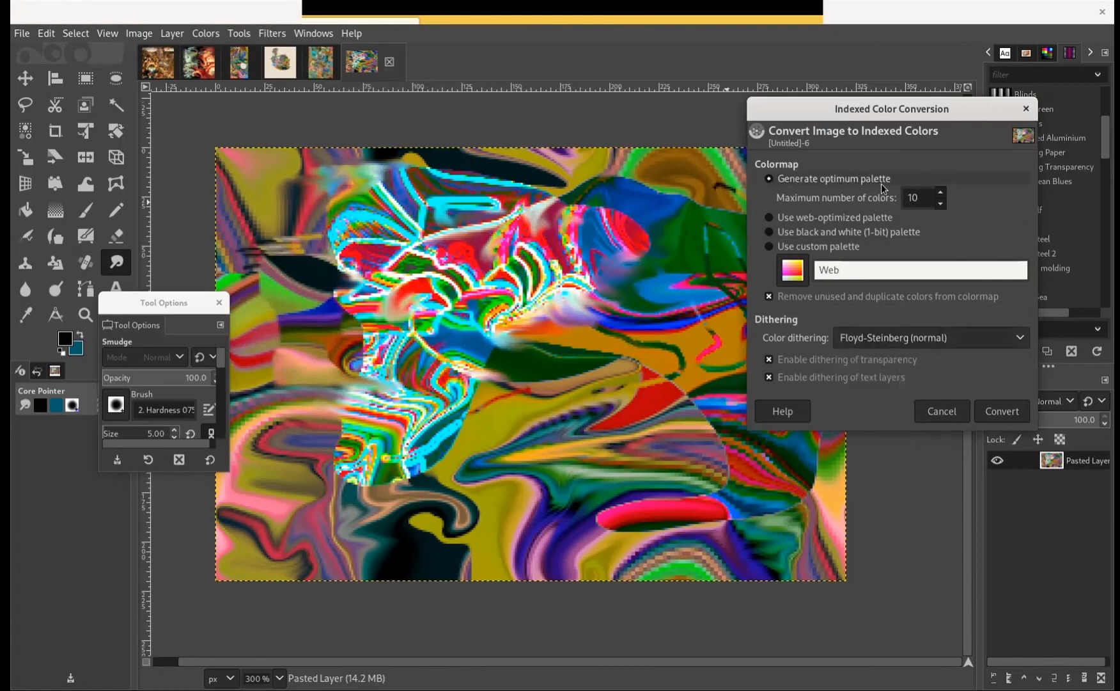
pyautogui.click(940, 194)
pyautogui.click(940, 194)
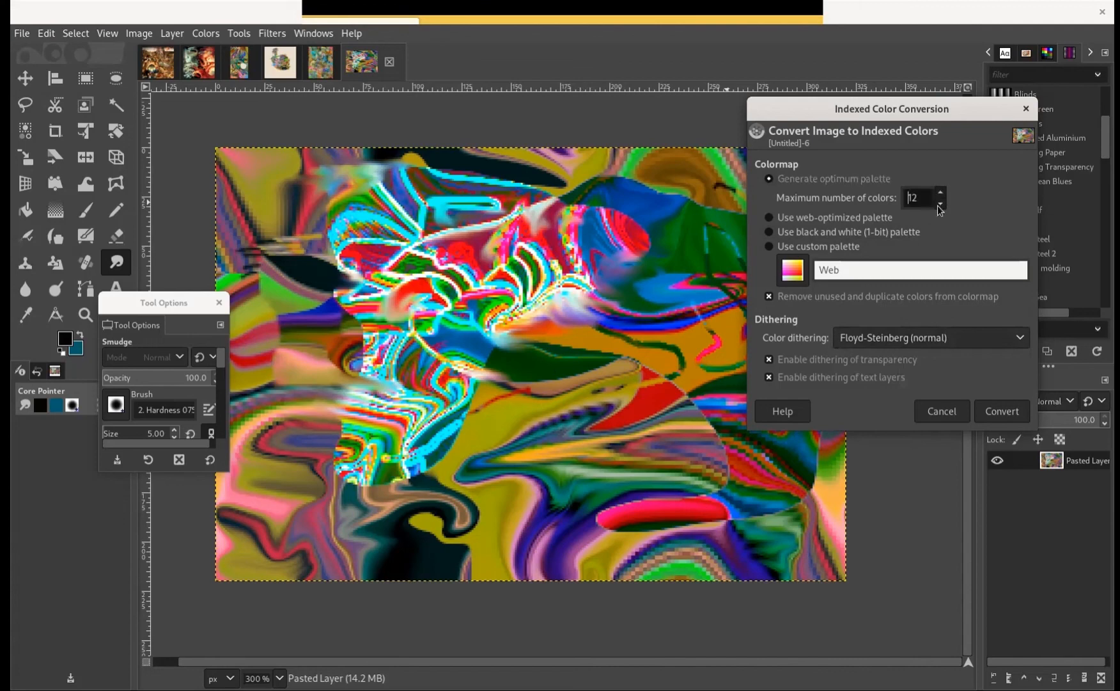
pyautogui.click(1008, 409)
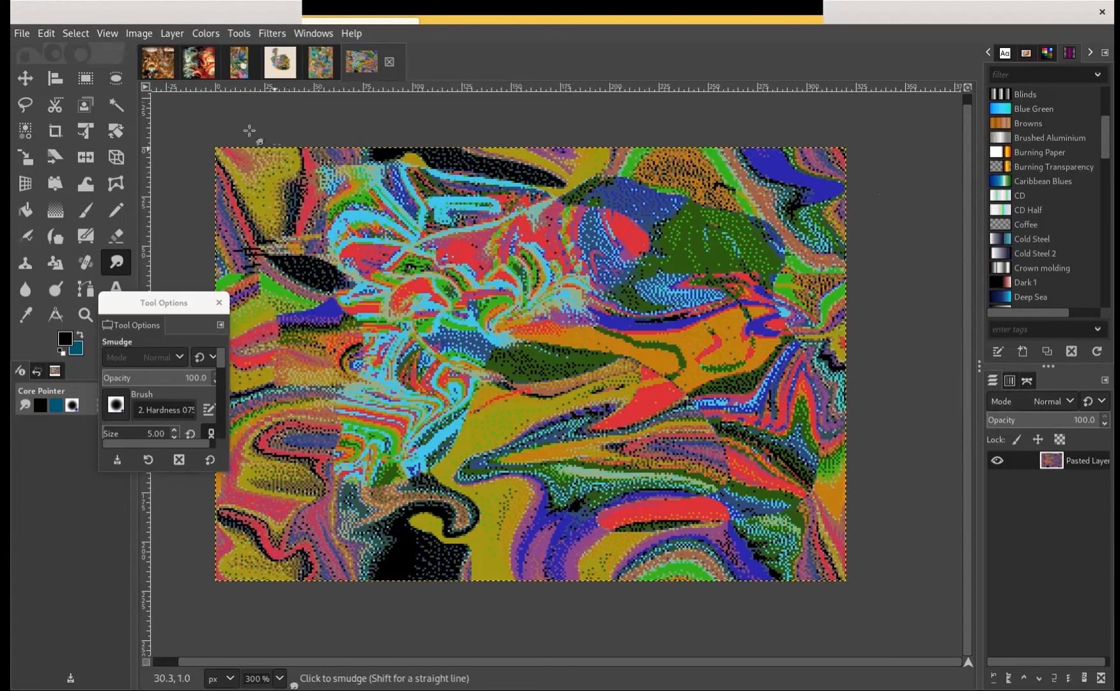
# Add a 320 × 220 px layer filled with the foreground colour and move it below the pasted layer
pyautogui.click(86, 80)
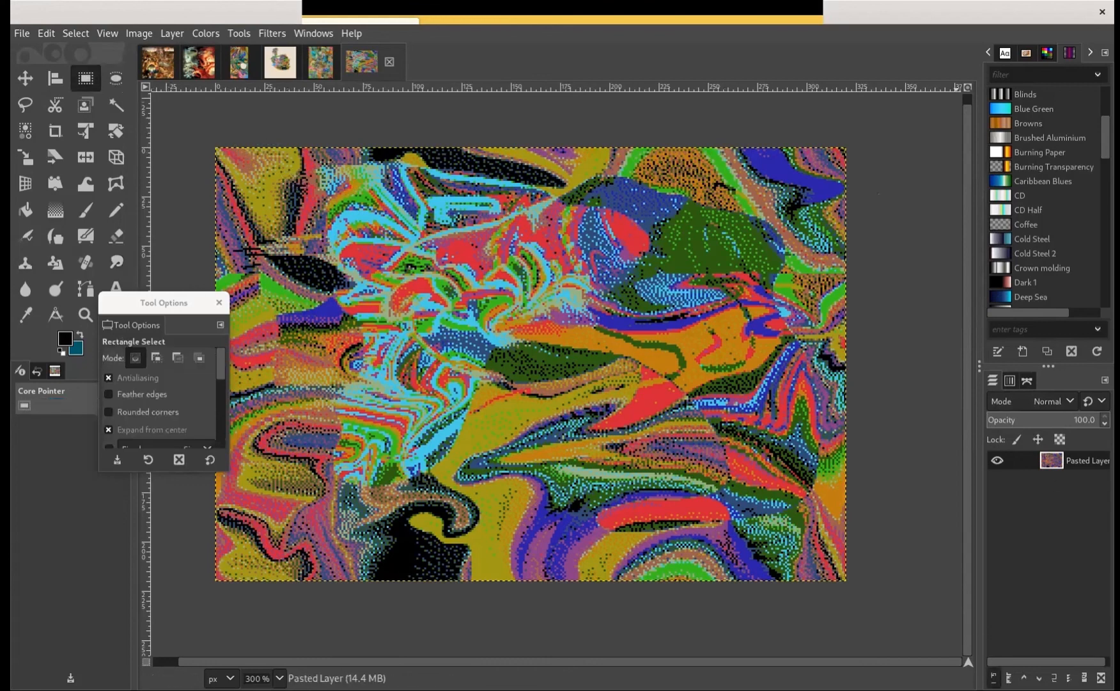
pyautogui.click(995, 677)
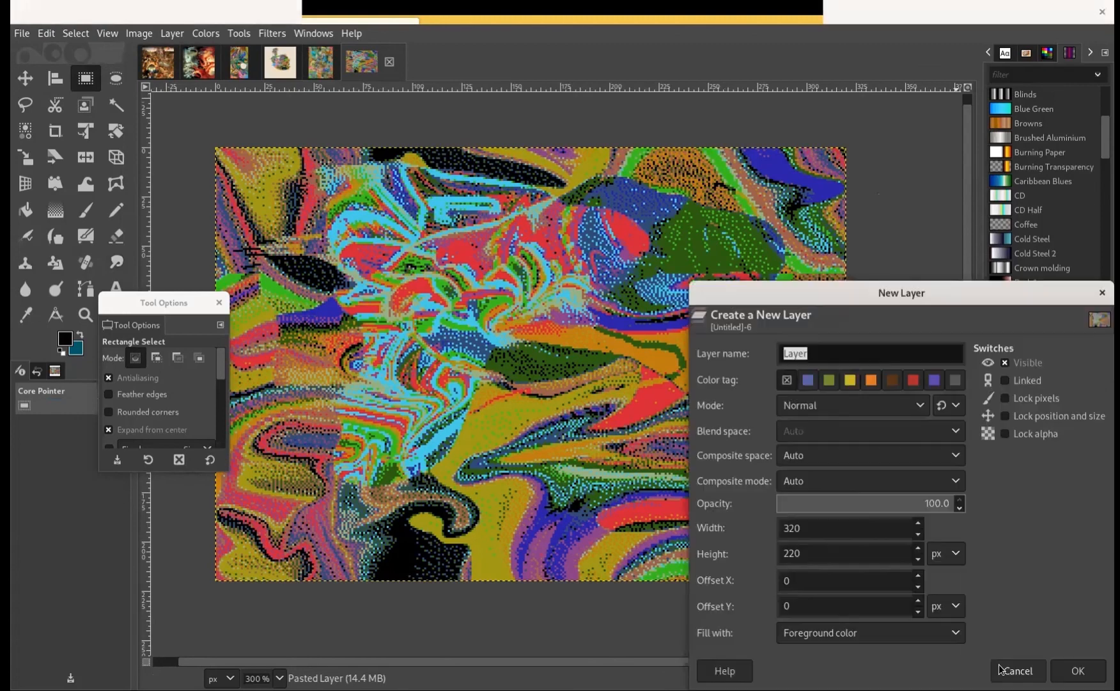
pyautogui.click(1075, 662)
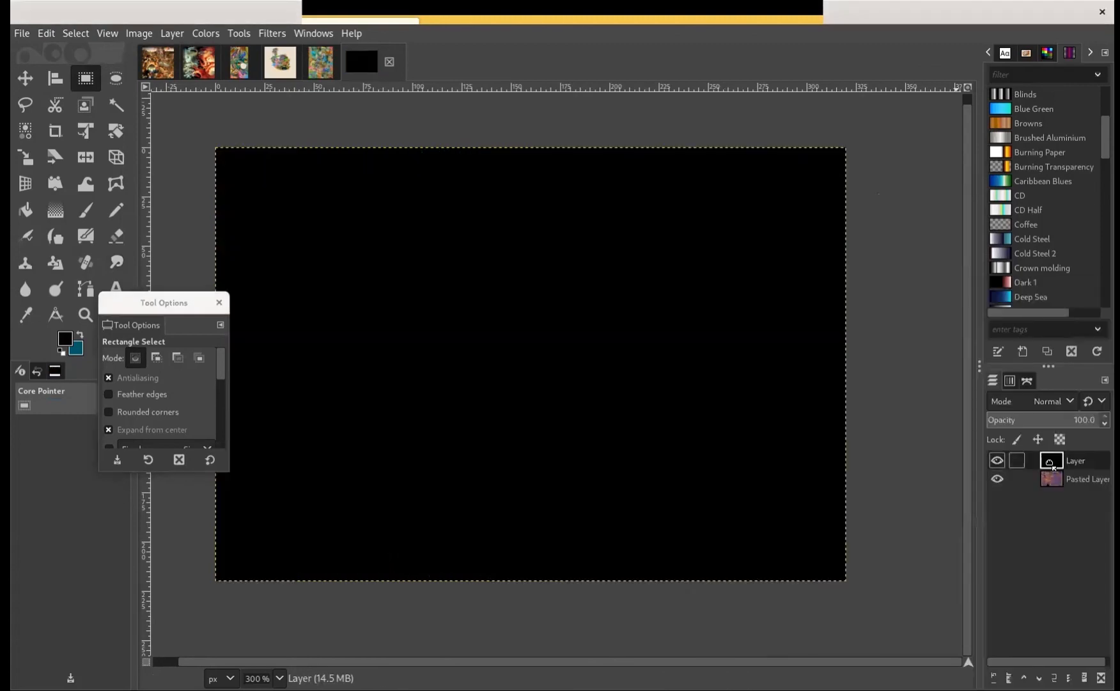
pyautogui.moveTo(1052, 465); pyautogui.dragTo(1058, 498)
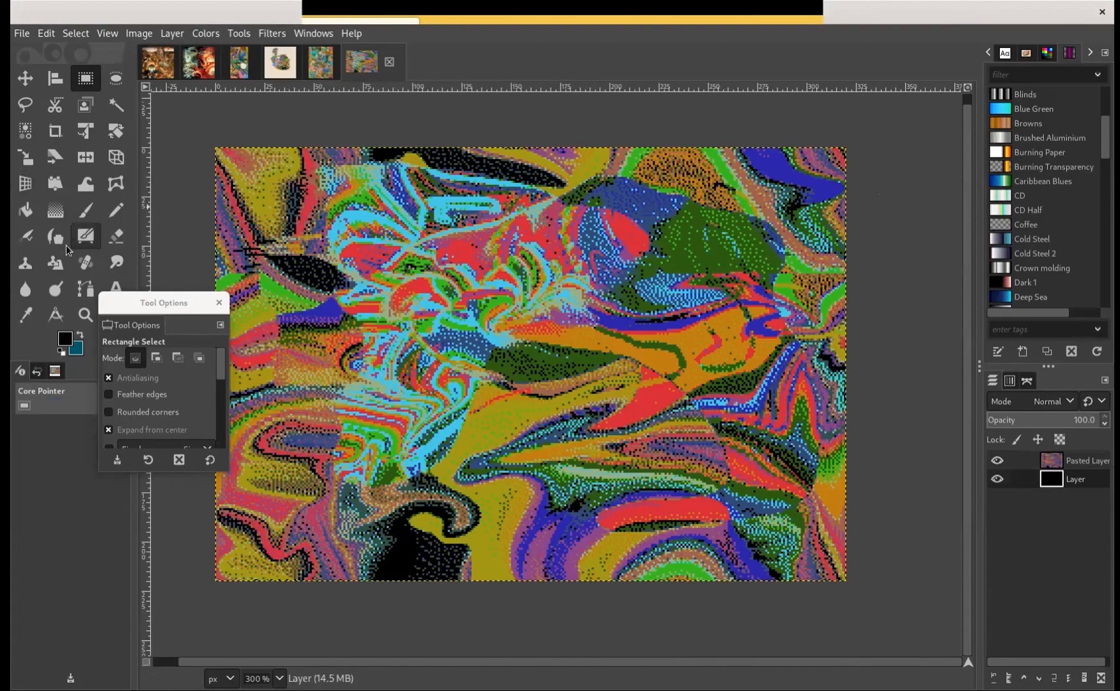
# Pick the pale cream ede7cd as the foreground colour
pyautogui.click(66, 340)
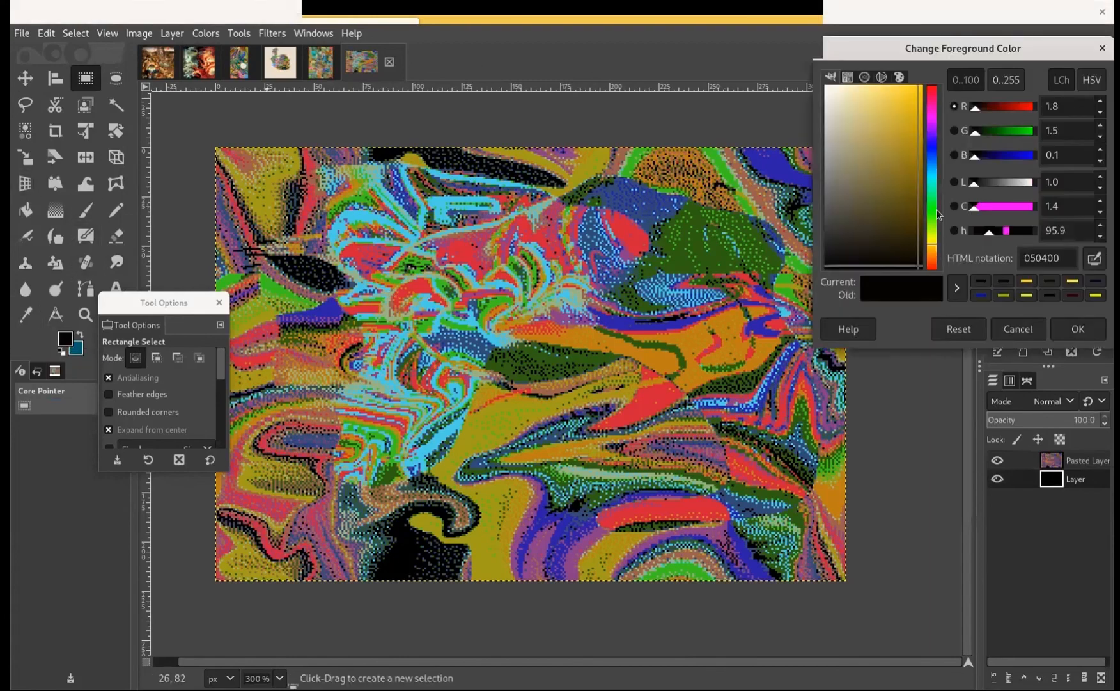
pyautogui.click(838, 97)
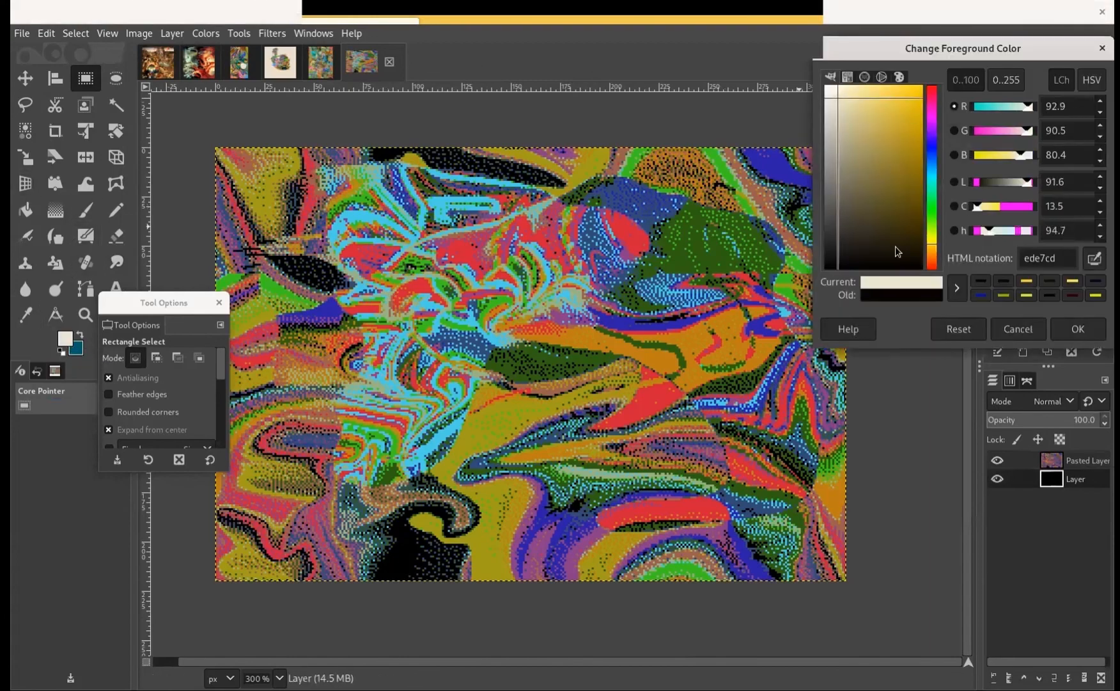